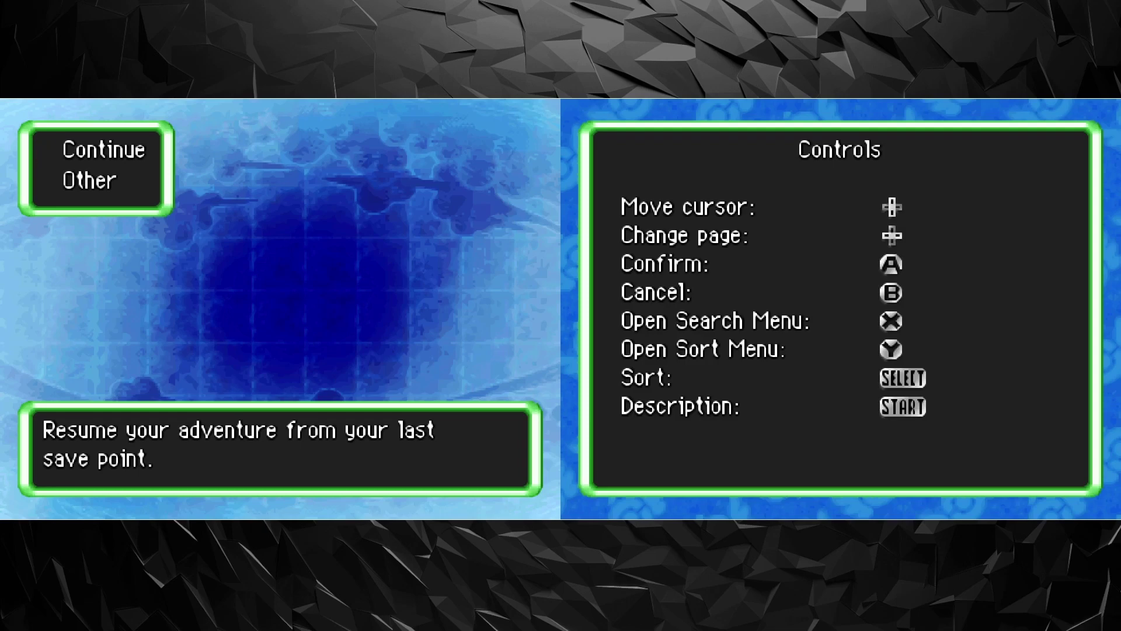
Step: Continue the saved game and advance Irdkwia's lines asking why this is happening
{"action": "key", "text": "Return"}
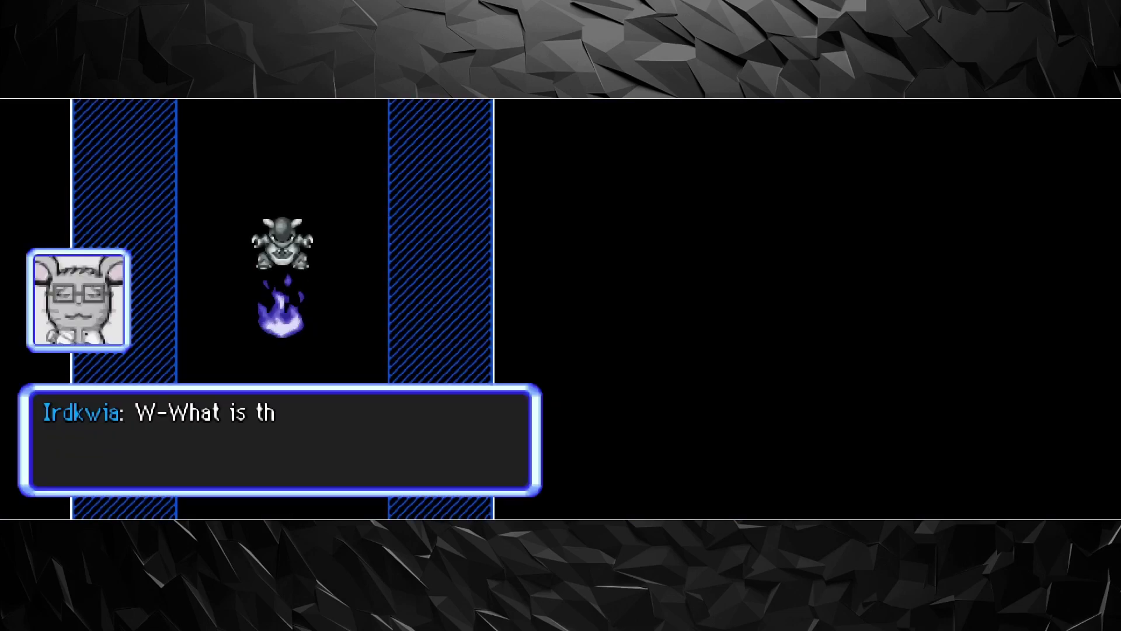
{"action": "key", "text": "Return"}
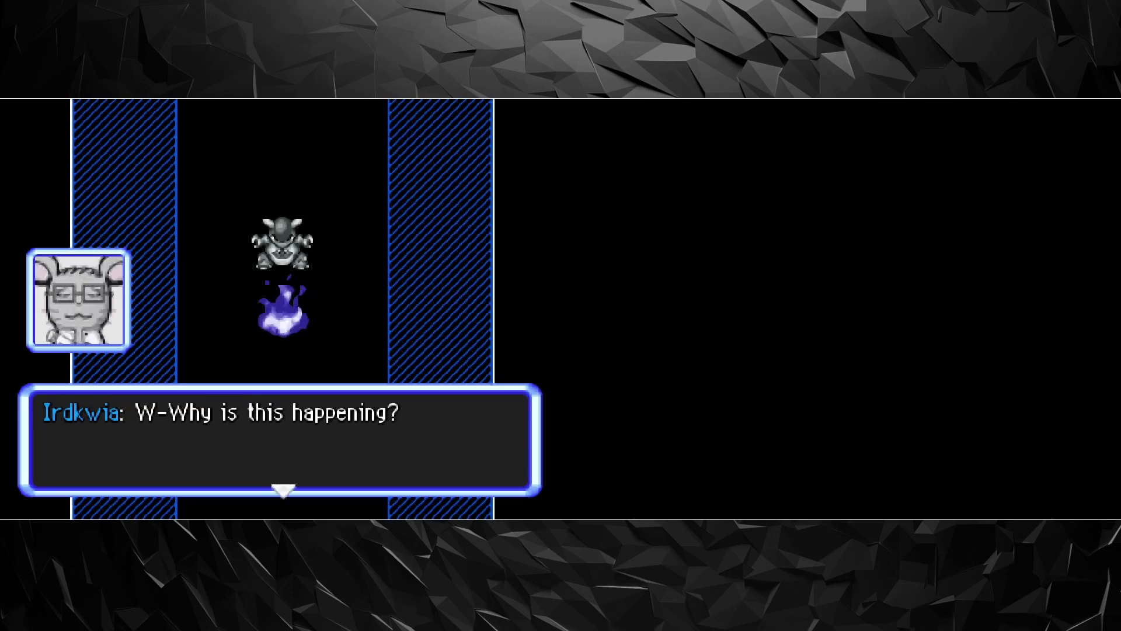
{"action": "key", "text": "Return"}
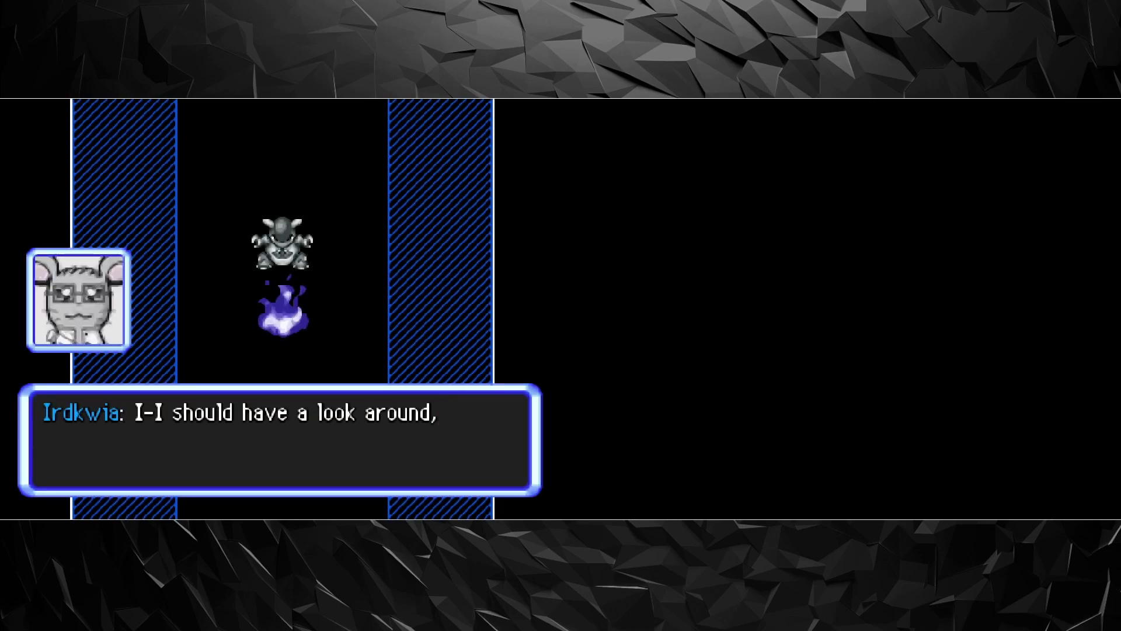
{"action": "key", "text": "Return"}
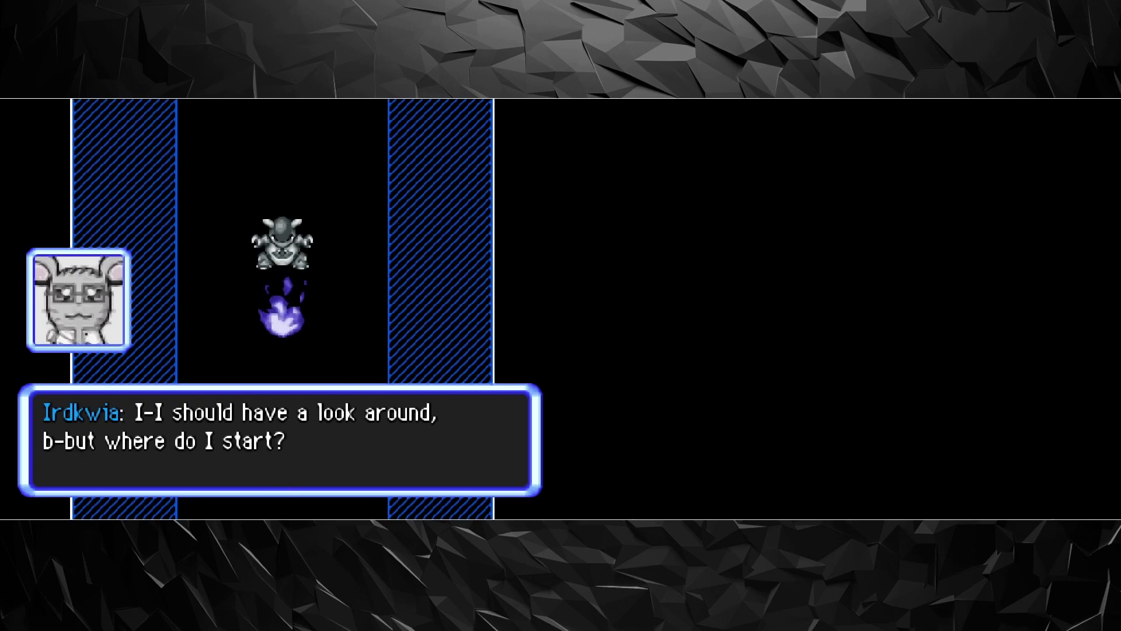
{"action": "key", "text": "Return"}
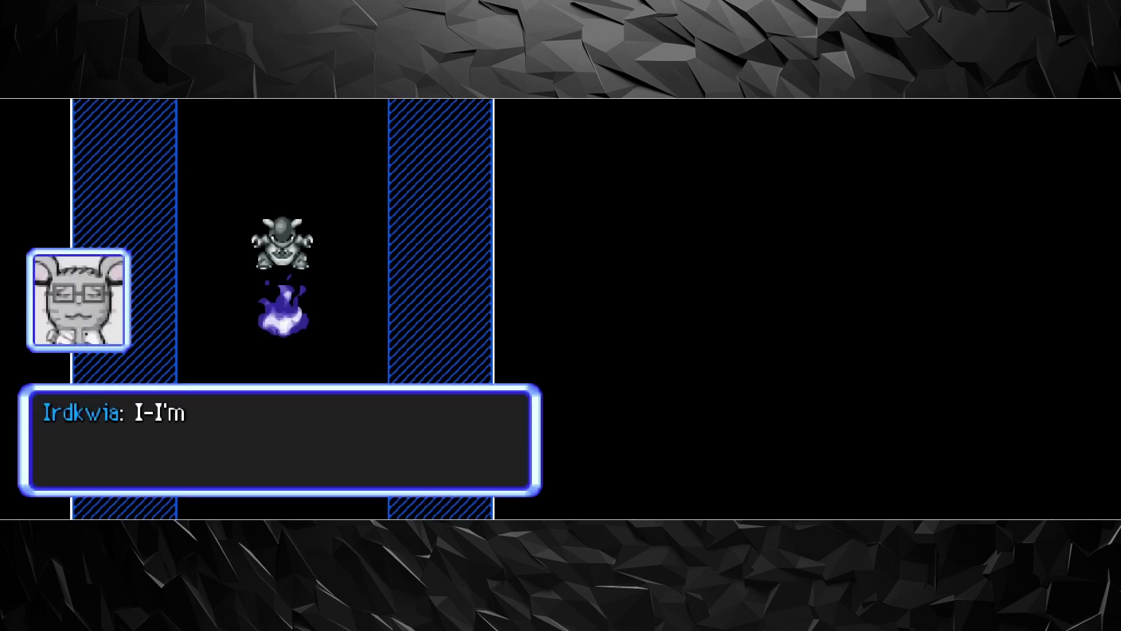
Step: Get past the hunger remark and inspect the broken creature in the striped column
{"action": "key", "text": "Return"}
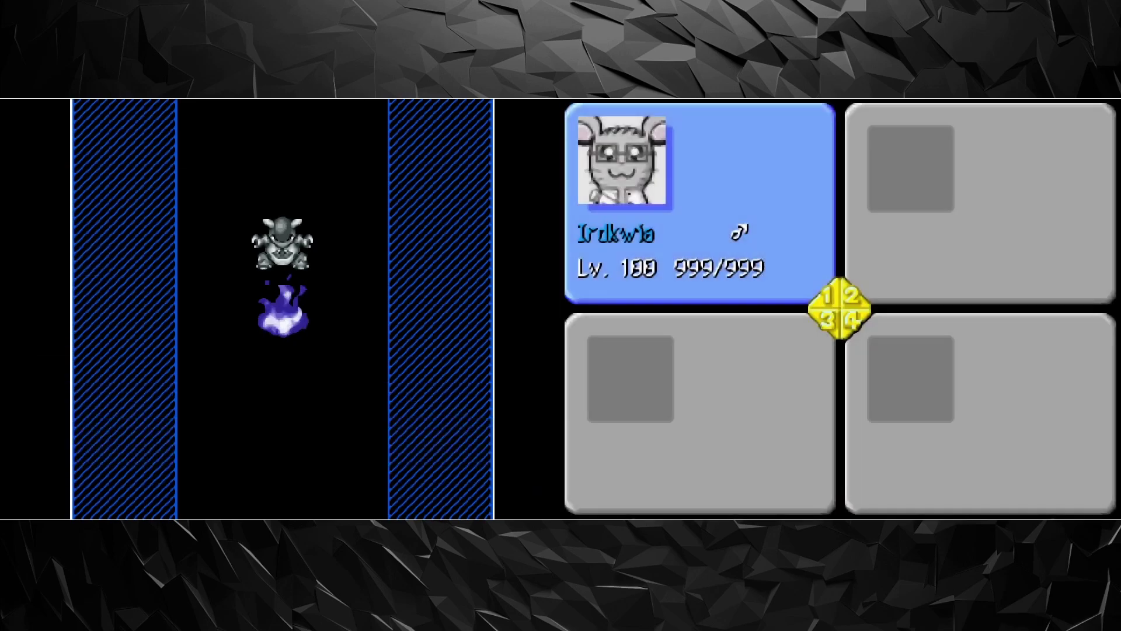
{"action": "key", "text": "Return"}
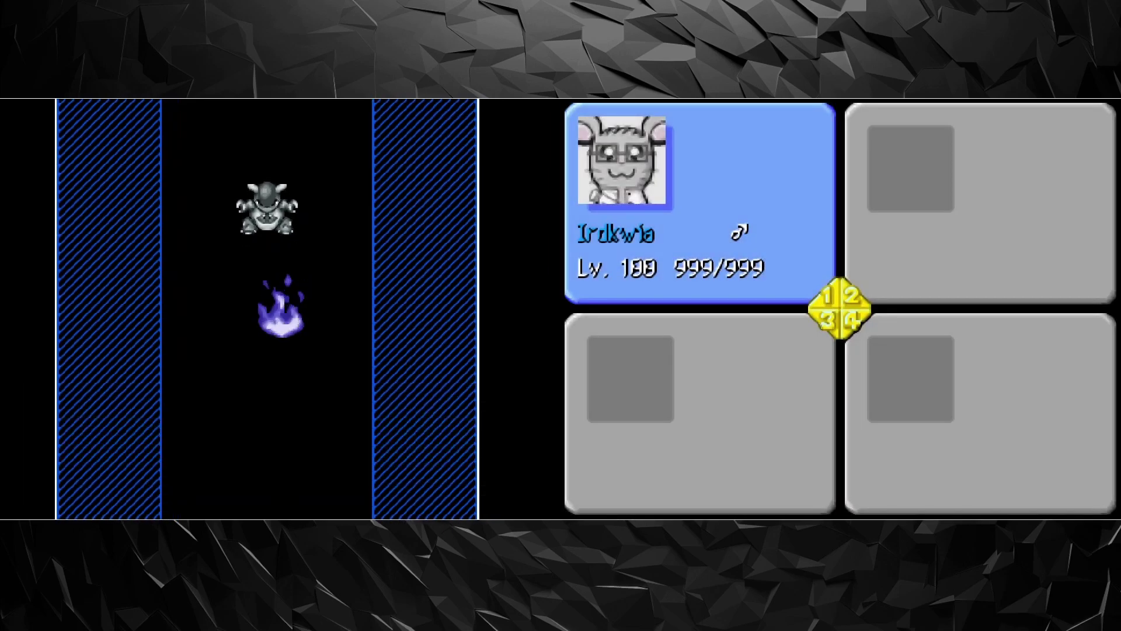
{"action": "key", "text": "Left"}
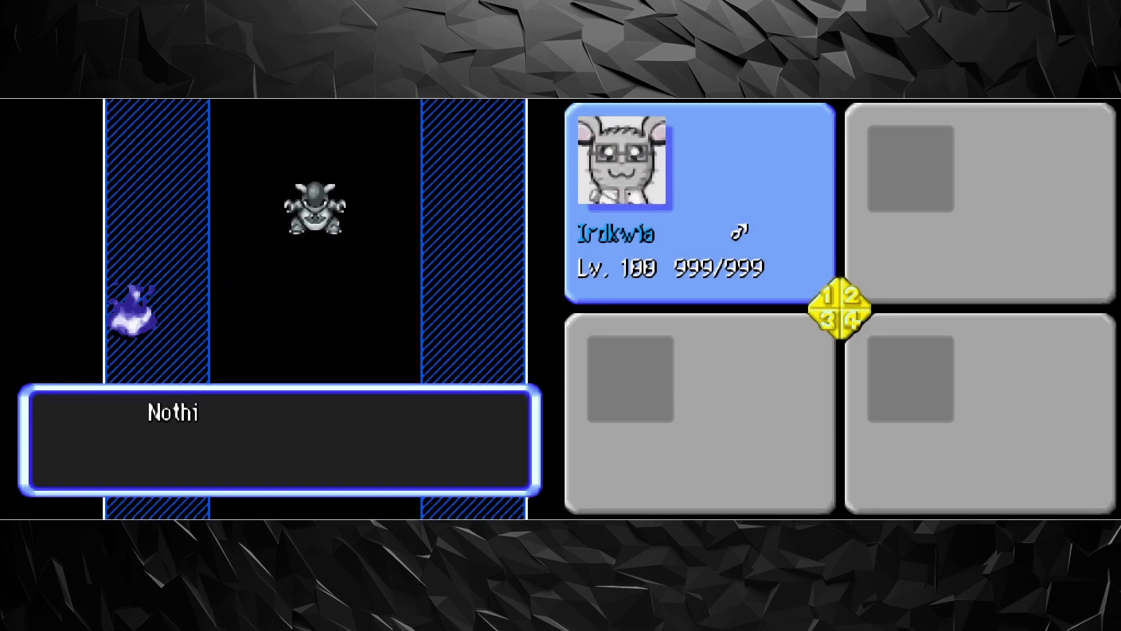
{"action": "key", "text": "Return"}
{"action": "key", "text": "Right"}
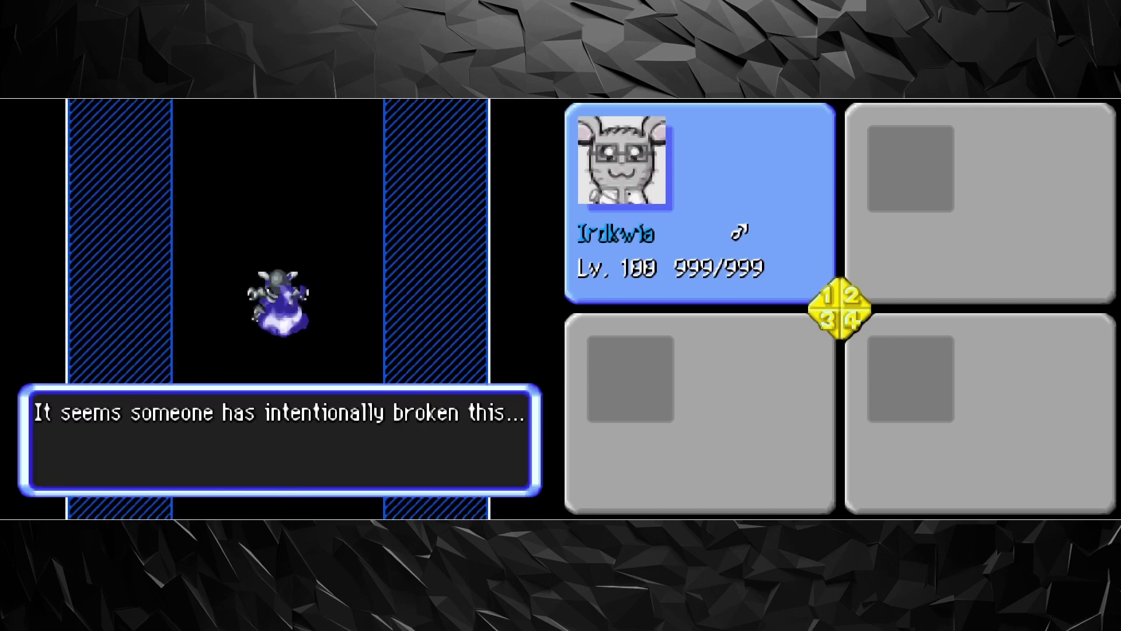
{"action": "key", "text": "Return"}
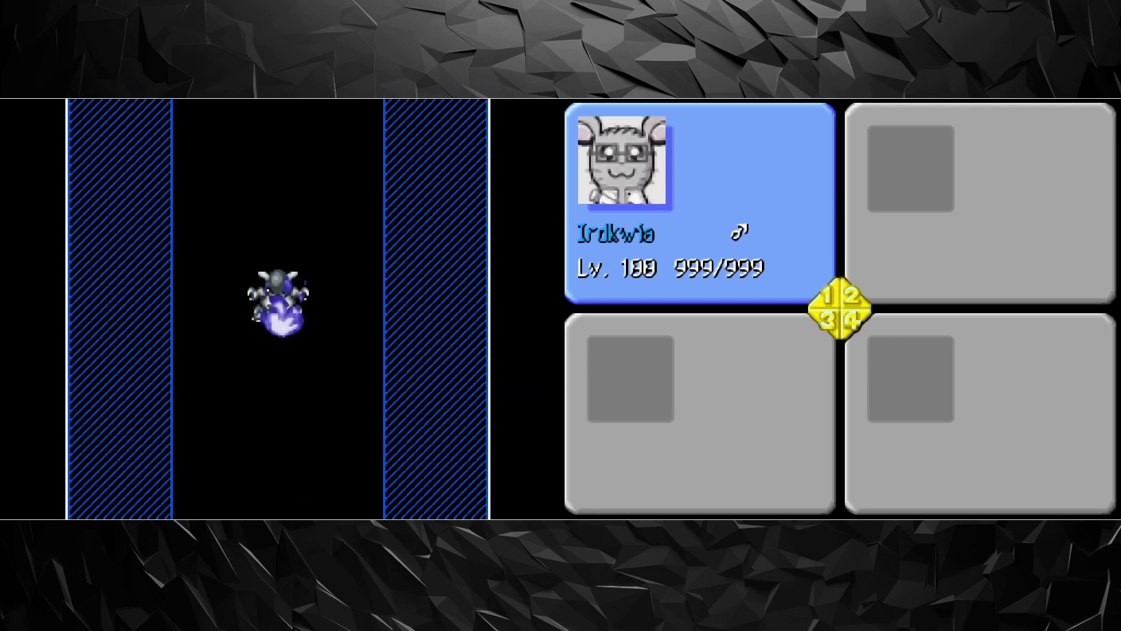
{"action": "key", "text": "Right"}
{"action": "key", "text": "Up"}
{"action": "key", "text": "Up"}
{"action": "key", "text": "Return"}
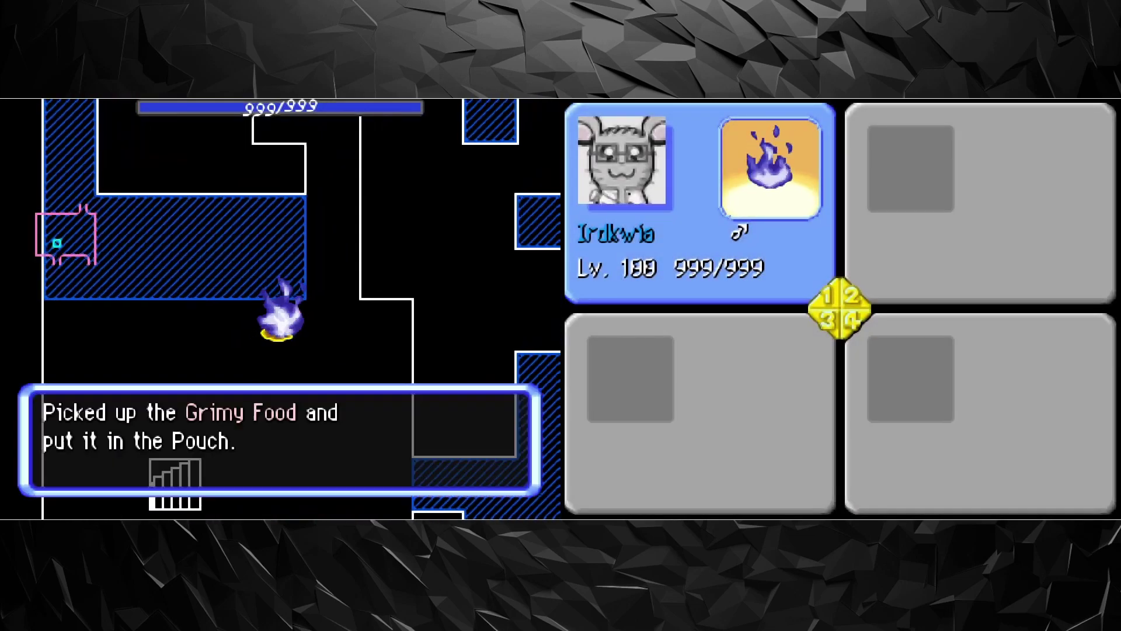
Step: Take the stairs to the Silence floor, then check the Pouch and Underpaw
{"action": "key", "text": "Down"}
{"action": "key", "text": "Down"}
{"action": "key", "text": "Left"}
{"action": "key", "text": "Left"}
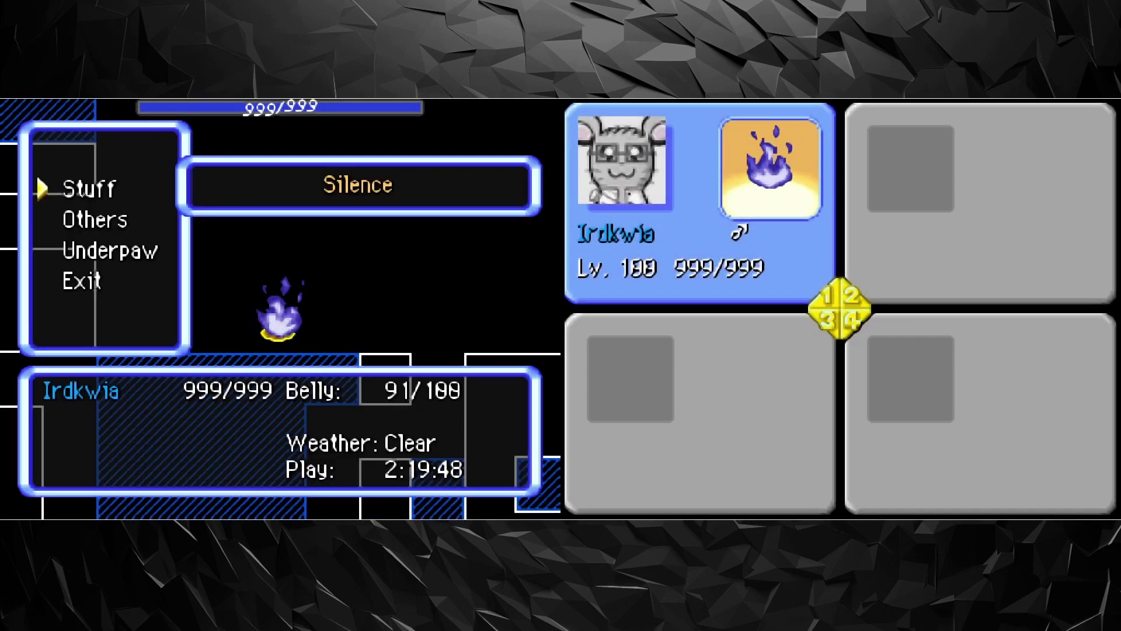
{"action": "key", "text": "Return"}
{"action": "key", "text": "Escape"}
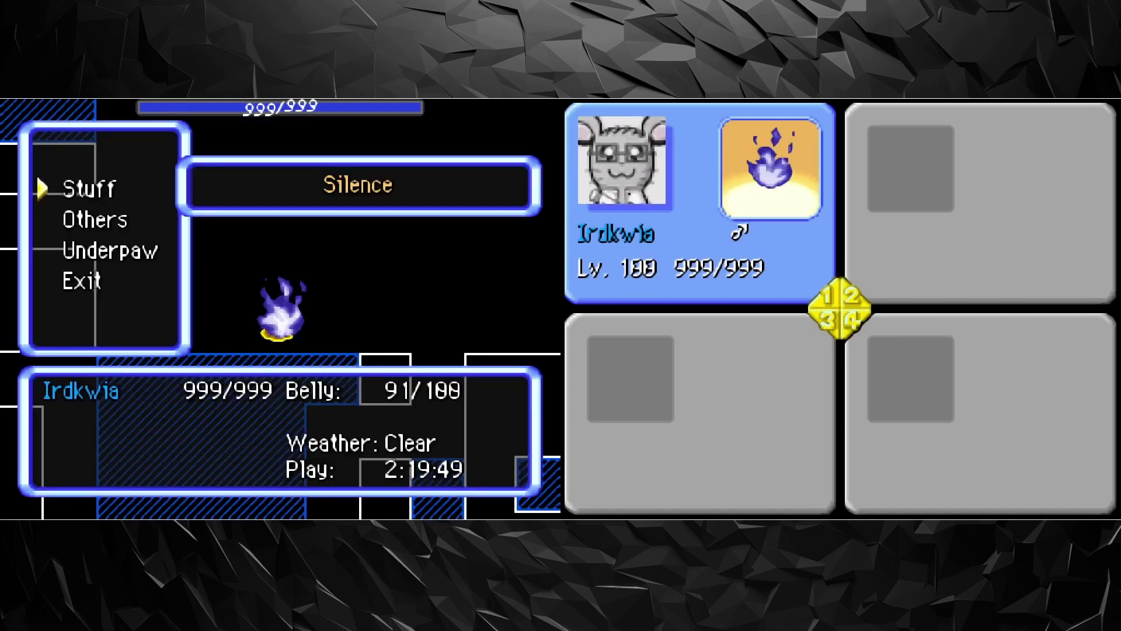
{"action": "key", "text": "Down"}
{"action": "key", "text": "Down"}
{"action": "key", "text": "Down"}
{"action": "key", "text": "Up"}
{"action": "key", "text": "Return"}
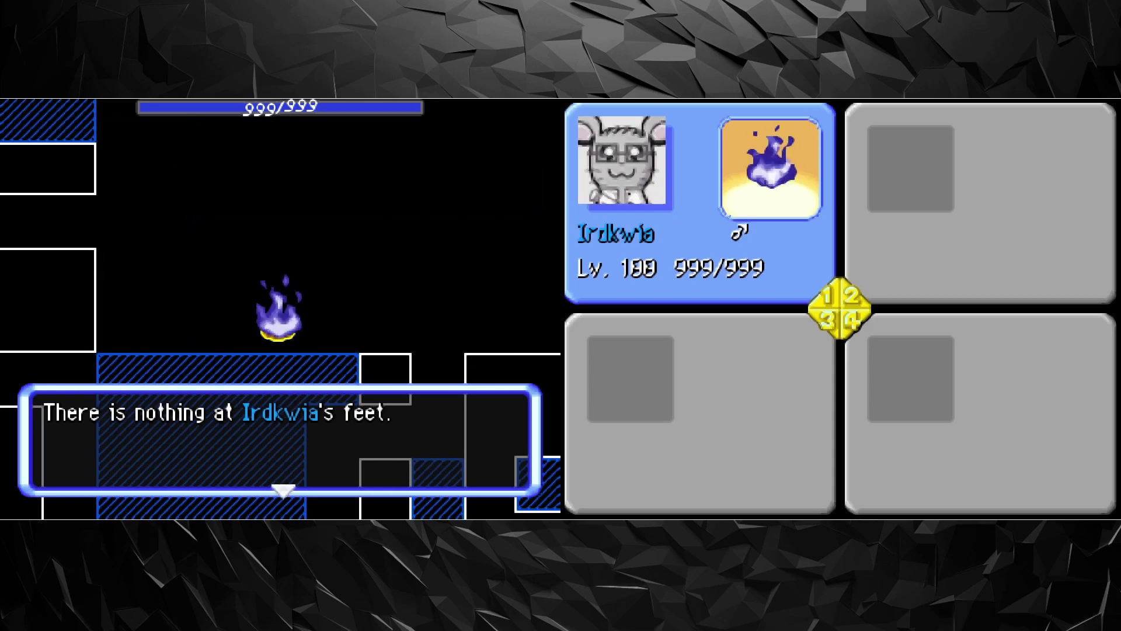
{"action": "key", "text": "Escape"}
Step: Browse the Others submenu and view the Message log
{"action": "key", "text": "Down"}
{"action": "key", "text": "Return"}
{"action": "key", "text": "Escape"}
{"action": "key", "text": "Down"}
{"action": "key", "text": "Return"}
{"action": "key", "text": "Up"}
{"action": "key", "text": "Up"}
{"action": "key", "text": "Up"}
{"action": "key", "text": "Up"}
{"action": "key", "text": "Down"}
{"action": "key", "text": "Down"}
{"action": "key", "text": "Down"}
{"action": "key", "text": "Return"}
{"action": "key", "text": "Escape"}
{"action": "key", "text": "Up"}
Step: View the dungeon Map and window settings from Others
{"action": "key", "text": "Return"}
{"action": "key", "text": "Escape"}
{"action": "key", "text": "Up"}
{"action": "key", "text": "Return"}
{"action": "key", "text": "Escape"}
{"action": "key", "text": "Down"}
{"action": "key", "text": "Down"}
{"action": "key", "text": "Return"}
{"action": "key", "text": "Escape"}
{"action": "key", "text": "Down"}
Step: Read the TODO List and the Don't go too far and Rest help topics
{"action": "key", "text": "Return"}
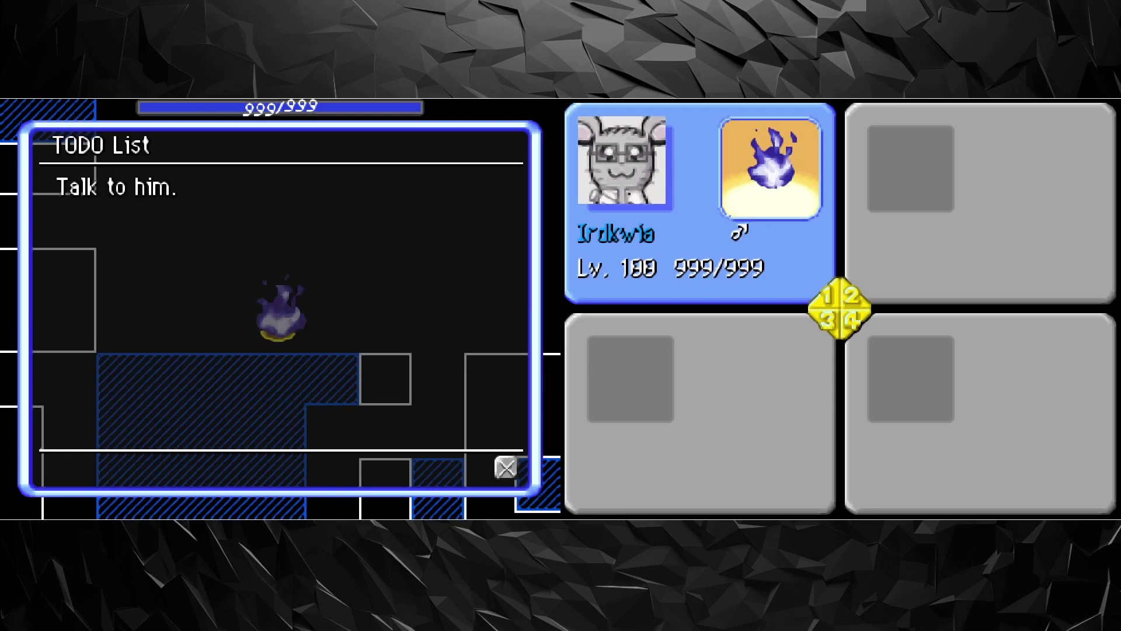
{"action": "key", "text": "Escape"}
{"action": "key", "text": "Down"}
{"action": "key", "text": "Return"}
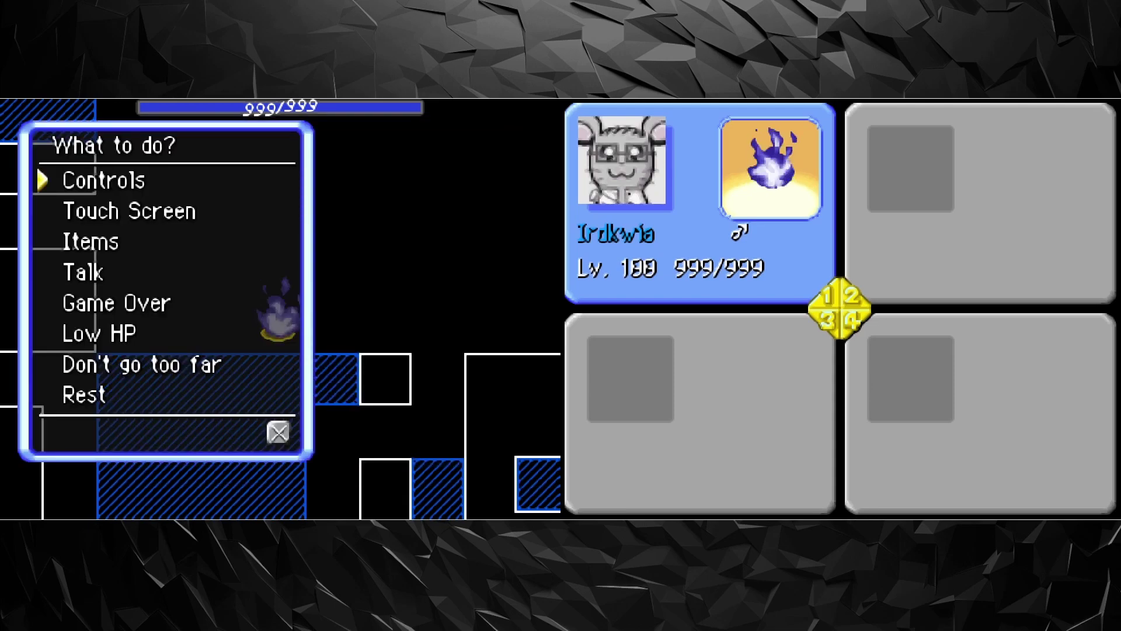
{"action": "key", "text": "Up"}
{"action": "key", "text": "Up"}
{"action": "key", "text": "Return"}
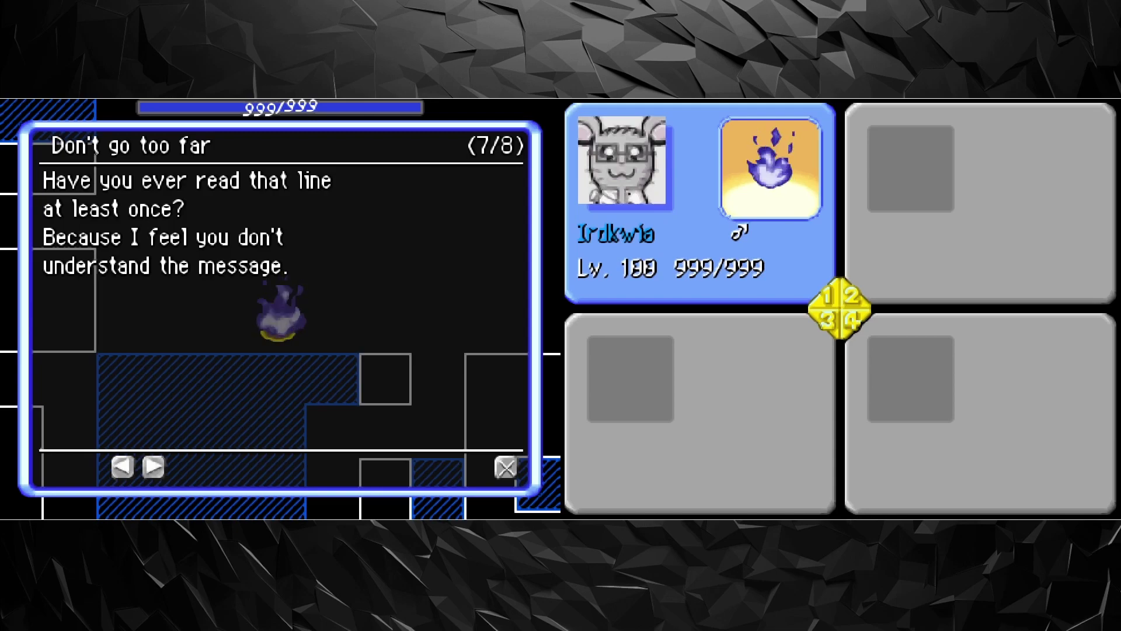
{"action": "key", "text": "Right"}
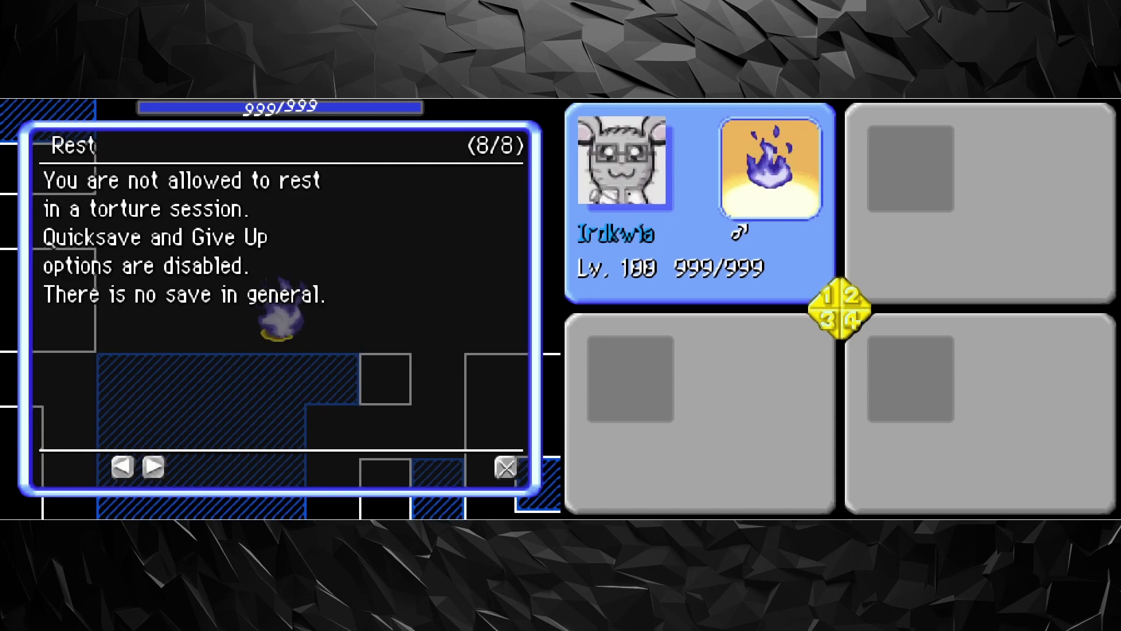
{"action": "key", "text": "Escape"}
{"action": "key", "text": "Escape"}
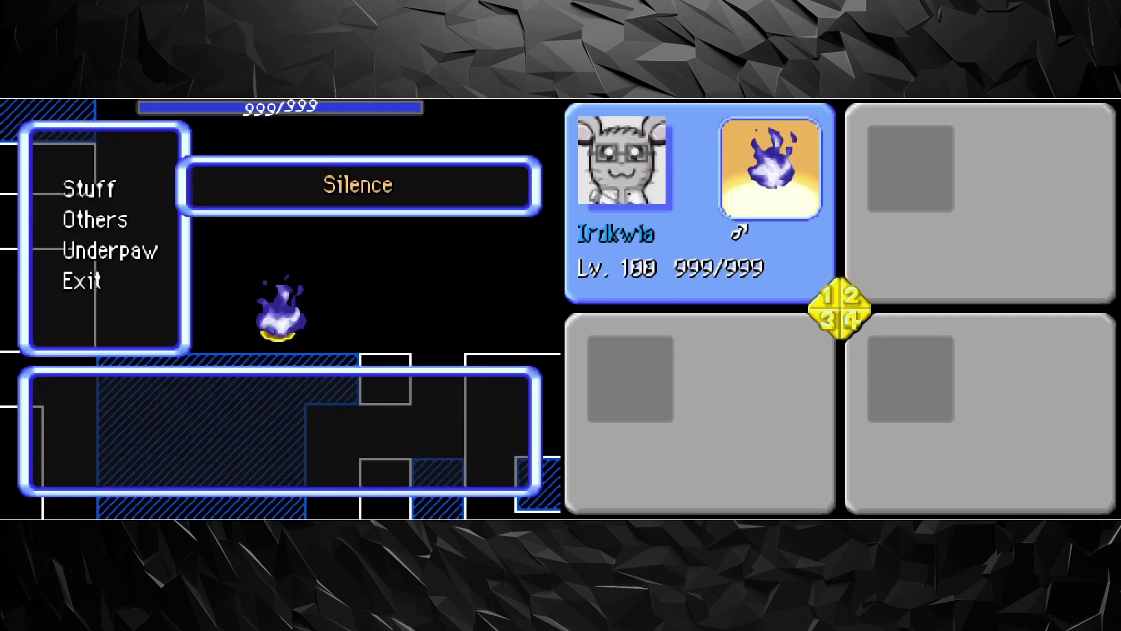
Step: Walk up-right to grab the Heal Seed, then cross the hatched room into the left corridor
{"action": "key", "text": "Up"}
{"action": "key", "text": "Right"}
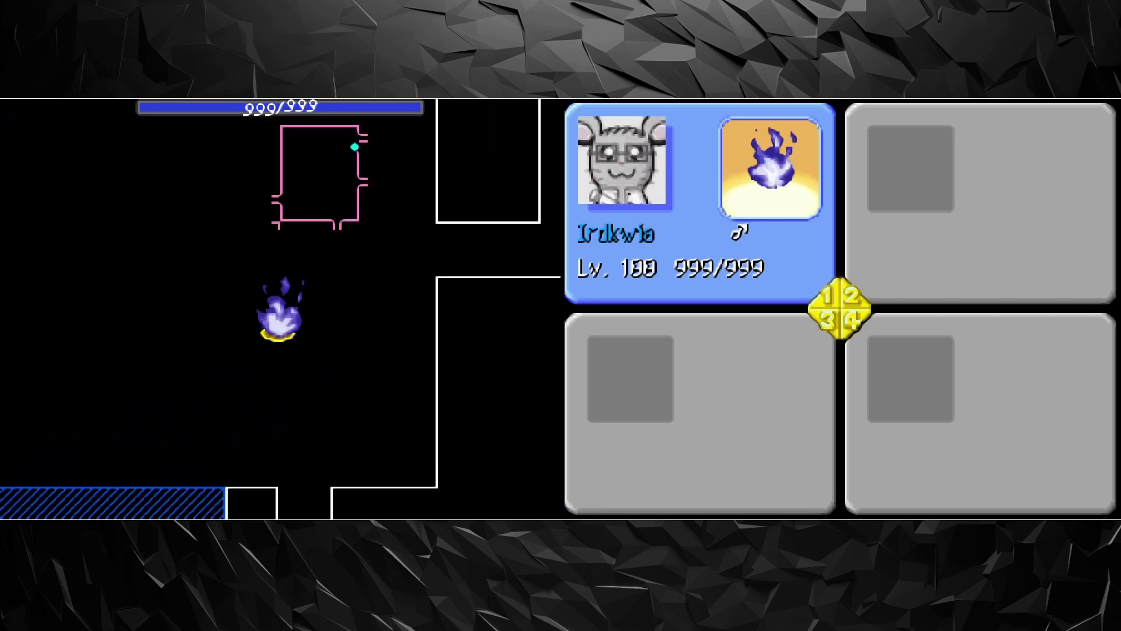
{"action": "key", "text": "Up"}
{"action": "key", "text": "Up"}
{"action": "key", "text": "Up"}
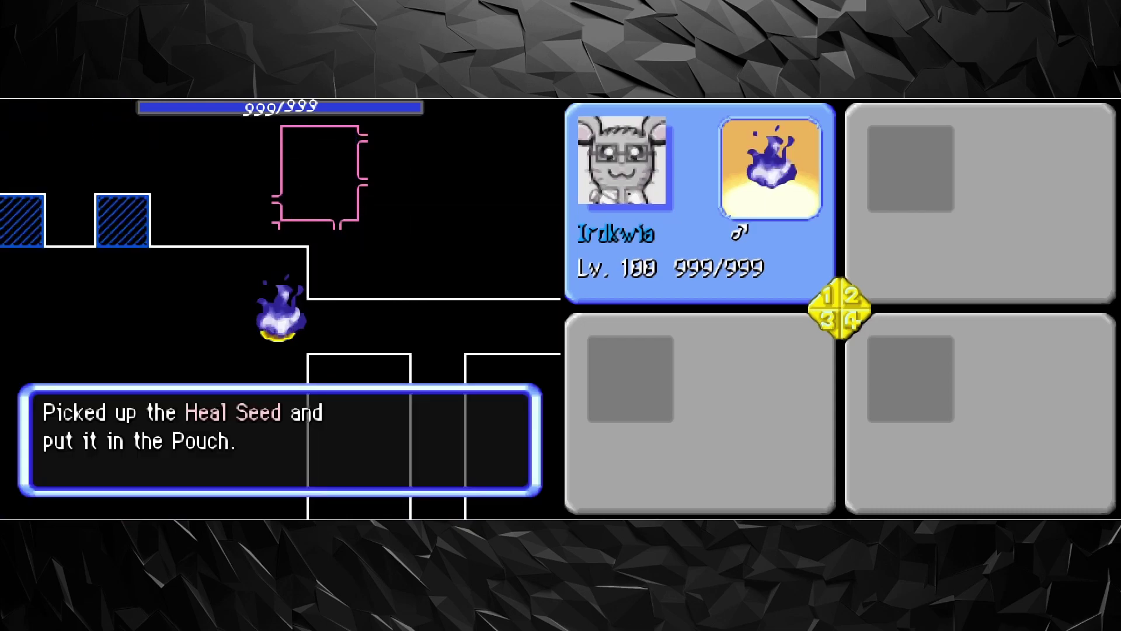
{"action": "key", "text": "Right"}
{"action": "key", "text": "Right"}
{"action": "key", "text": "Right"}
{"action": "key", "text": "Right"}
{"action": "key", "text": "Left"}
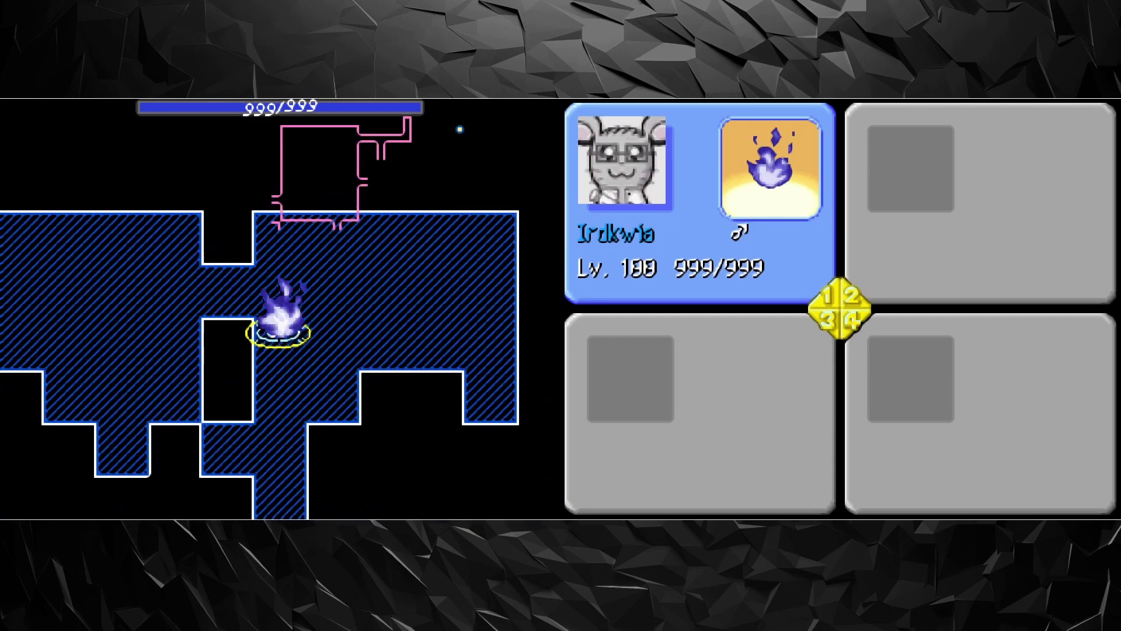
{"action": "key", "text": "Left"}
{"action": "key", "text": "Left"}
{"action": "key", "text": "Left"}
{"action": "key", "text": "Left"}
{"action": "key", "text": "Left"}
{"action": "key", "text": "Left"}
{"action": "key", "text": "Left"}
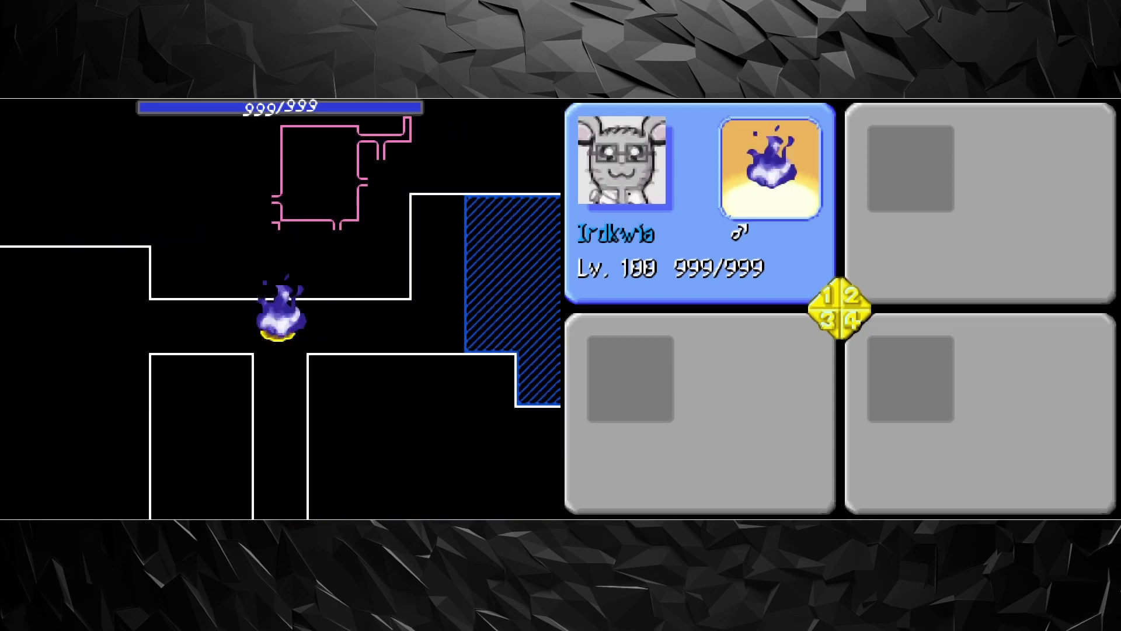
{"action": "key", "text": "Left"}
{"action": "key", "text": "Down"}
{"action": "key", "text": "Down"}
{"action": "key", "text": "Down"}
{"action": "key", "text": "Down"}
{"action": "key", "text": "Down"}
{"action": "key", "text": "Down"}
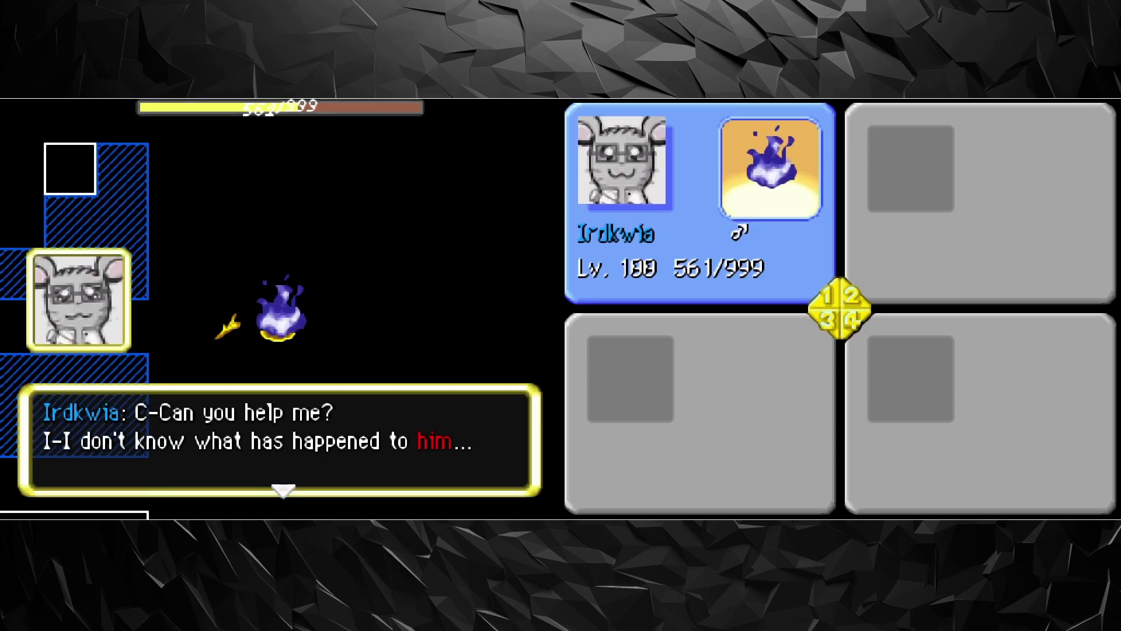
Step: Hear Irdkwia's plea for help and pick Chat from the partner menu
{"action": "key", "text": "Return"}
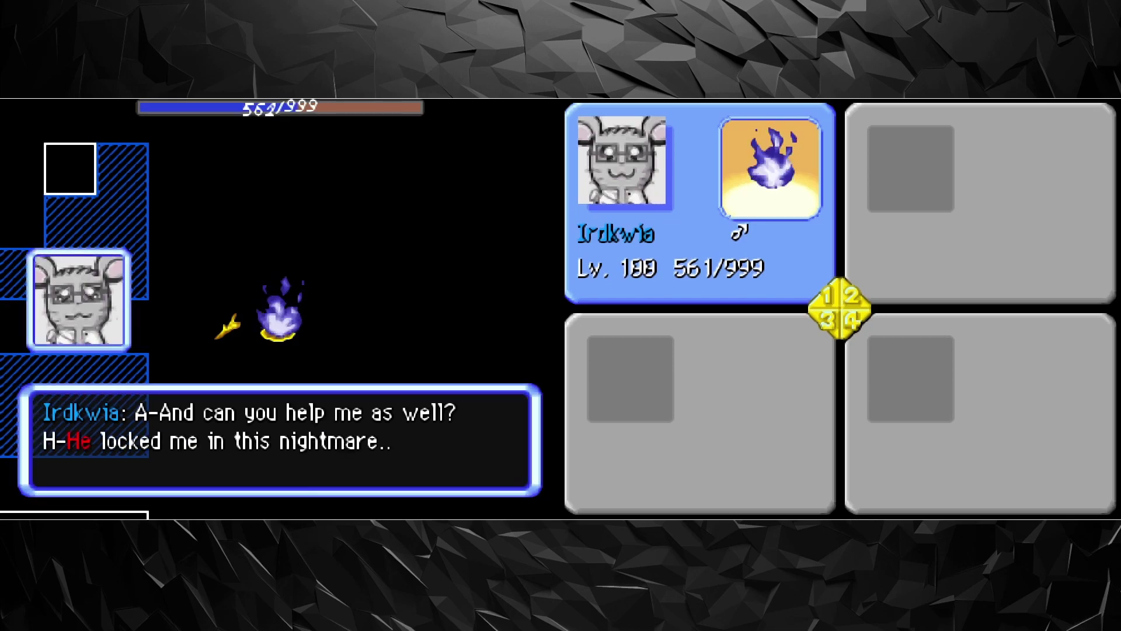
{"action": "key", "text": "Return"}
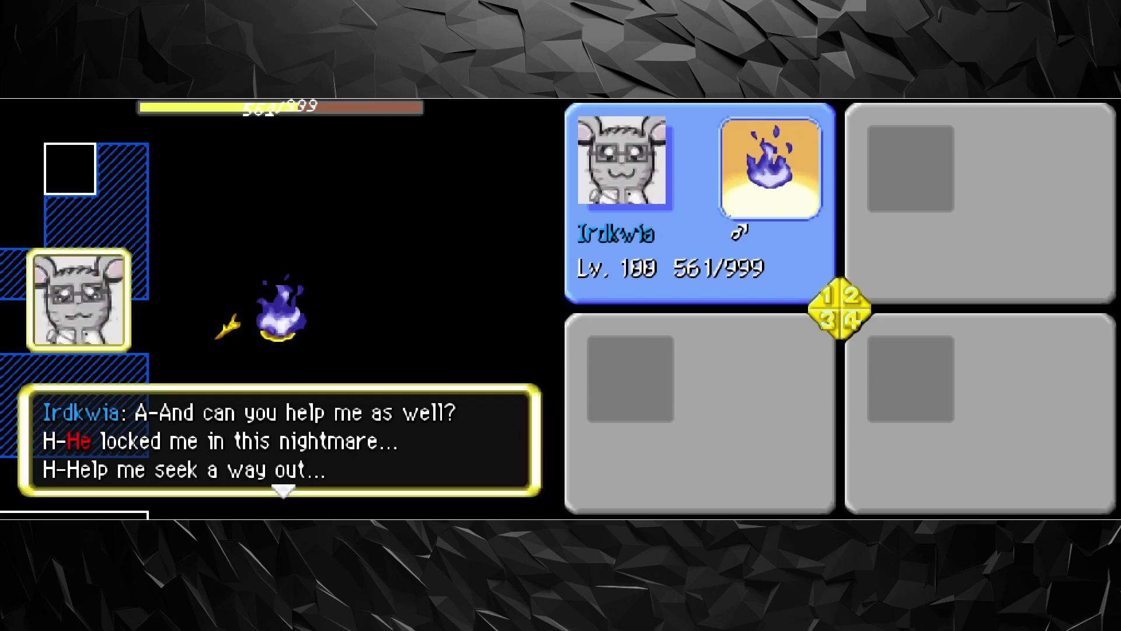
{"action": "key", "text": "Return"}
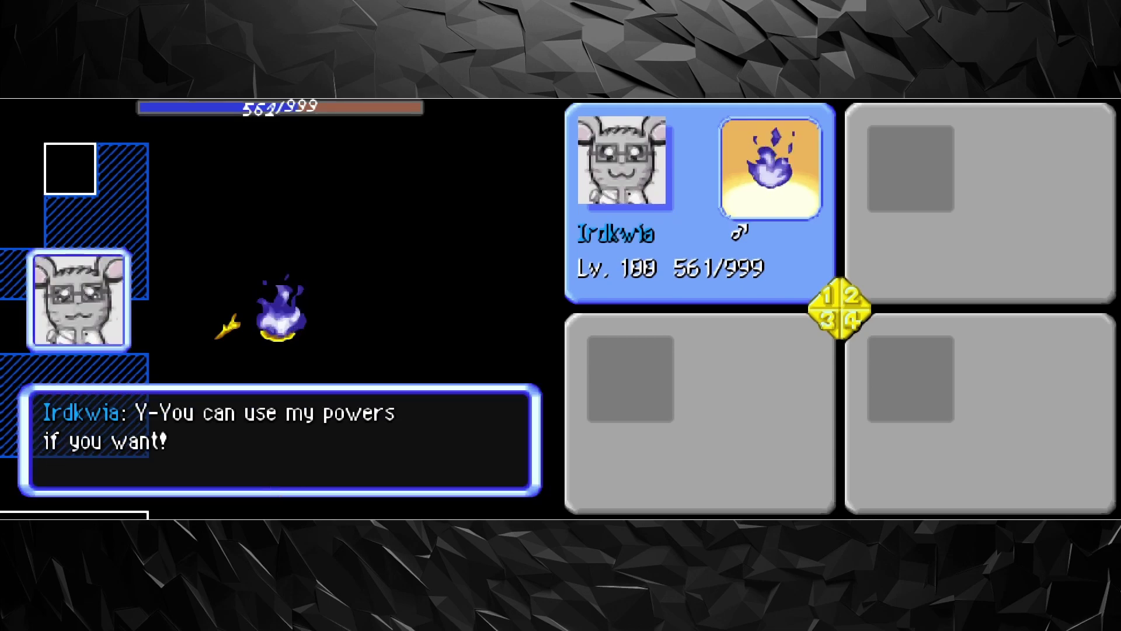
{"action": "key", "text": "z"}
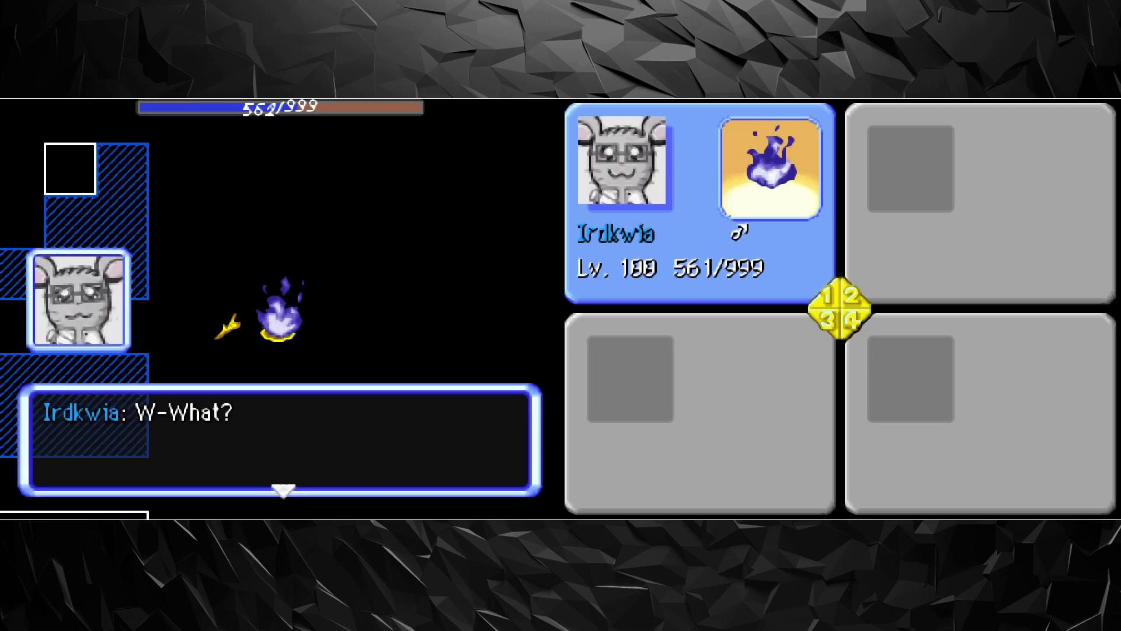
{"action": "key", "text": "z"}
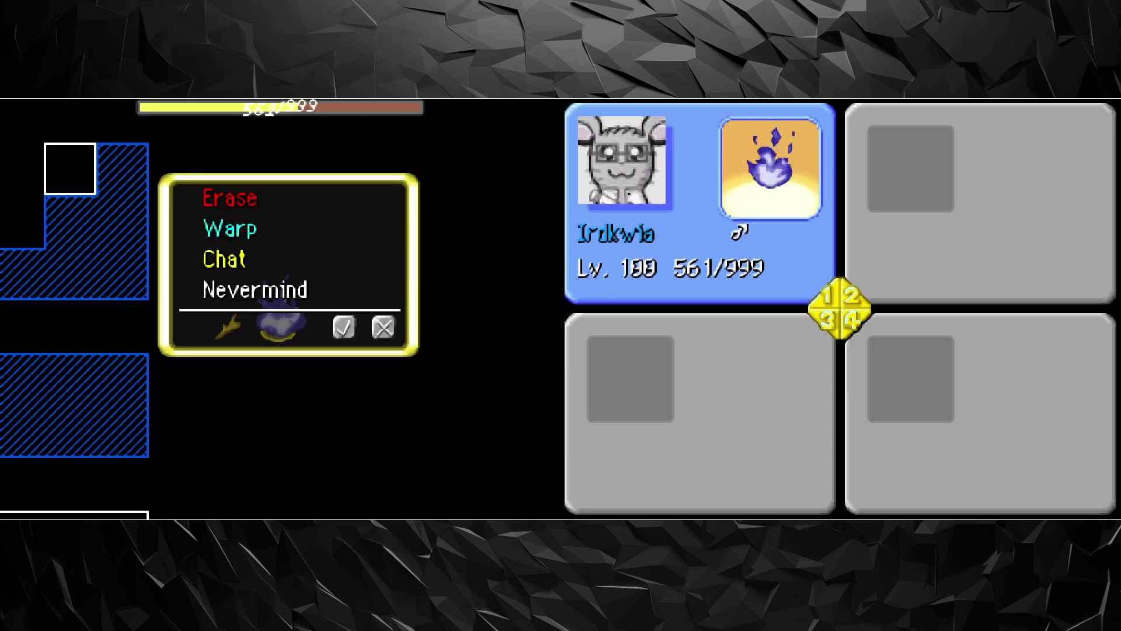
{"action": "key", "text": "Down"}
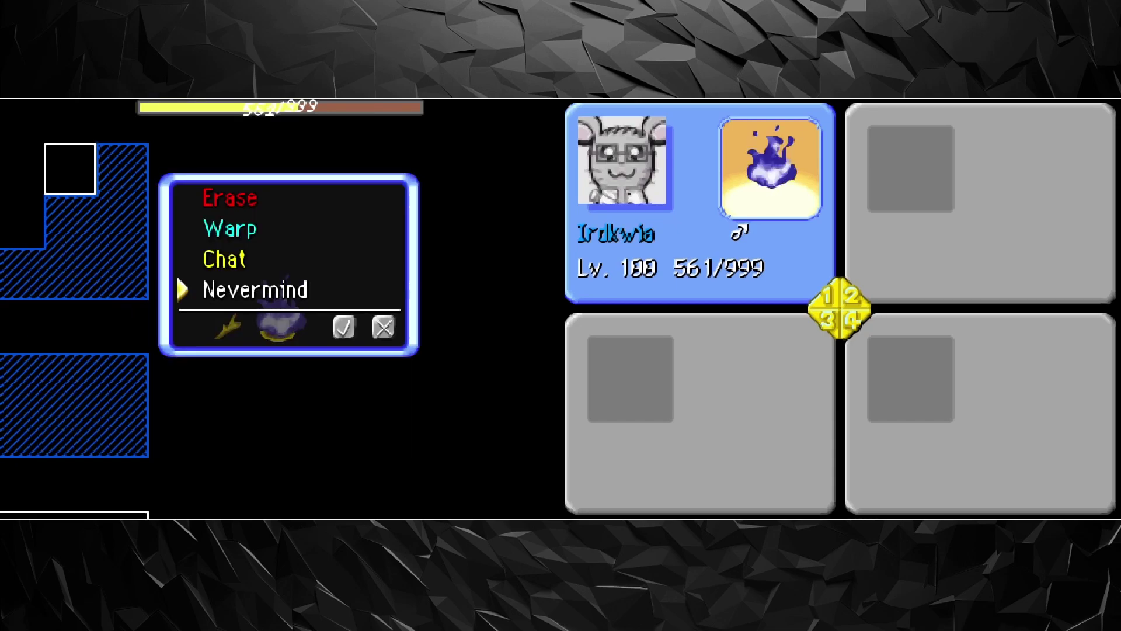
{"action": "key", "text": "Up"}
{"action": "key", "text": "z"}
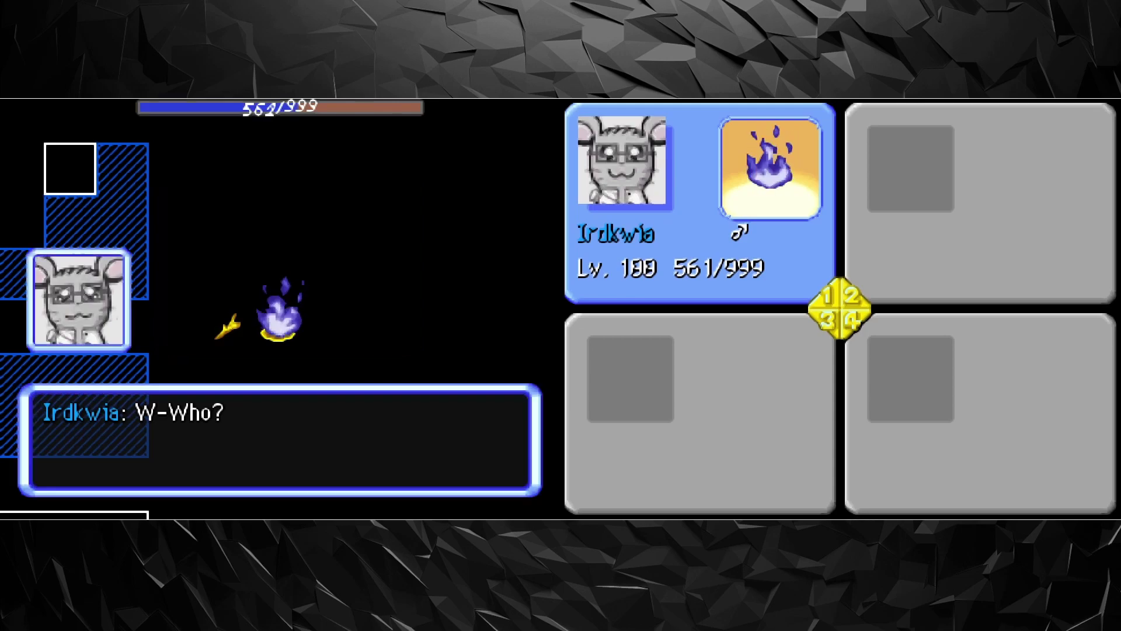
Step: Finish the chat, save state to slot 2, and reach the yes/no partner prompt
{"action": "key", "text": "z"}
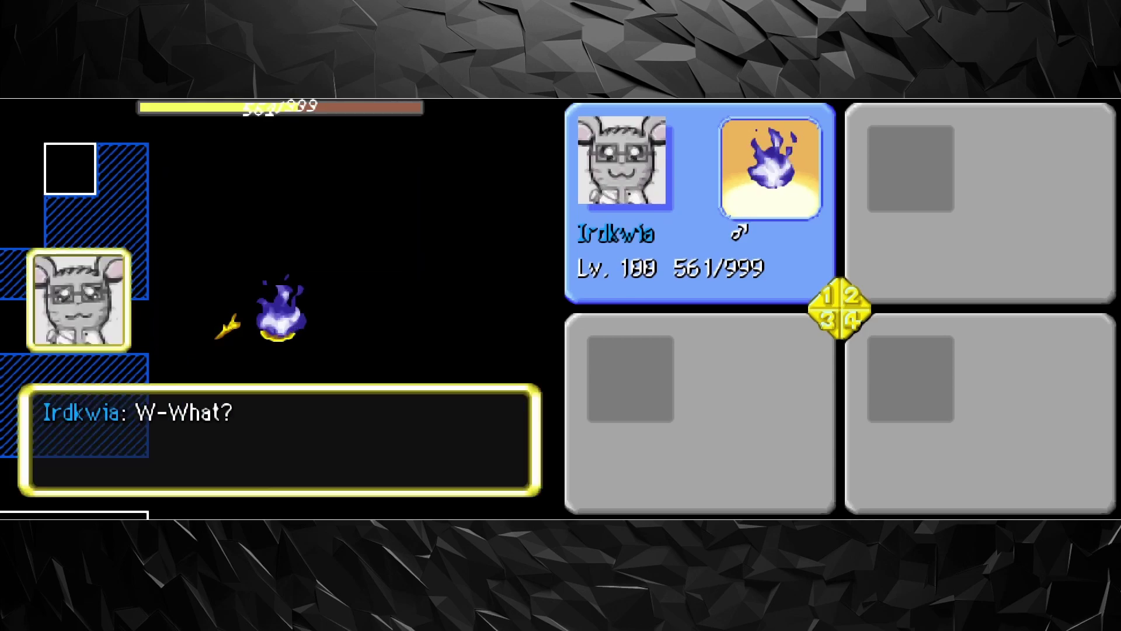
{"action": "key", "text": "z"}
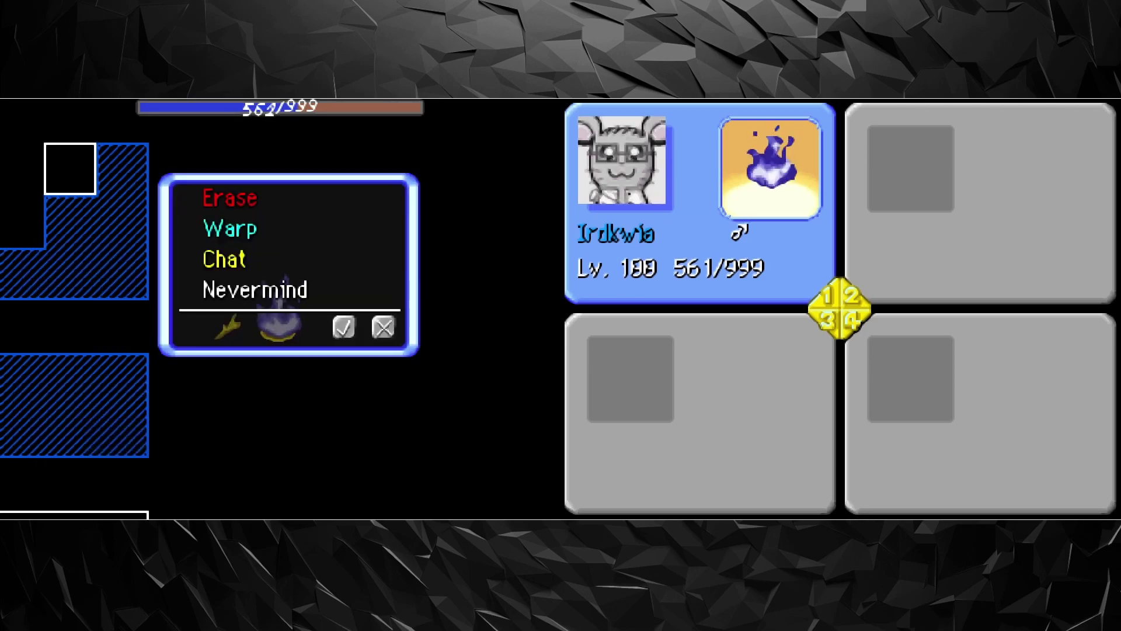
{"action": "key", "text": "shift+F2"}
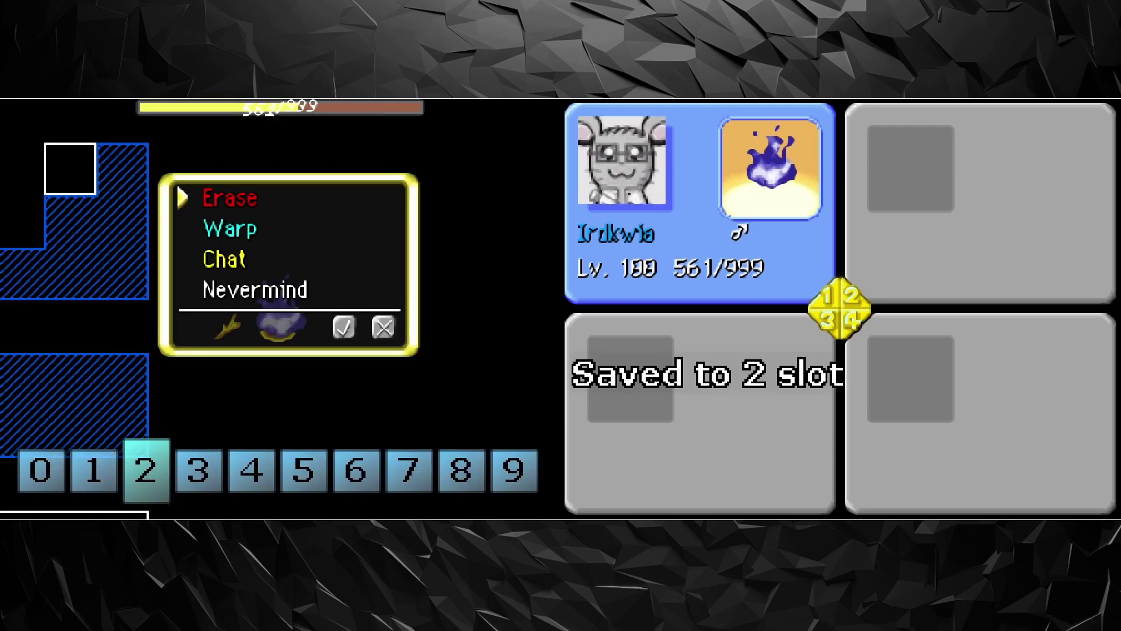
{"action": "key", "text": "z"}
{"action": "key", "text": "z"}
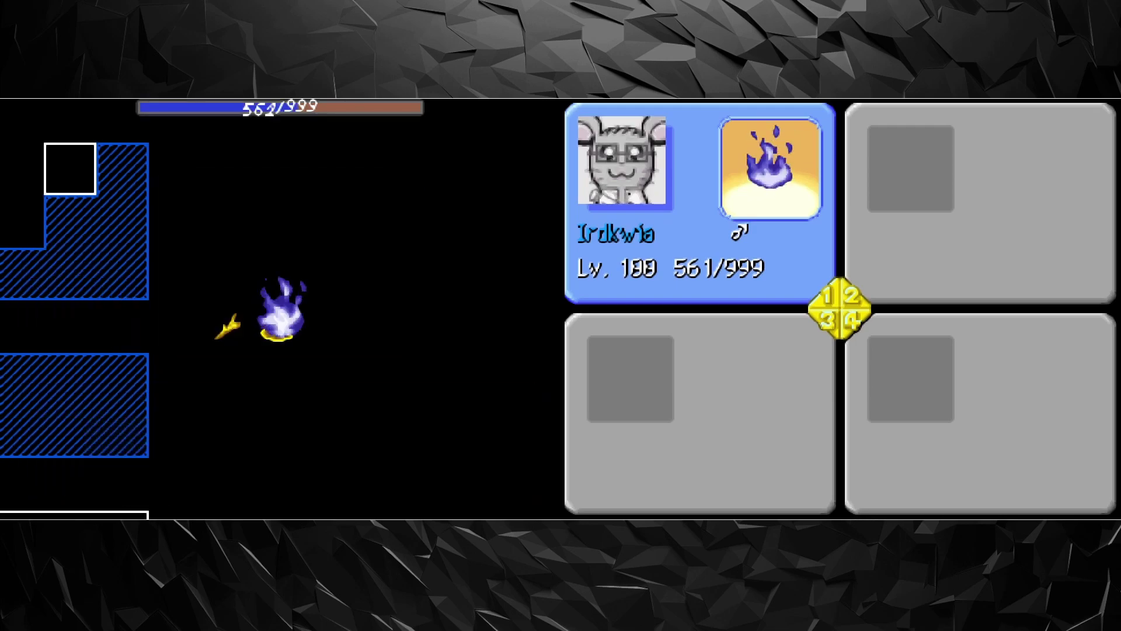
{"action": "key", "text": "z"}
{"action": "key", "text": "z"}
{"action": "key", "text": "z"}
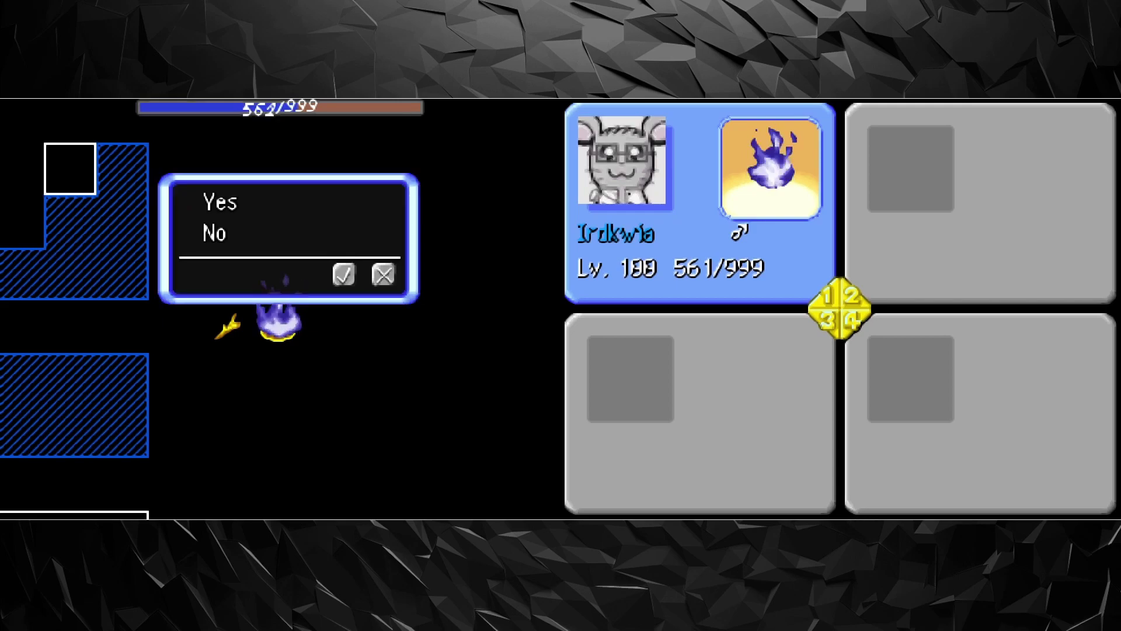
Step: Choose Yes, reload slot 2, and have Irdkwia eat the Grimy Food
{"action": "key", "text": "Up"}
{"action": "key", "text": "z"}
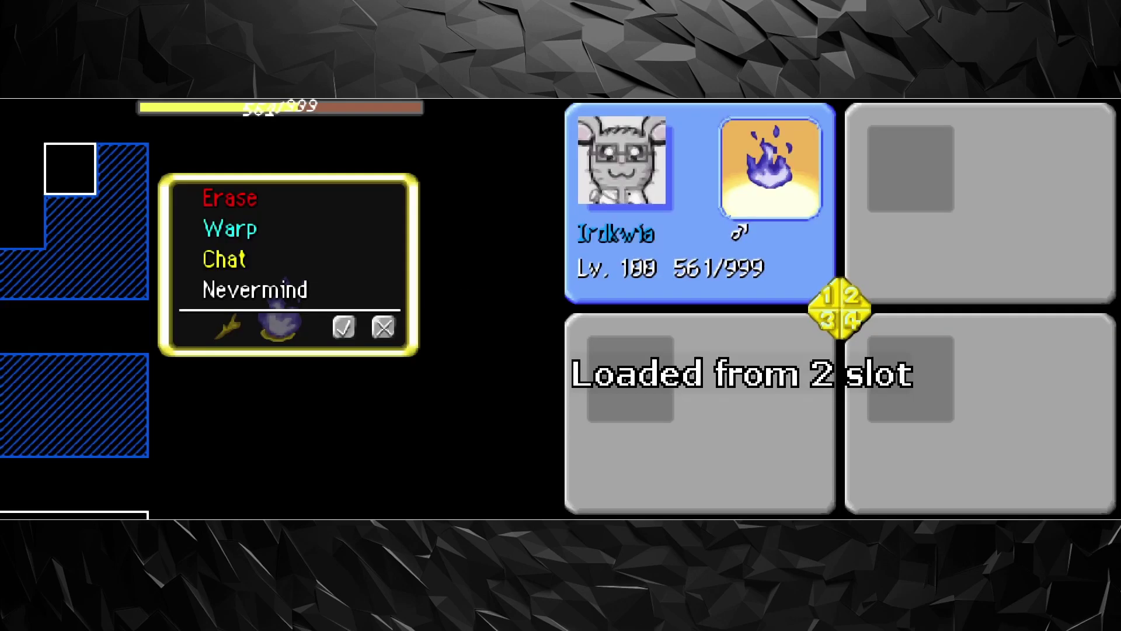
{"action": "key", "text": "x"}
{"action": "key", "text": "x"}
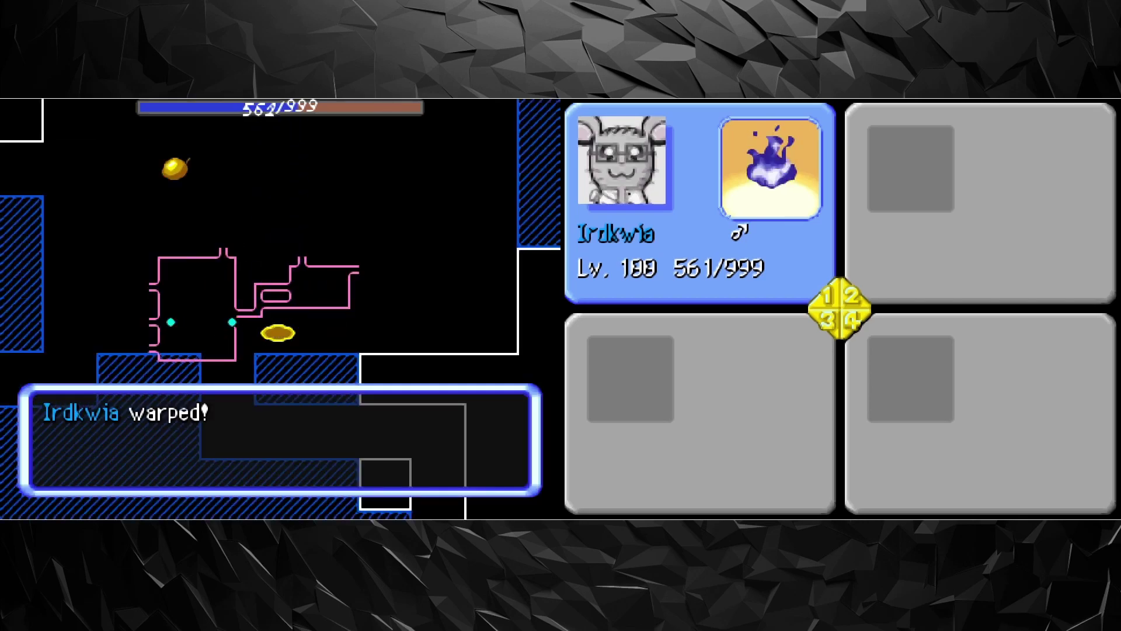
{"action": "key", "text": "s"}
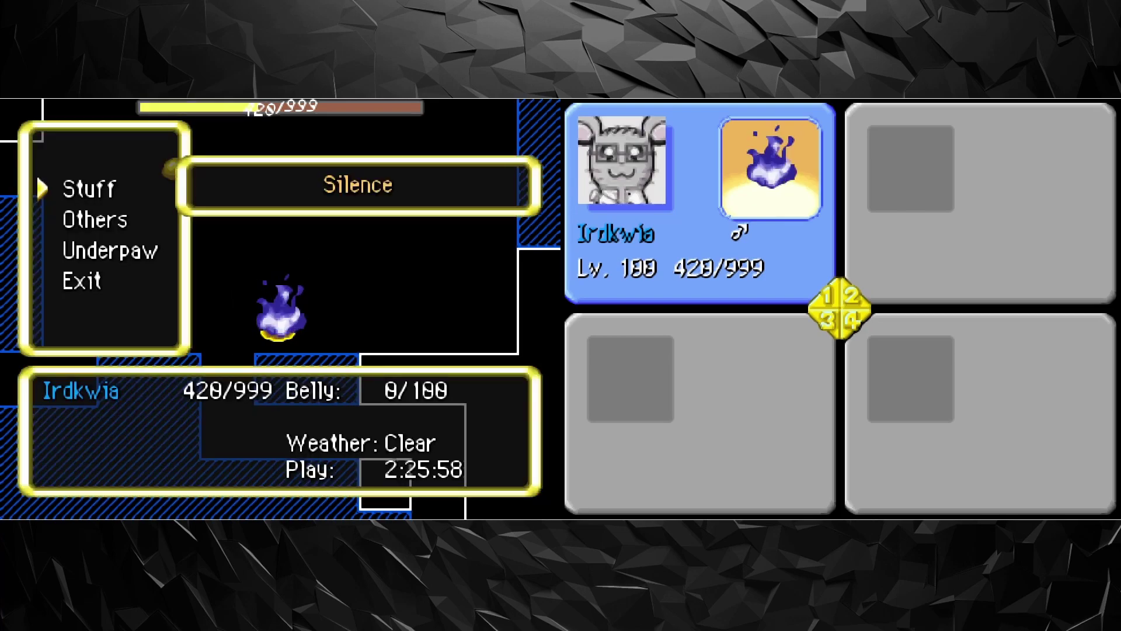
{"action": "key", "text": "x"}
{"action": "key", "text": "a"}
{"action": "key", "text": "Down"}
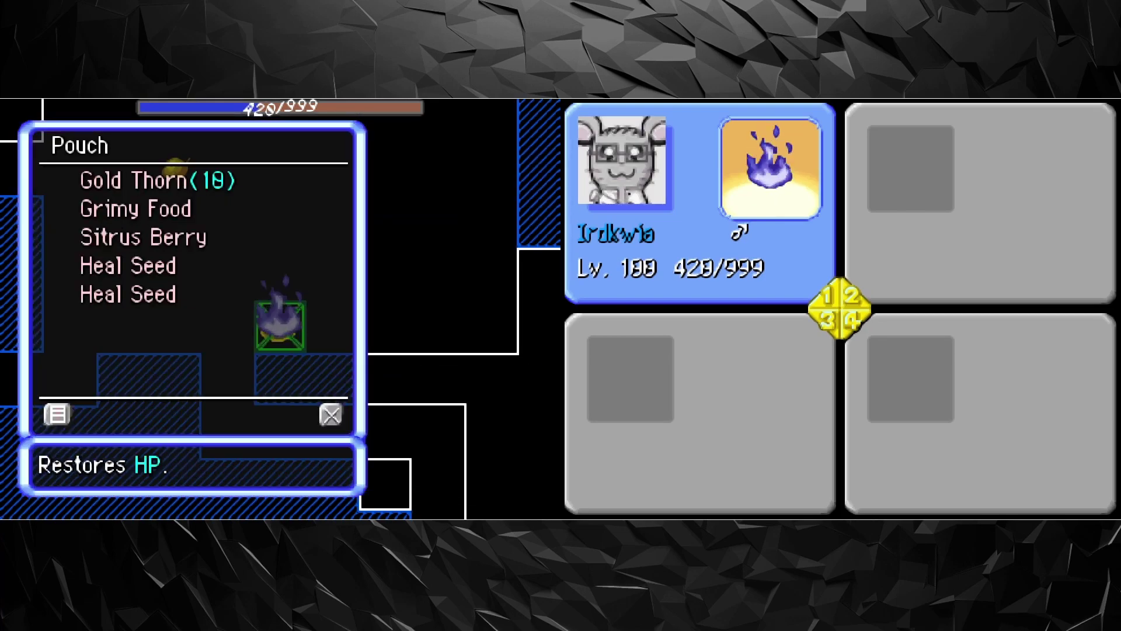
{"action": "key", "text": "x"}
{"action": "key", "text": "Down"}
{"action": "key", "text": "x"}
{"action": "key", "text": "x"}
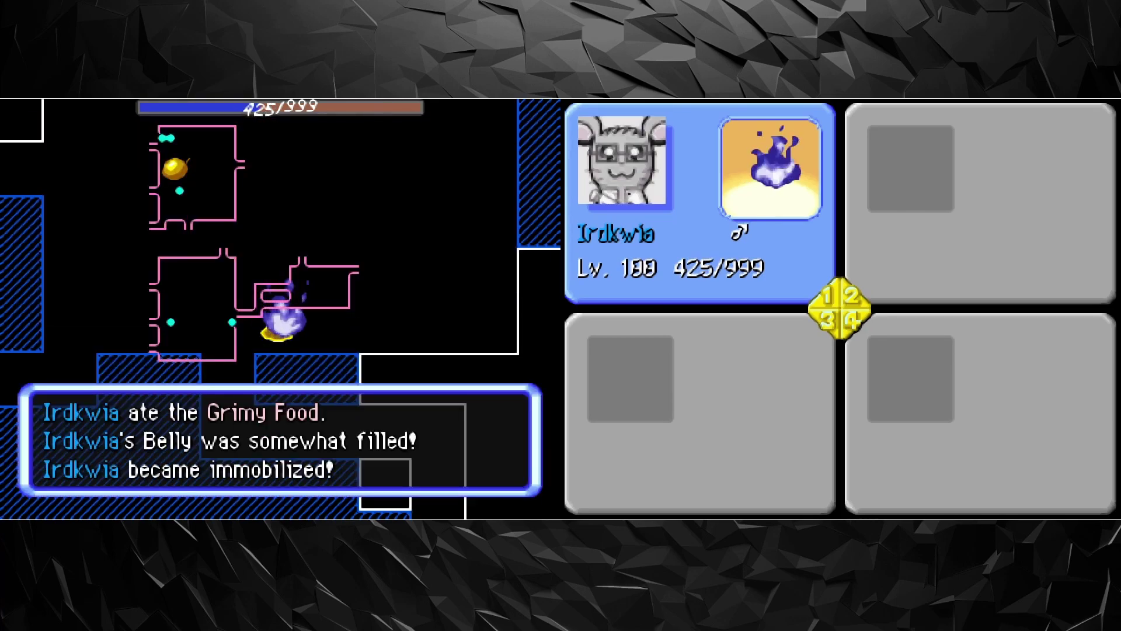
Step: Check Underpaw, find nothing there, and move on to the Others list
{"action": "key", "text": "s"}
{"action": "key", "text": "x"}
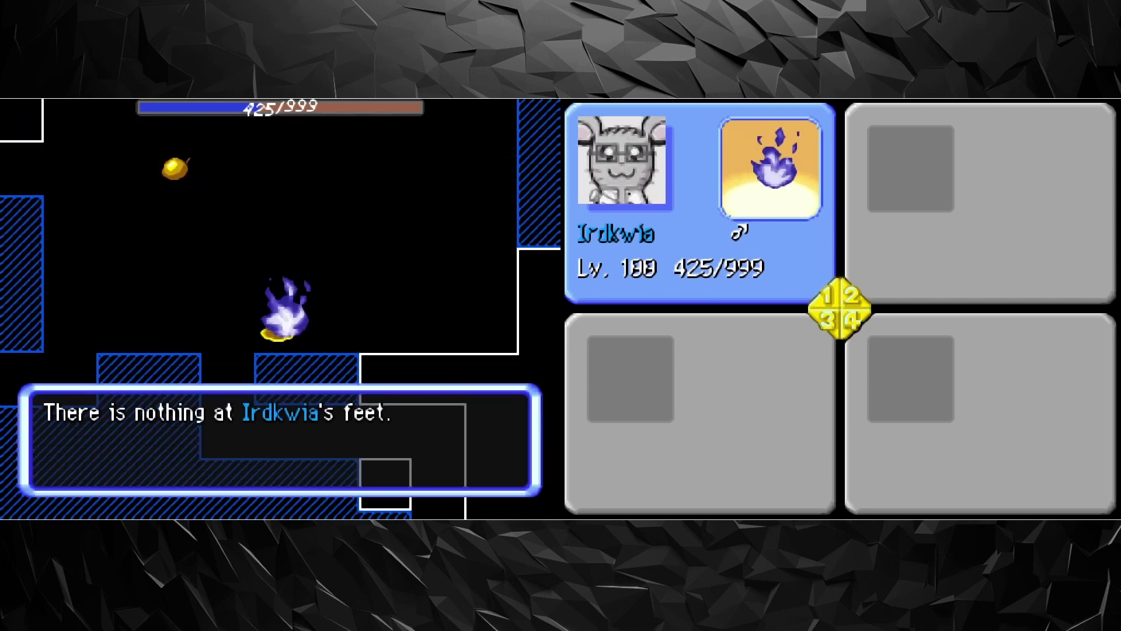
{"action": "key", "text": "s"}
{"action": "key", "text": "Up"}
{"action": "key", "text": "x"}
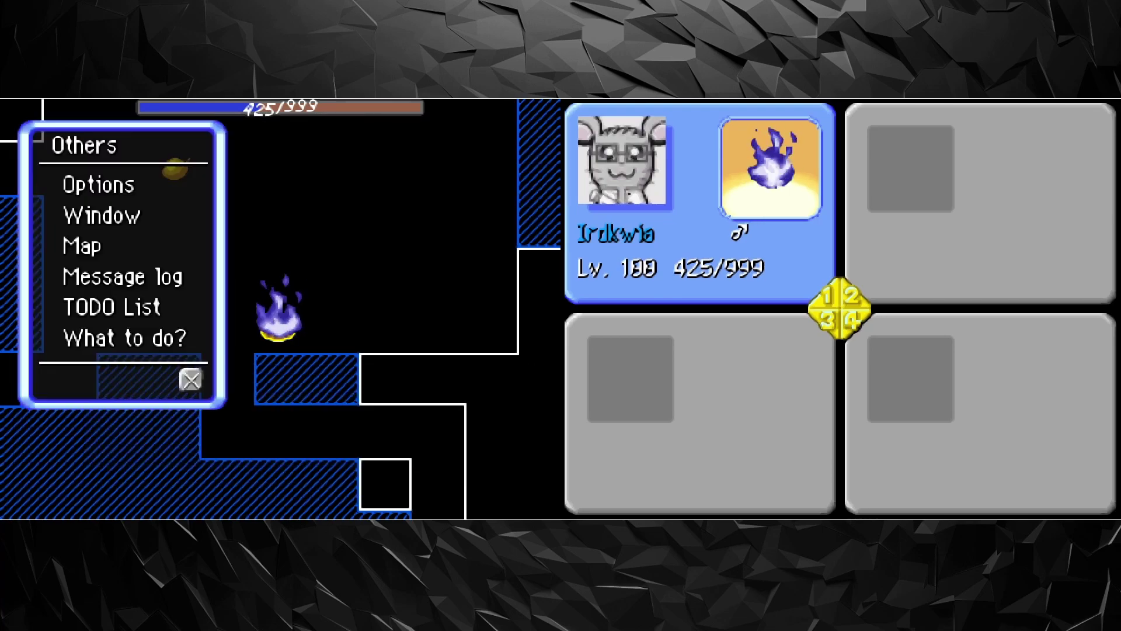
Step: View the TODO List, then talk to Irdkwia and back out of the questions
{"action": "key", "text": "x"}
{"action": "key", "text": "x"}
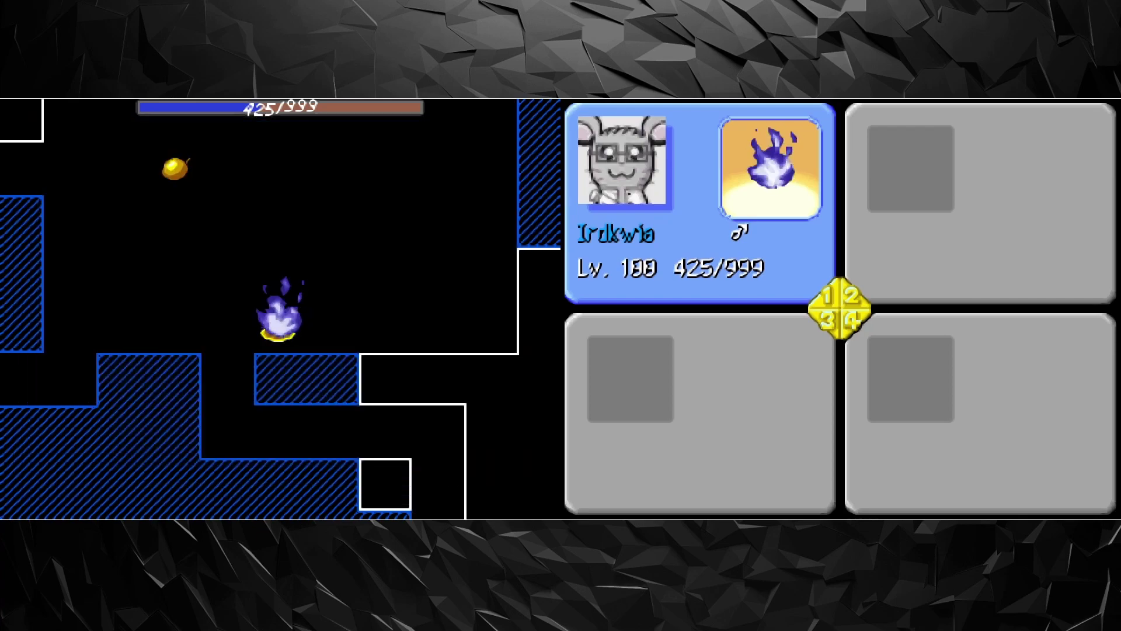
{"action": "key", "text": "x"}
{"action": "key", "text": "x"}
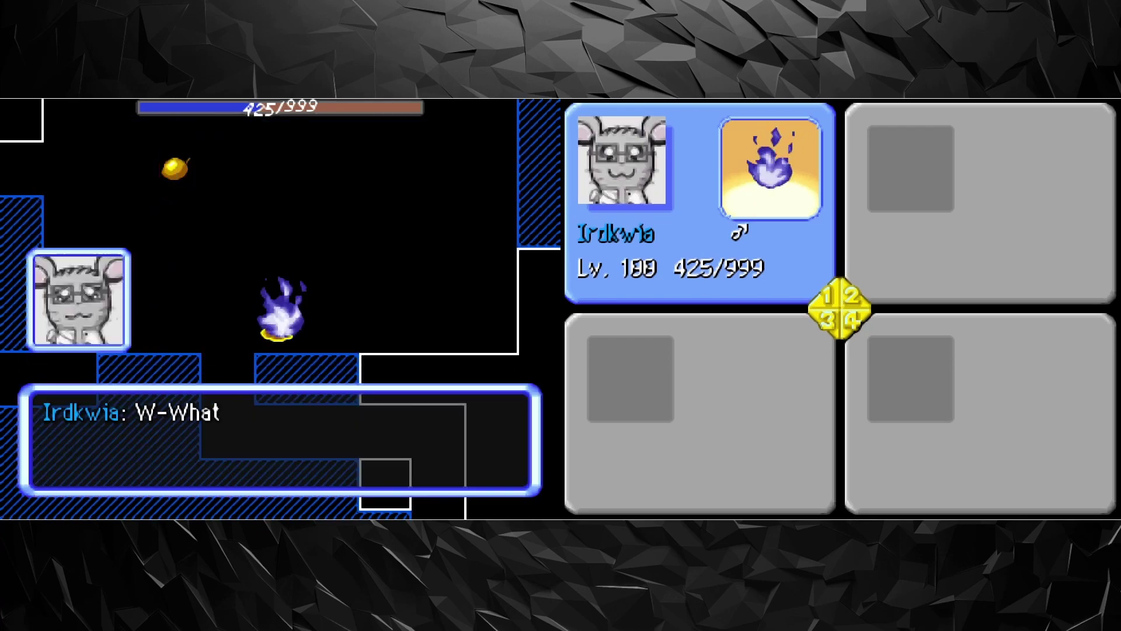
{"action": "key", "text": "x"}
{"action": "key", "text": "x"}
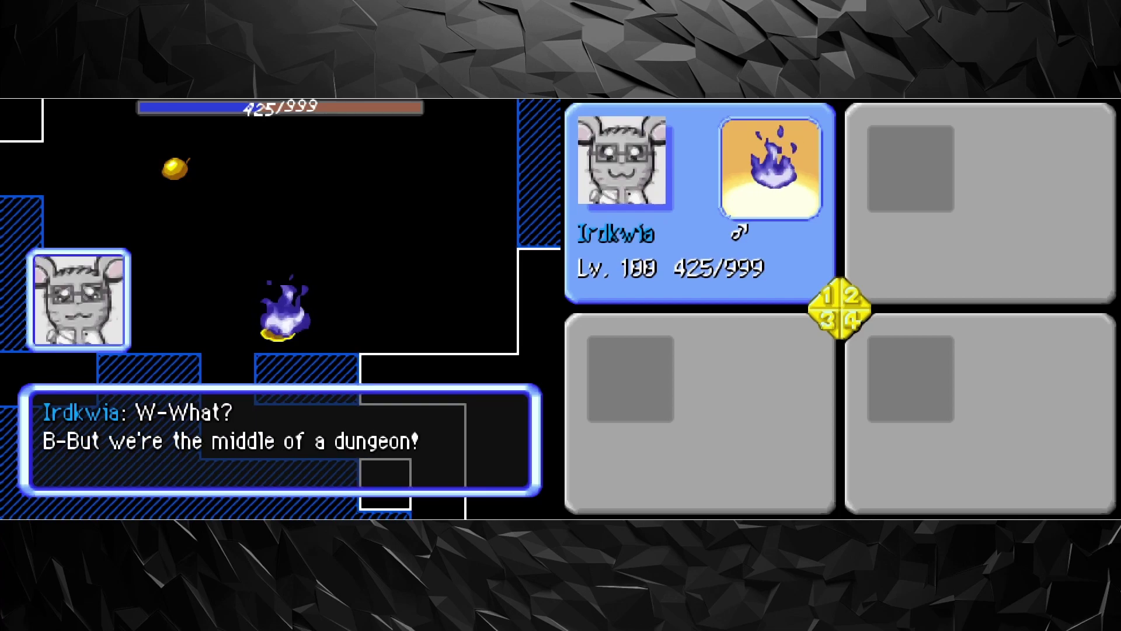
{"action": "key", "text": "x"}
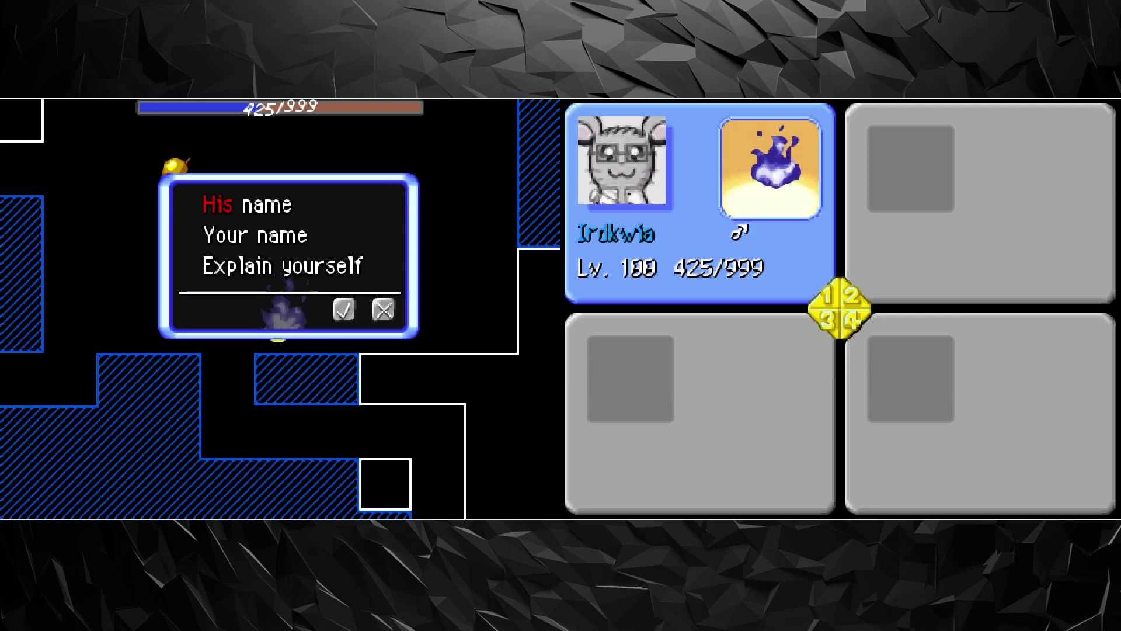
{"action": "key", "text": "x"}
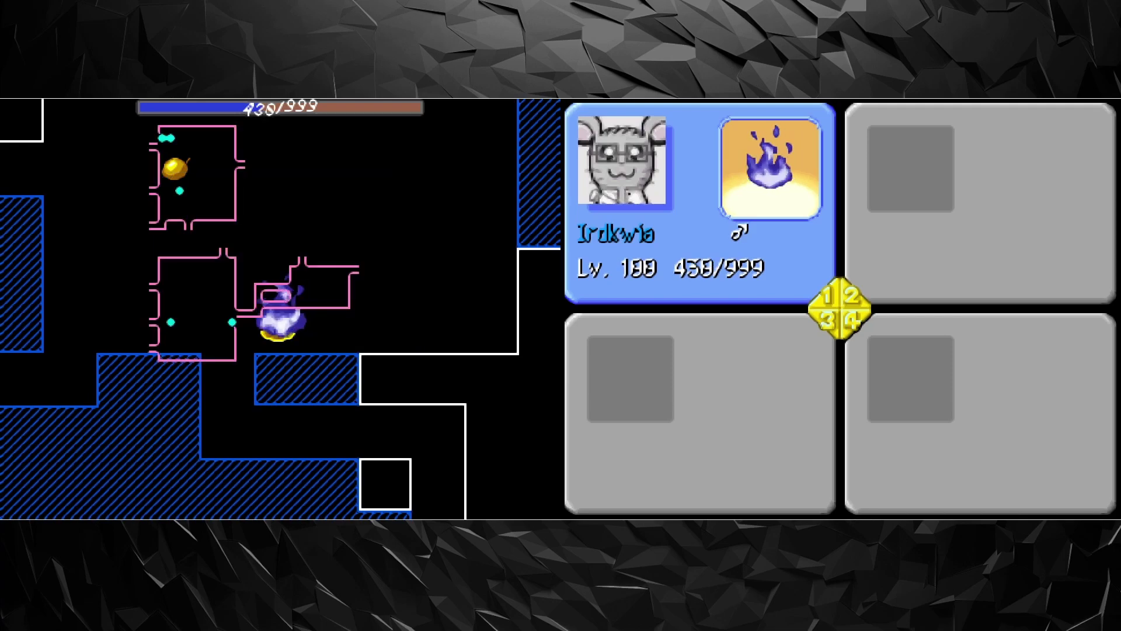
Step: Chat with Irdkwia until the partner reveals its real name is Scy
{"action": "key", "text": "x"}
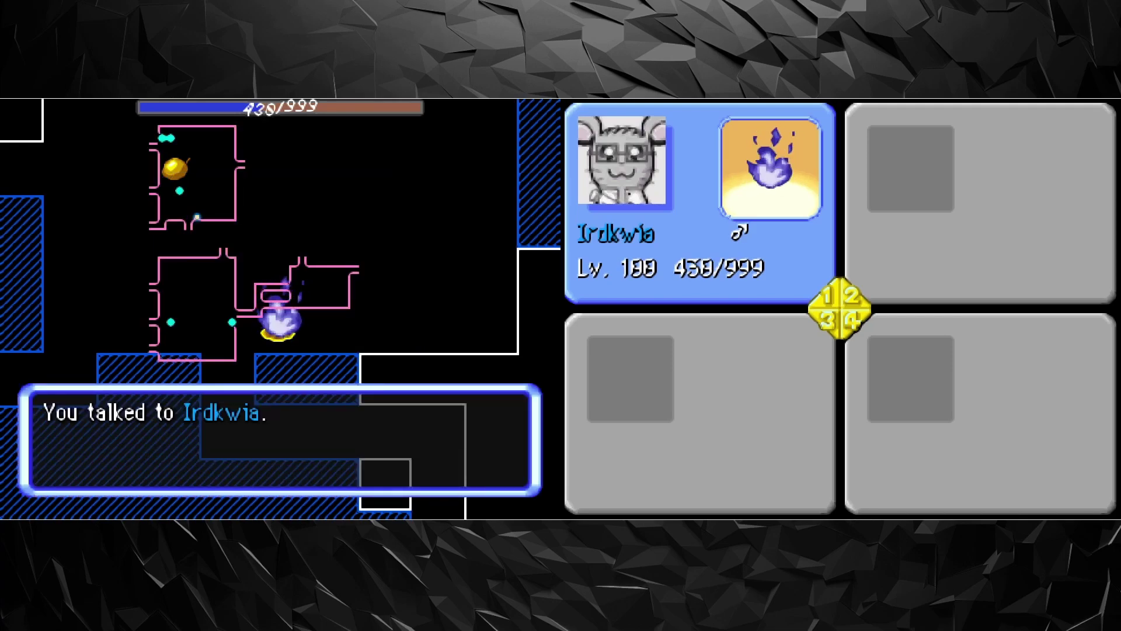
{"action": "key", "text": "x"}
{"action": "key", "text": "x"}
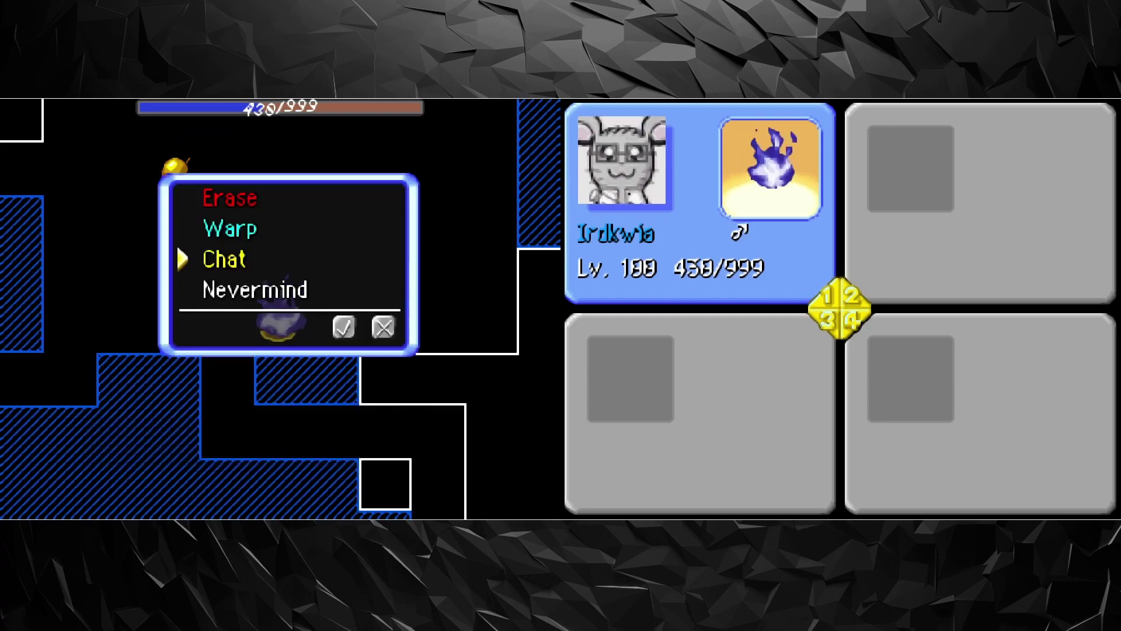
{"action": "key", "text": "x"}
{"action": "key", "text": "x"}
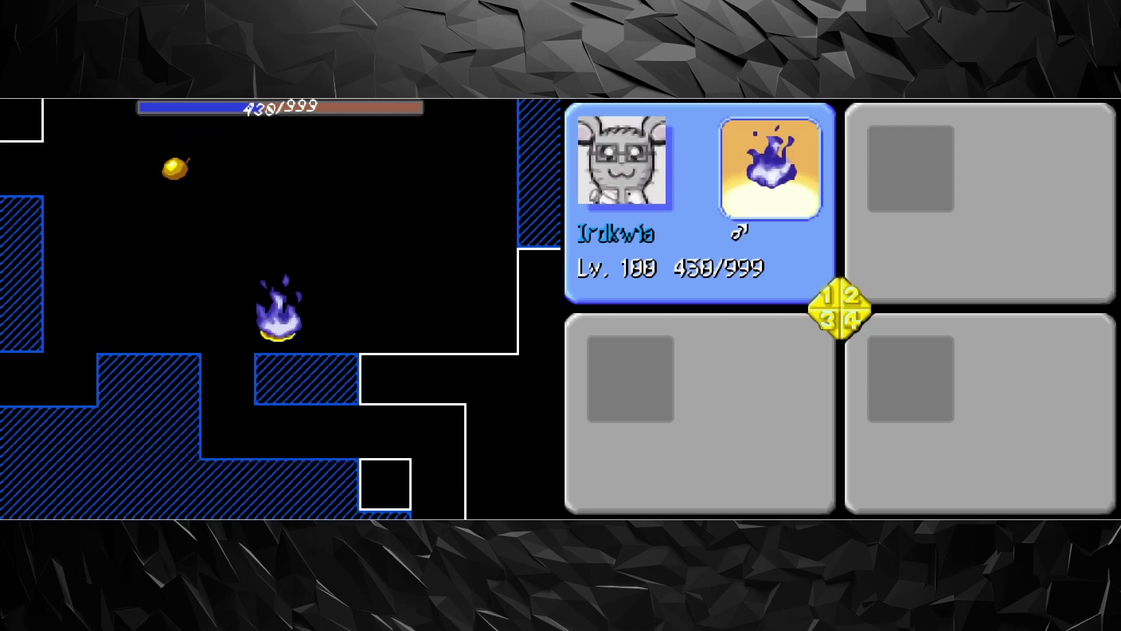
{"action": "key", "text": "x"}
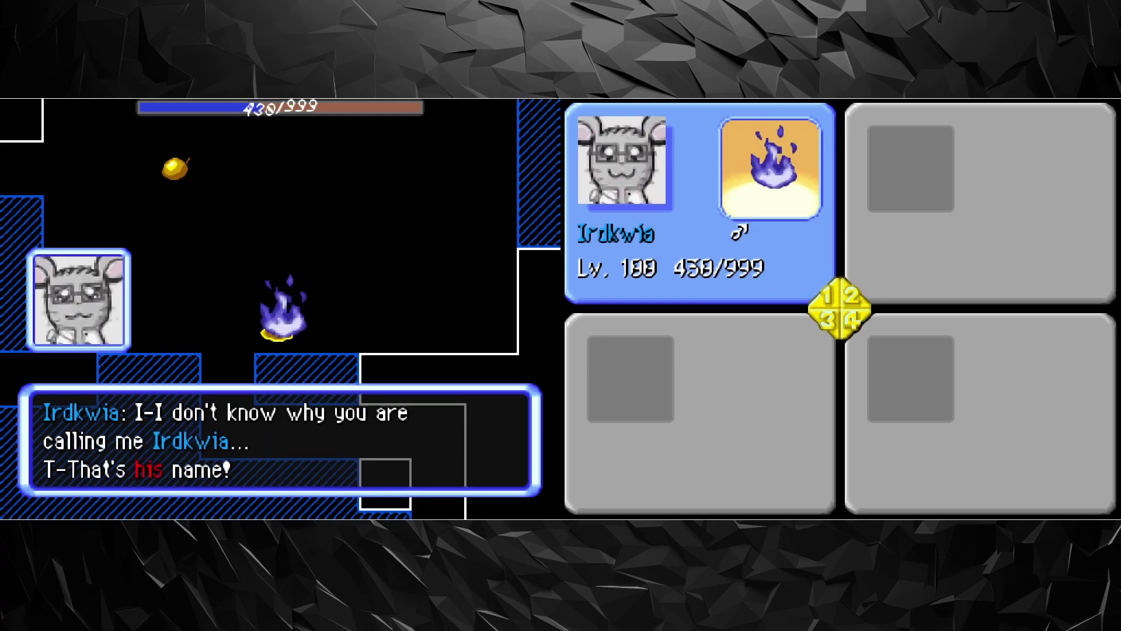
{"action": "key", "text": "x"}
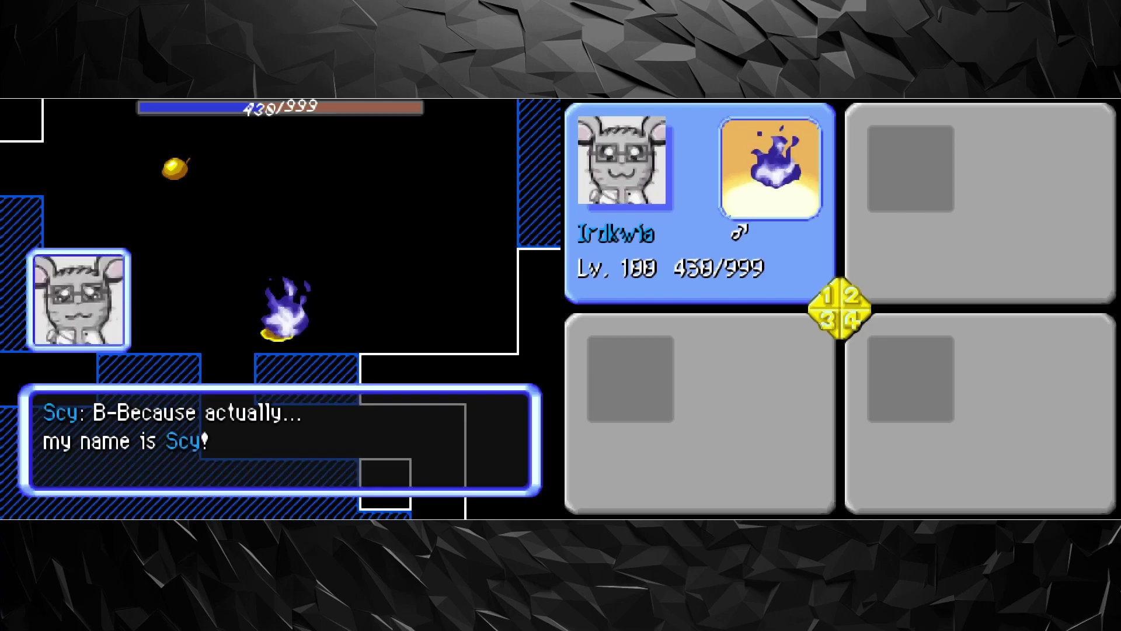
{"action": "key", "text": "x"}
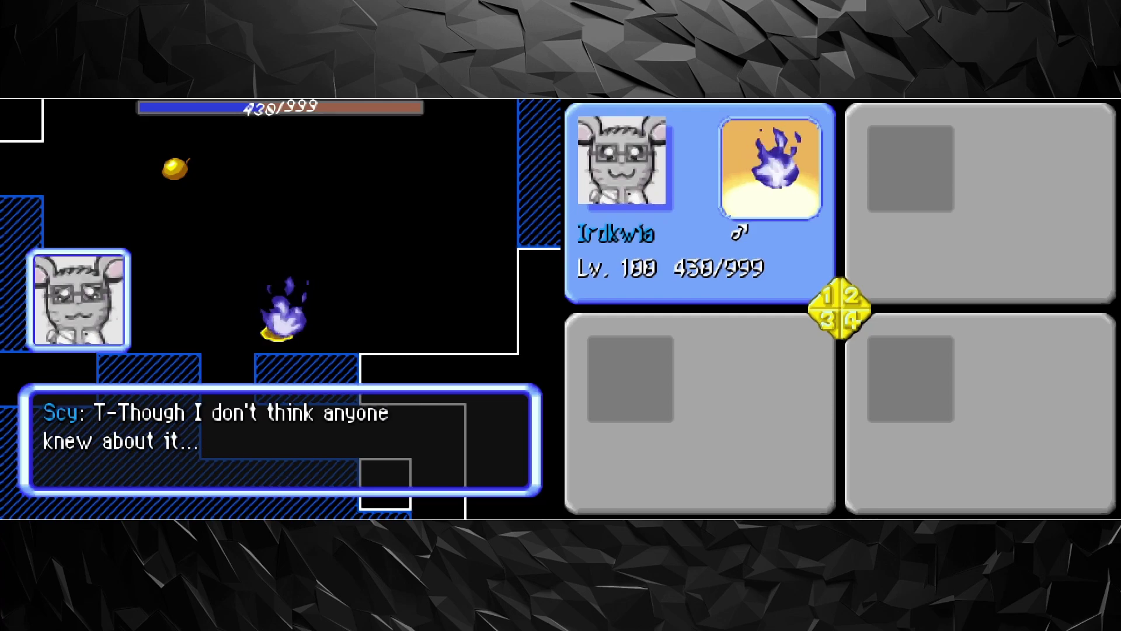
{"action": "key", "text": "x"}
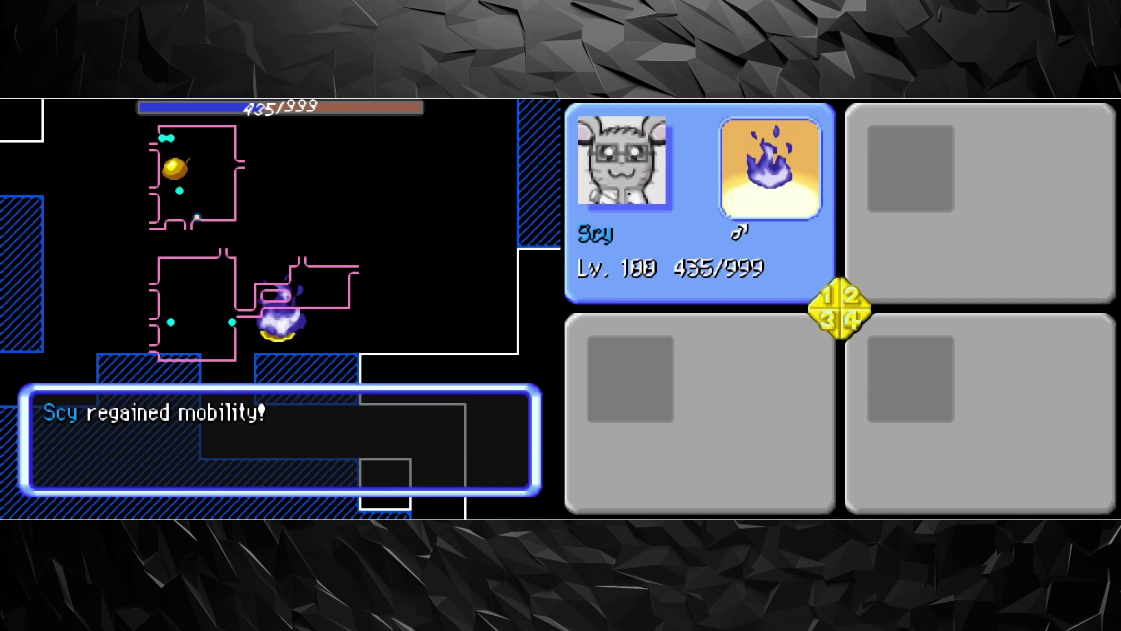
Step: Chat with Scy again and ask it to explain itself
{"action": "key", "text": "x"}
{"action": "key", "text": "x"}
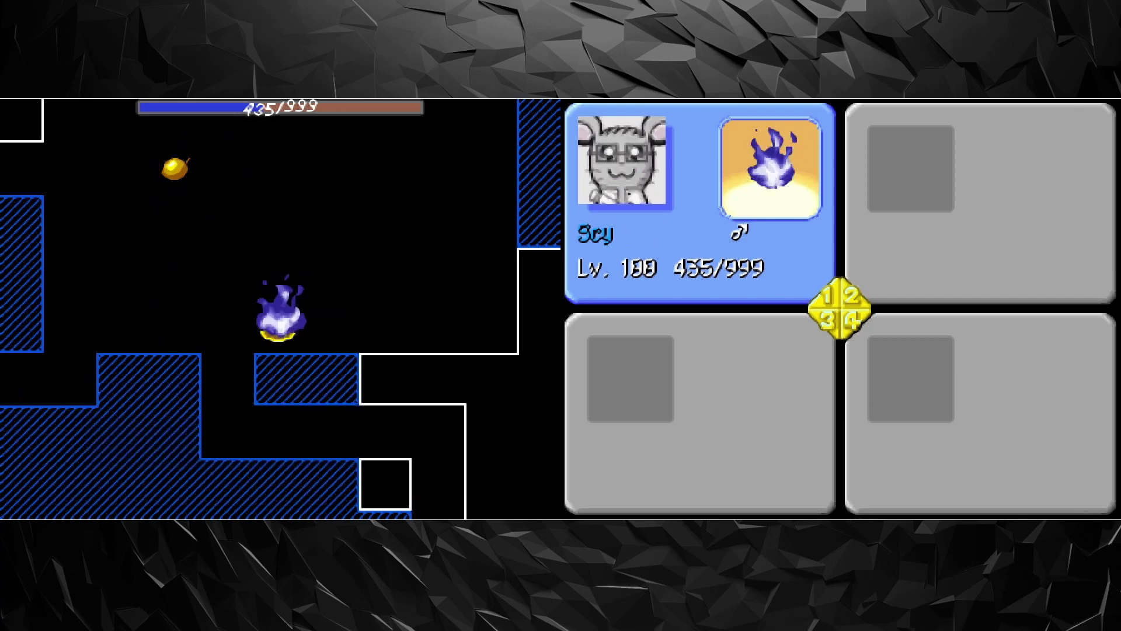
{"action": "key", "text": "x"}
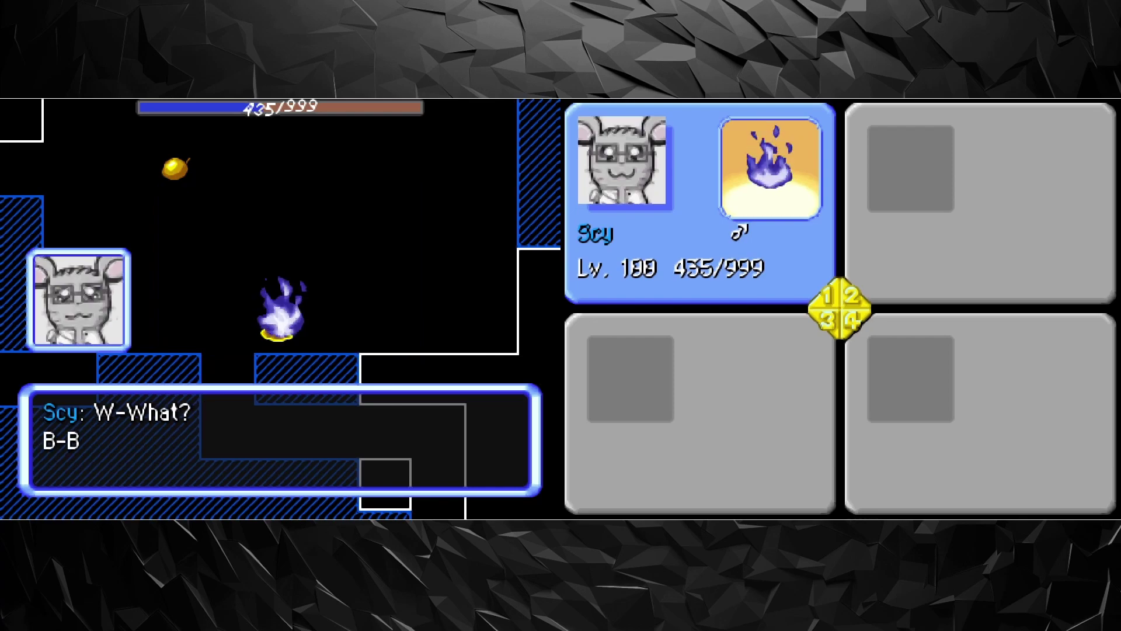
{"action": "key", "text": "x"}
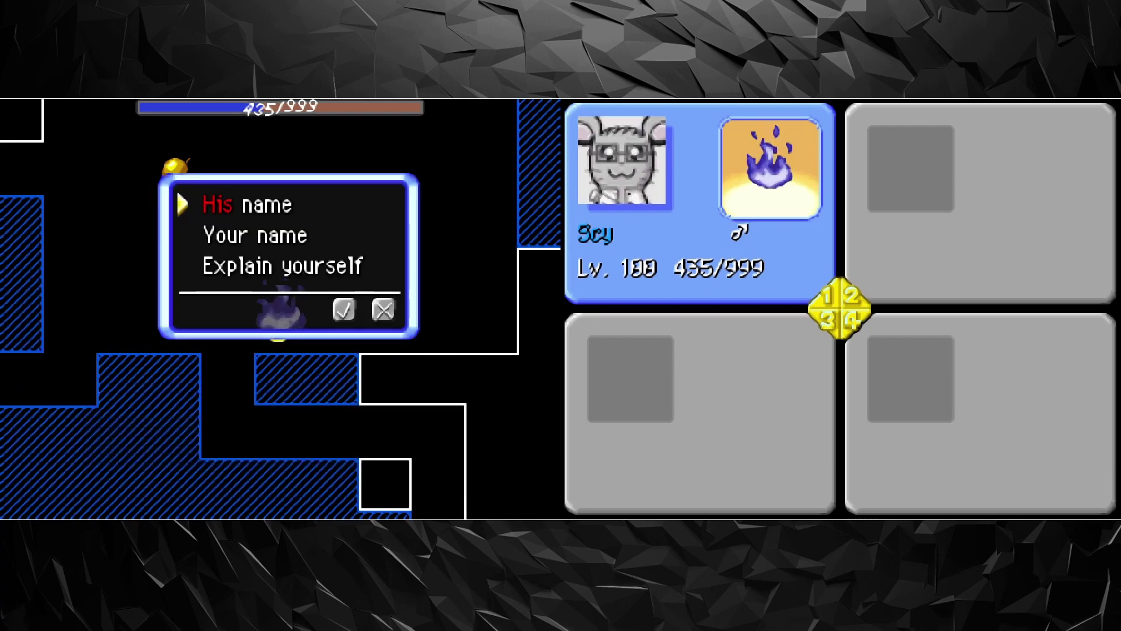
{"action": "key", "text": "Up"}
{"action": "key", "text": "x"}
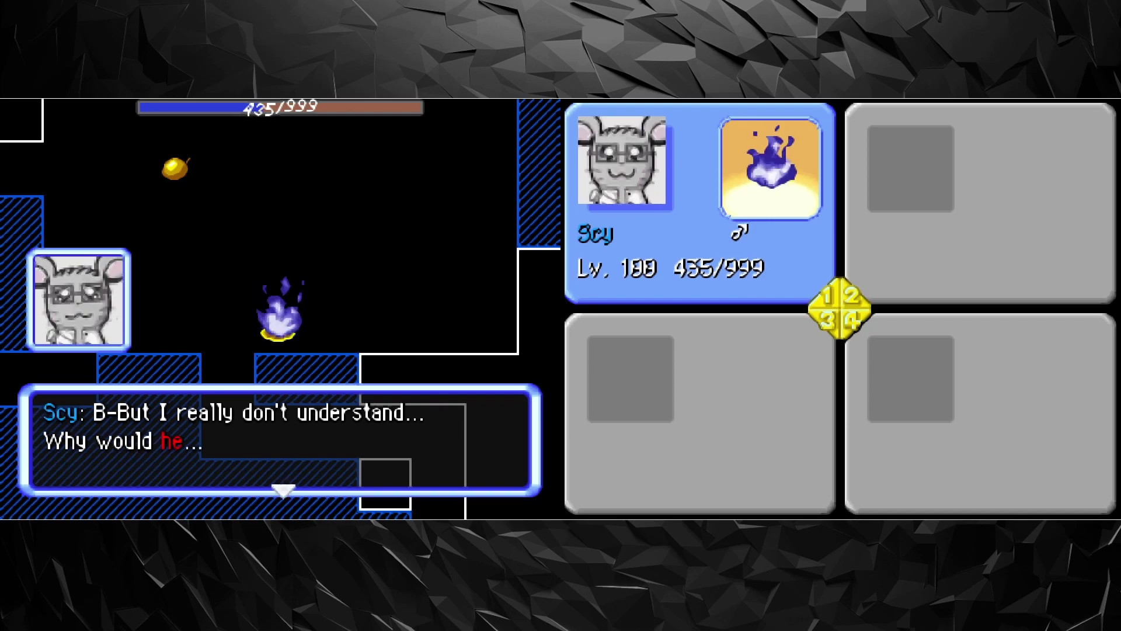
{"action": "key", "text": "x"}
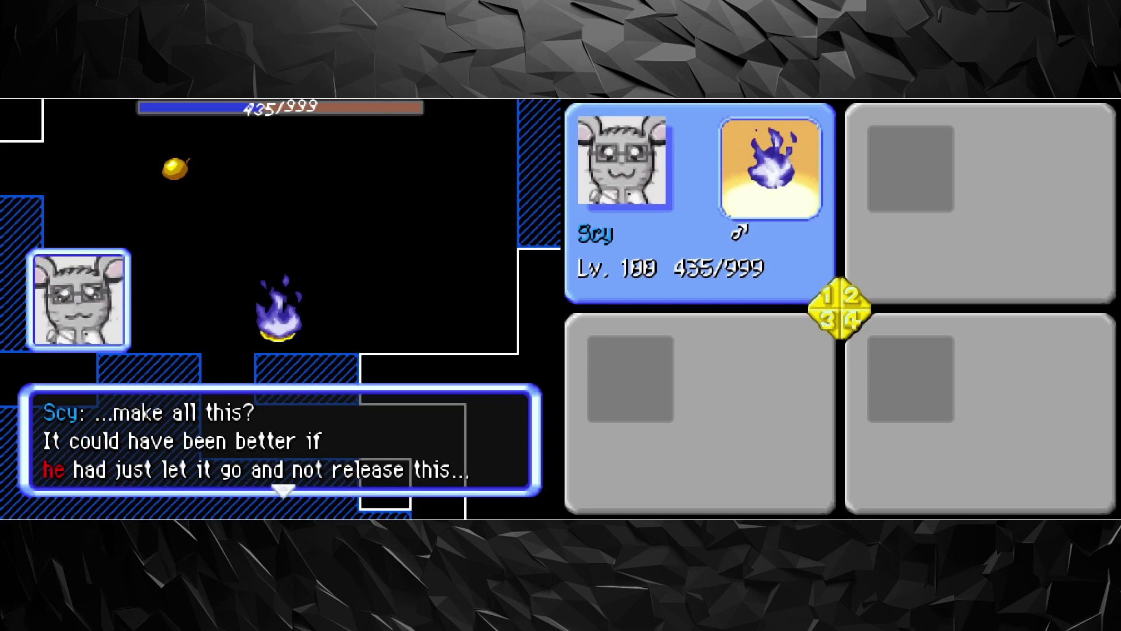
{"action": "key", "text": "x"}
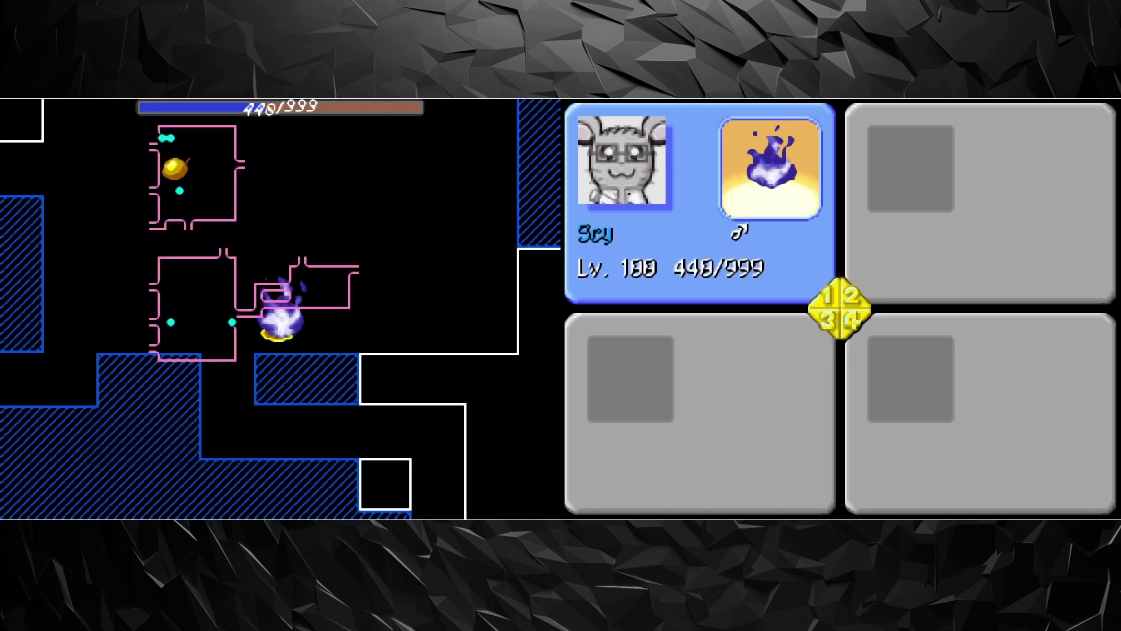
Step: Glance at the item pouch, then move Scy left along the corridor
{"action": "key", "text": "Escape"}
{"action": "key", "text": "x"}
{"action": "key", "text": "Escape"}
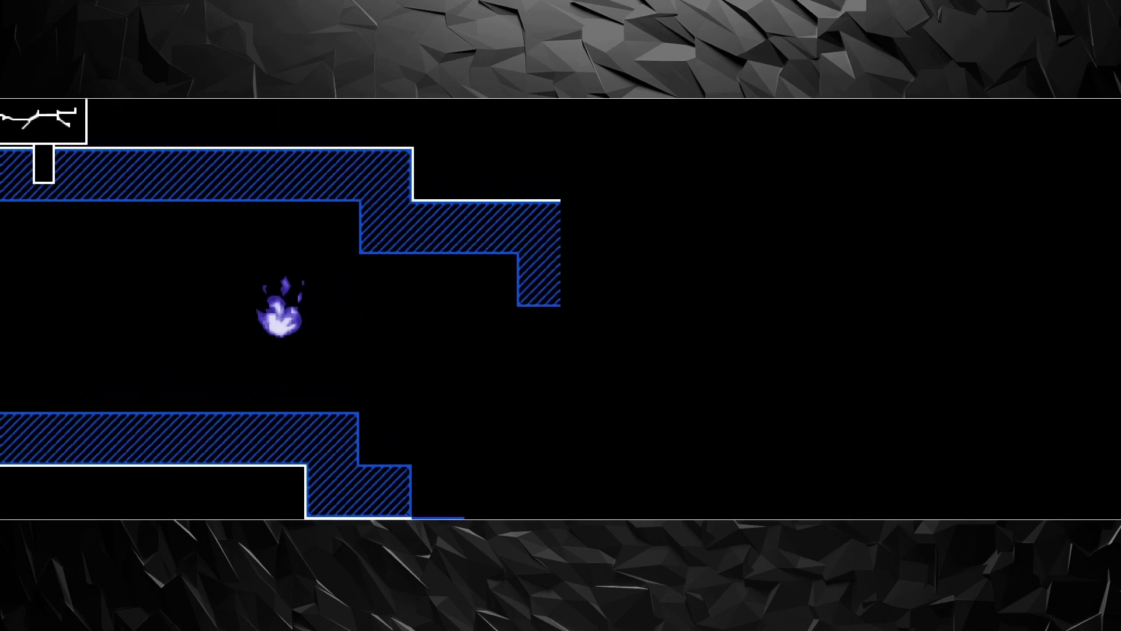
{"action": "key", "text": "Left"}
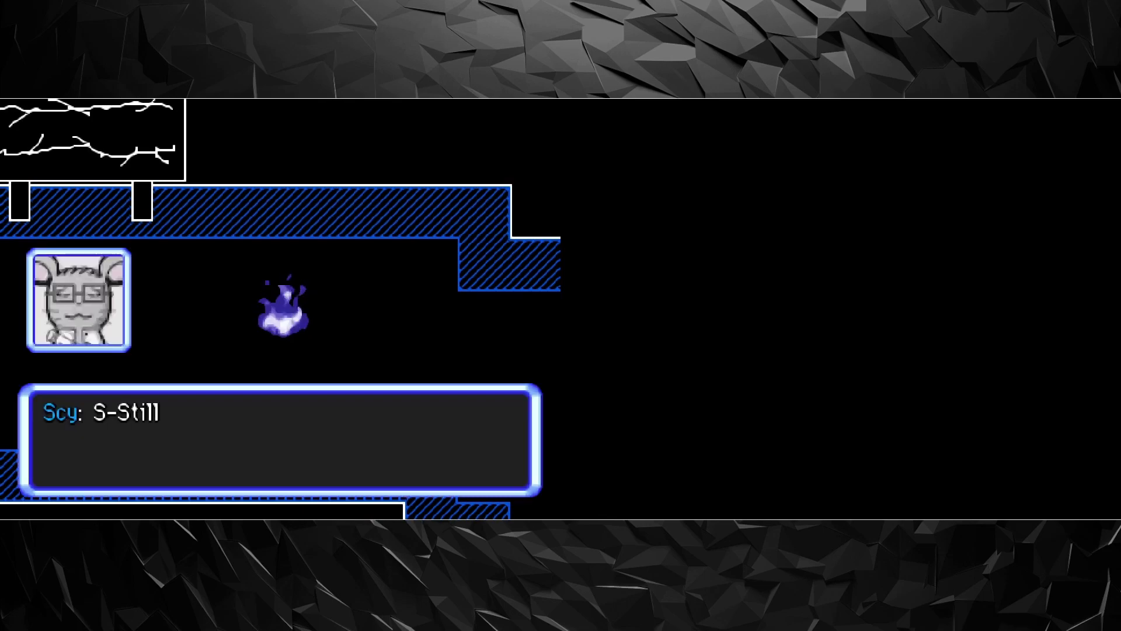
Step: Hear Scy sense the exit on the other side and urge not wasting time
{"action": "key", "text": "z"}
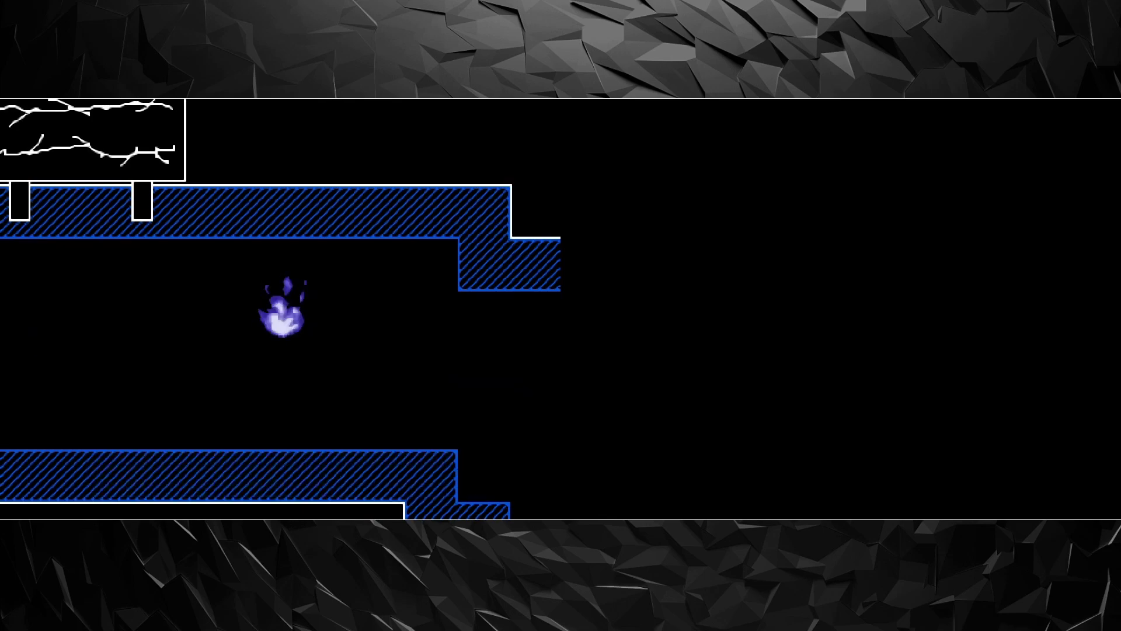
{"action": "key", "text": "z"}
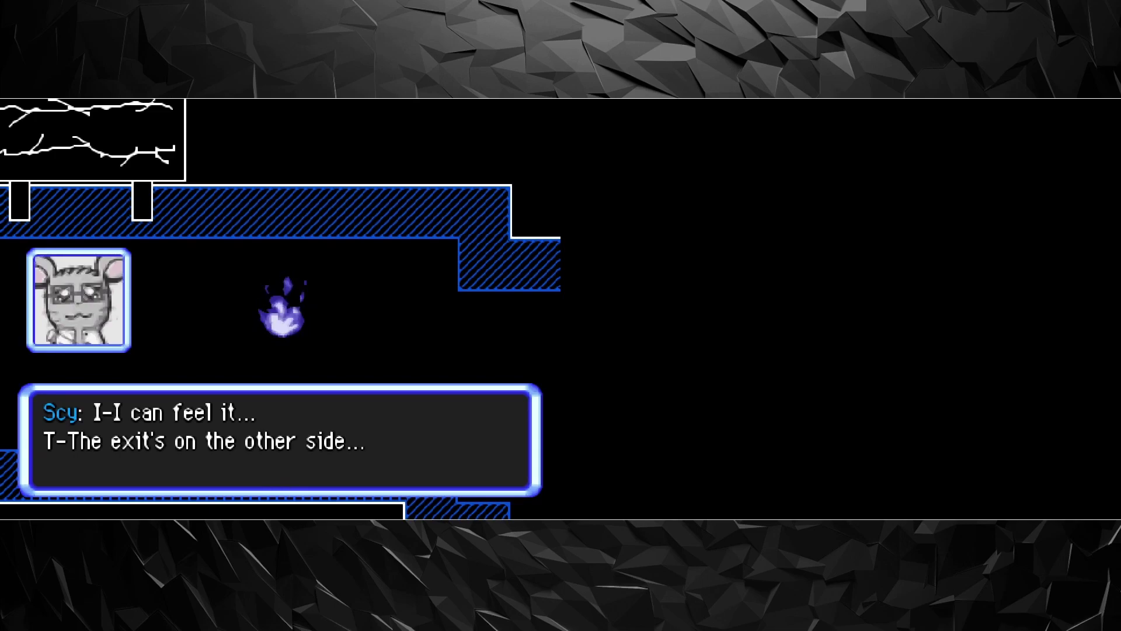
{"action": "key", "text": "z"}
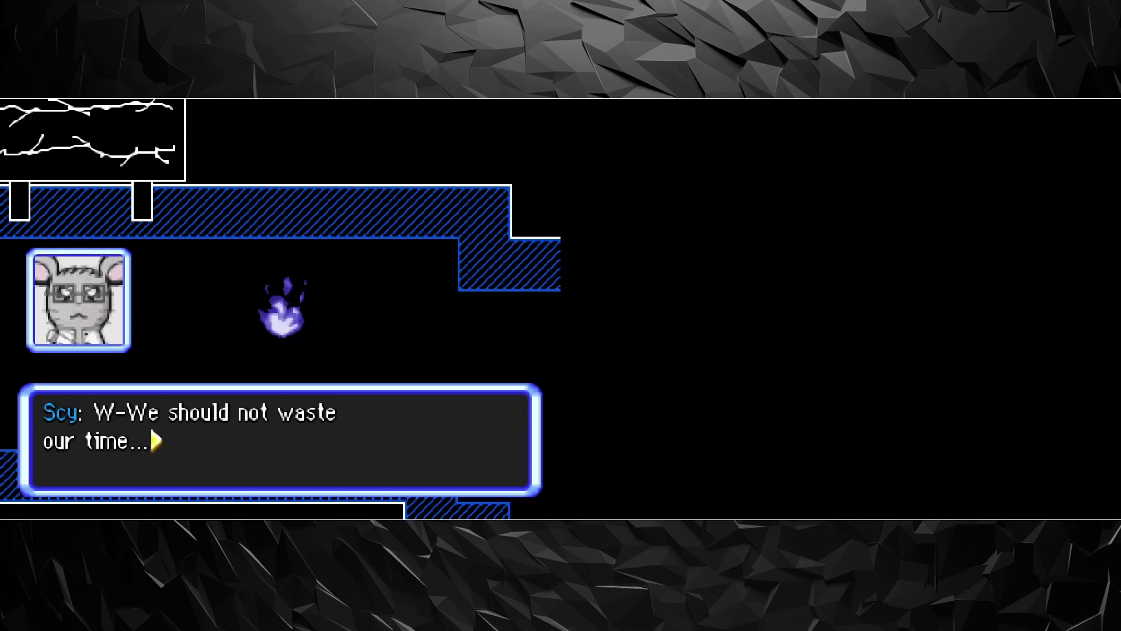
{"action": "key", "text": "z"}
{"action": "key", "text": "z"}
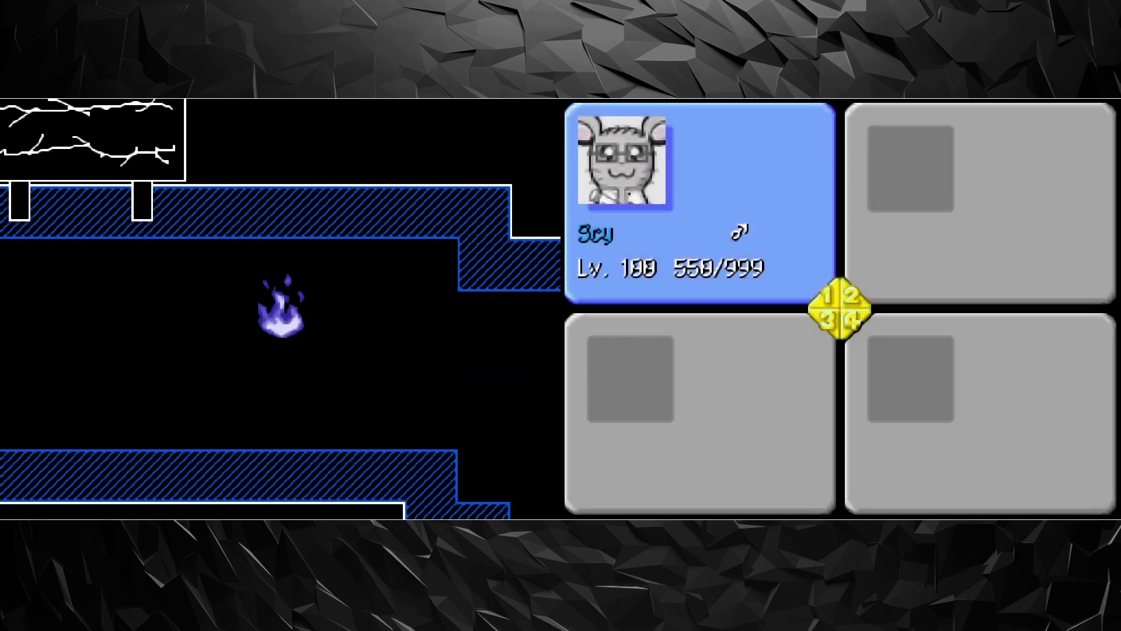
Step: Read the broken sign's scrawled image and Scy's worry that he's mad, then continue
{"action": "key", "text": "Up"}
{"action": "key", "text": "z"}
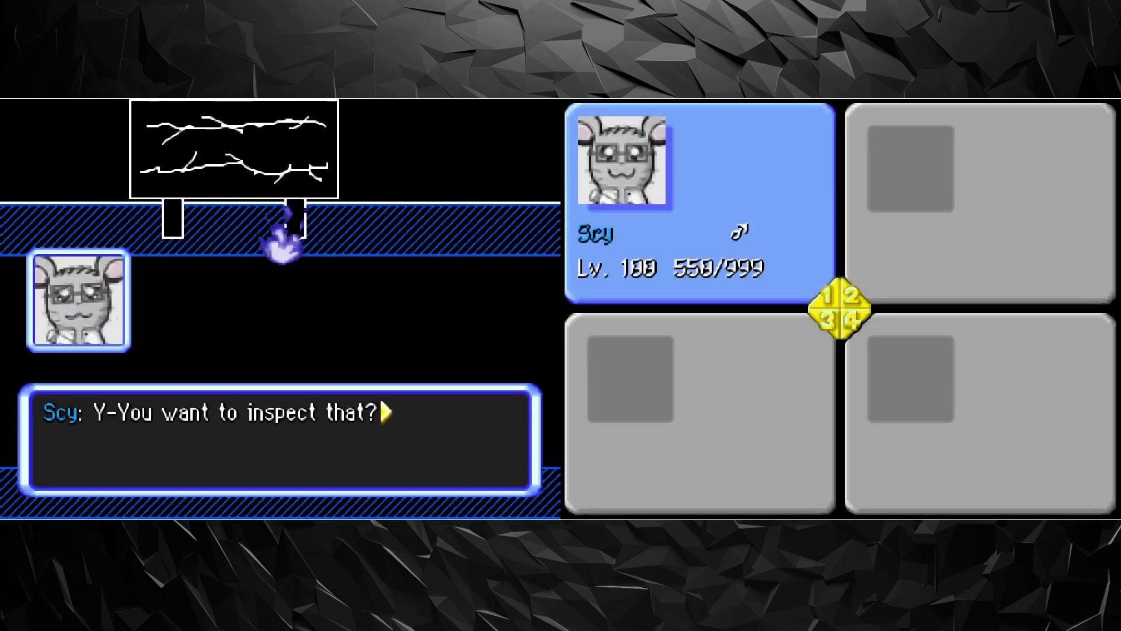
{"action": "key", "text": "z"}
{"action": "key", "text": "z"}
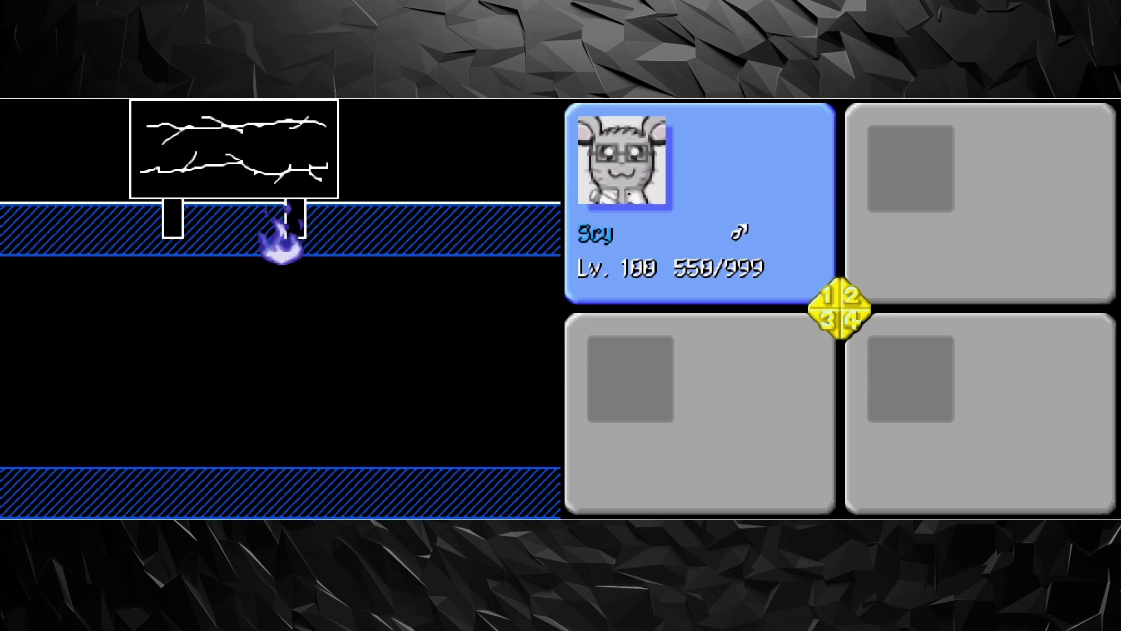
{"action": "key", "text": "z"}
{"action": "key", "text": "z"}
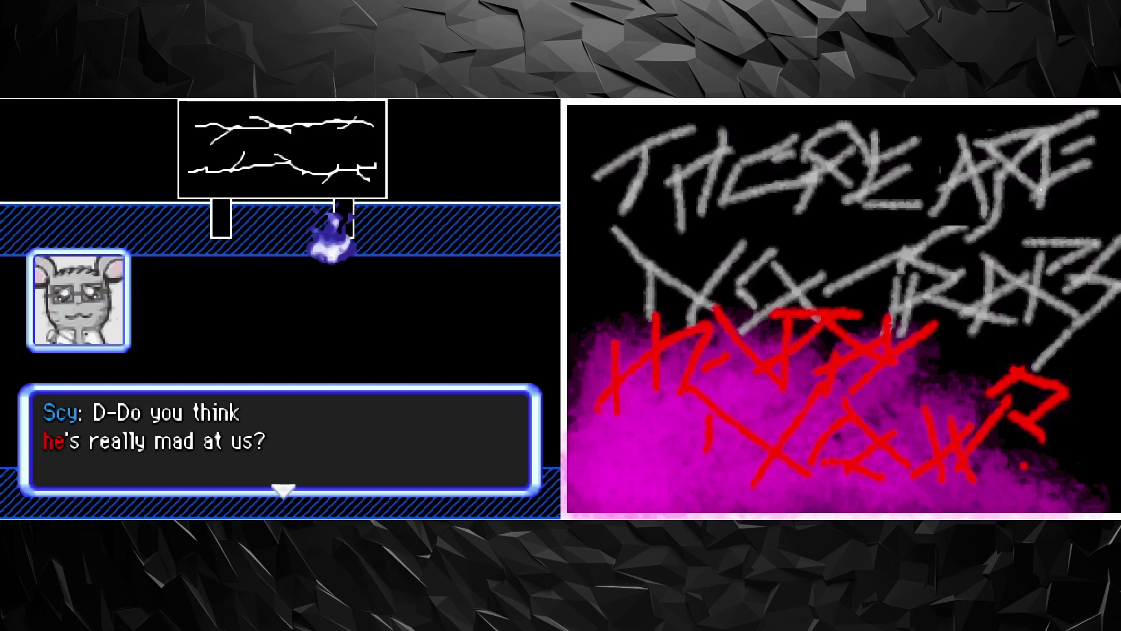
{"action": "key", "text": "z"}
{"action": "key", "text": "z"}
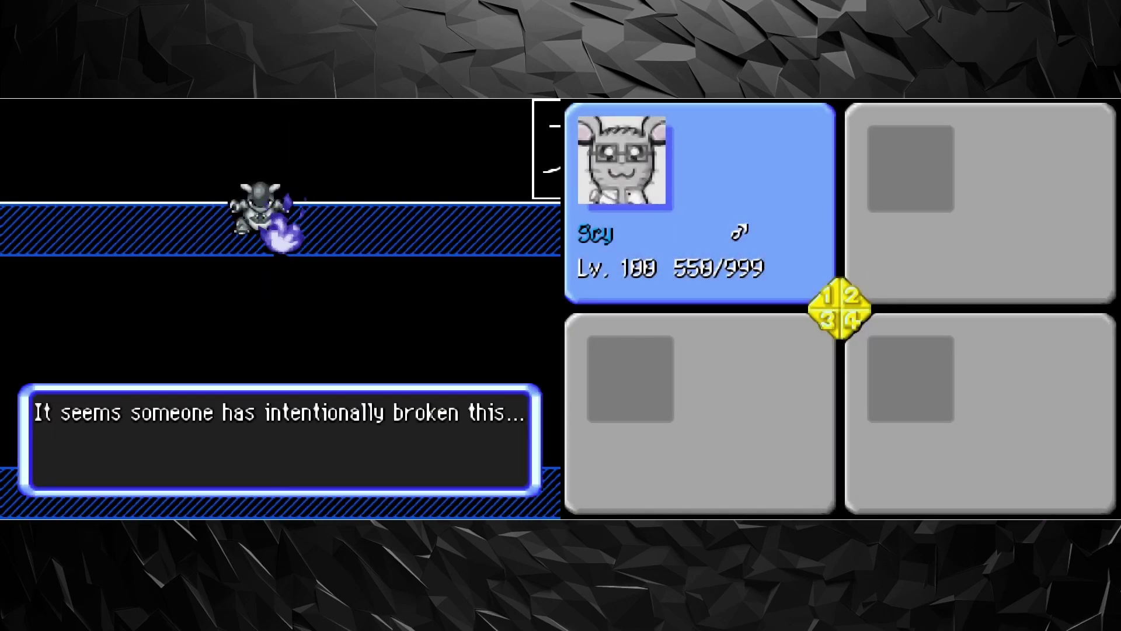
{"action": "key", "text": "z"}
{"action": "key", "text": "z"}
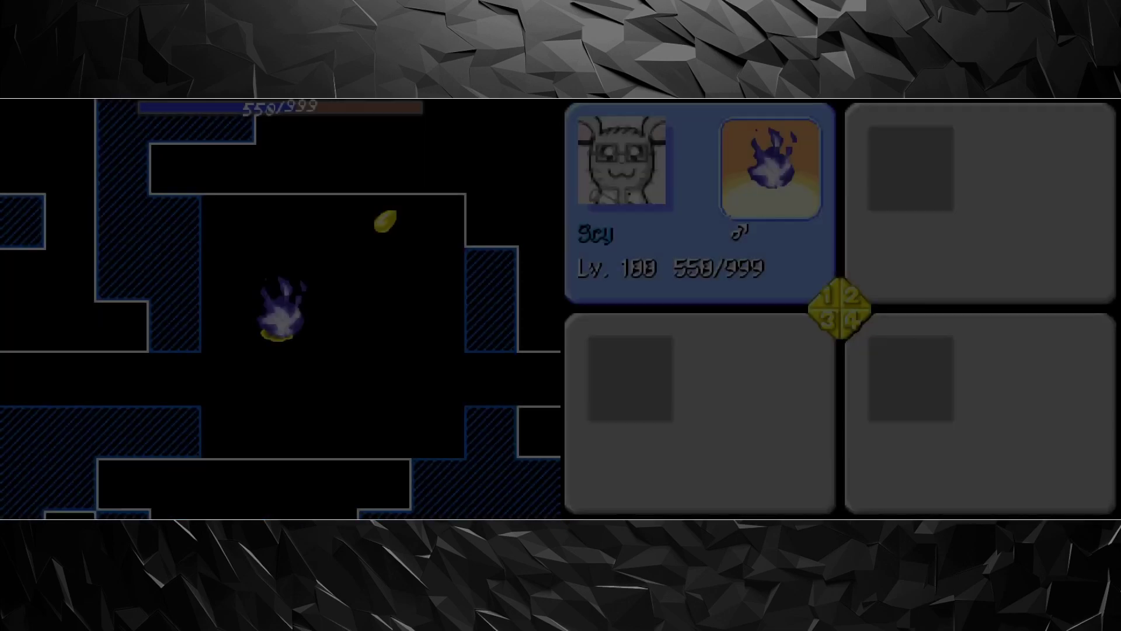
Step: Check the TODO List under Others, then step down onto the Reviver Seed
{"action": "key", "text": "Escape"}
{"action": "key", "text": "Up"}
{"action": "key", "text": "z"}
{"action": "key", "text": "Up"}
{"action": "key", "text": "Up"}
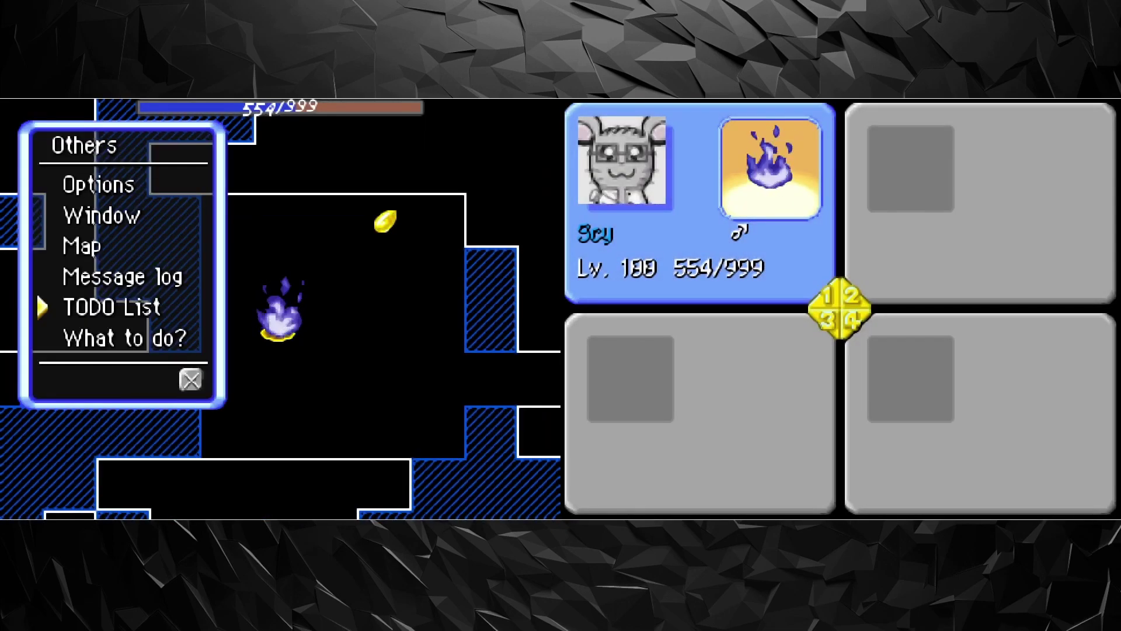
{"action": "key", "text": "z"}
{"action": "key", "text": "Escape"}
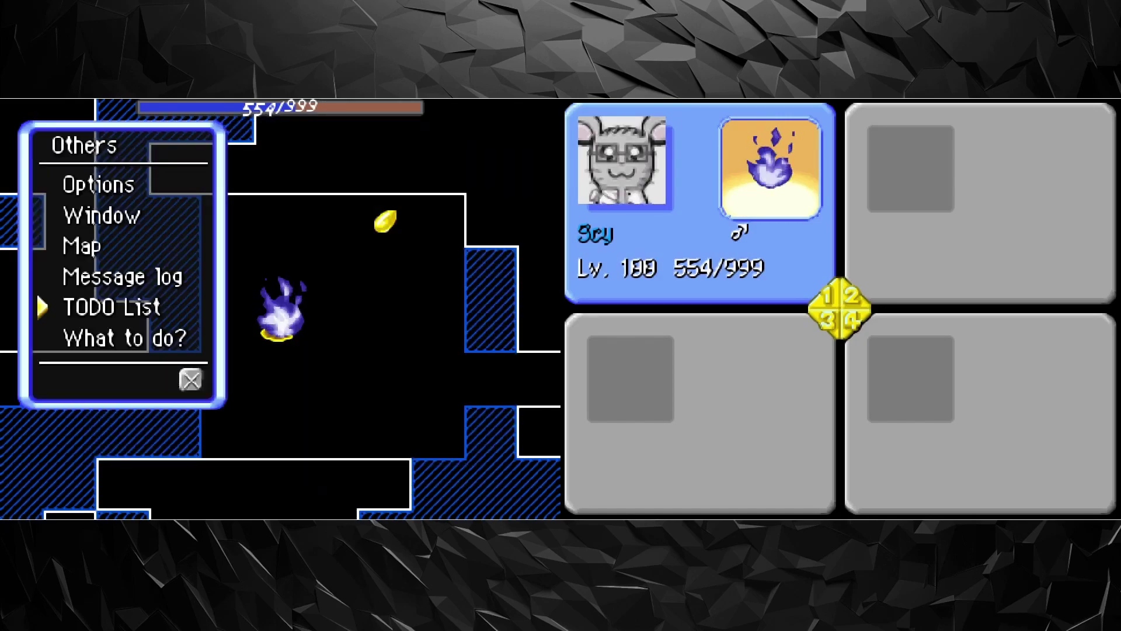
{"action": "key", "text": "Escape"}
{"action": "key", "text": "Escape"}
{"action": "key", "text": "Down"}
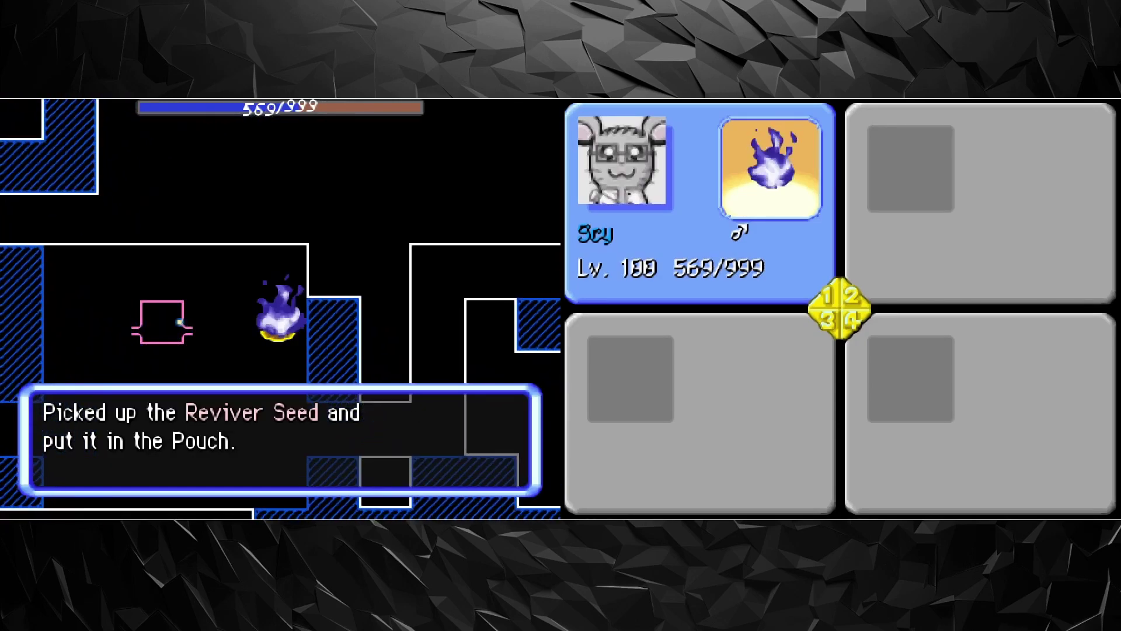
{"action": "key", "text": "Escape"}
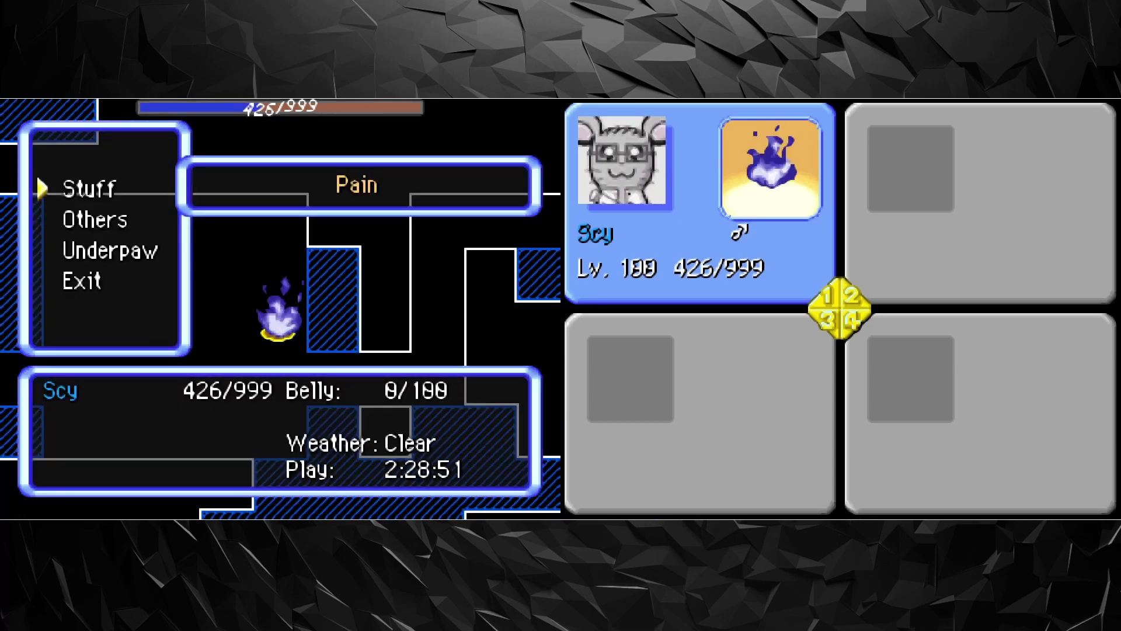
Step: Have Scy eat the Sitrus Berry from the Pouch
{"action": "key", "text": "z"}
{"action": "key", "text": "Down"}
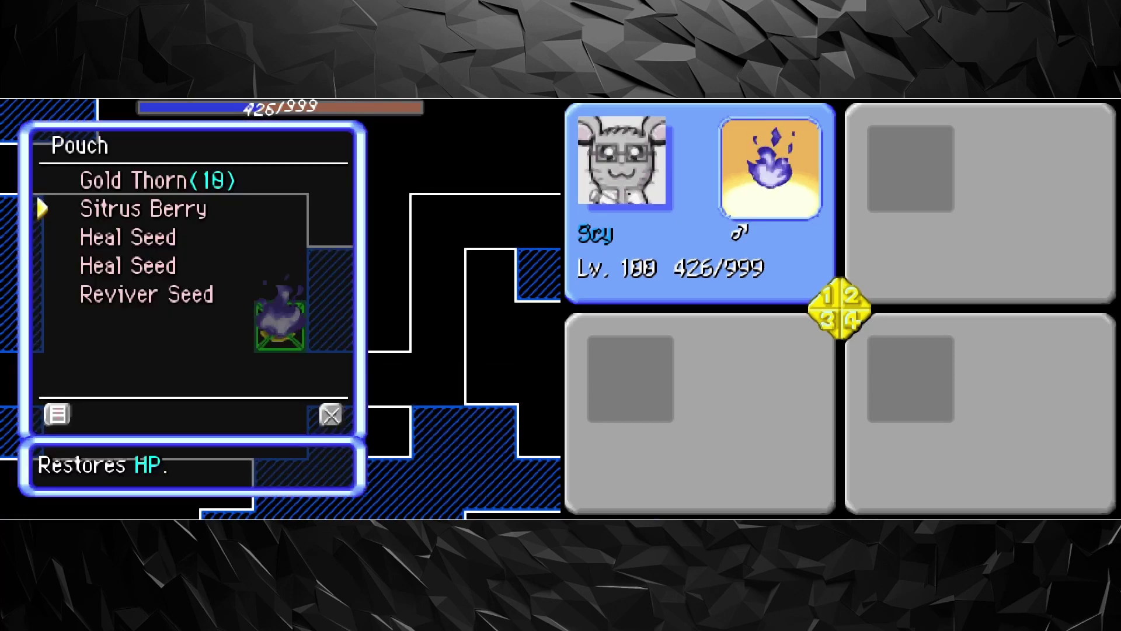
{"action": "key", "text": "Down"}
{"action": "key", "text": "Up"}
{"action": "key", "text": "z"}
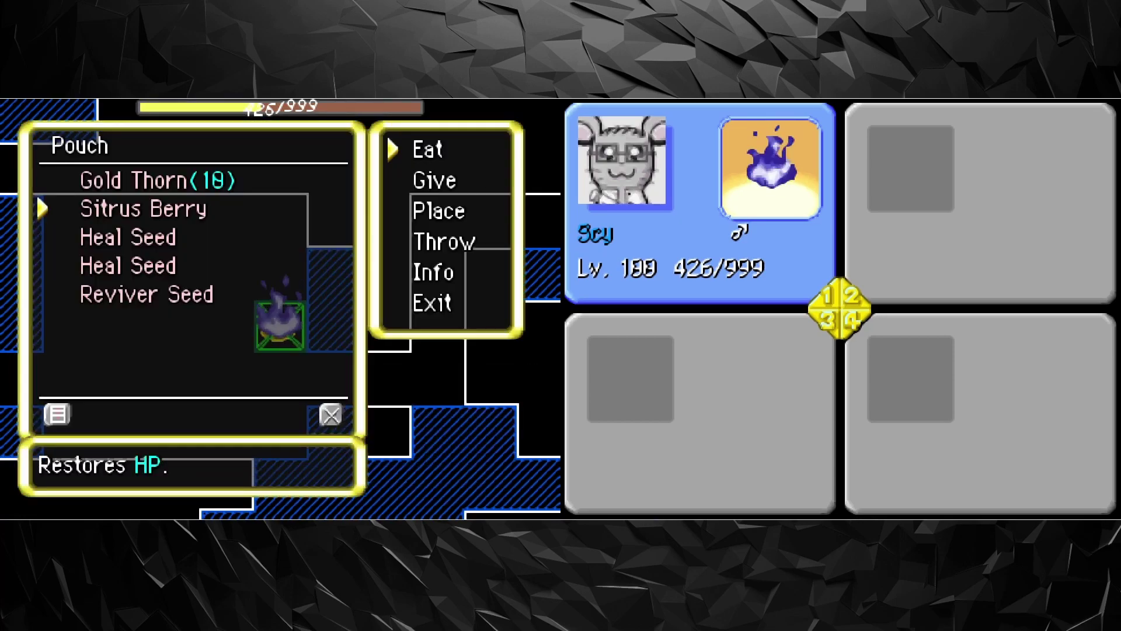
{"action": "key", "text": "z"}
{"action": "key", "text": "z"}
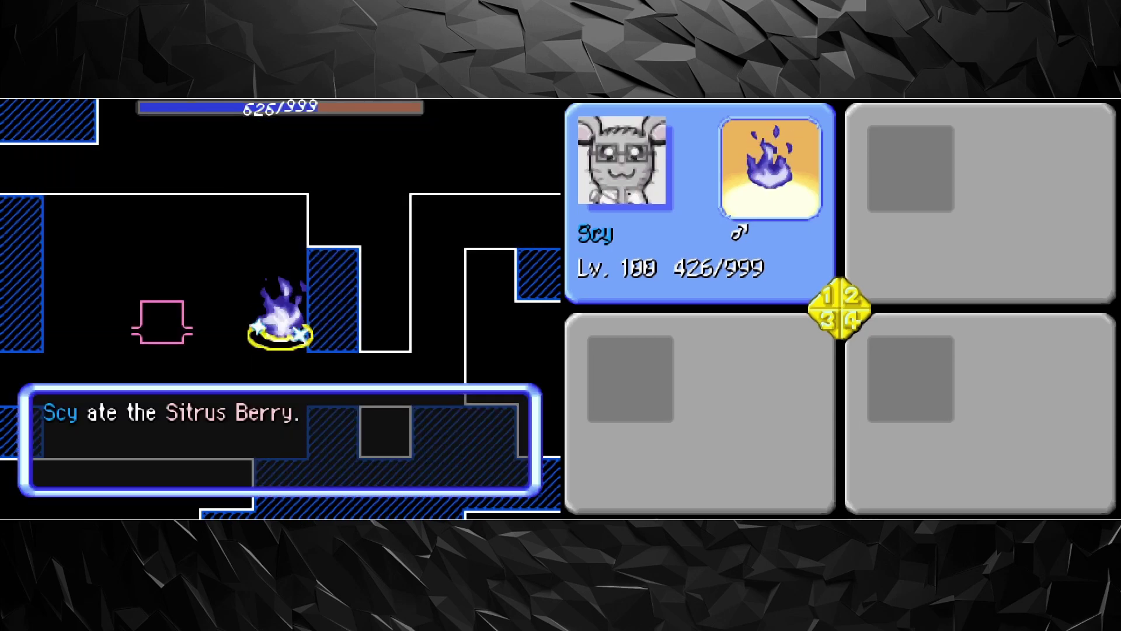
Step: Walk on through the floor and eat a Heal Seed
{"action": "key", "text": "Left"}
{"action": "key", "text": "Left"}
{"action": "key", "text": "Left"}
{"action": "key", "text": "Down"}
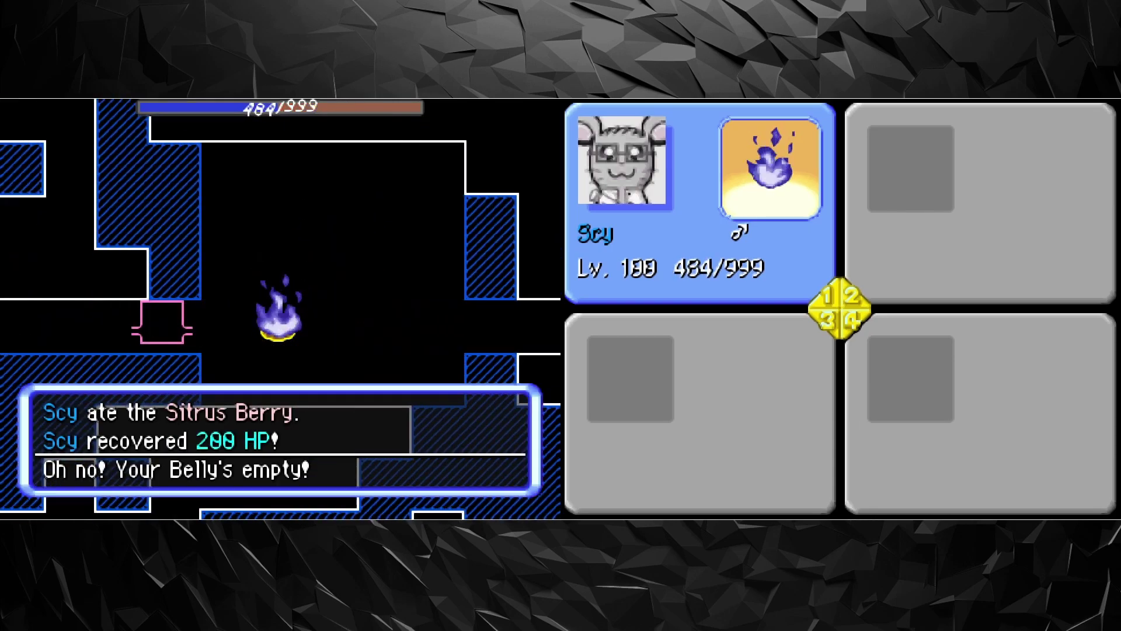
{"action": "key", "text": "Left"}
{"action": "key", "text": "q"}
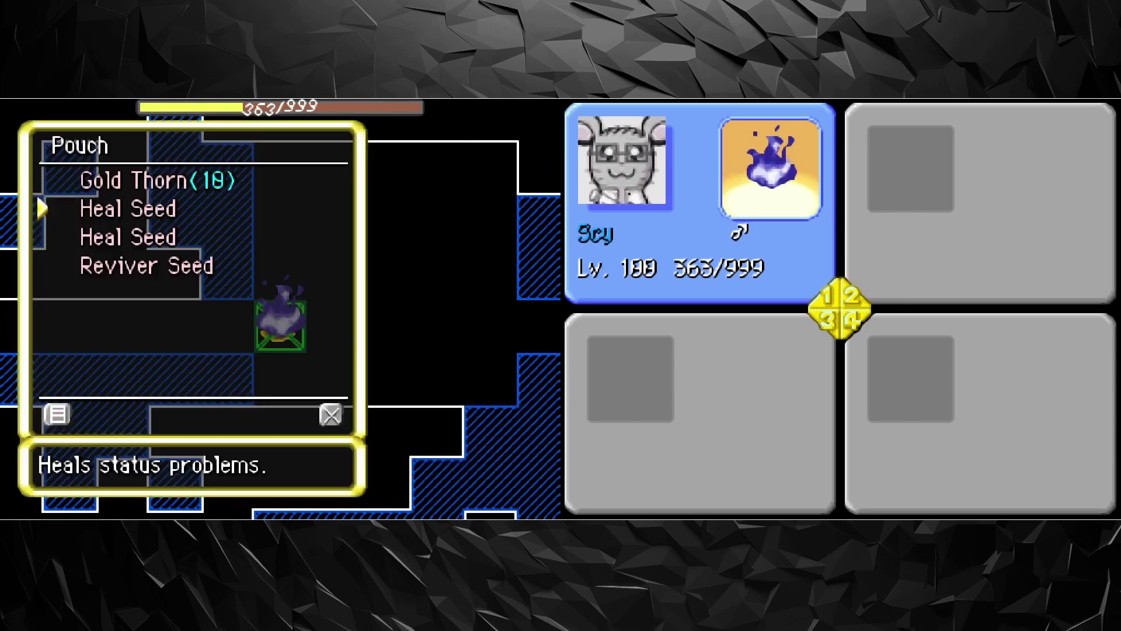
{"action": "key", "text": "z"}
{"action": "key", "text": "z"}
{"action": "key", "text": "z"}
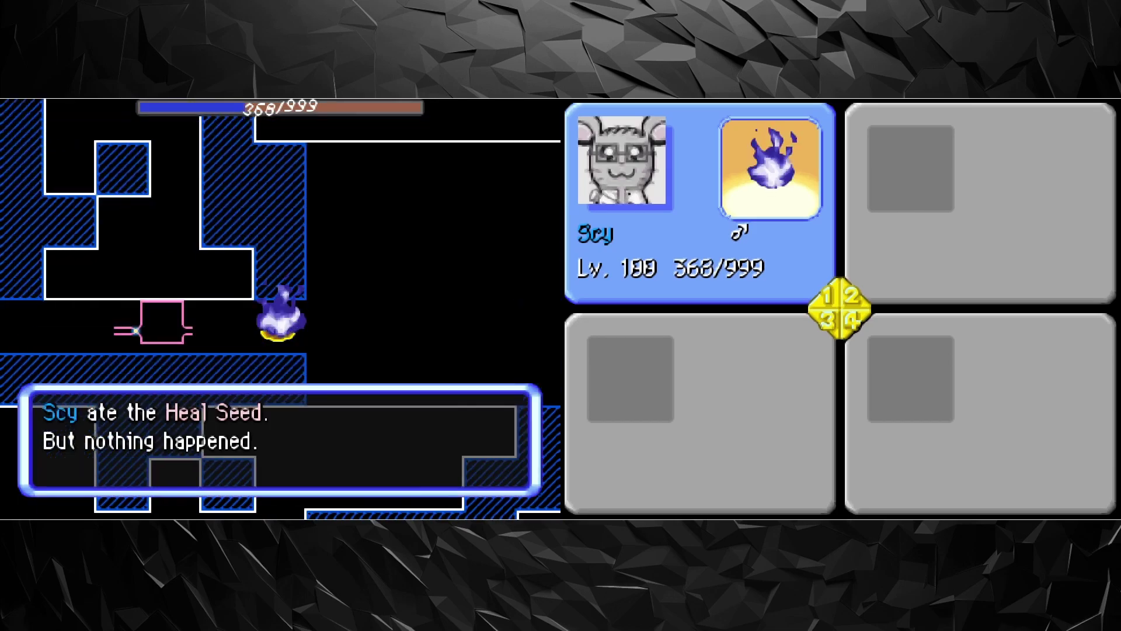
Step: Walk left down the corridor and eat the Grimy Food as HP runs low
{"action": "key", "text": "Left"}
{"action": "key", "text": "Left"}
{"action": "key", "text": "Left"}
{"action": "key", "text": "Left"}
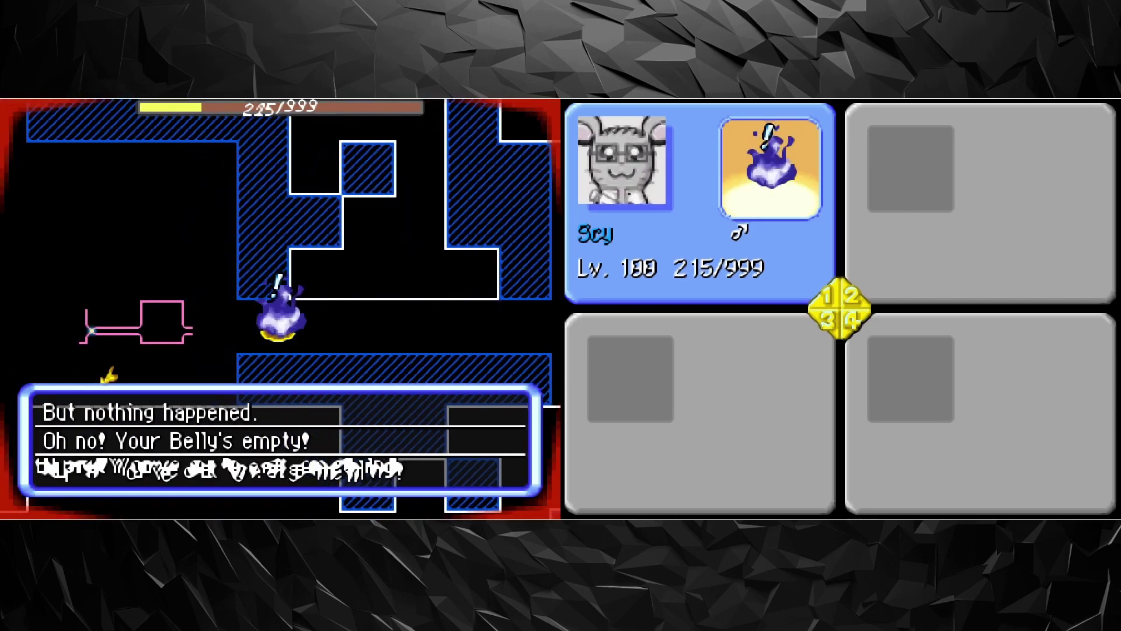
{"action": "key", "text": "Left"}
{"action": "key", "text": "Left"}
{"action": "key", "text": "Left"}
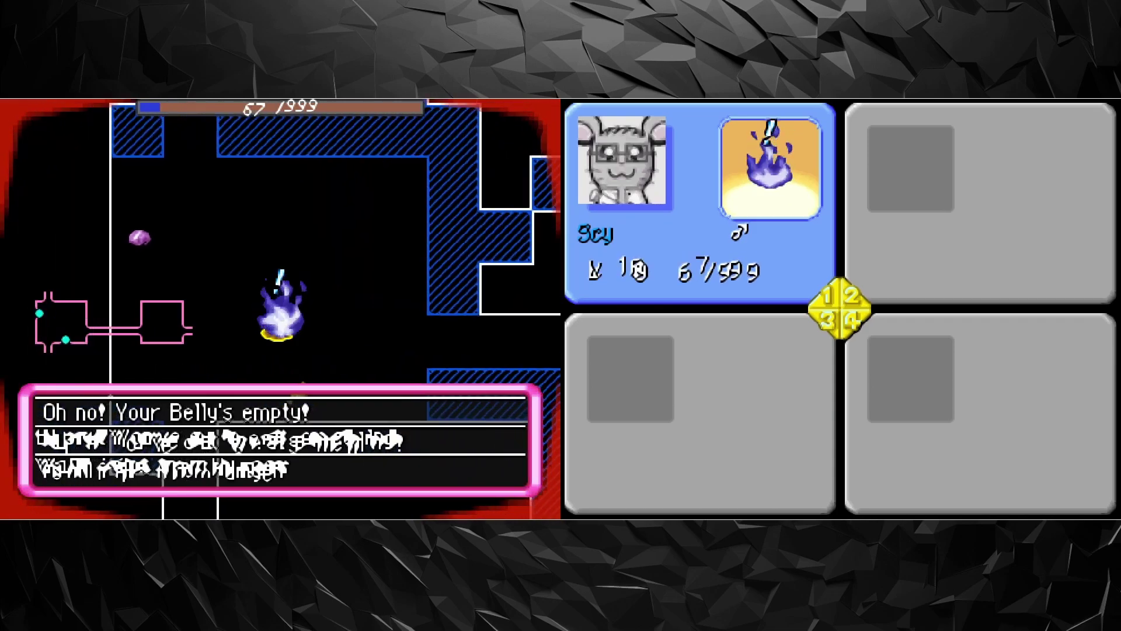
{"action": "key", "text": "Left"}
{"action": "key", "text": "Left"}
{"action": "key", "text": "Left"}
{"action": "key", "text": "Left"}
{"action": "key", "text": "Left"}
{"action": "key", "text": "x"}
{"action": "key", "text": "z"}
{"action": "key", "text": "Down"}
{"action": "key", "text": "z"}
{"action": "key", "text": "z"}
{"action": "key", "text": "z"}
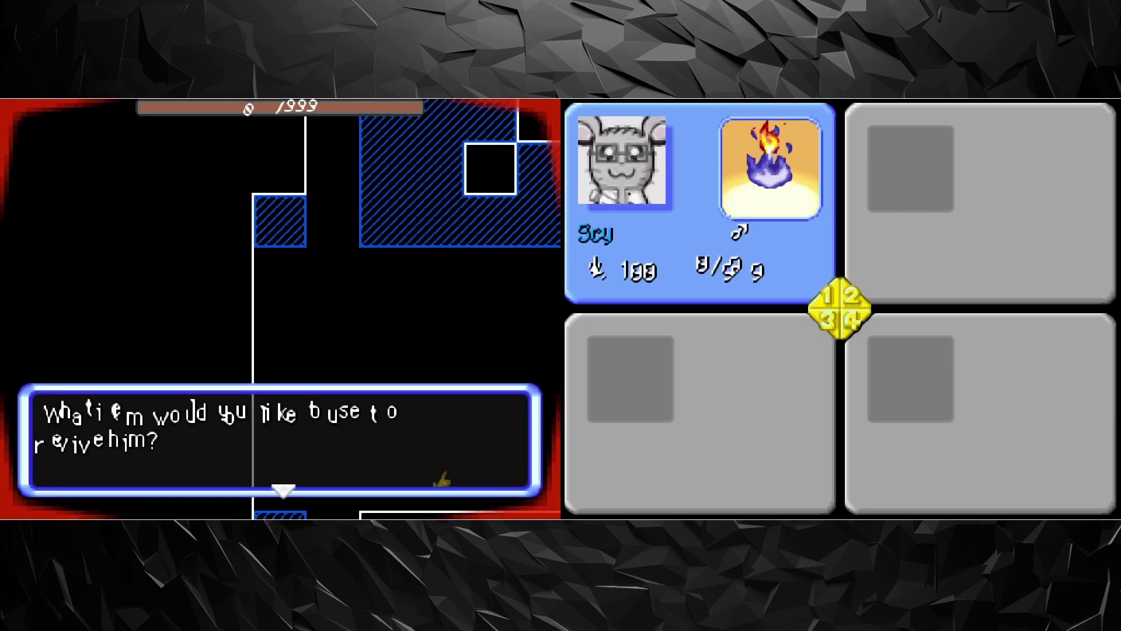
Step: Revive the fainted Scy with the Reviver Seed and save to slot 3
{"action": "key", "text": "z"}
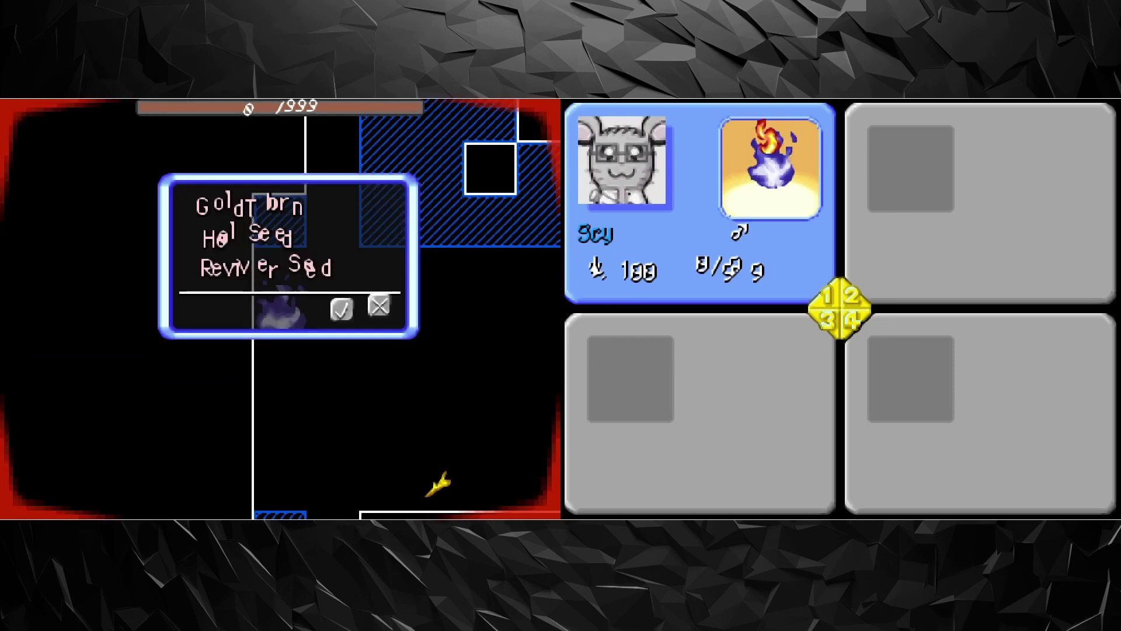
{"action": "key", "text": "z"}
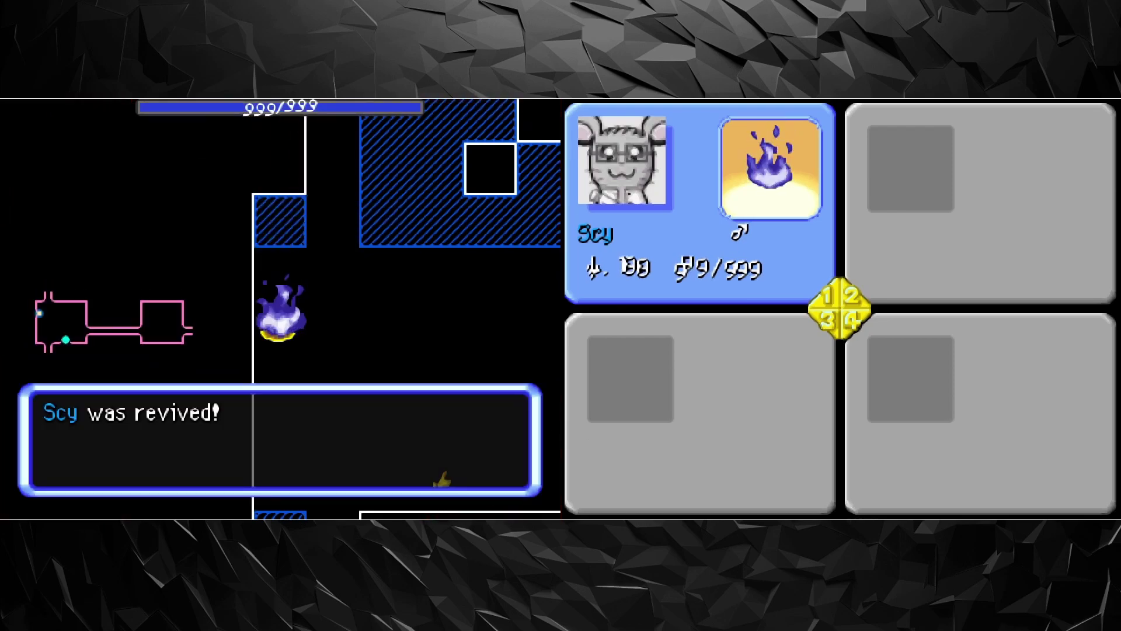
{"action": "key", "text": "shift+F3"}
{"action": "key", "text": "Up"}
{"action": "key", "text": "Right"}
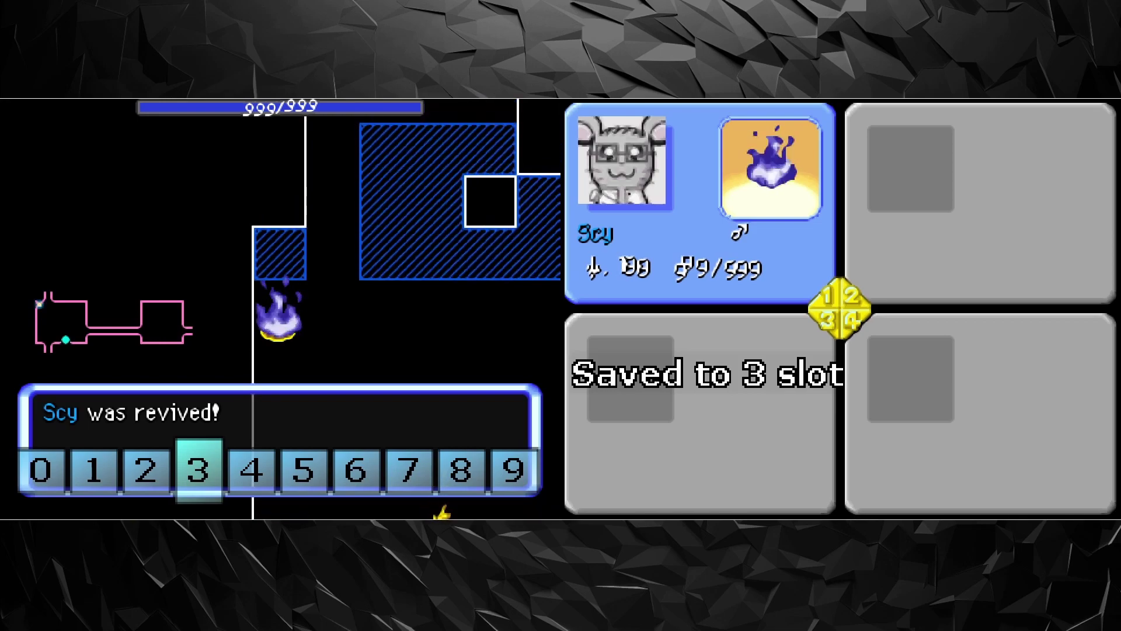
Step: Walk Scy up through the corridors into a Monster House, then load slot 6
{"action": "key", "text": "Up"}
{"action": "key", "text": "Right"}
{"action": "key", "text": "Up"}
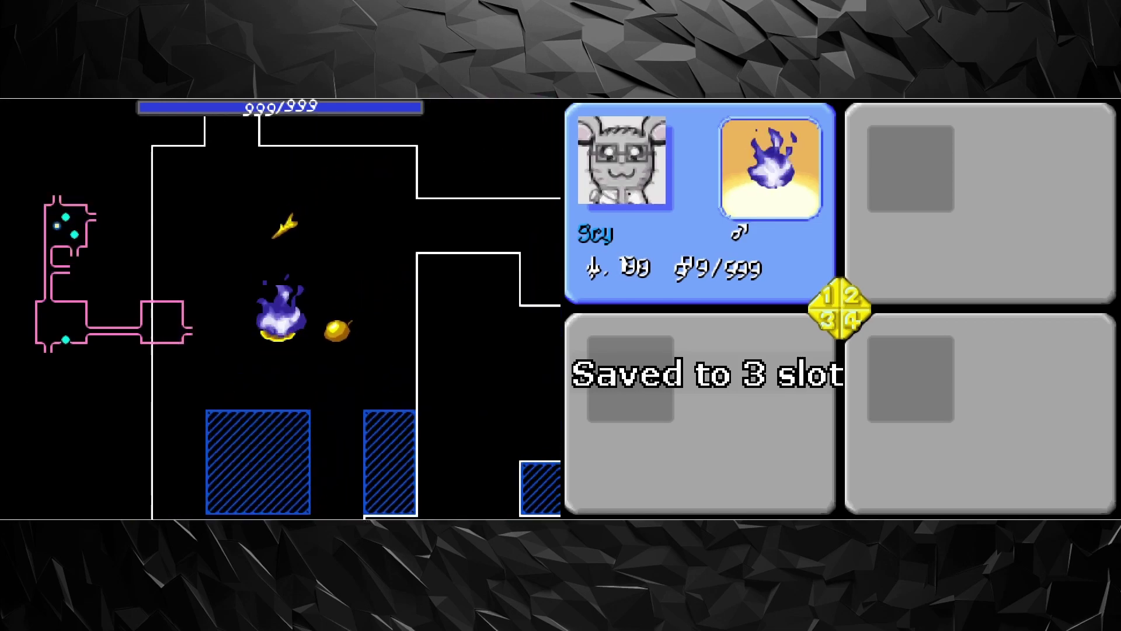
{"action": "key", "text": "Up"}
{"action": "key", "text": "Up"}
{"action": "key", "text": "Down"}
{"action": "key", "text": "Down"}
{"action": "key", "text": "Right"}
{"action": "key", "text": "Right"}
{"action": "key", "text": "F6"}
{"action": "key", "text": "Up"}
{"action": "key", "text": "Up"}
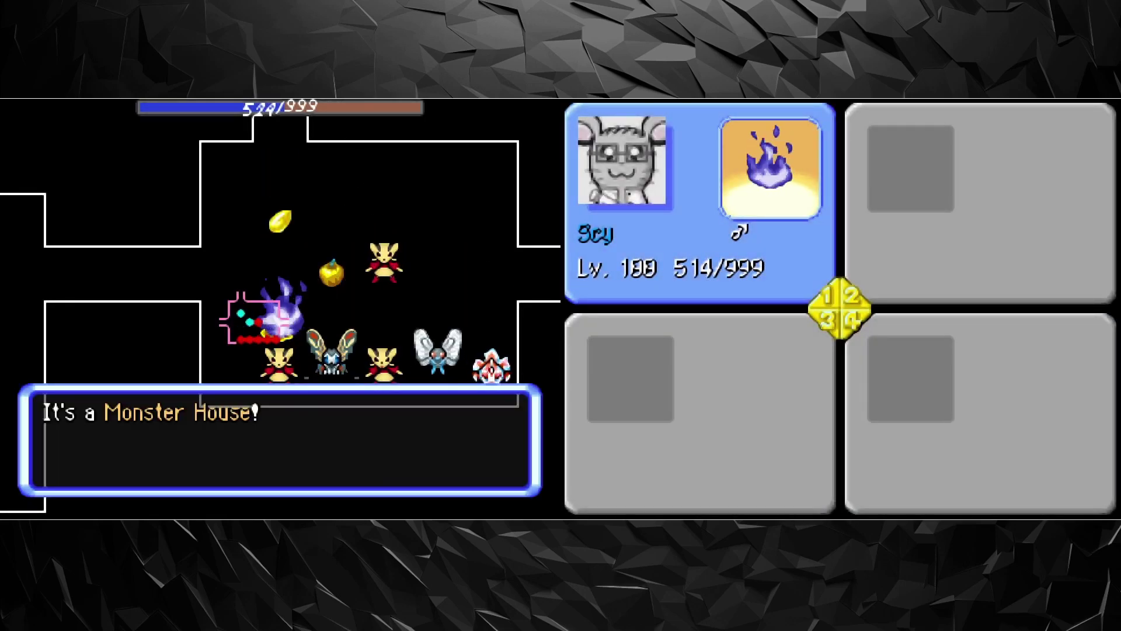
Step: Pick up the Golden Apple and warp Scy away from the crowd
{"action": "key", "text": "Up+Right"}
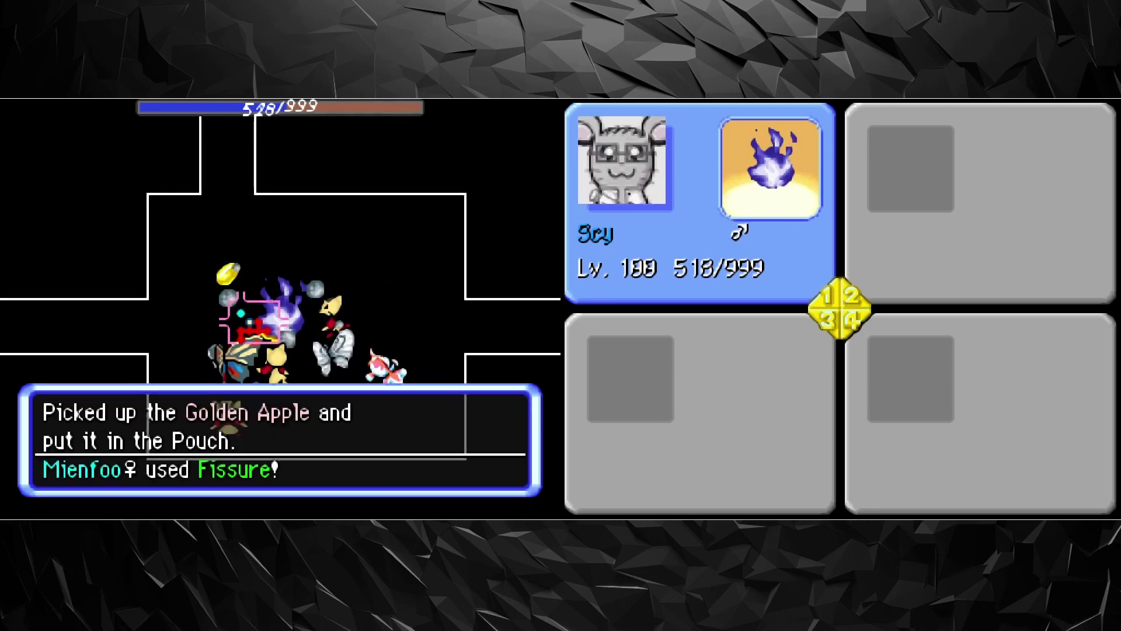
{"action": "key", "text": "z"}
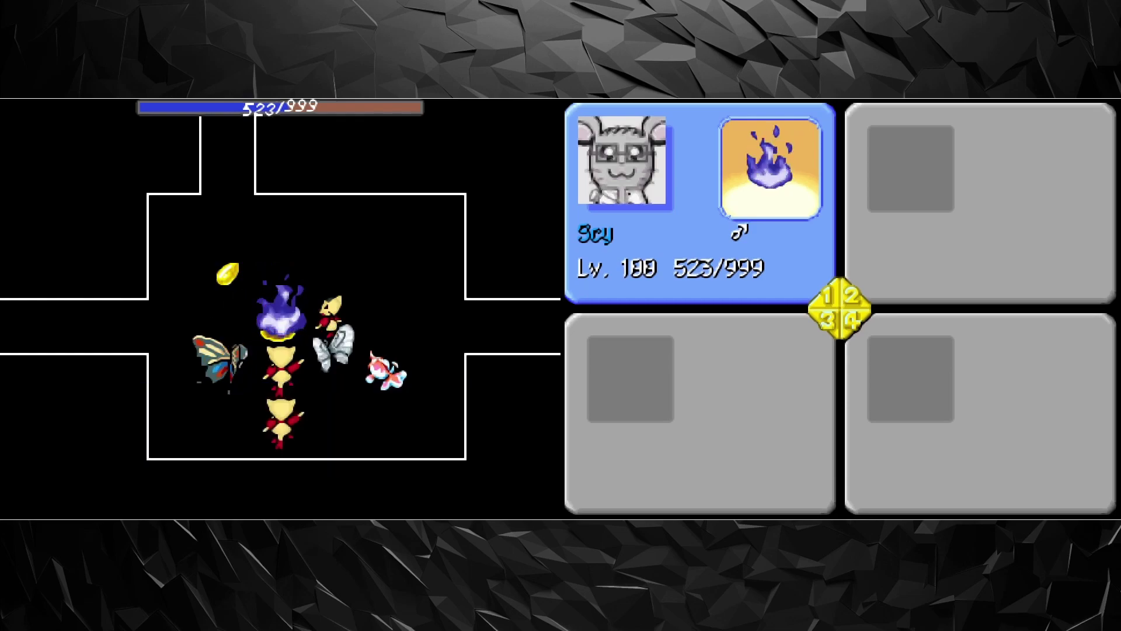
{"action": "key", "text": "z"}
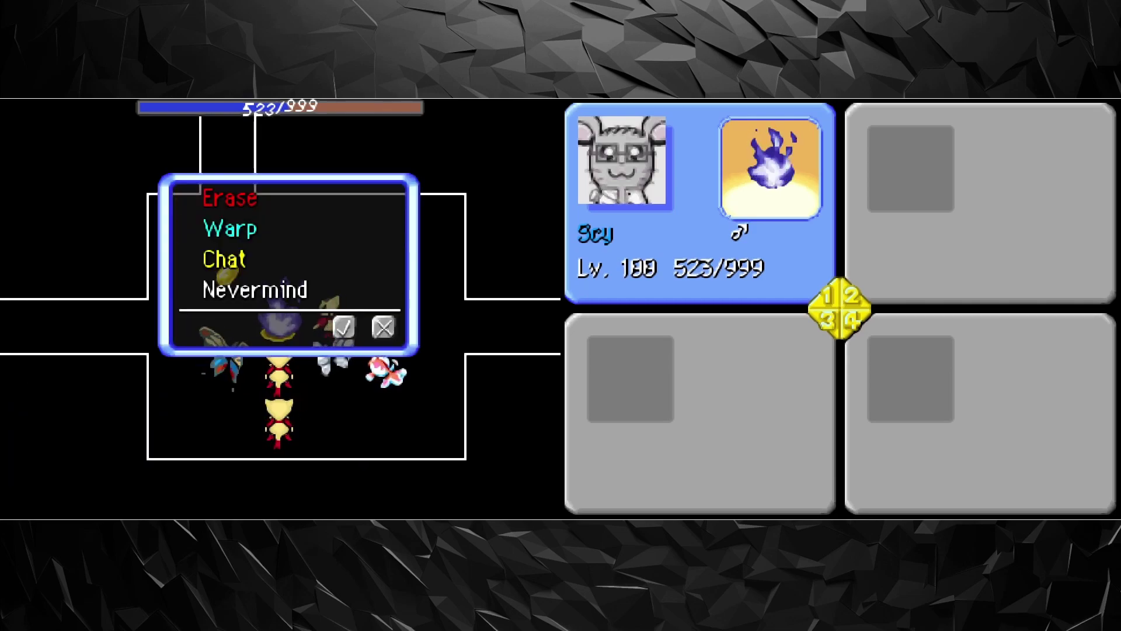
{"action": "key", "text": "x"}
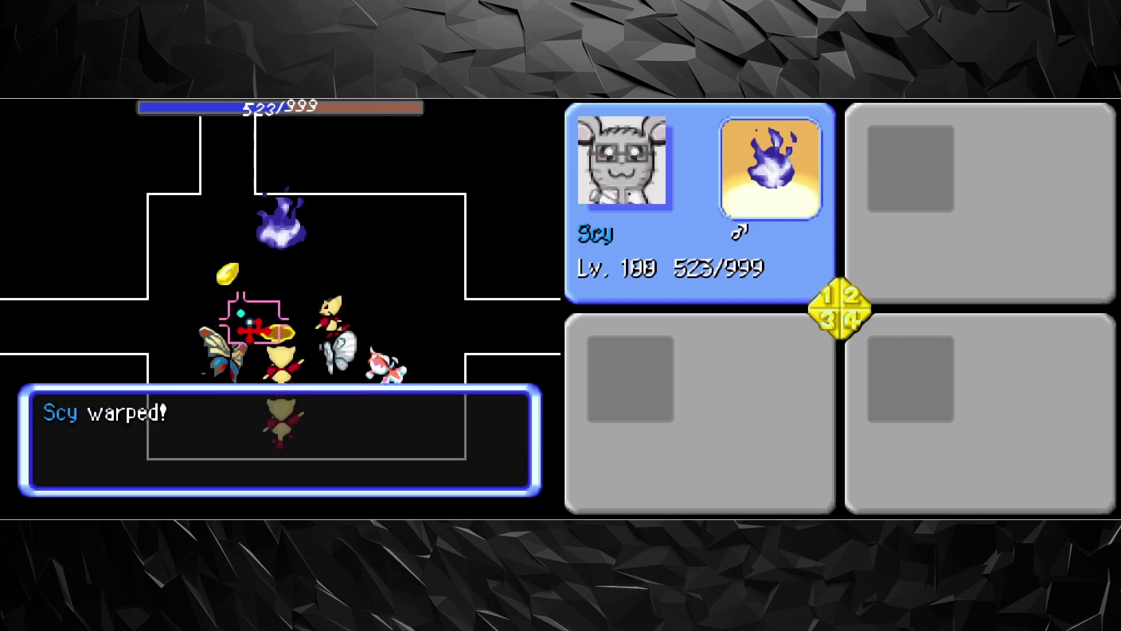
Step: Erase the adjacent glitched-name Pokémon from existence, then walk across the room
{"action": "key", "text": "Down+Left"}
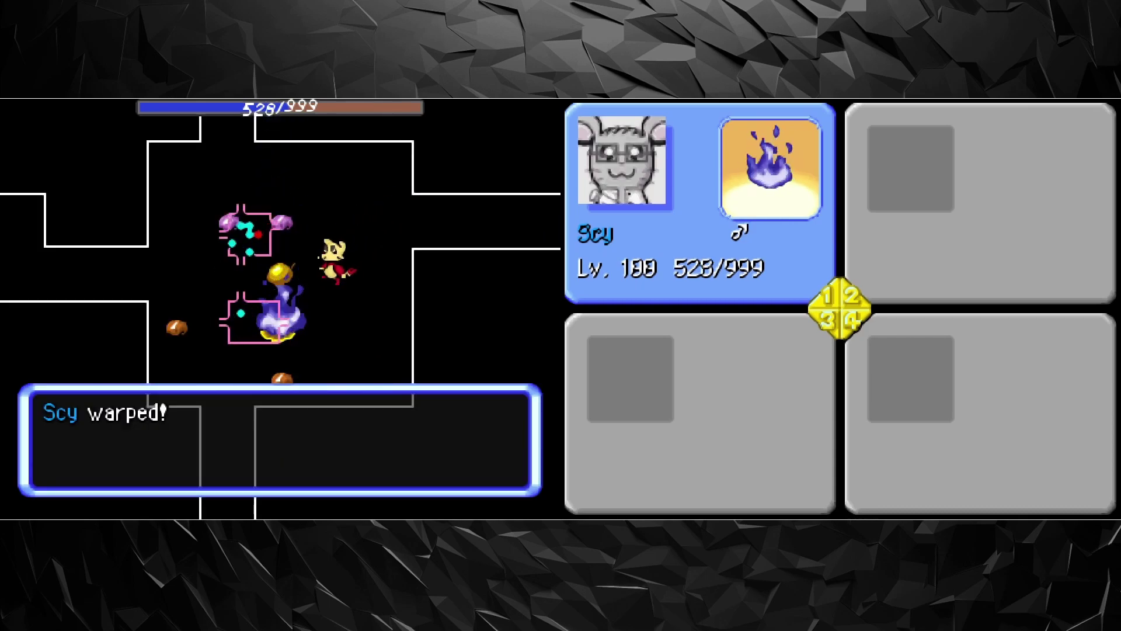
{"action": "key", "text": "Escape"}
{"action": "key", "text": "Escape"}
{"action": "key", "text": "Escape"}
{"action": "key", "text": "Escape"}
{"action": "key", "text": "z"}
{"action": "key", "text": "z"}
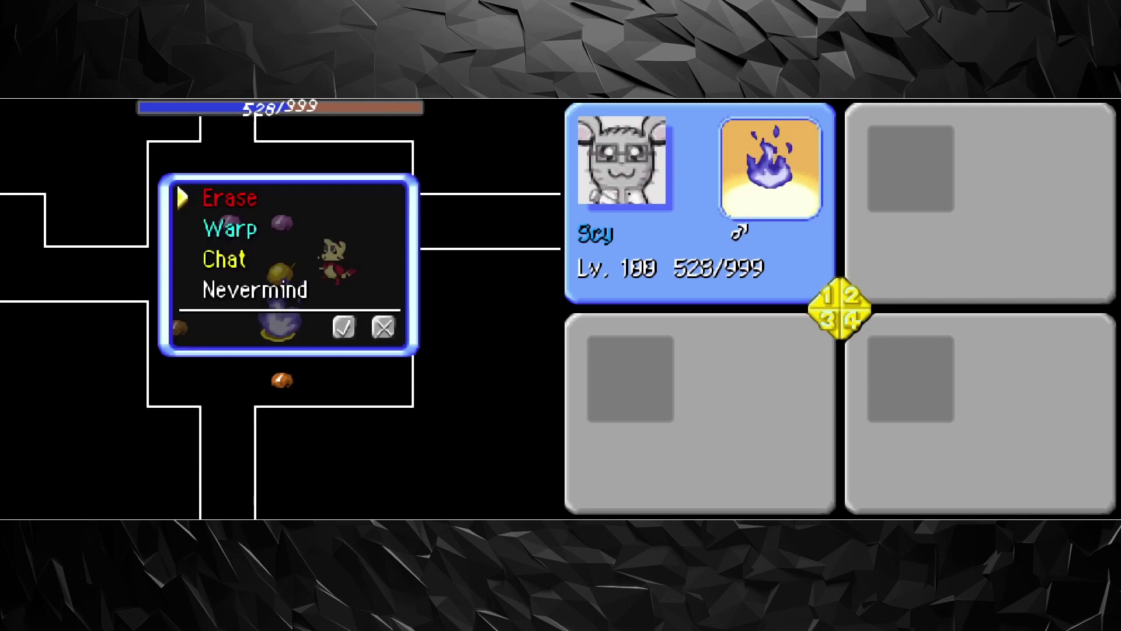
{"action": "key", "text": "z"}
{"action": "key", "text": "z"}
{"action": "key", "text": "z"}
{"action": "key", "text": "z"}
{"action": "key", "text": "z"}
{"action": "key", "text": "Up"}
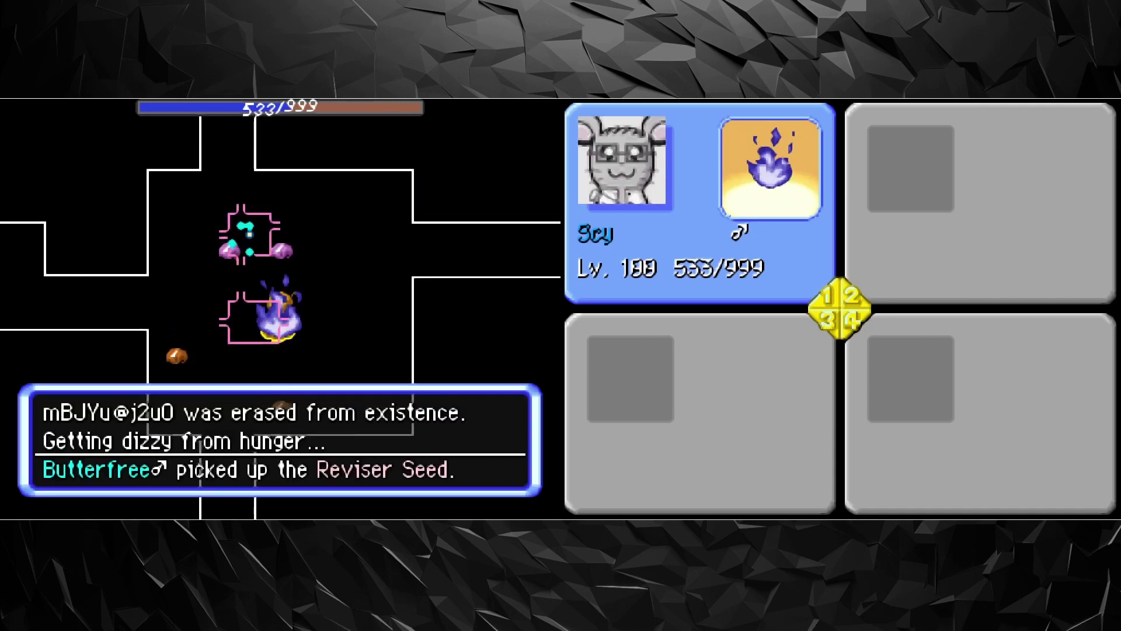
{"action": "key", "text": "Up"}
{"action": "key", "text": "Up"}
{"action": "key", "text": "Up"}
{"action": "key", "text": "Up"}
{"action": "key", "text": "Up"}
{"action": "key", "text": "Up"}
{"action": "key", "text": "Up"}
{"action": "key", "text": "Up"}
Step: Chat with Scy and read through his dialogue
{"action": "key", "text": "z"}
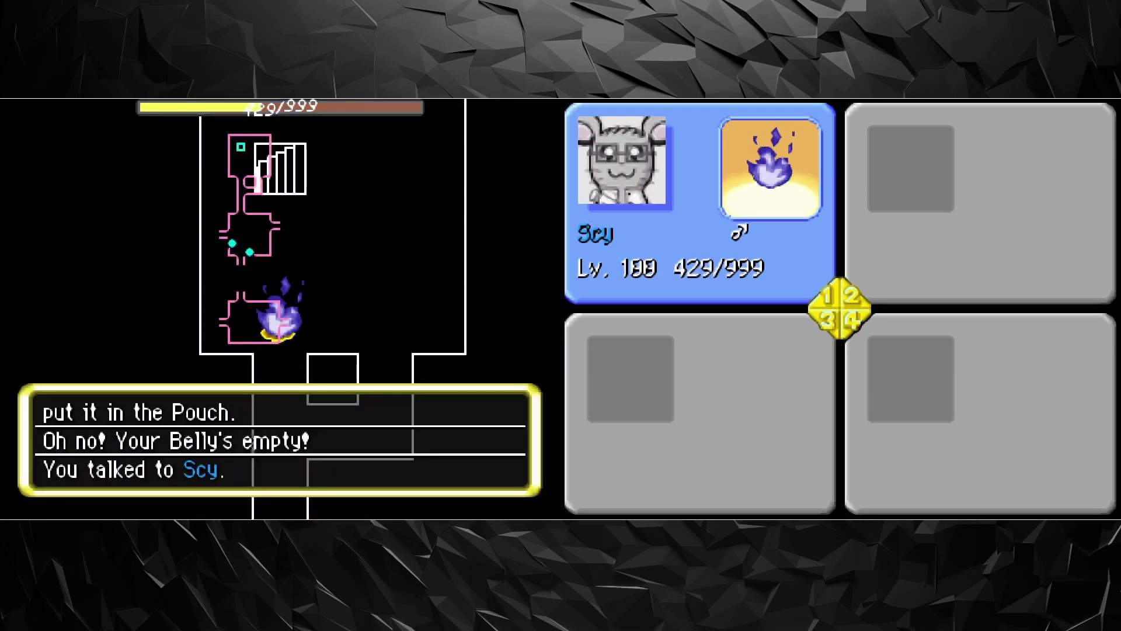
{"action": "key", "text": "z"}
{"action": "key", "text": "Down"}
{"action": "key", "text": "Down"}
{"action": "key", "text": "z"}
{"action": "key", "text": "z"}
{"action": "key", "text": "z"}
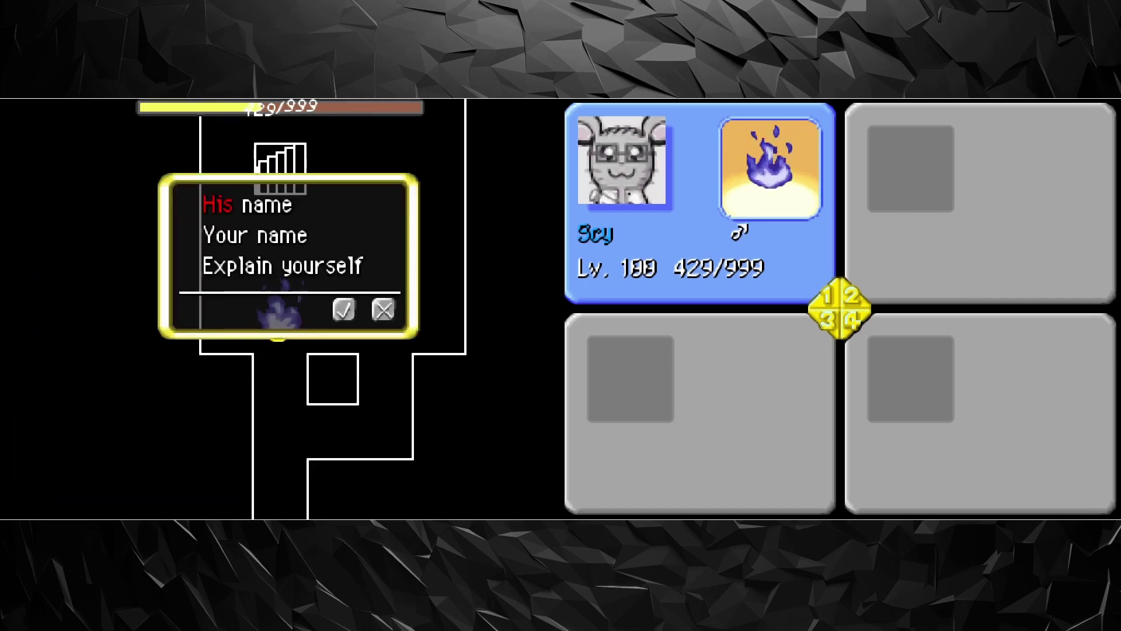
{"action": "key", "text": "z"}
Step: View the TODO List under Main Menu > Others, then close the menus
{"action": "key", "text": "x"}
{"action": "key", "text": "Down"}
{"action": "key", "text": "Down"}
{"action": "key", "text": "Up"}
{"action": "key", "text": "z"}
{"action": "key", "text": "Up"}
{"action": "key", "text": "Up"}
{"action": "key", "text": "z"}
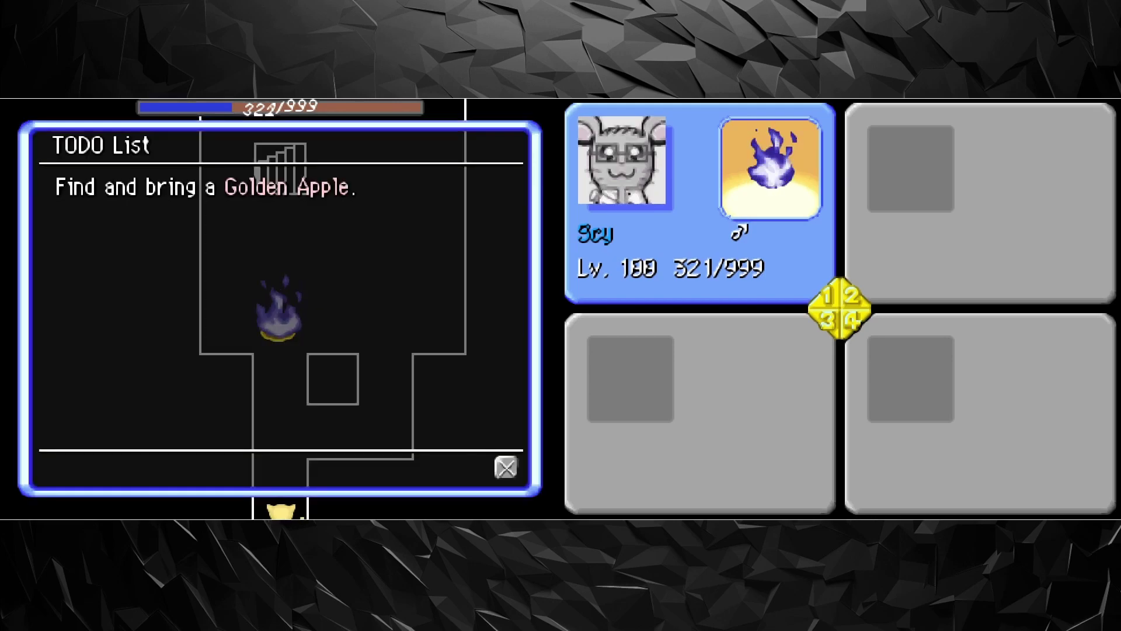
{"action": "key", "text": "x"}
{"action": "key", "text": "x"}
{"action": "key", "text": "x"}
Step: Walk up to the stairs and descend to the next floor
{"action": "key", "text": "Up"}
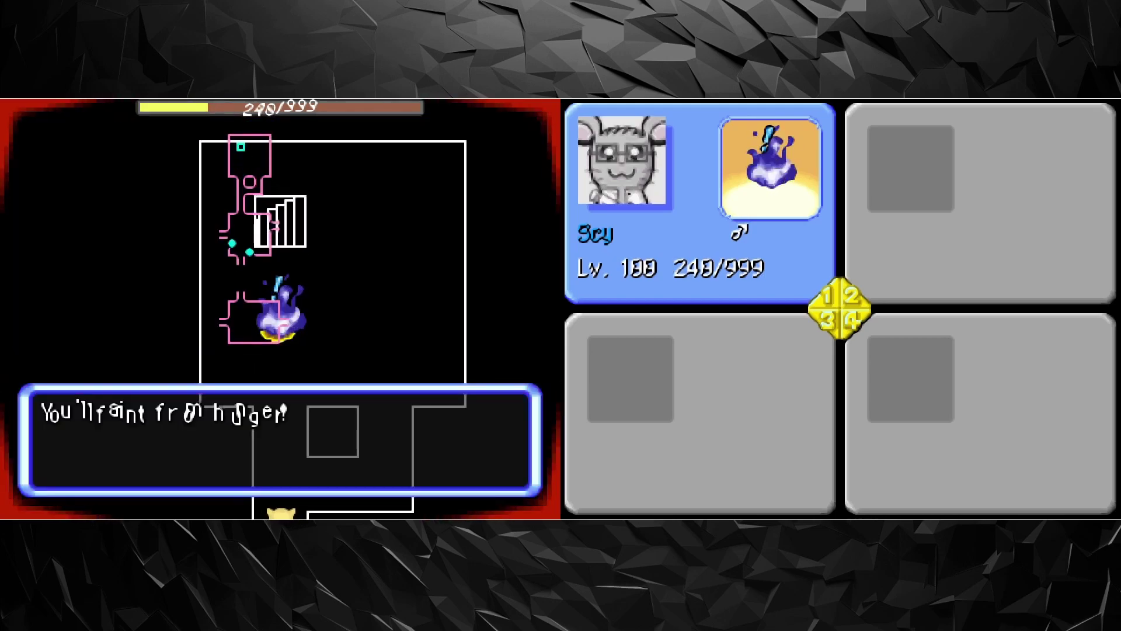
{"action": "key", "text": "Up"}
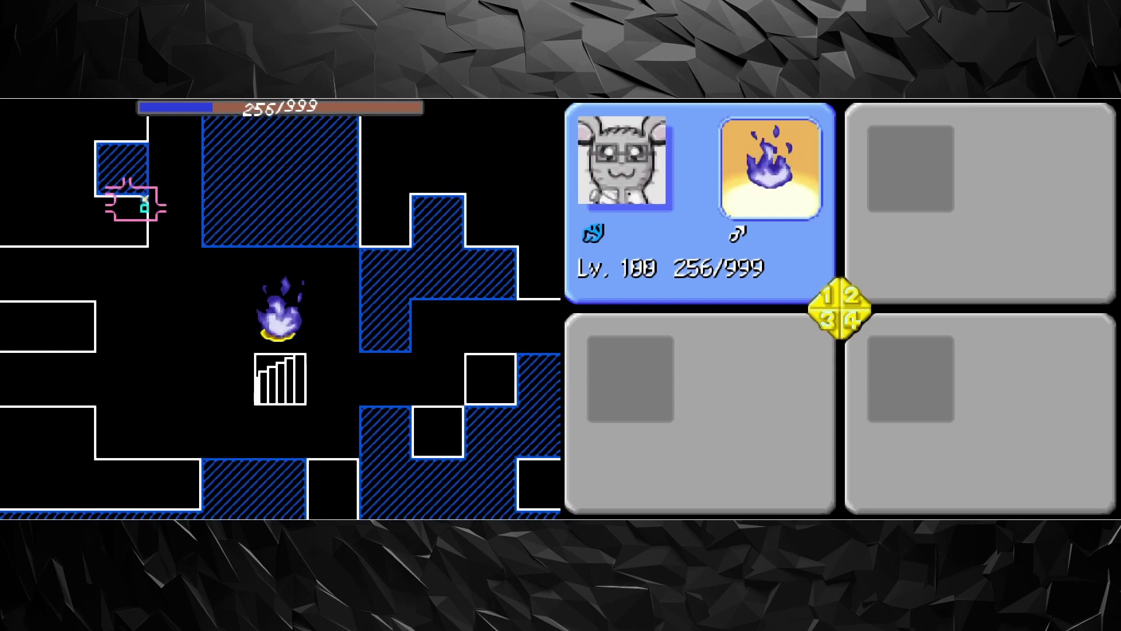
{"action": "key", "text": "Down"}
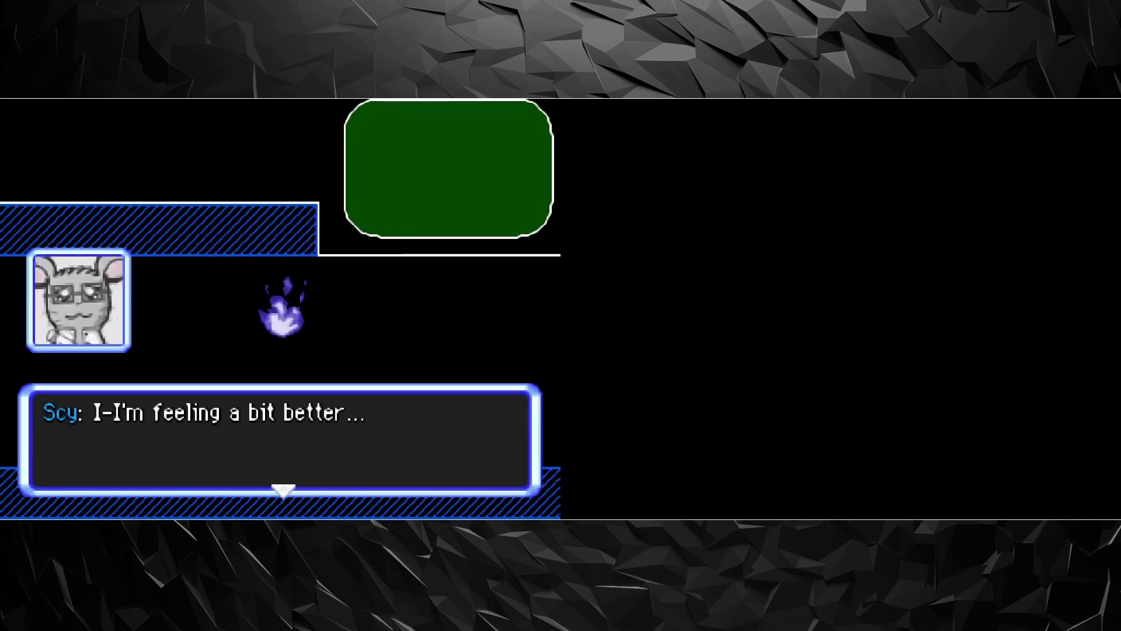
Step: Talk through Scy recognizing his lab, agree to inspect it, and start the computer
{"action": "key", "text": "z"}
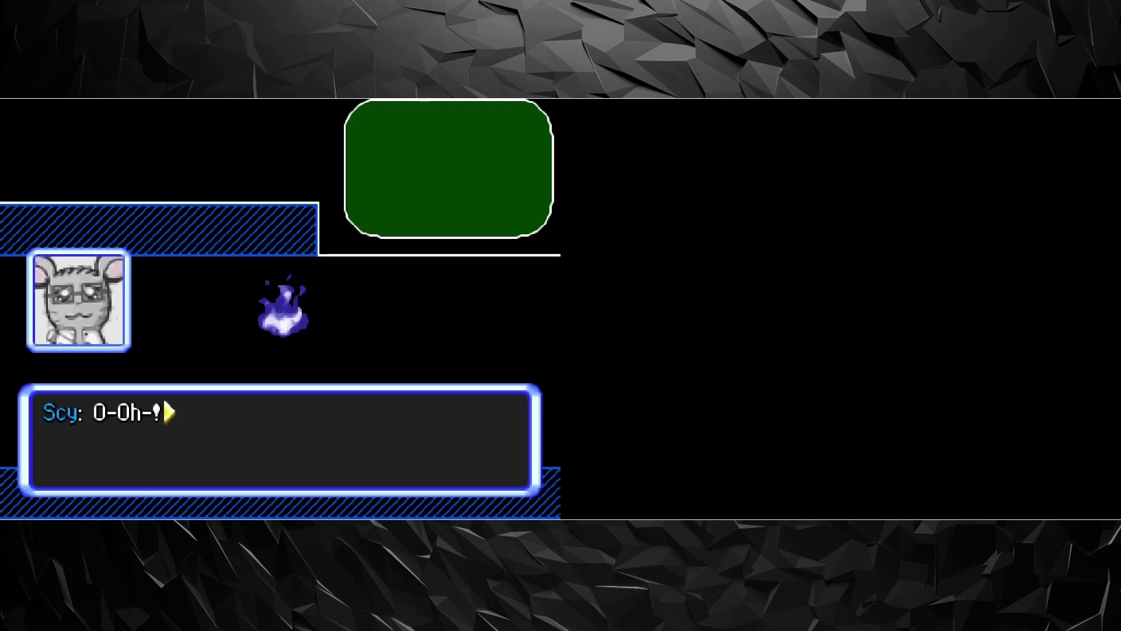
{"action": "key", "text": "Return"}
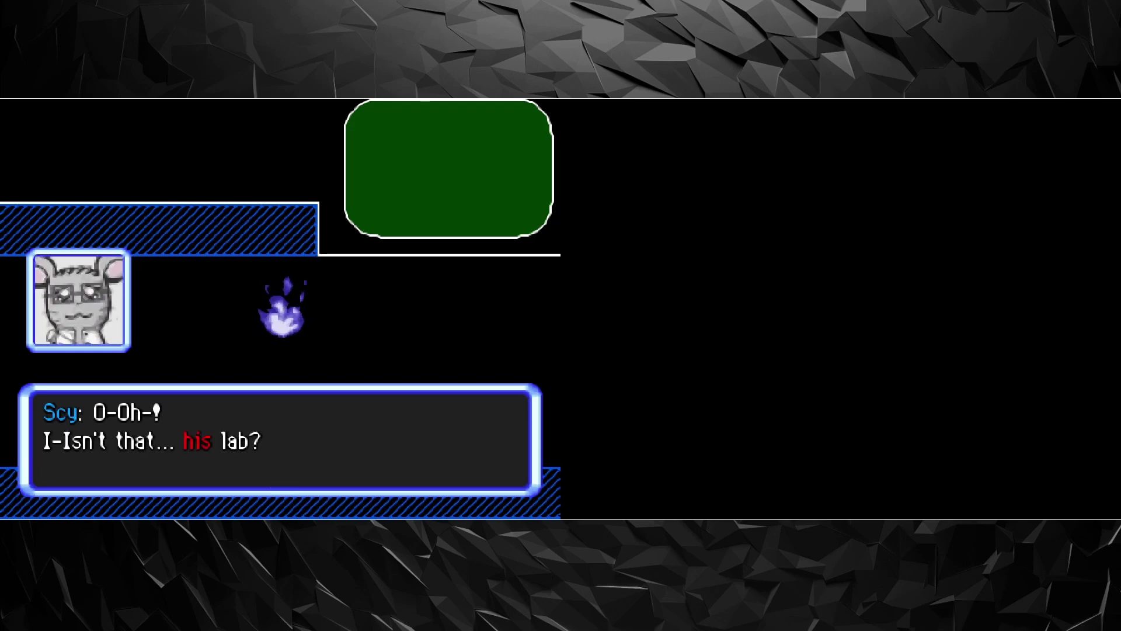
{"action": "key", "text": "Return"}
{"action": "key", "text": "Return"}
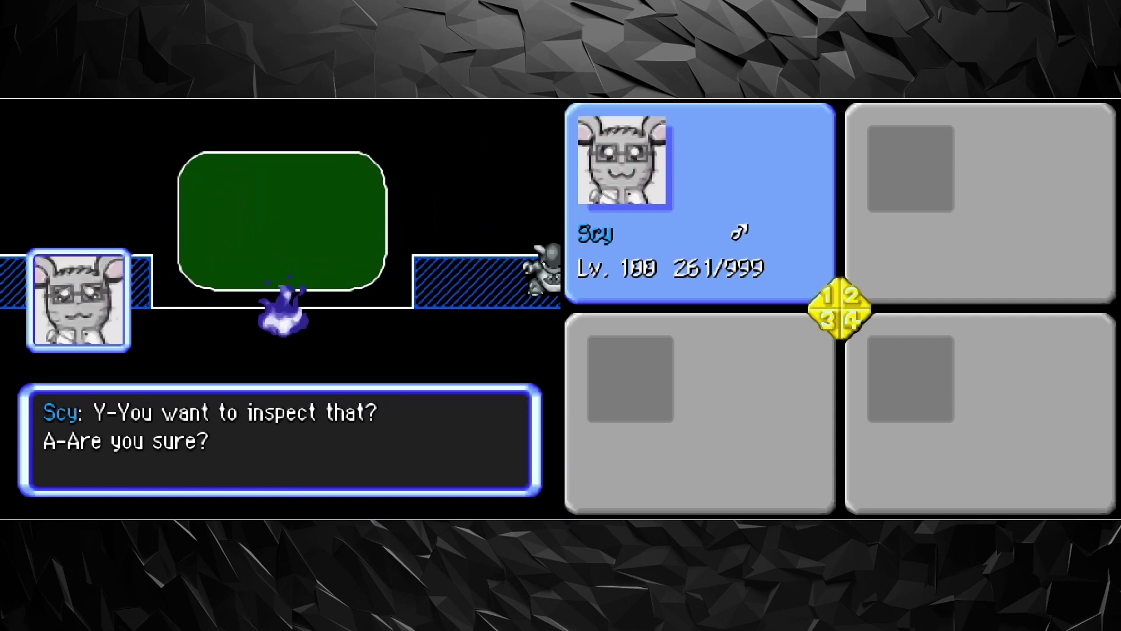
{"action": "key", "text": "Return"}
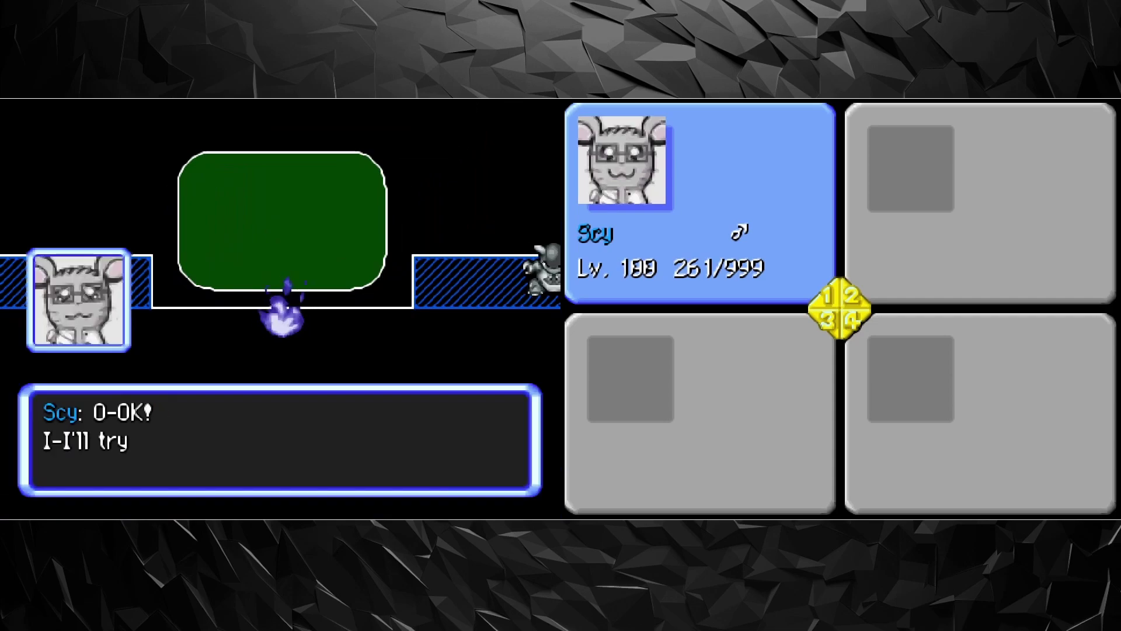
{"action": "key", "text": "Return"}
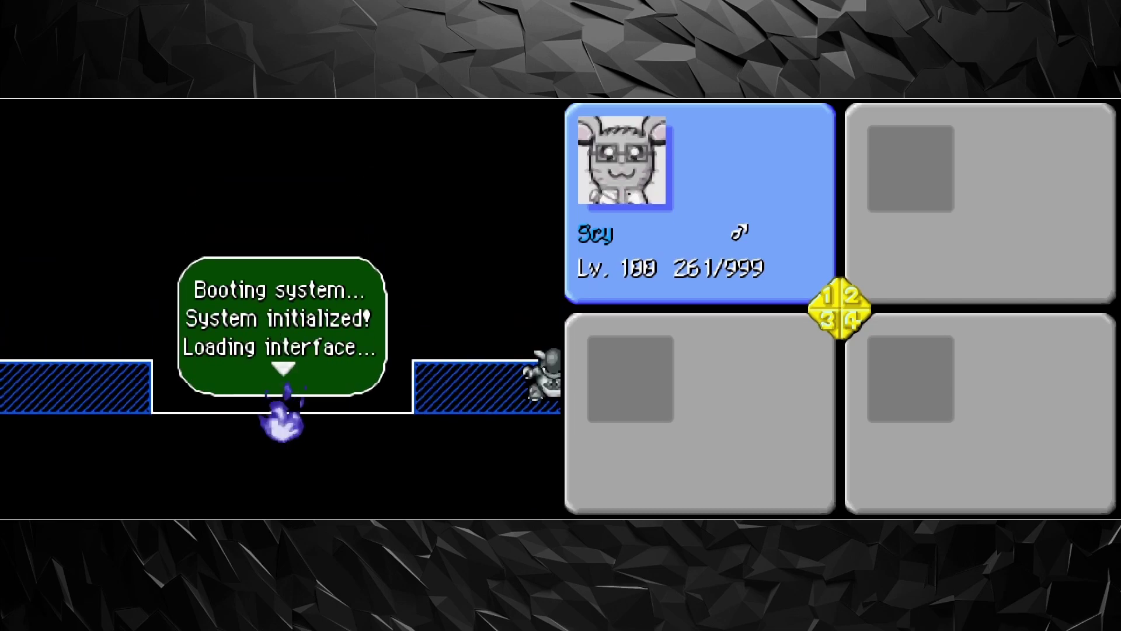
Step: Advance past the boot messages and Scy's no-password remarks, then save state to slot 0
{"action": "key", "text": "Return"}
{"action": "key", "text": "Return"}
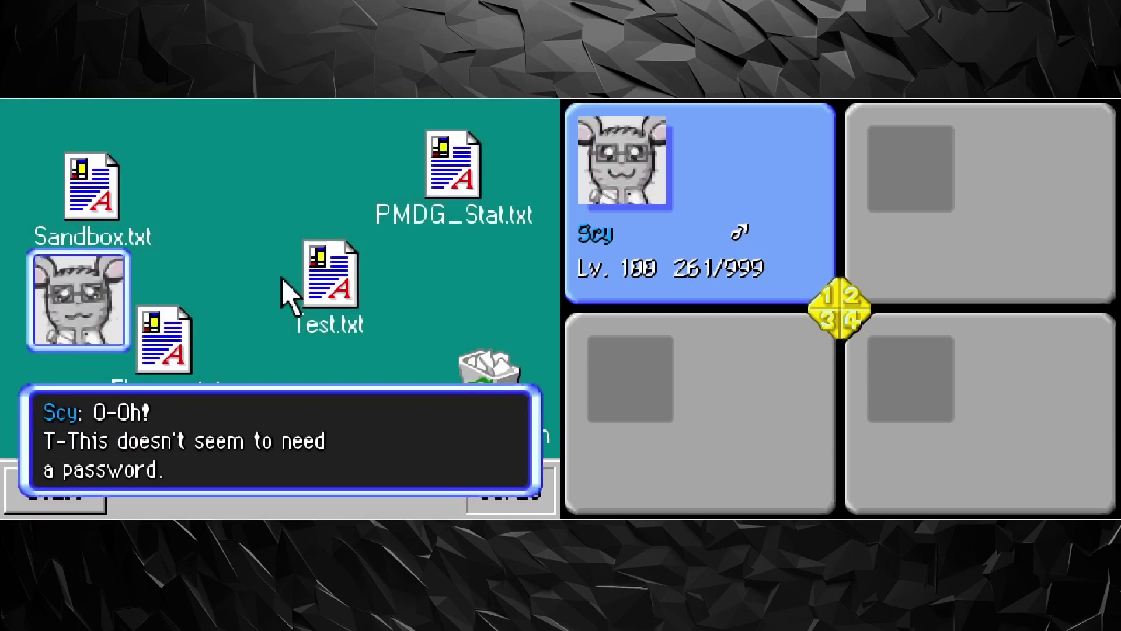
{"action": "key", "text": "Return"}
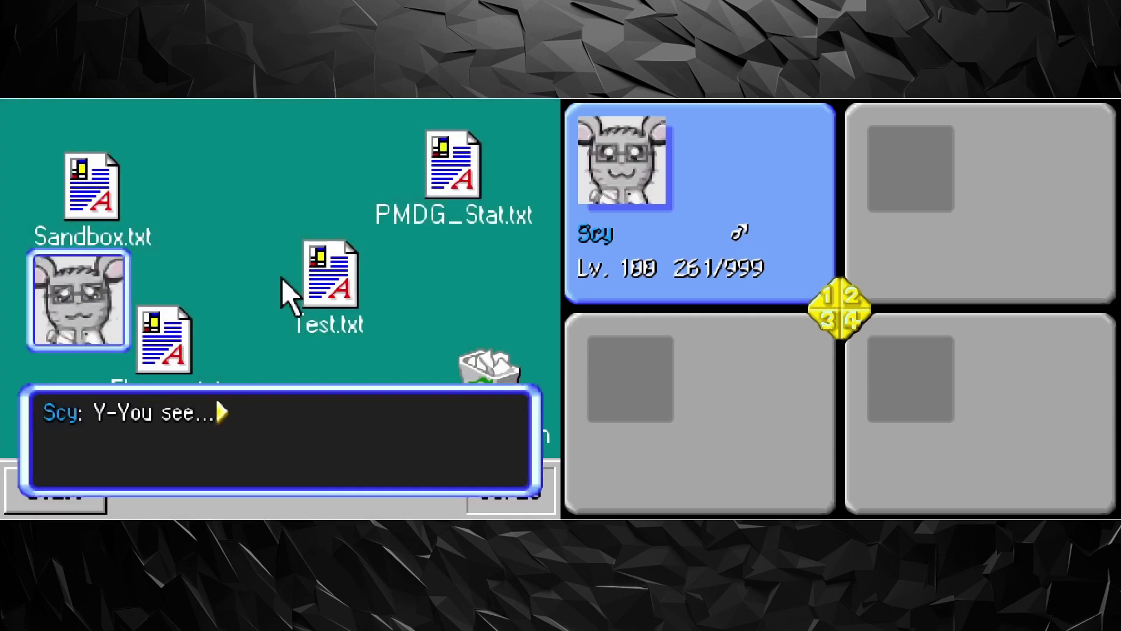
{"action": "key", "text": "Return"}
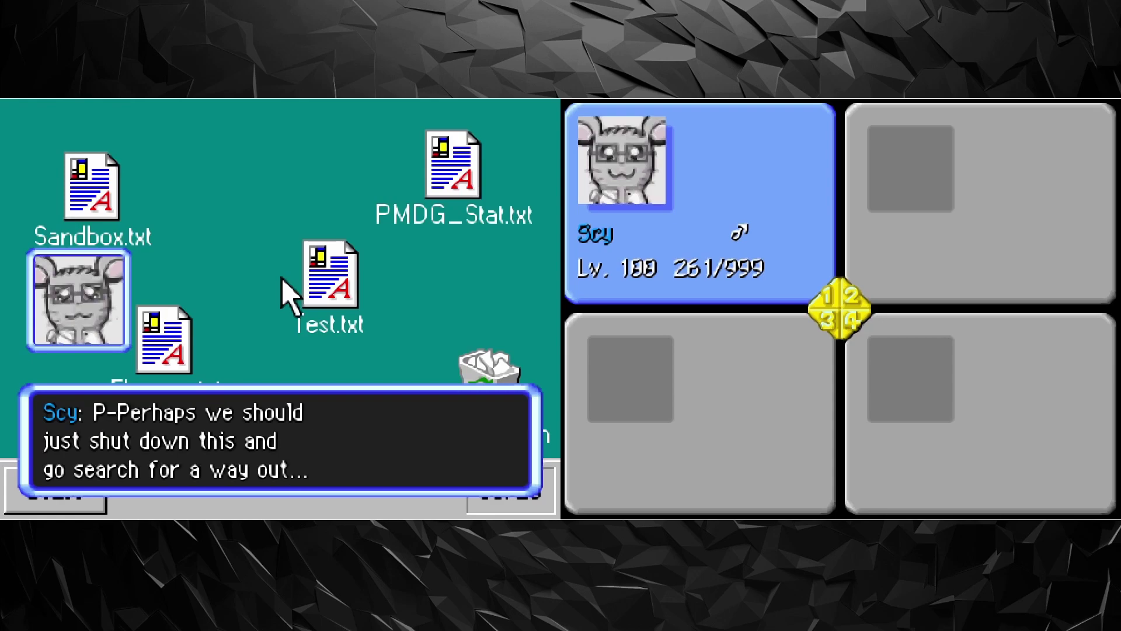
{"action": "key", "text": "Return"}
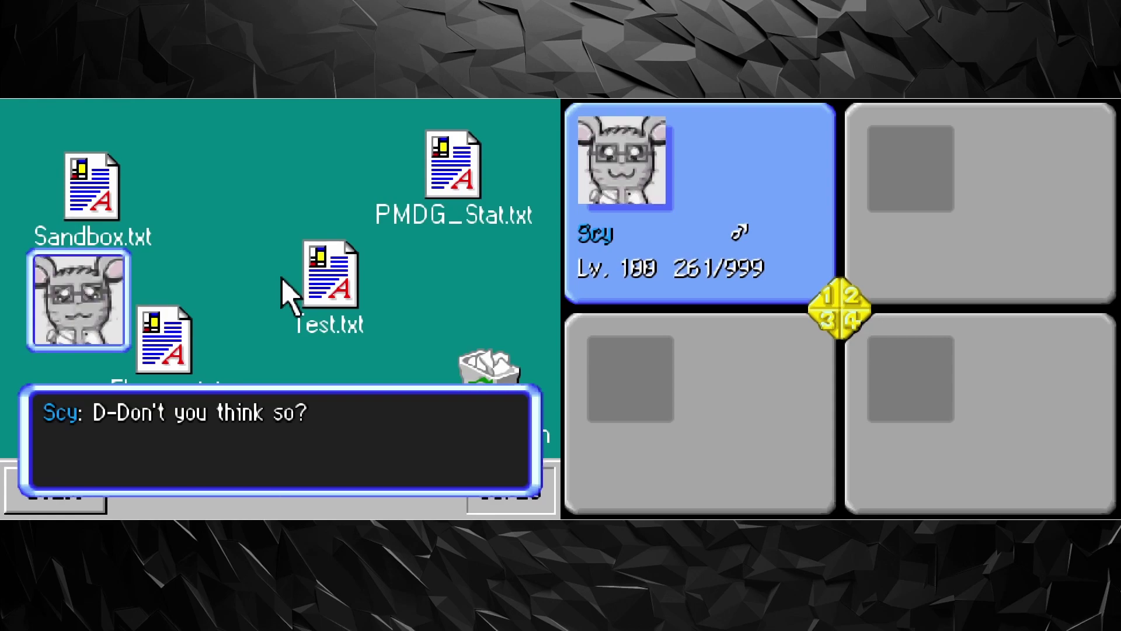
{"action": "key", "text": "Return"}
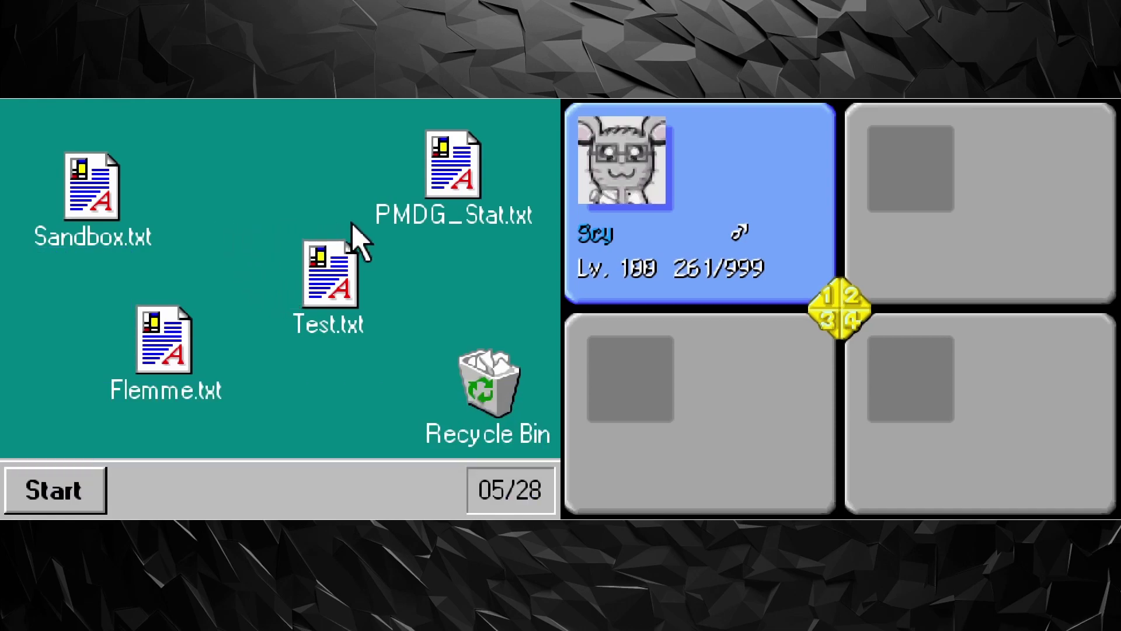
{"action": "key", "text": "shift+F10"}
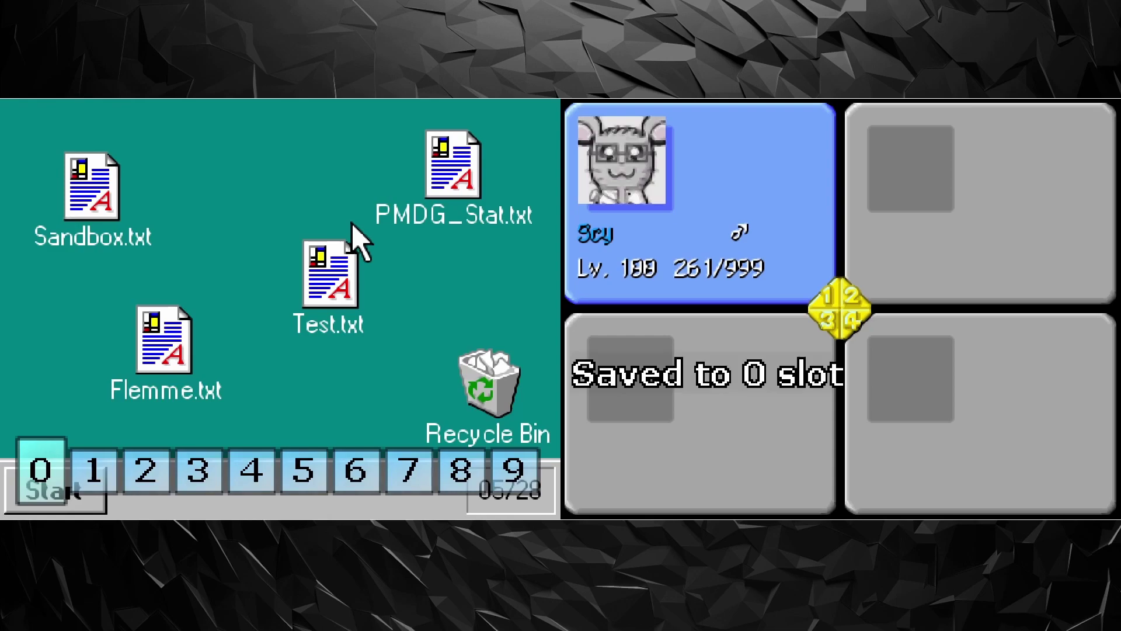
Step: Open PMDG_Stat.txt and page between its top and the stats table
{"action": "double_click", "coordinate": [461, 170]}
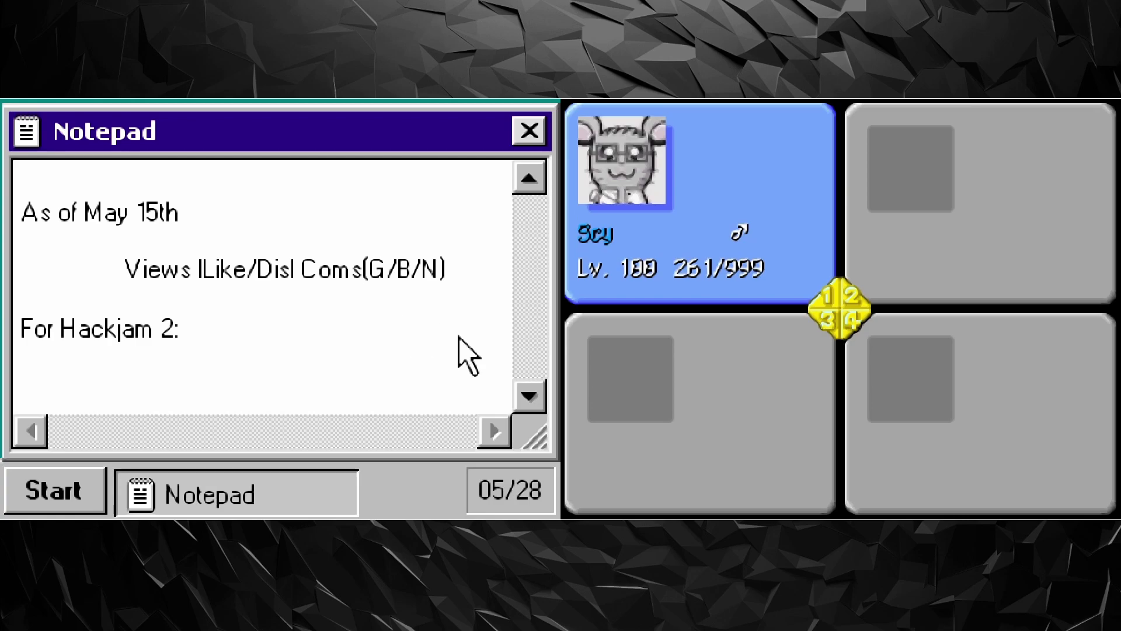
{"action": "left_click", "coordinate": [530, 397]}
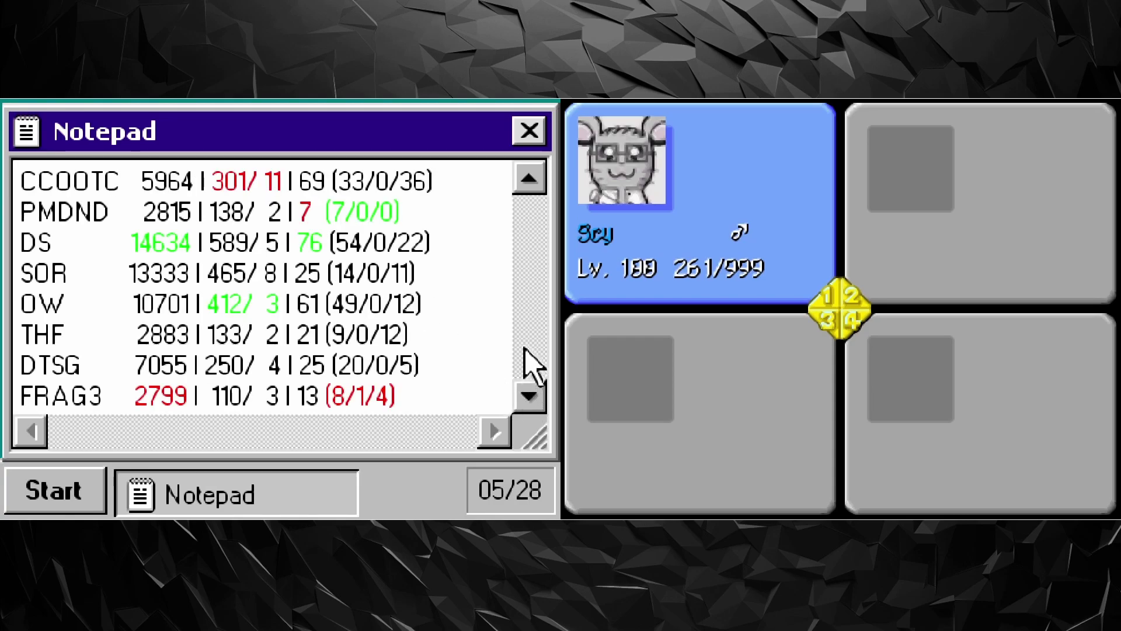
{"action": "left_click", "coordinate": [528, 183]}
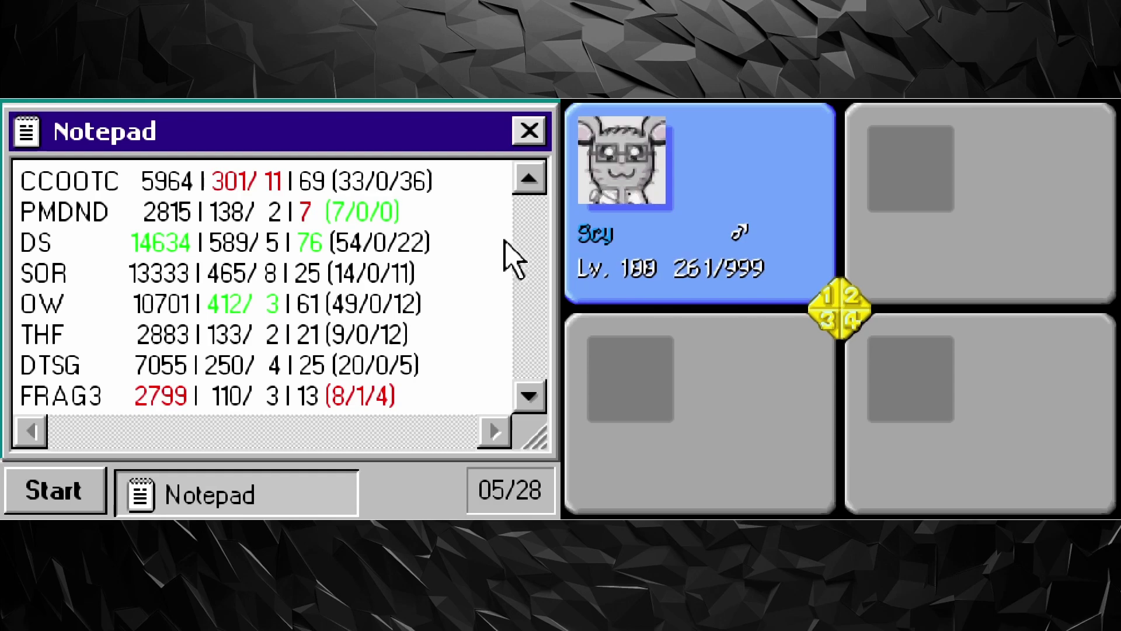
{"action": "left_click", "coordinate": [530, 179]}
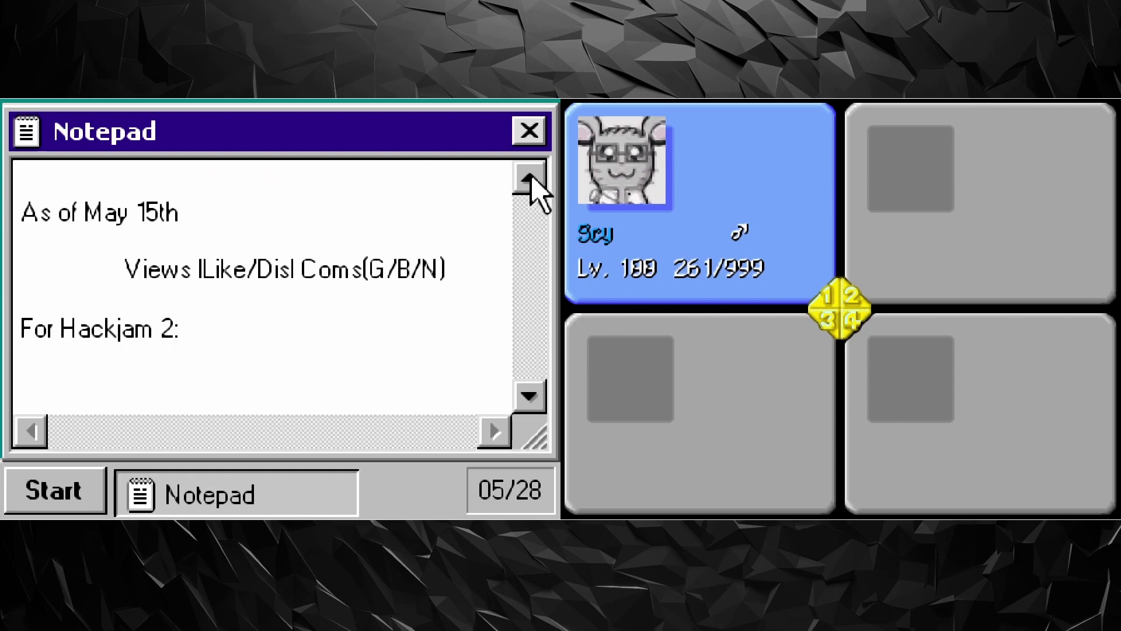
{"action": "left_click", "coordinate": [531, 396]}
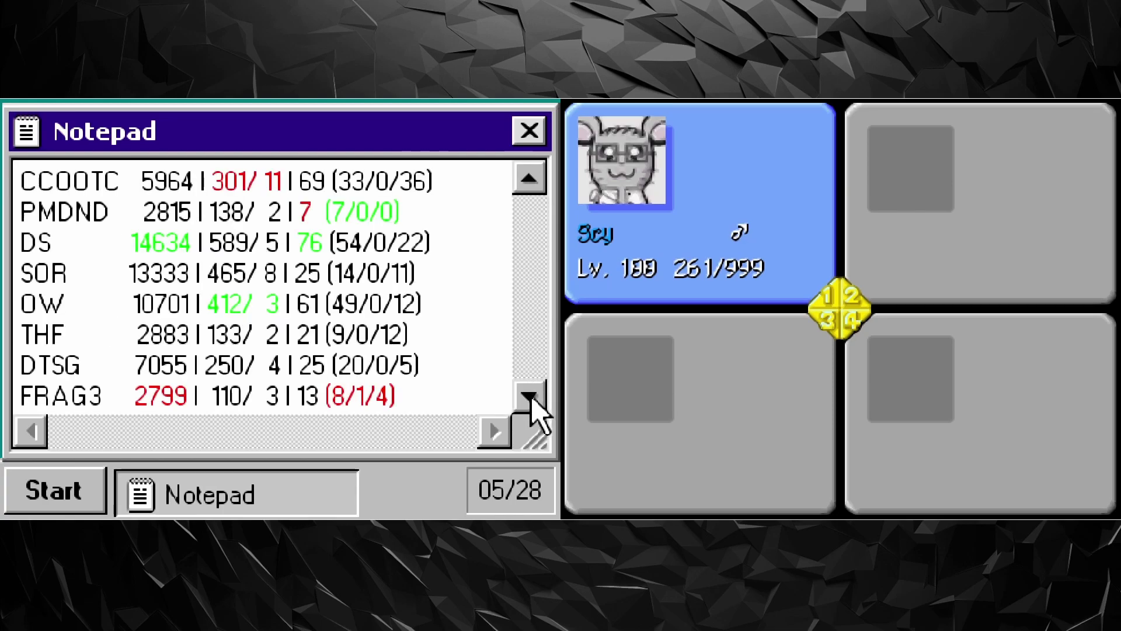
{"action": "left_click", "coordinate": [530, 397]}
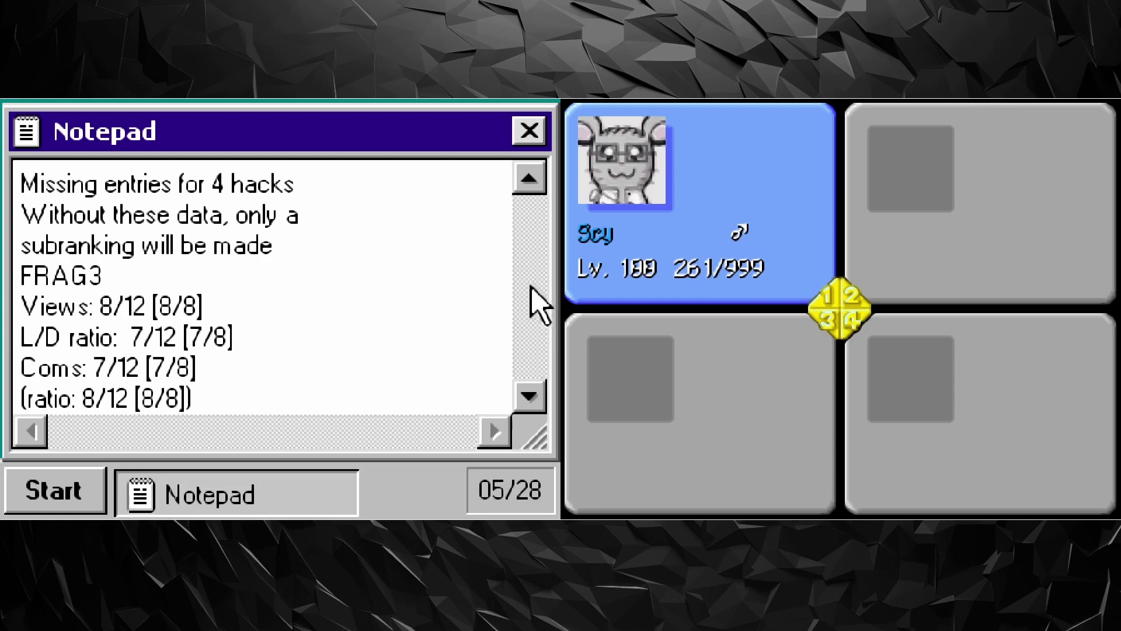
Step: Page through the favorite comment, Hackjam 1 table and FRAG ratios, then back to CCOOTC
{"action": "left_click", "coordinate": [530, 402]}
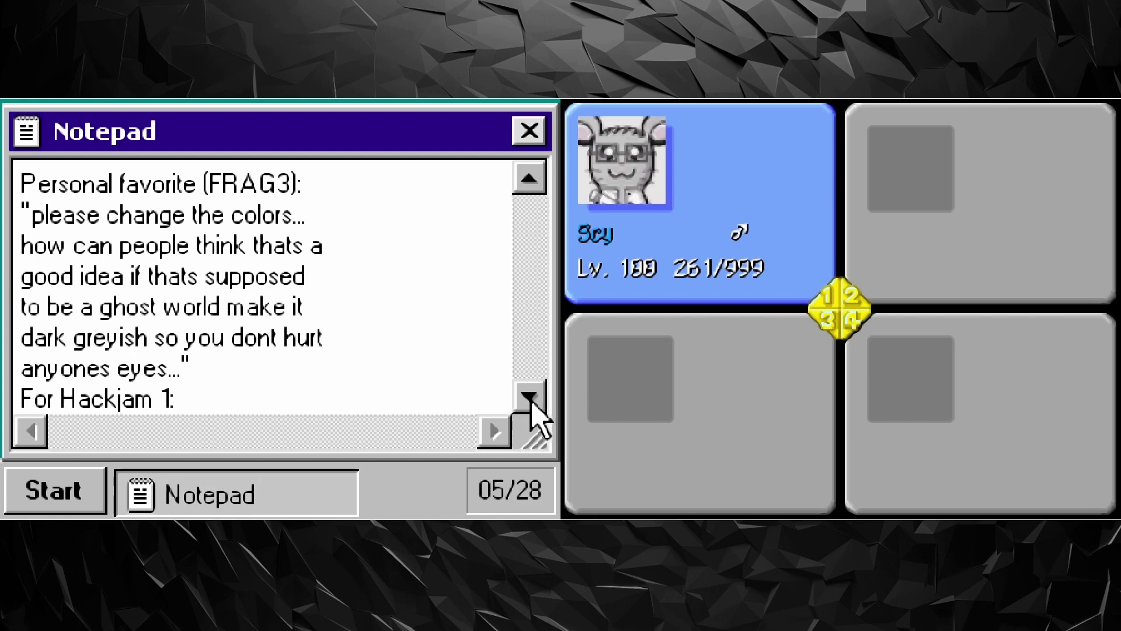
{"action": "left_click", "coordinate": [529, 398]}
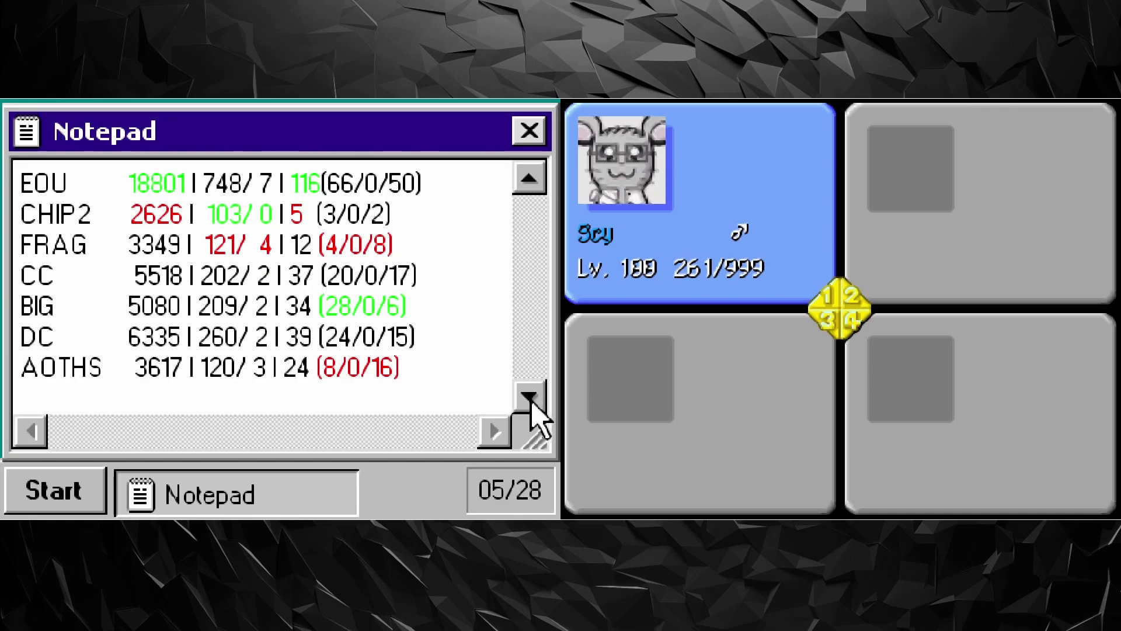
{"action": "left_click", "coordinate": [529, 399]}
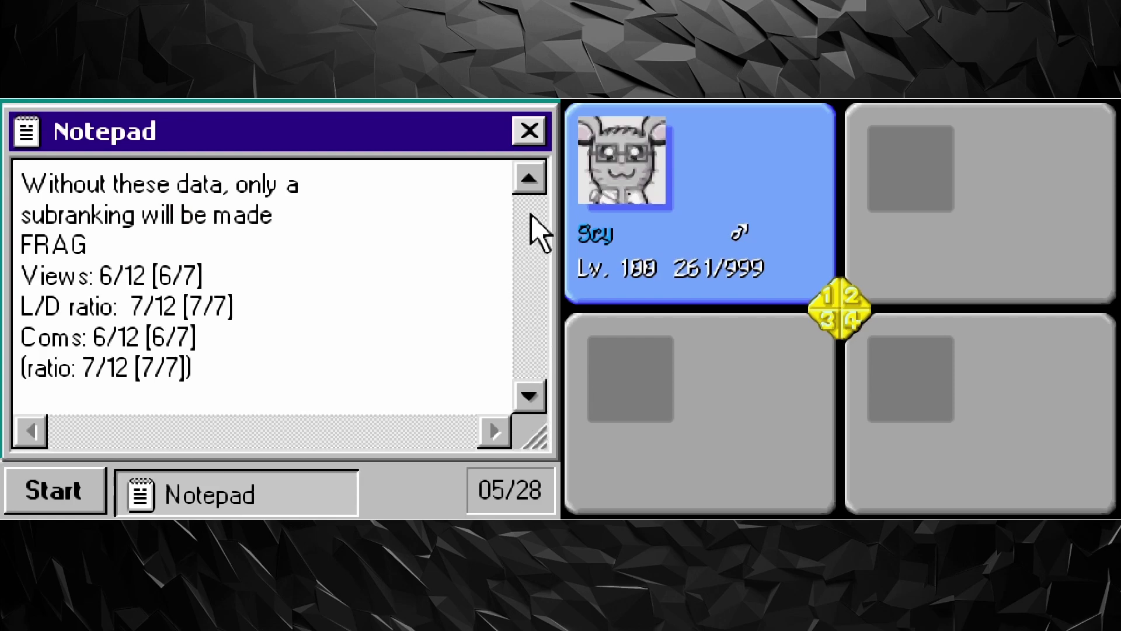
{"action": "left_click", "coordinate": [529, 179]}
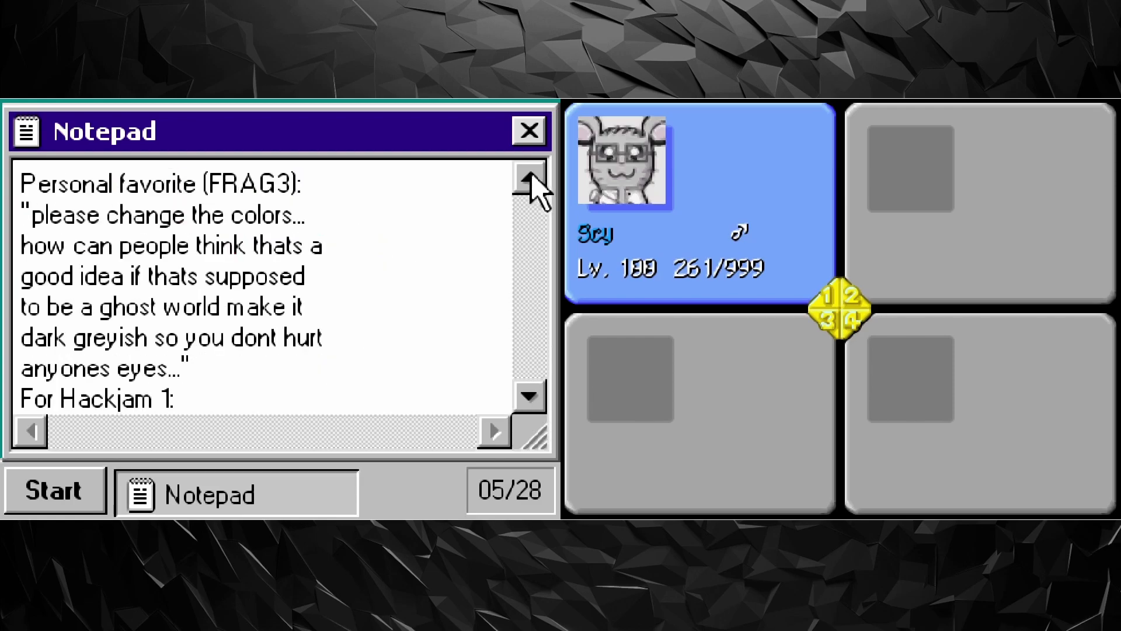
{"action": "left_click", "coordinate": [530, 180]}
{"action": "left_click", "coordinate": [529, 180]}
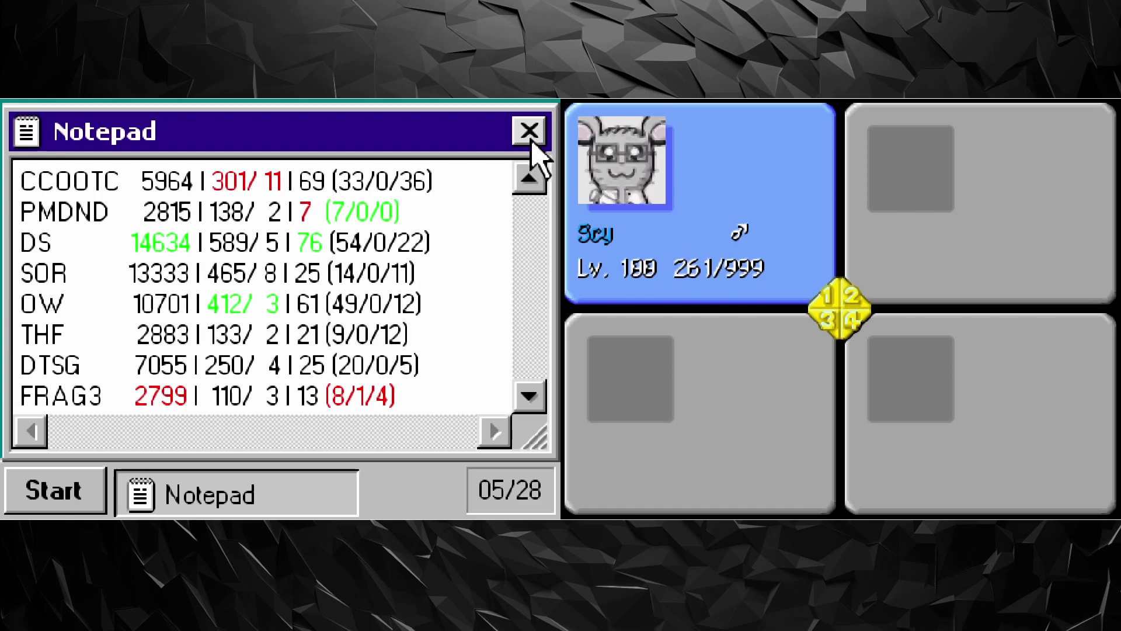
Step: Close the stats file, then open Sandbox.txt, read both pages and close it
{"action": "left_click", "coordinate": [529, 131]}
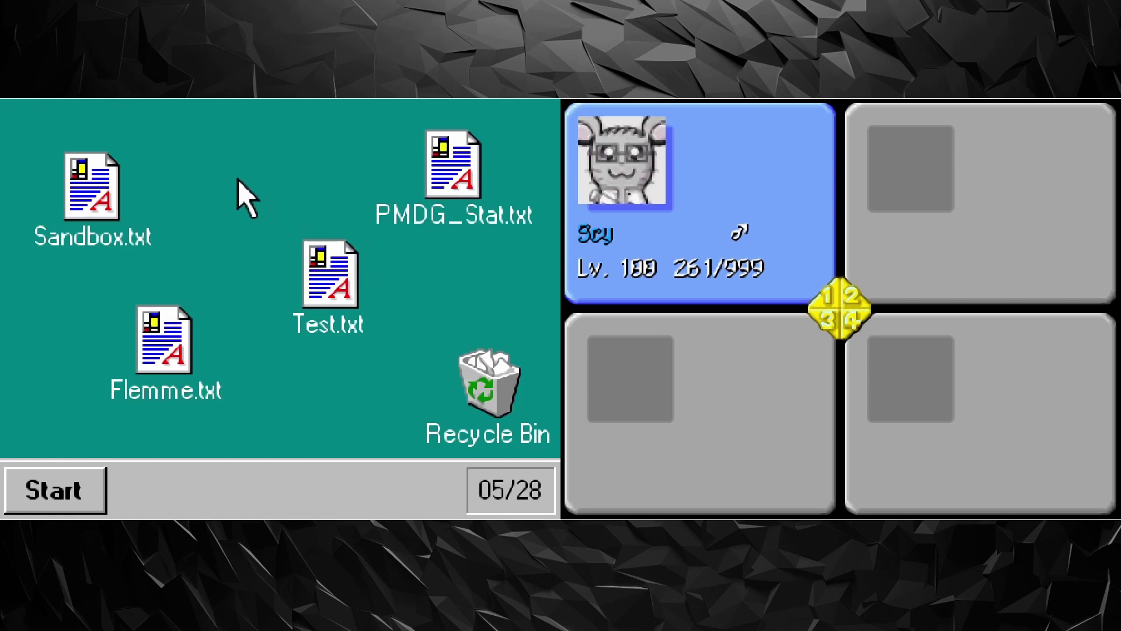
{"action": "double_click", "coordinate": [107, 186]}
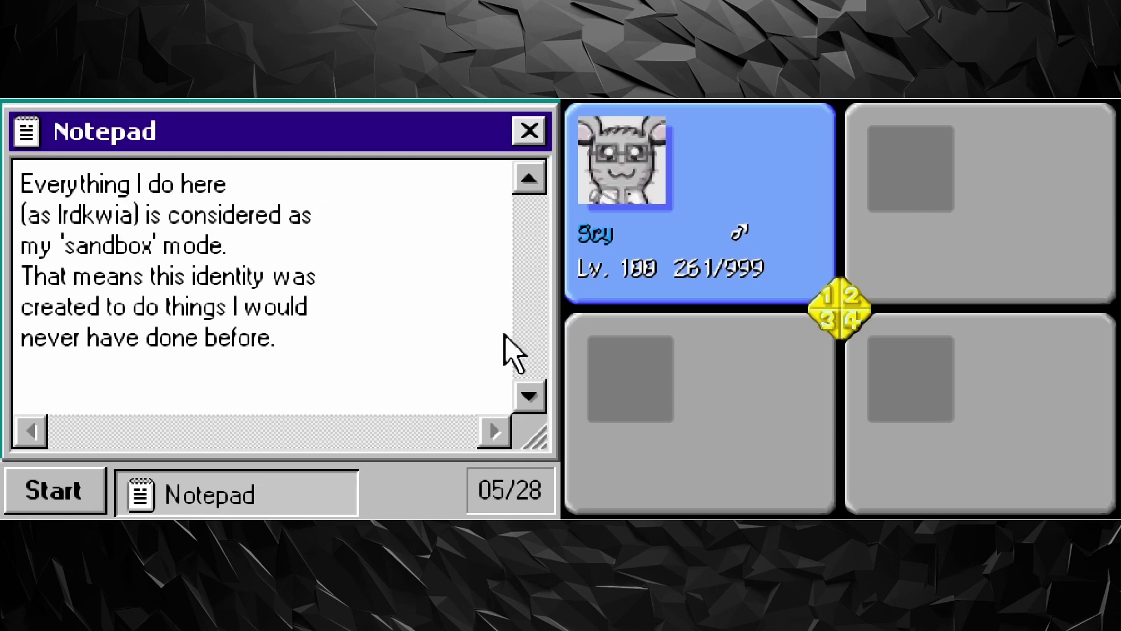
{"action": "left_click", "coordinate": [530, 397]}
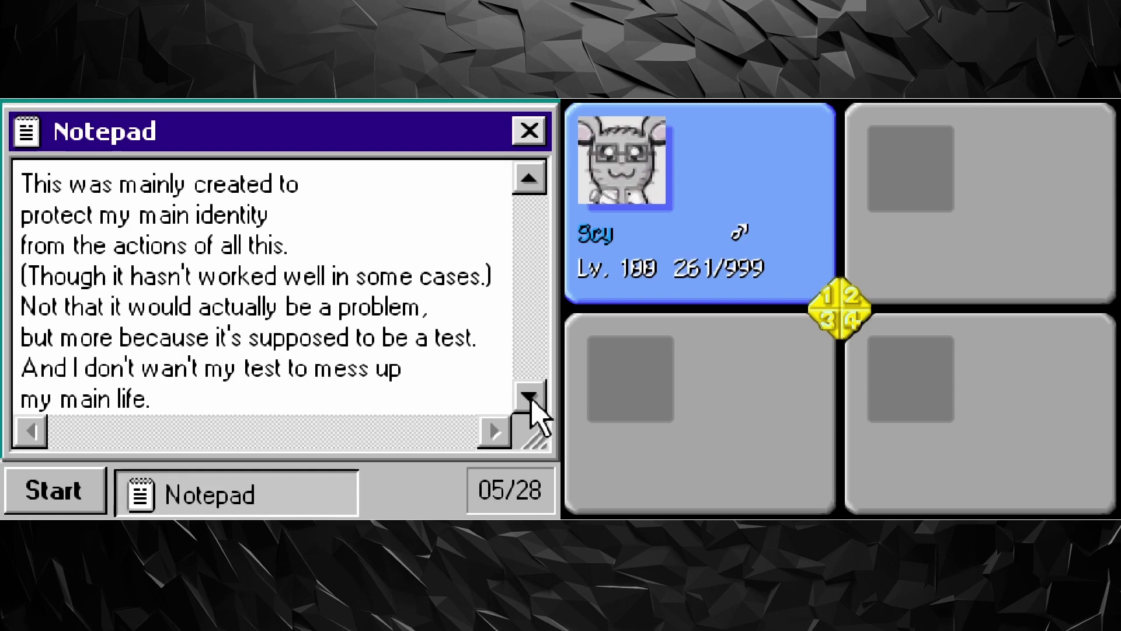
{"action": "left_click", "coordinate": [529, 399]}
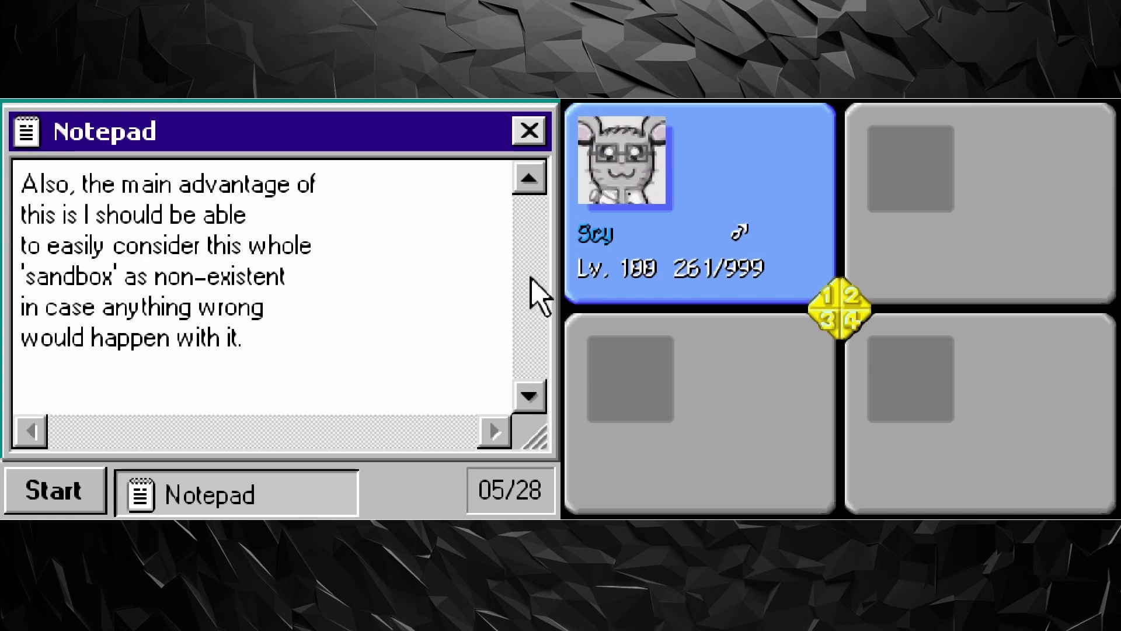
{"action": "left_click", "coordinate": [529, 131]}
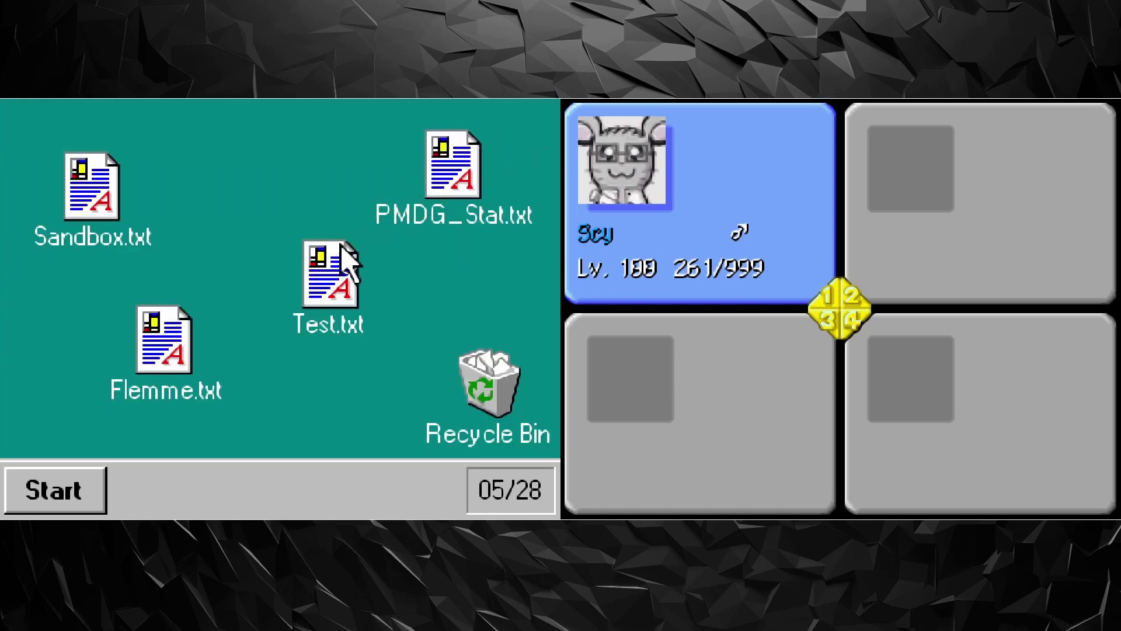
Step: Open Test.txt and page past the Test 2: Frag3 entry to the last page
{"action": "double_click", "coordinate": [348, 263]}
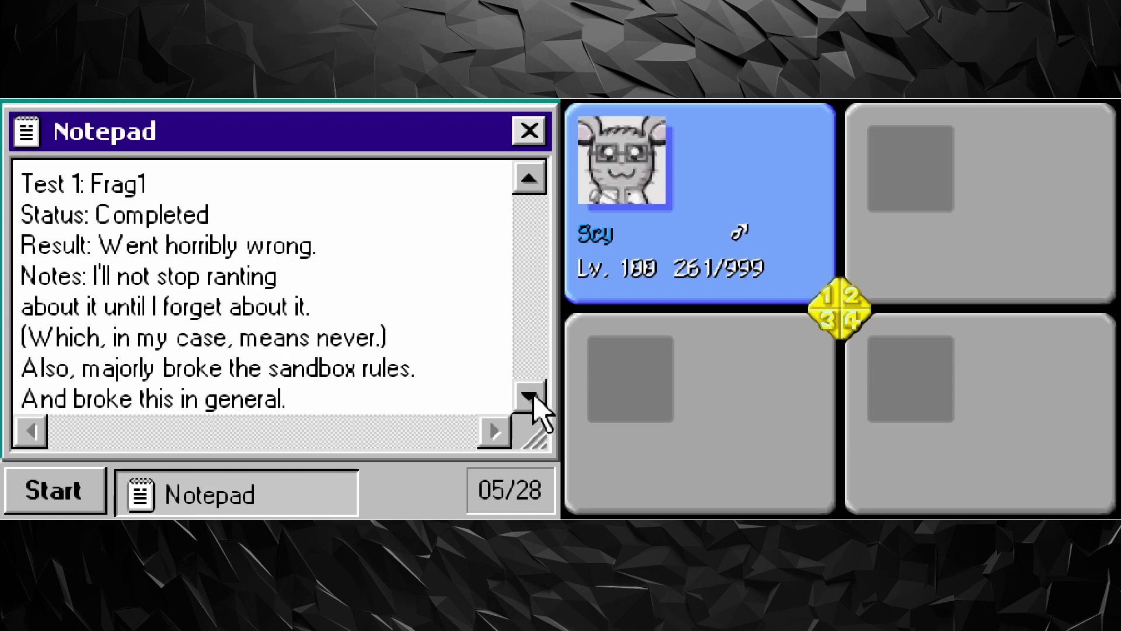
{"action": "left_click", "coordinate": [529, 397]}
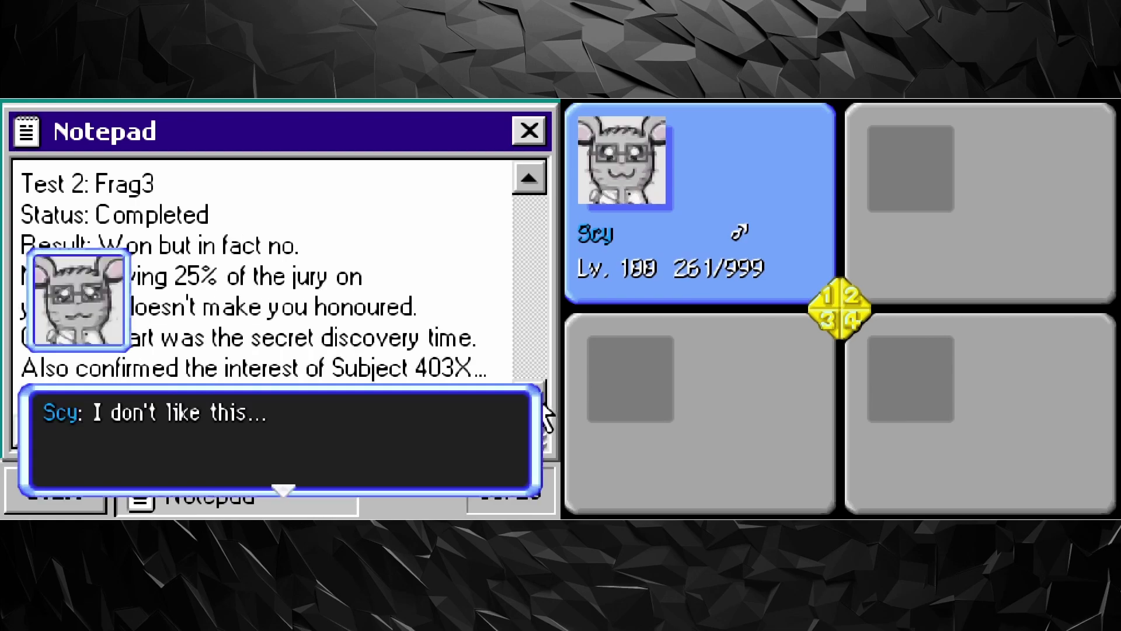
{"action": "left_click", "coordinate": [534, 399]}
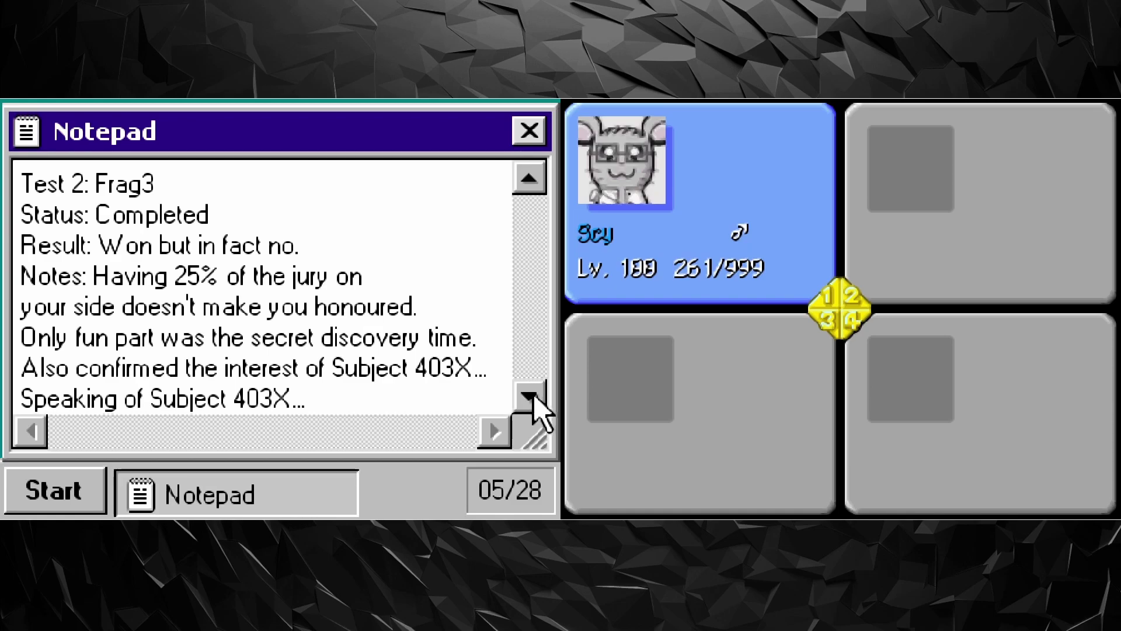
{"action": "left_click", "coordinate": [530, 396]}
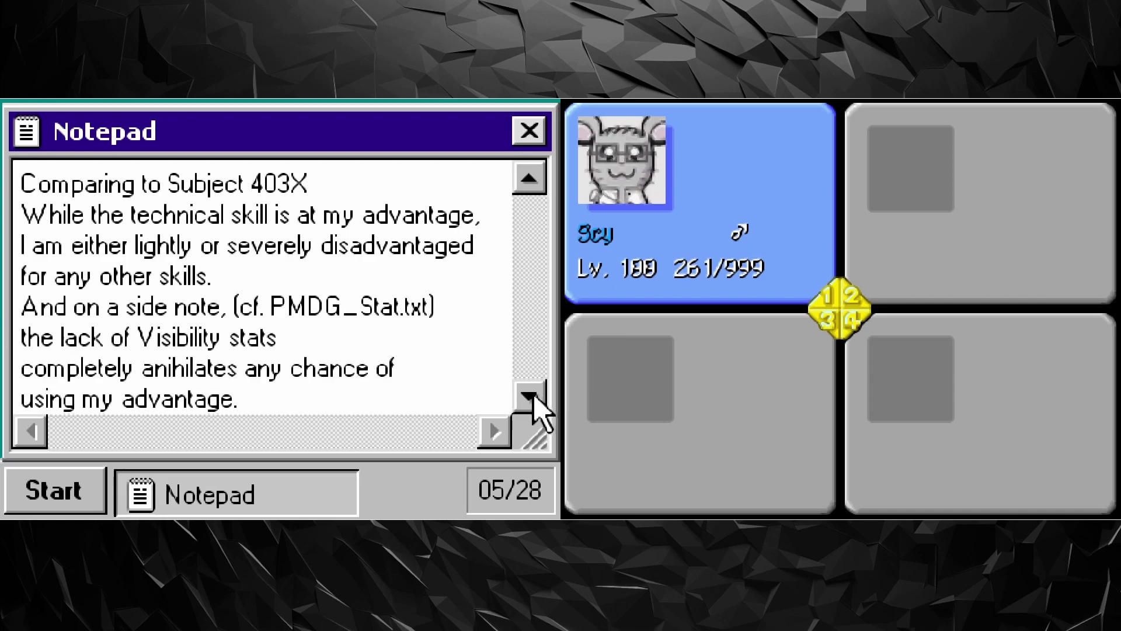
{"action": "left_click", "coordinate": [529, 398]}
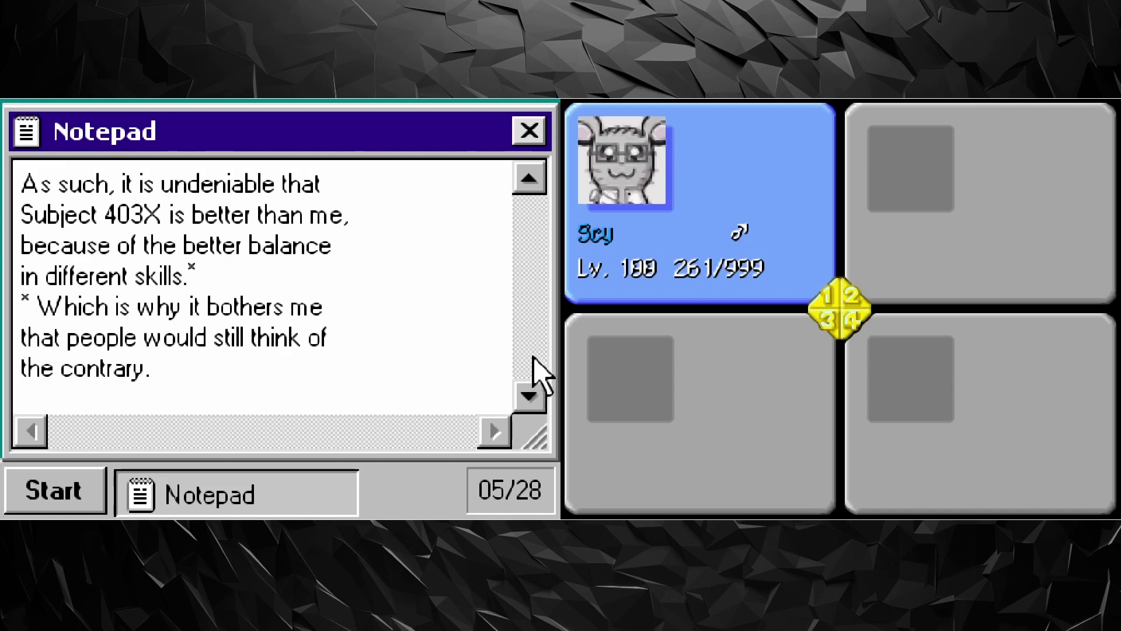
Step: Close Test.txt and read through Scy asking what Subject 403X is
{"action": "left_click", "coordinate": [531, 132]}
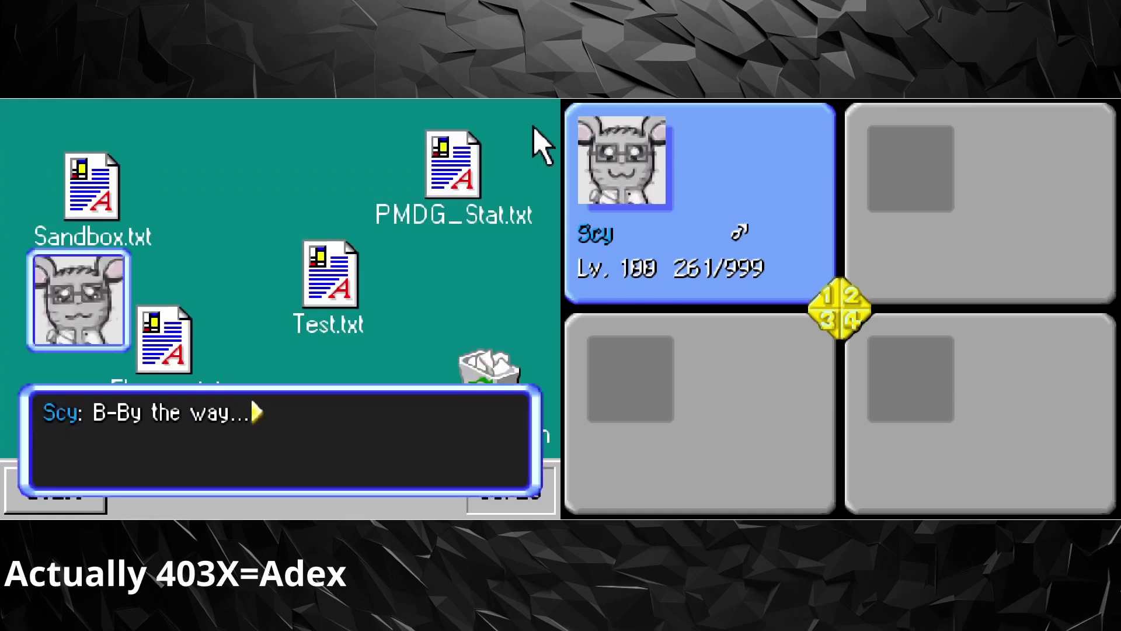
{"action": "key", "text": "Return"}
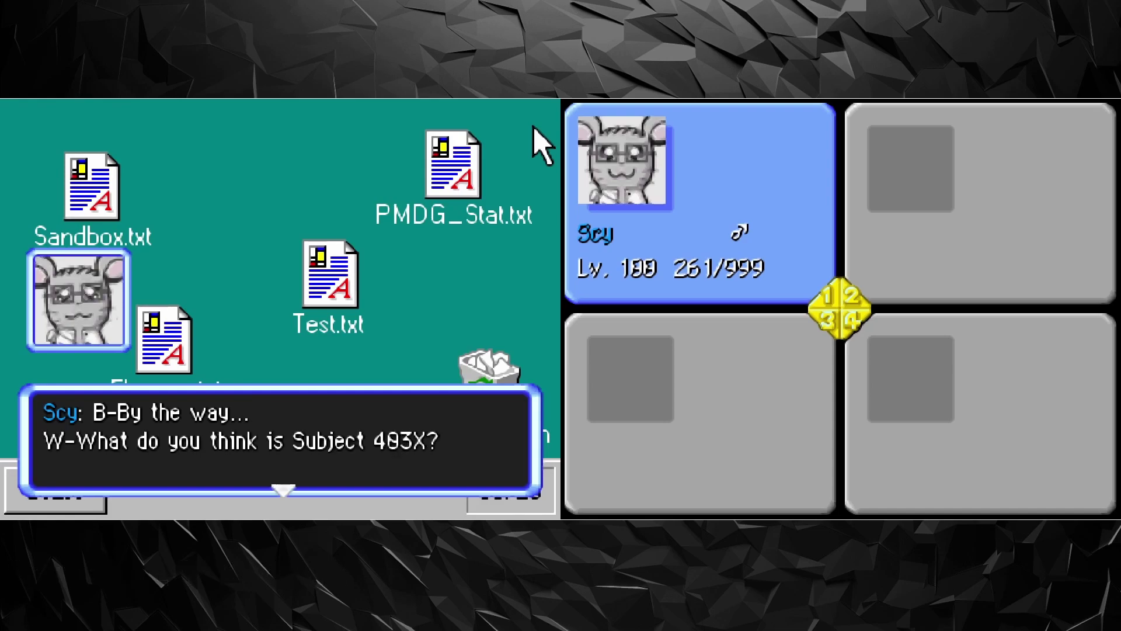
{"action": "key", "text": "Return"}
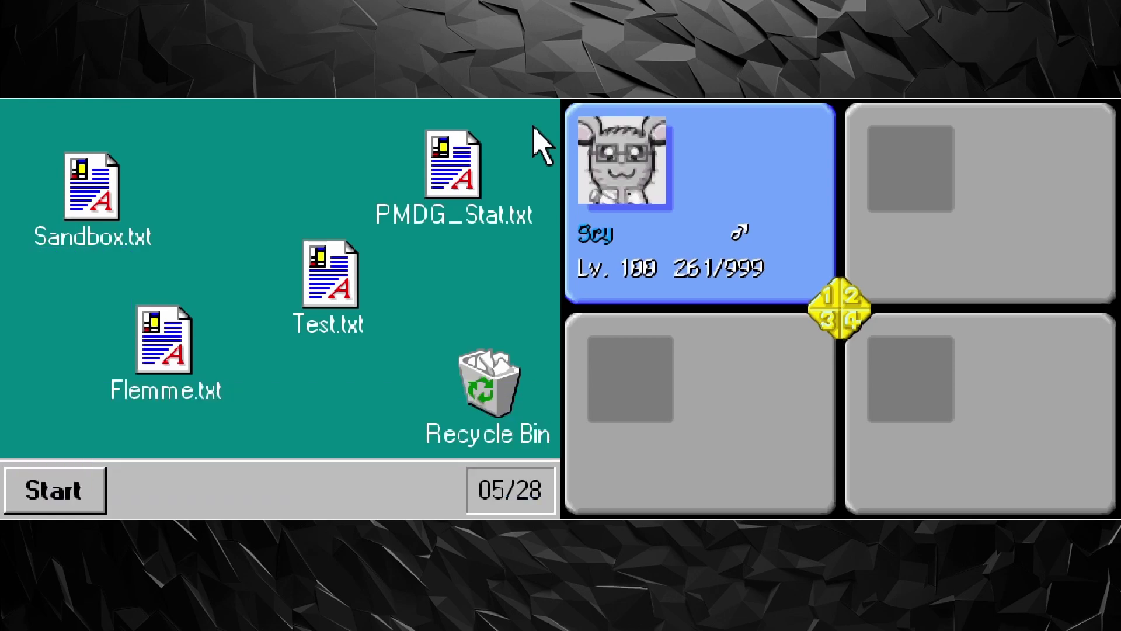
Step: Open Flemme.txt and page through to the line 'Flemme de traduire ce texte.'
{"action": "double_click", "coordinate": [167, 345]}
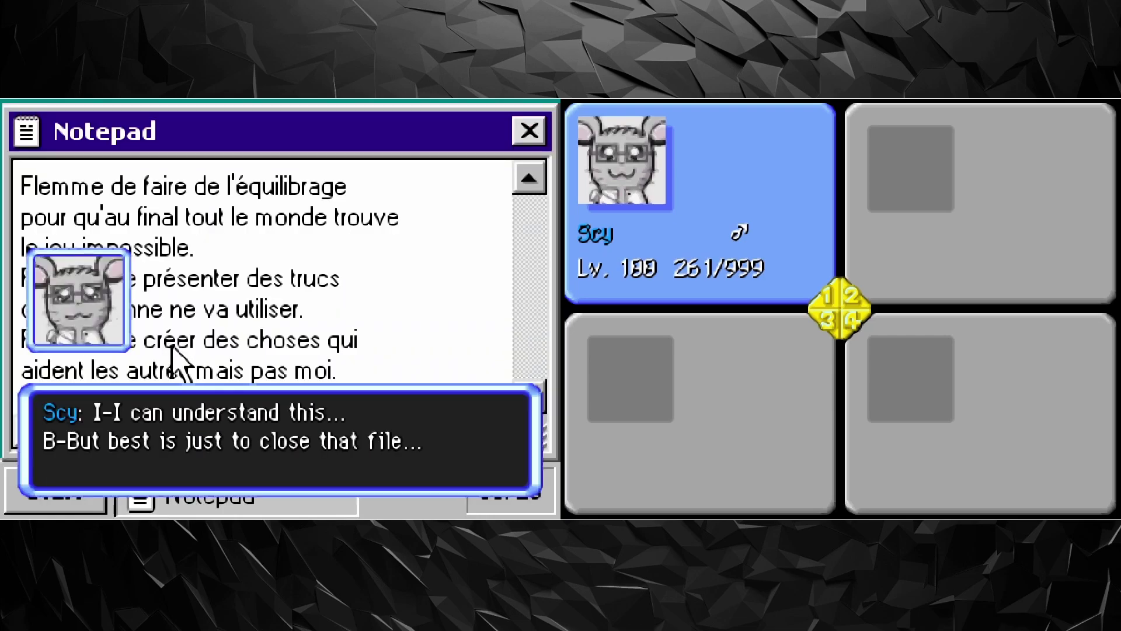
{"action": "key", "text": "Return"}
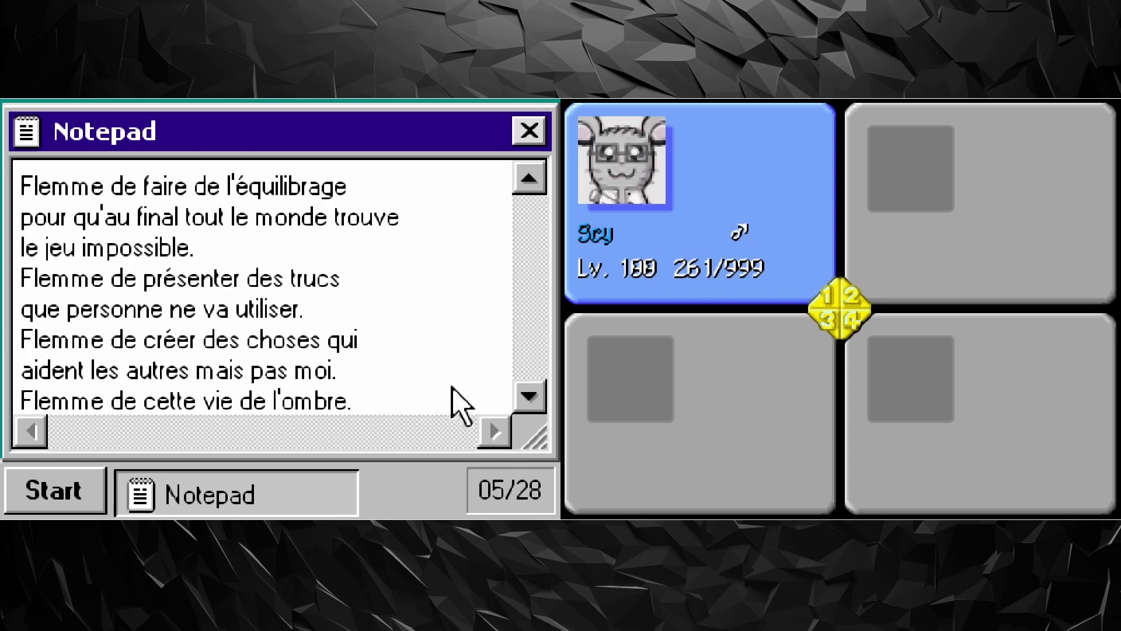
{"action": "left_click", "coordinate": [528, 397]}
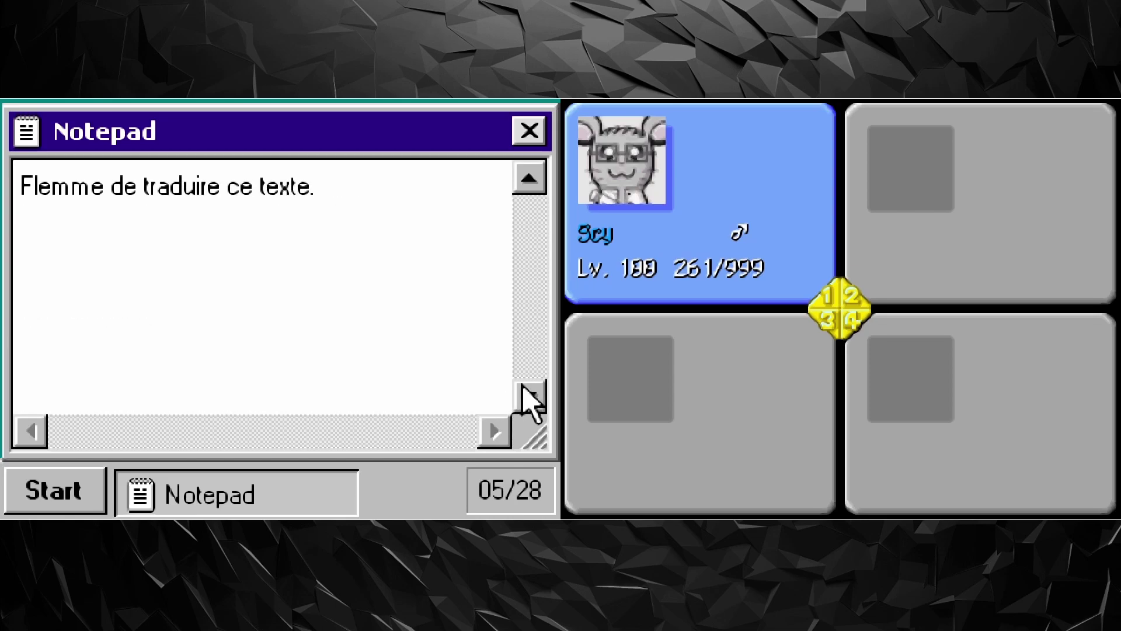
{"action": "left_click", "coordinate": [528, 180]}
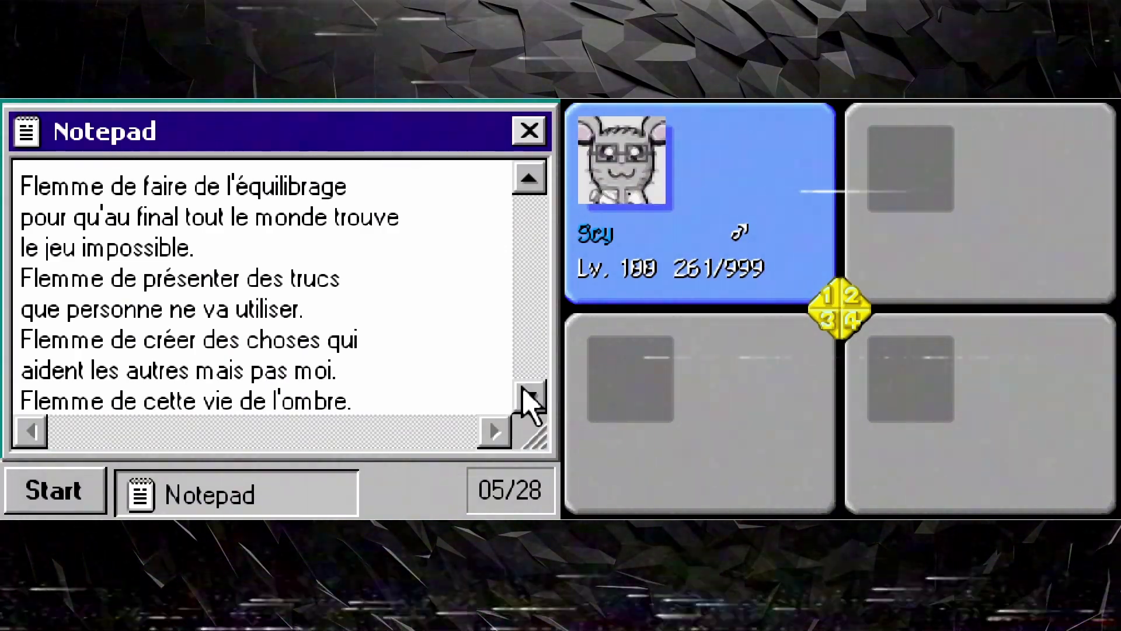
{"action": "left_click", "coordinate": [531, 399]}
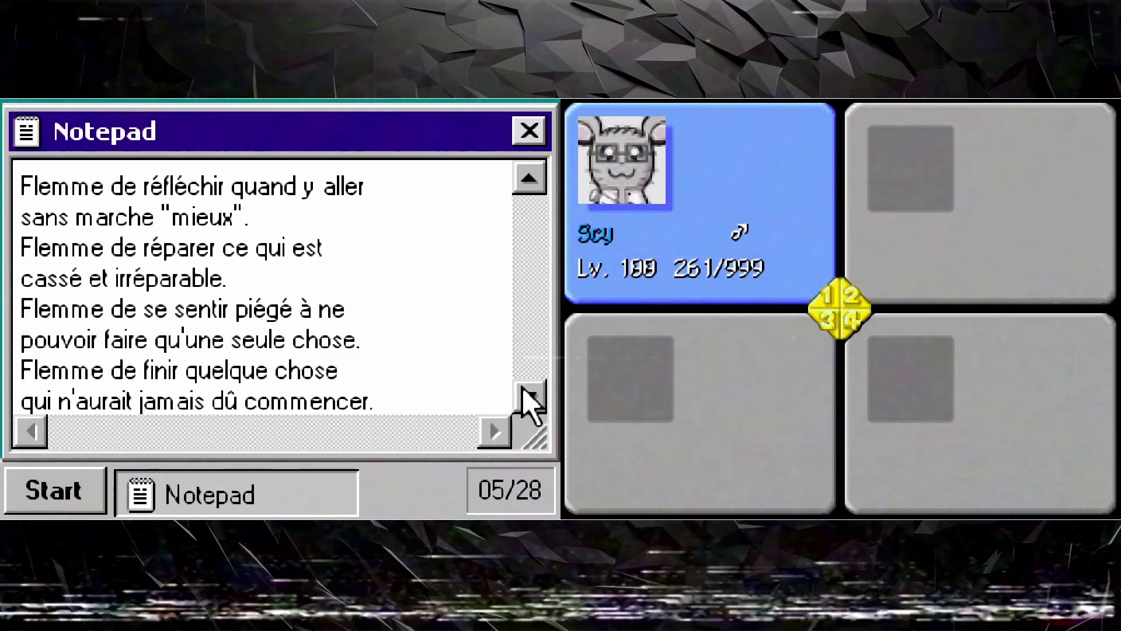
{"action": "key", "text": "Return"}
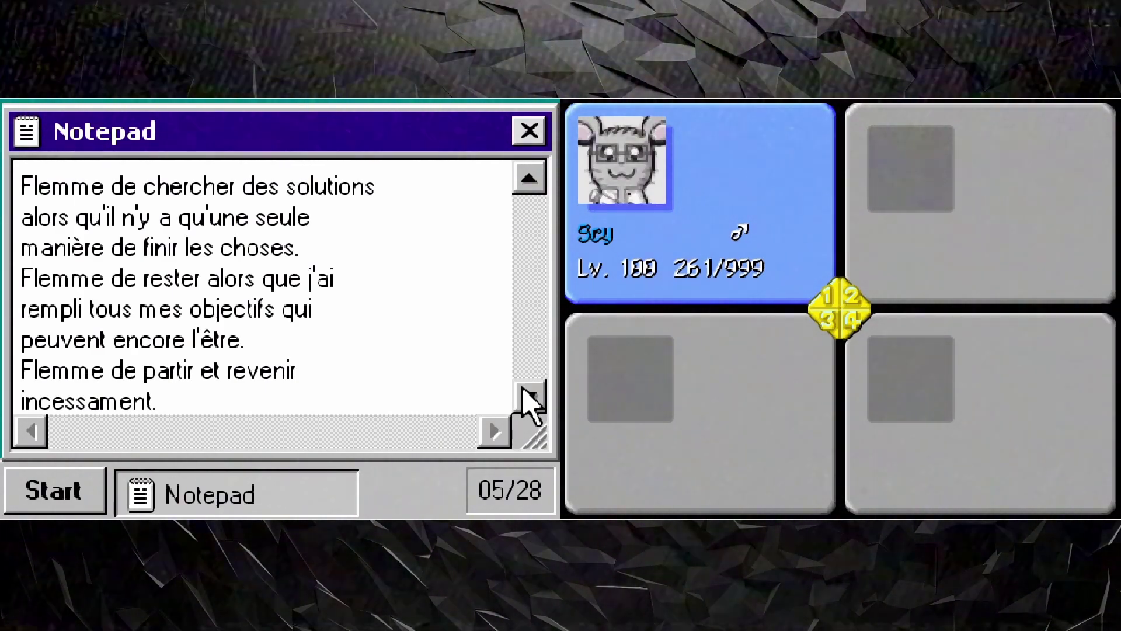
{"action": "left_click", "coordinate": [528, 397]}
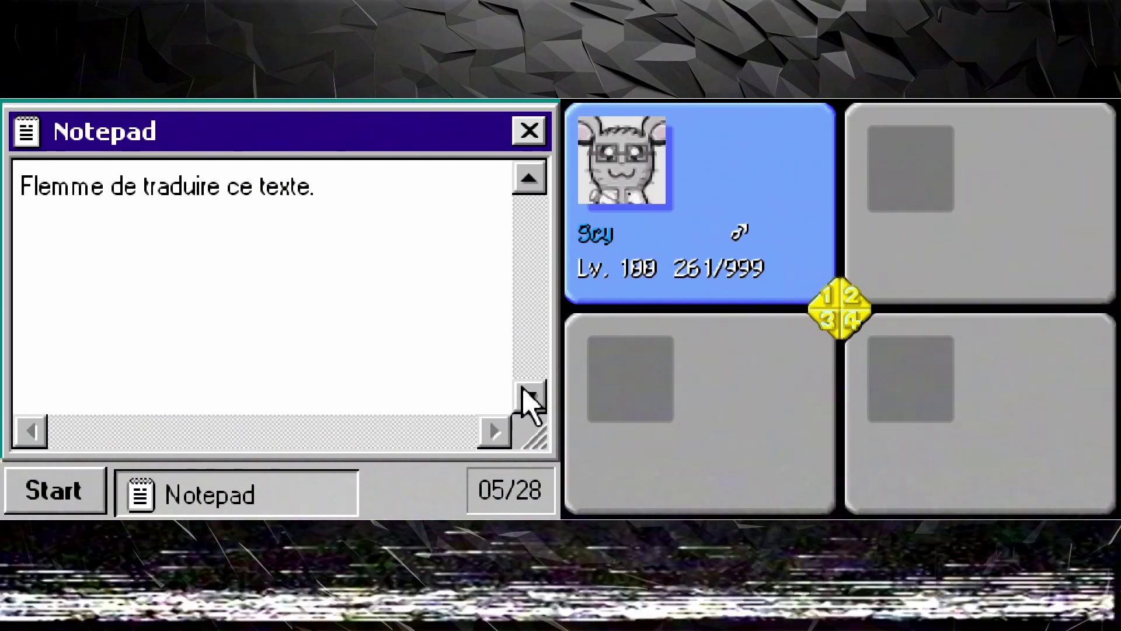
Step: Close the Flemme note, then open ULTIMATE TEST.txt from the Recycle Bin and read it to the end
{"action": "left_click", "coordinate": [529, 130]}
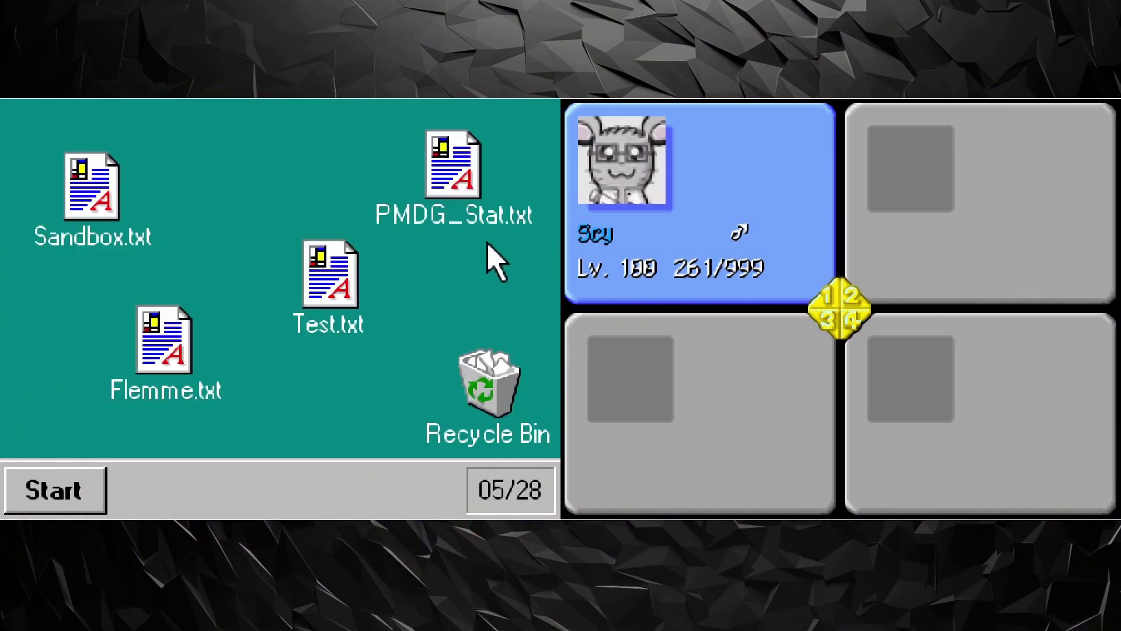
{"action": "double_click", "coordinate": [475, 391]}
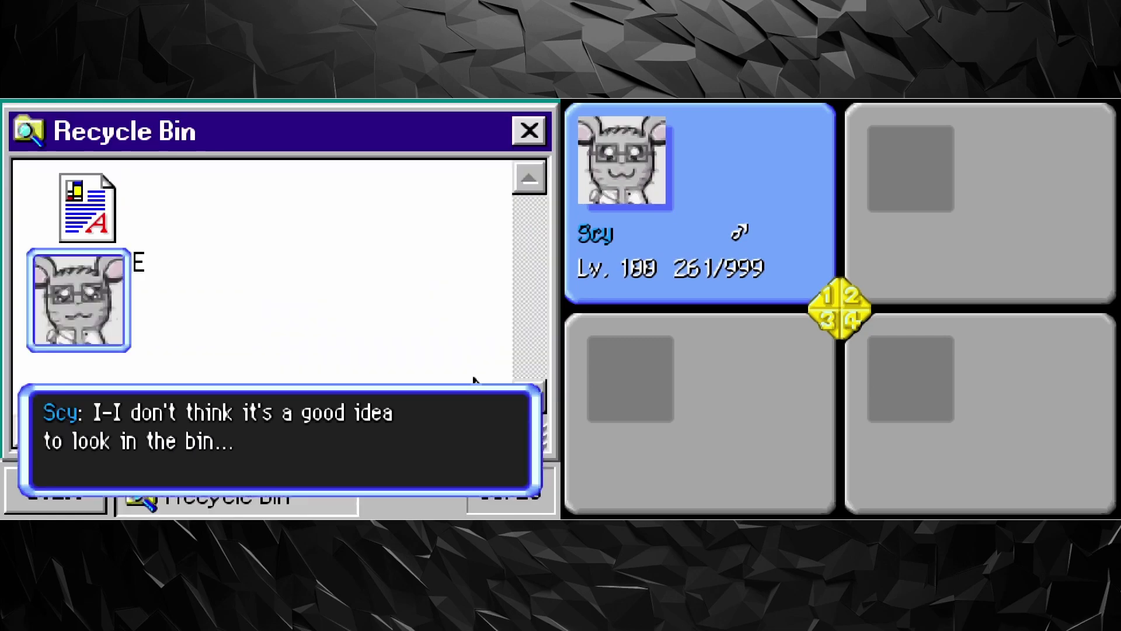
{"action": "left_click", "coordinate": [473, 378]}
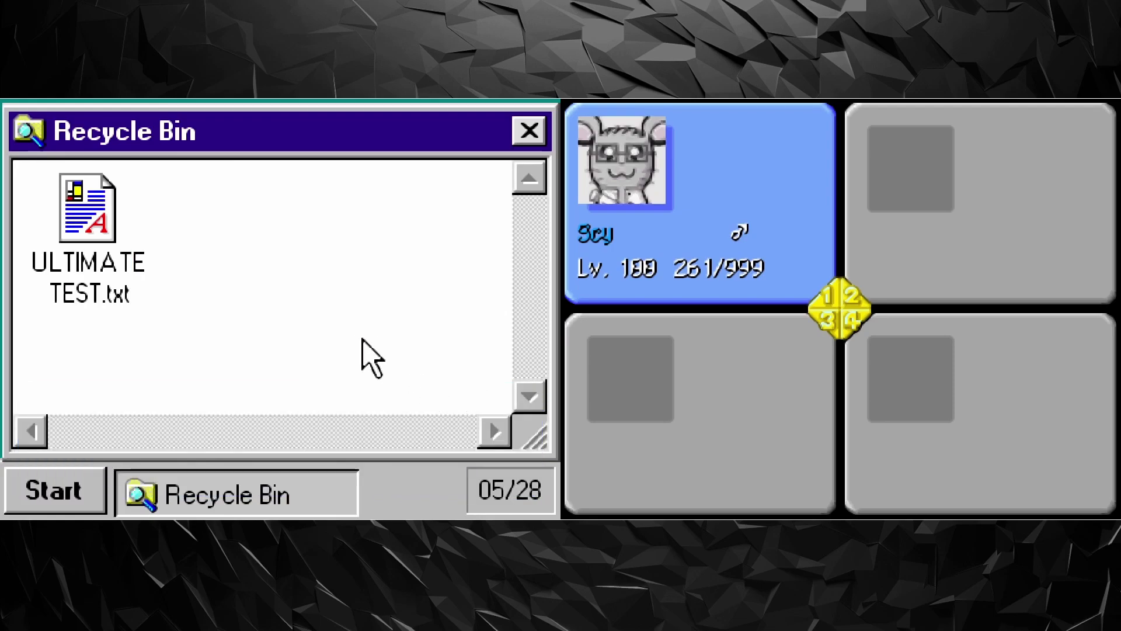
{"action": "double_click", "coordinate": [85, 226]}
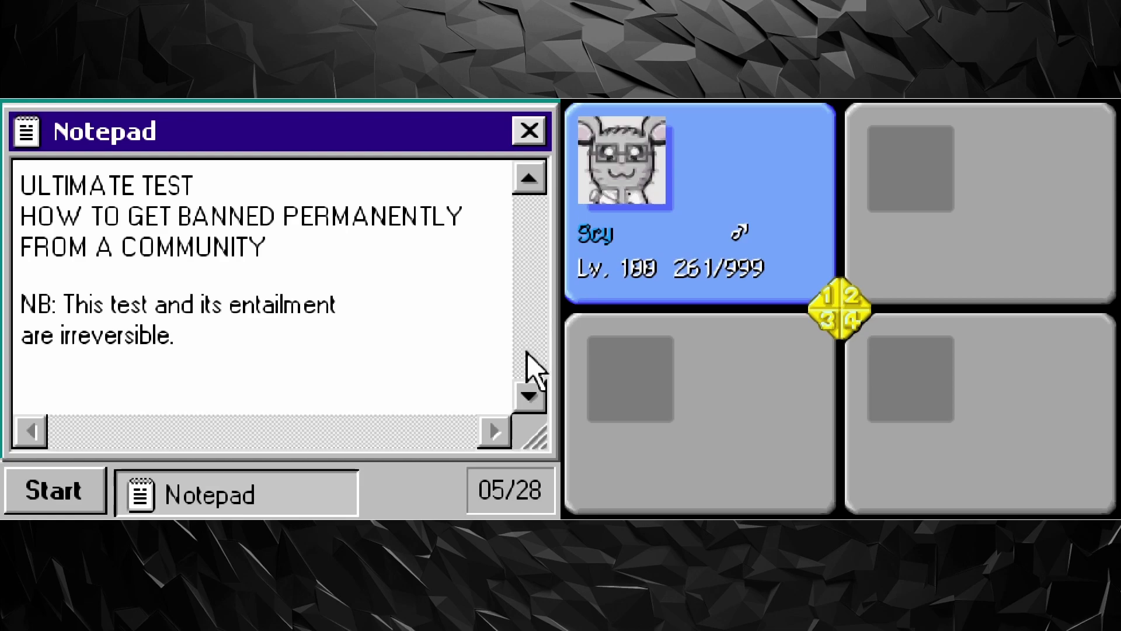
{"action": "left_click", "coordinate": [529, 393]}
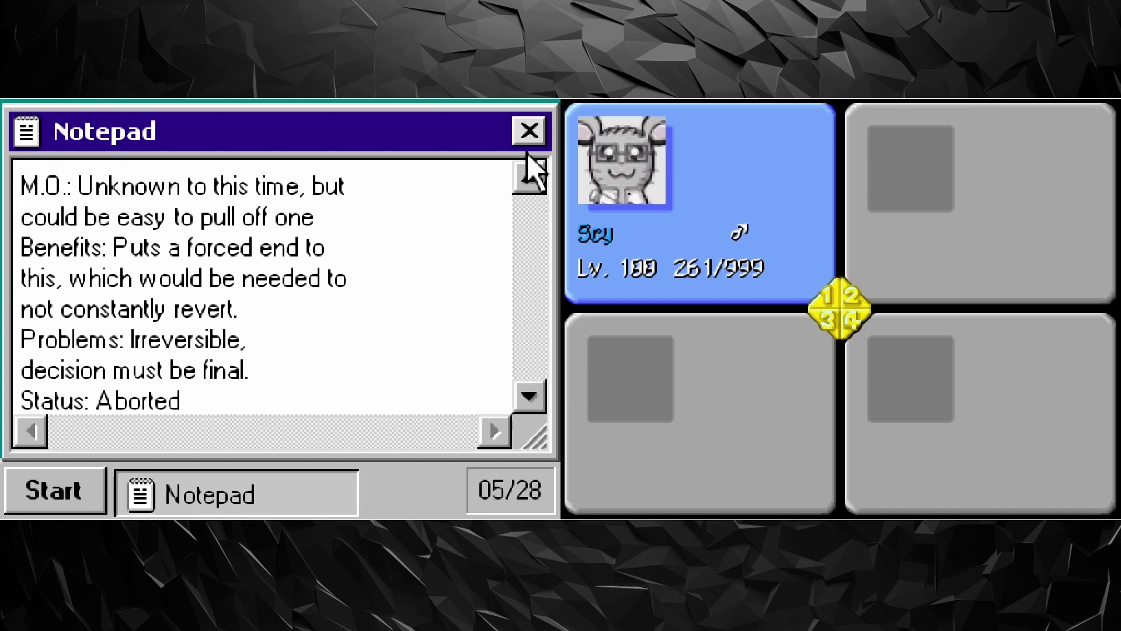
Step: Close the ULTIMATE TEST note, dismiss Scy, and shut down the computer from Start
{"action": "left_click", "coordinate": [529, 132]}
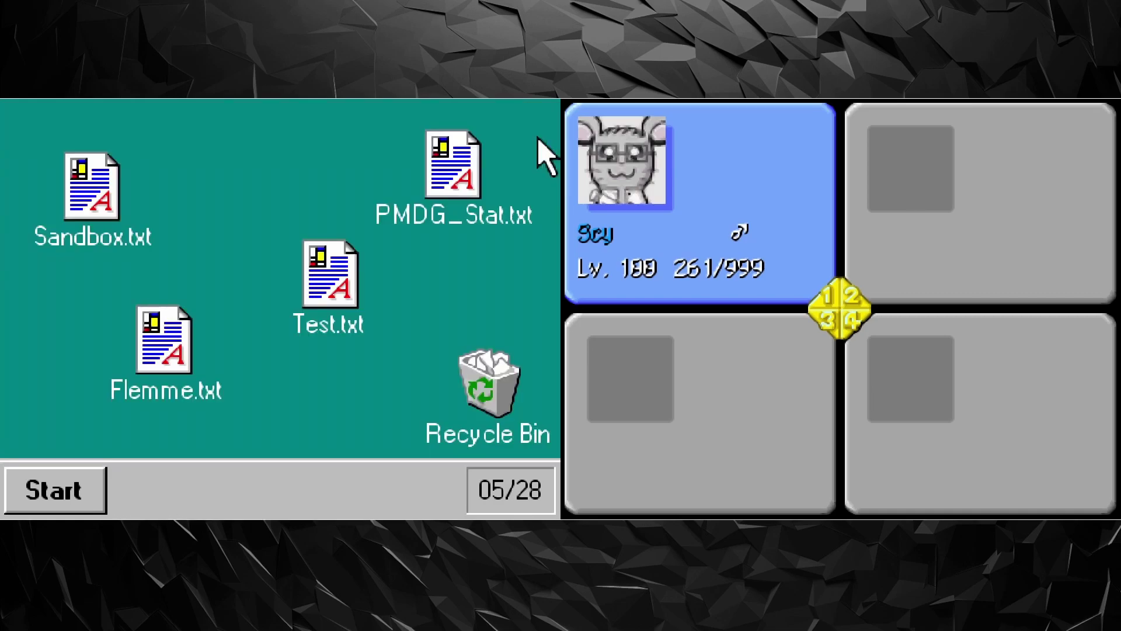
{"action": "left_click", "coordinate": [538, 139]}
{"action": "left_click", "coordinate": [79, 490]}
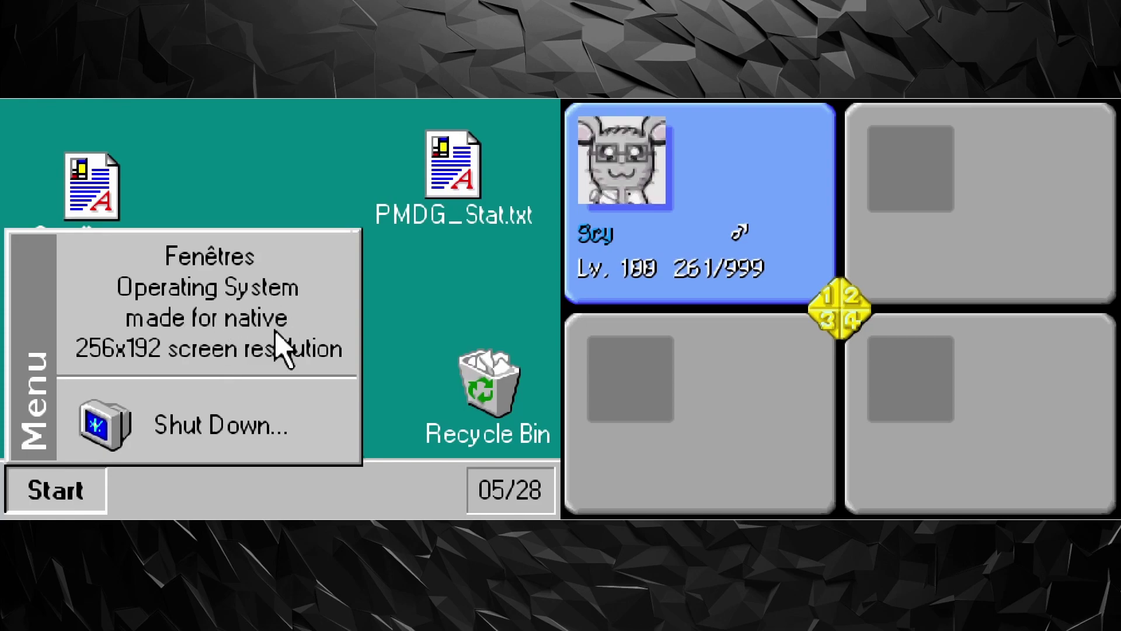
{"action": "left_click", "coordinate": [230, 431]}
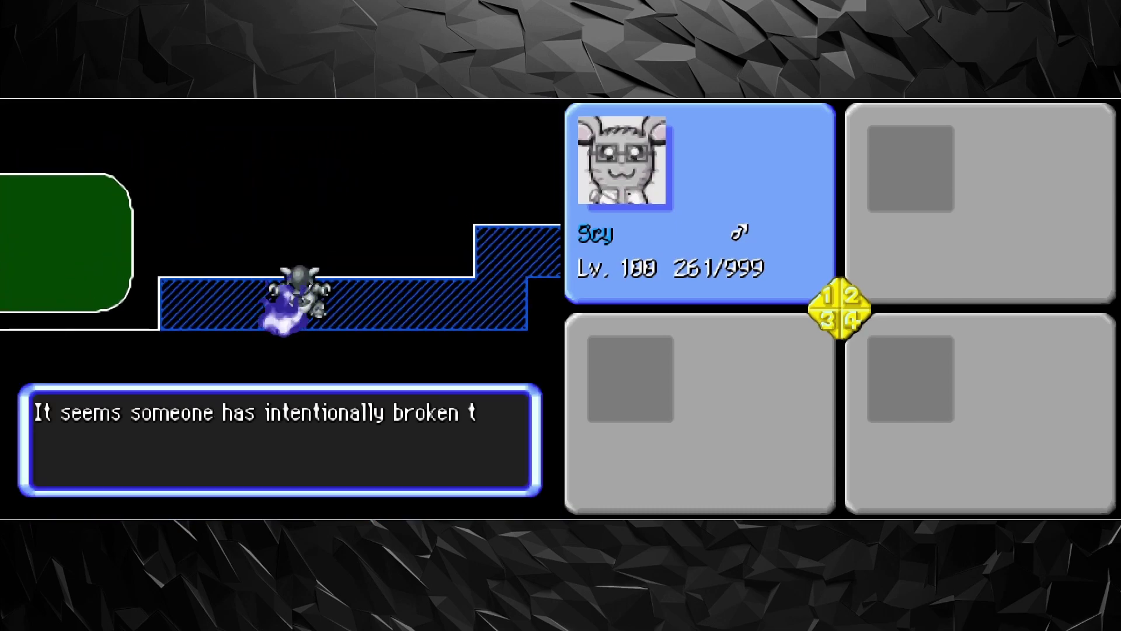
Step: Collect the Reviver Seeds, Radar Orb and Heal Seed in the room
{"action": "key", "text": "Return"}
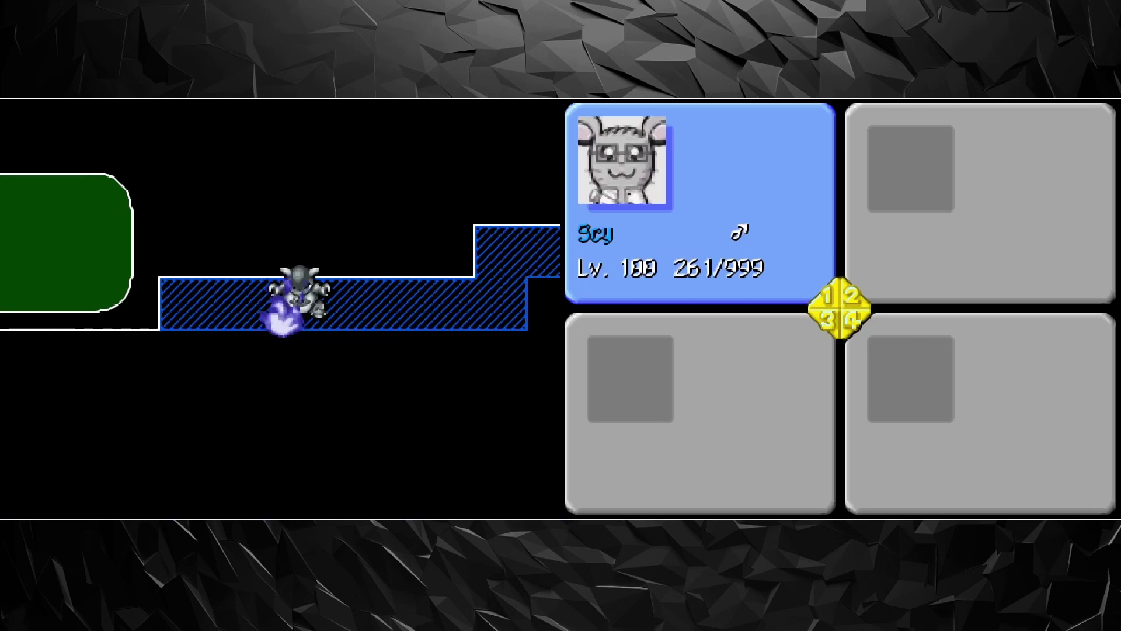
{"action": "key", "text": "Right"}
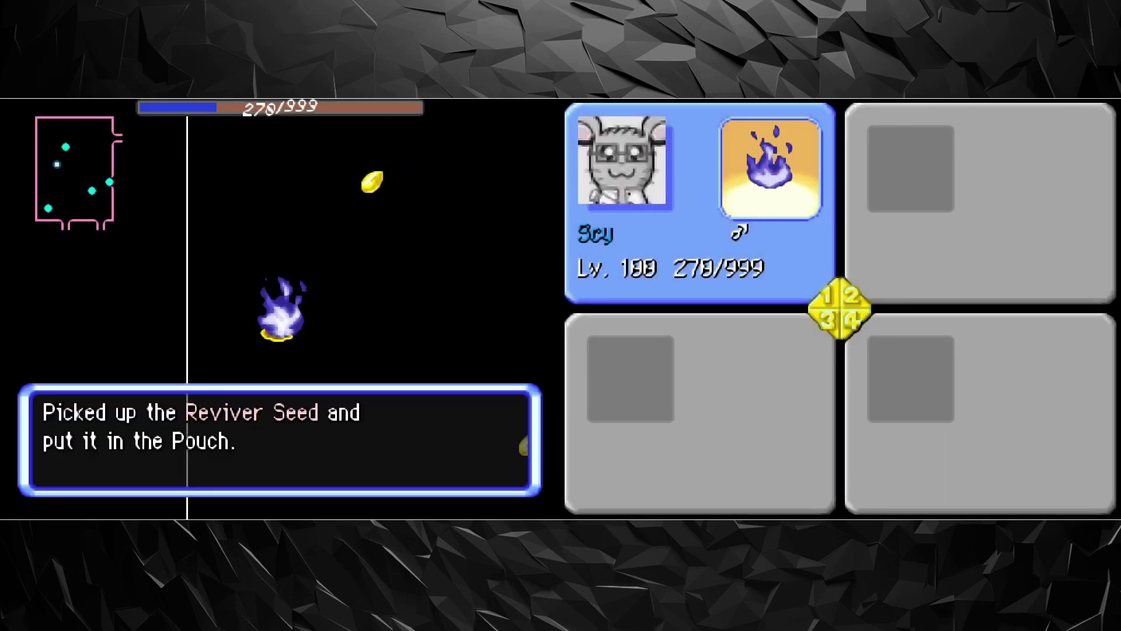
{"action": "key", "text": "Up+Right"}
{"action": "key", "text": "Right"}
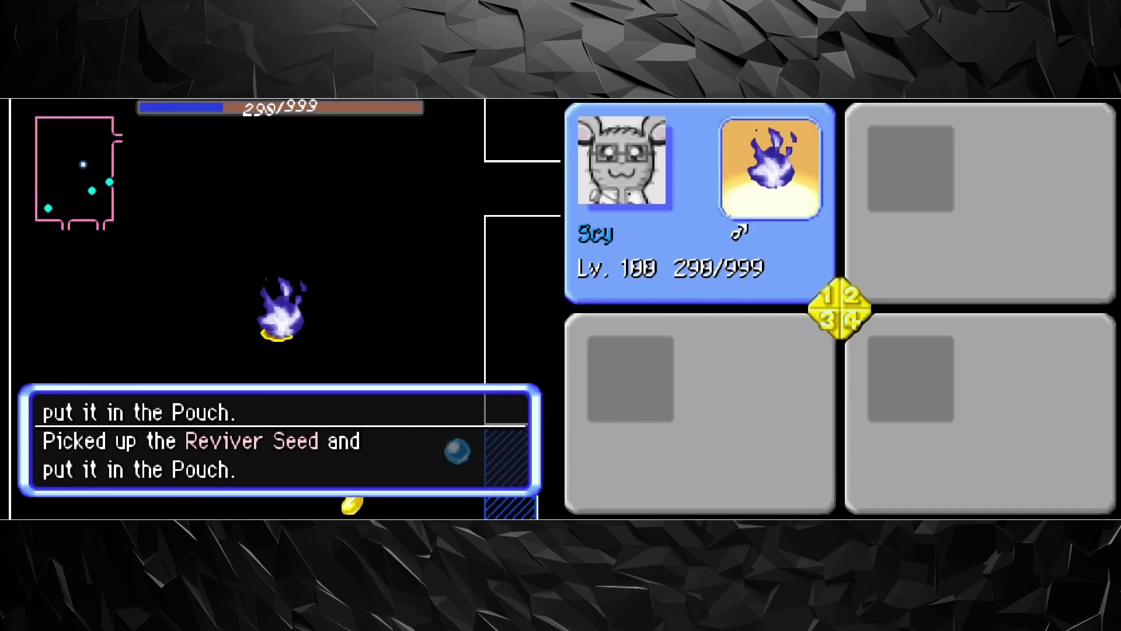
{"action": "key", "text": "Down+Right"}
{"action": "key", "text": "Right"}
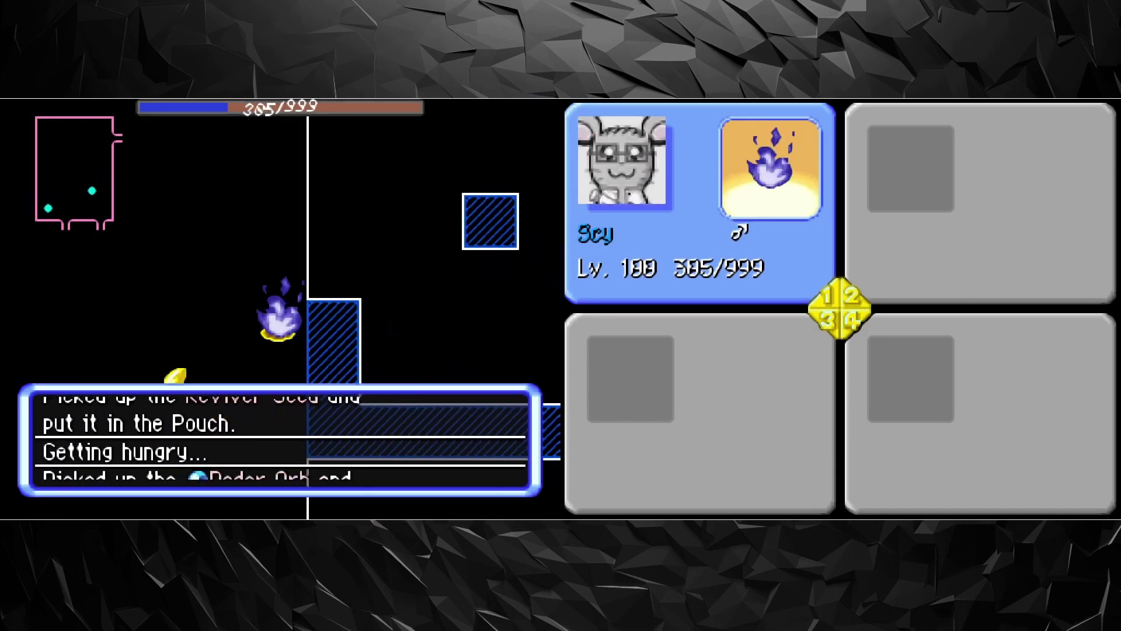
{"action": "key", "text": "Left"}
{"action": "key", "text": "Left"}
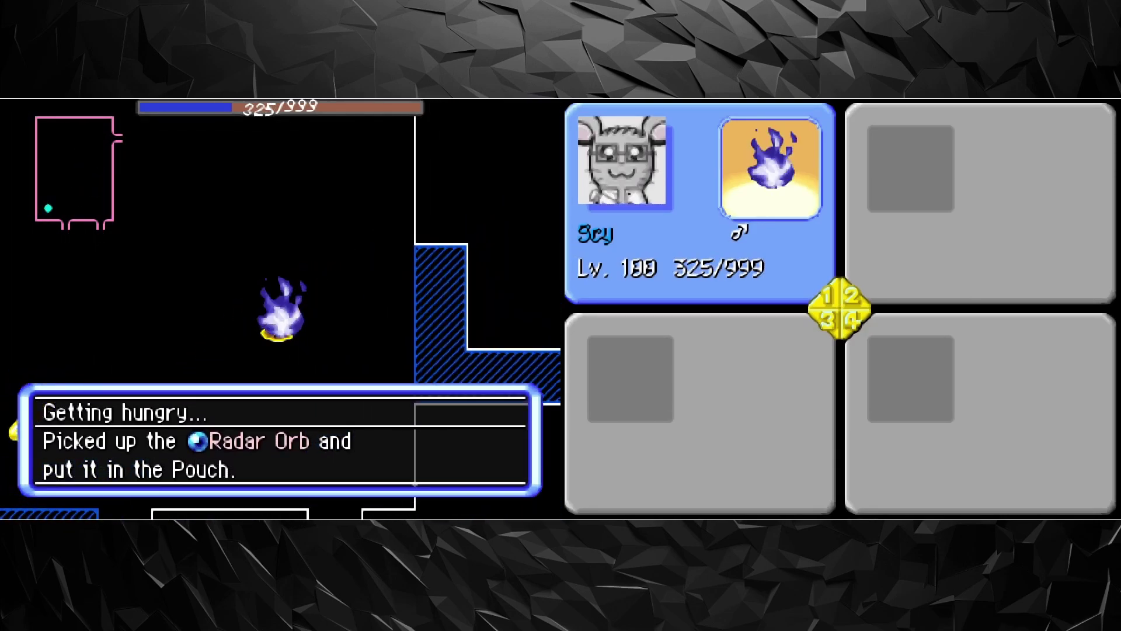
{"action": "key", "text": "Left"}
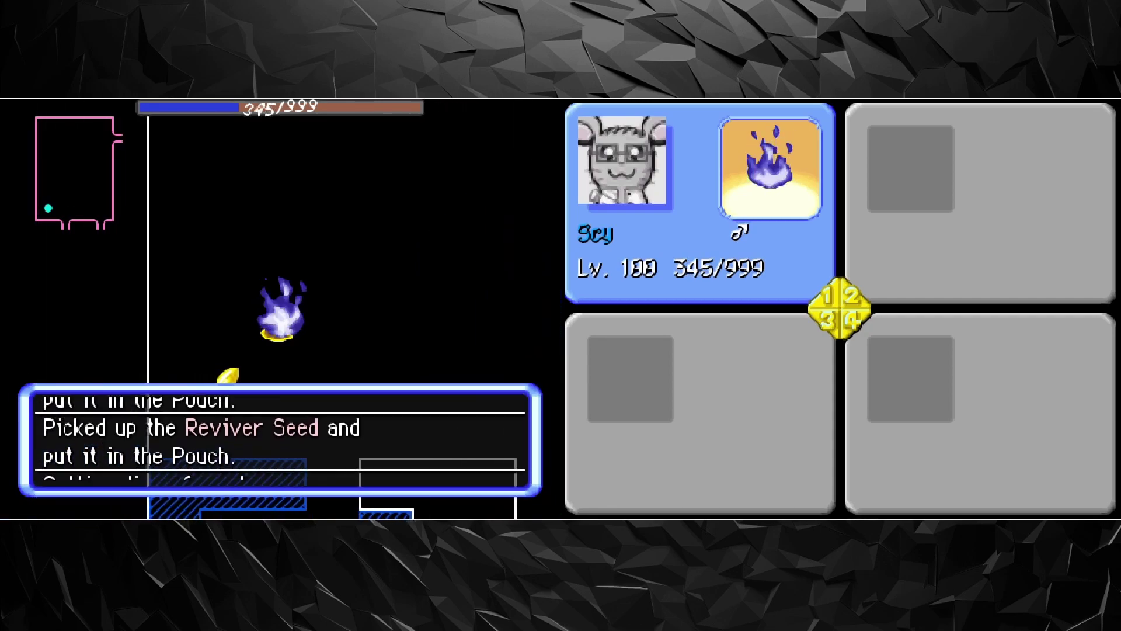
{"action": "key", "text": "Left+Down"}
Step: Check the TODO List under Others, walk a few tiles, and open the Pouch
{"action": "key", "text": "Escape"}
{"action": "key", "text": "Down"}
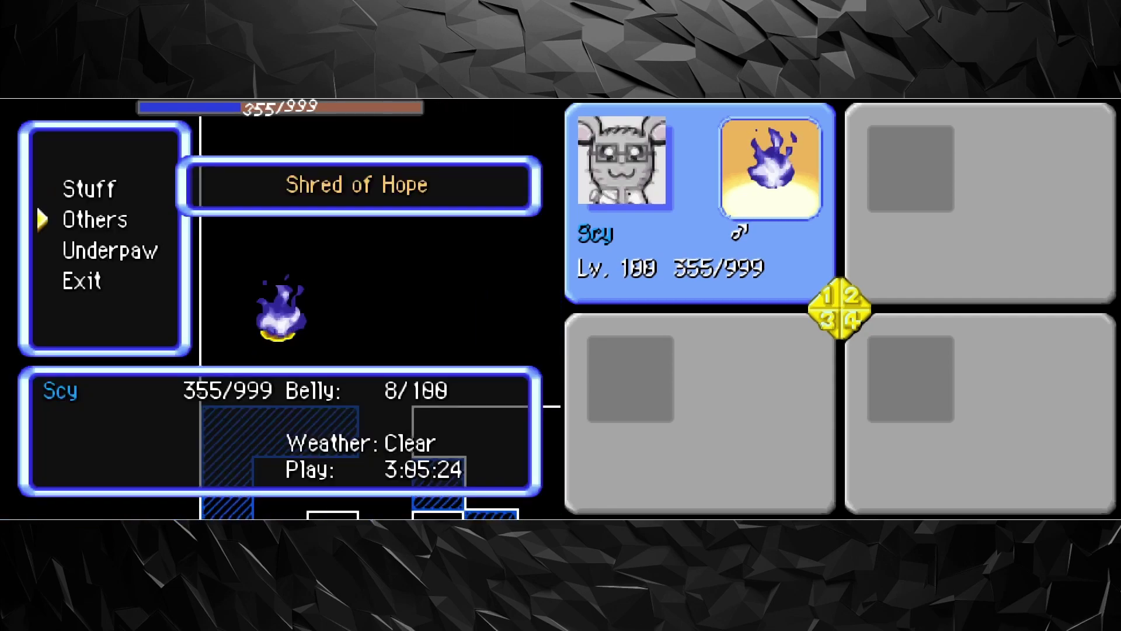
{"action": "key", "text": "Return"}
{"action": "key", "text": "Return"}
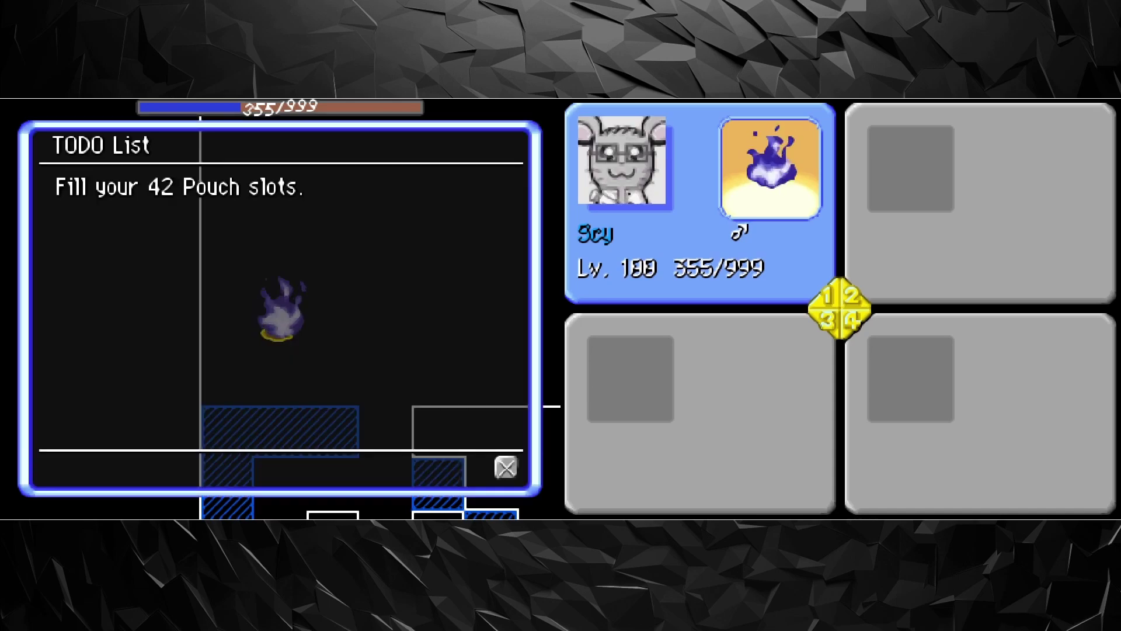
{"action": "key", "text": "Escape"}
{"action": "key", "text": "Escape"}
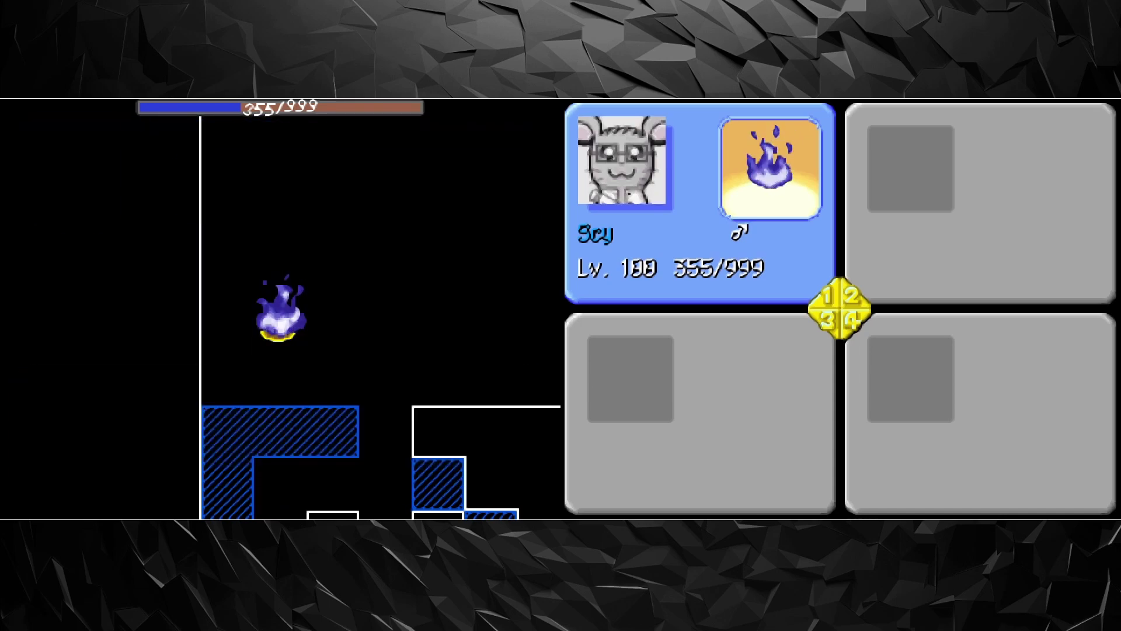
{"action": "key", "text": "Down"}
{"action": "key", "text": "Down"}
{"action": "key", "text": "Down"}
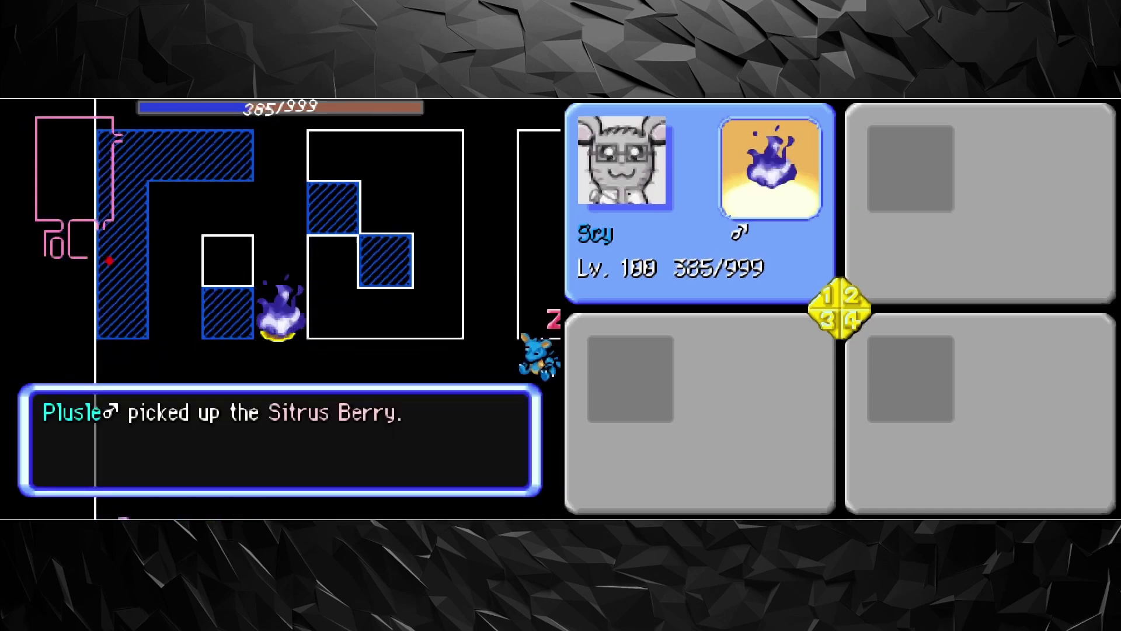
{"action": "key", "text": "Down"}
{"action": "key", "text": "Left"}
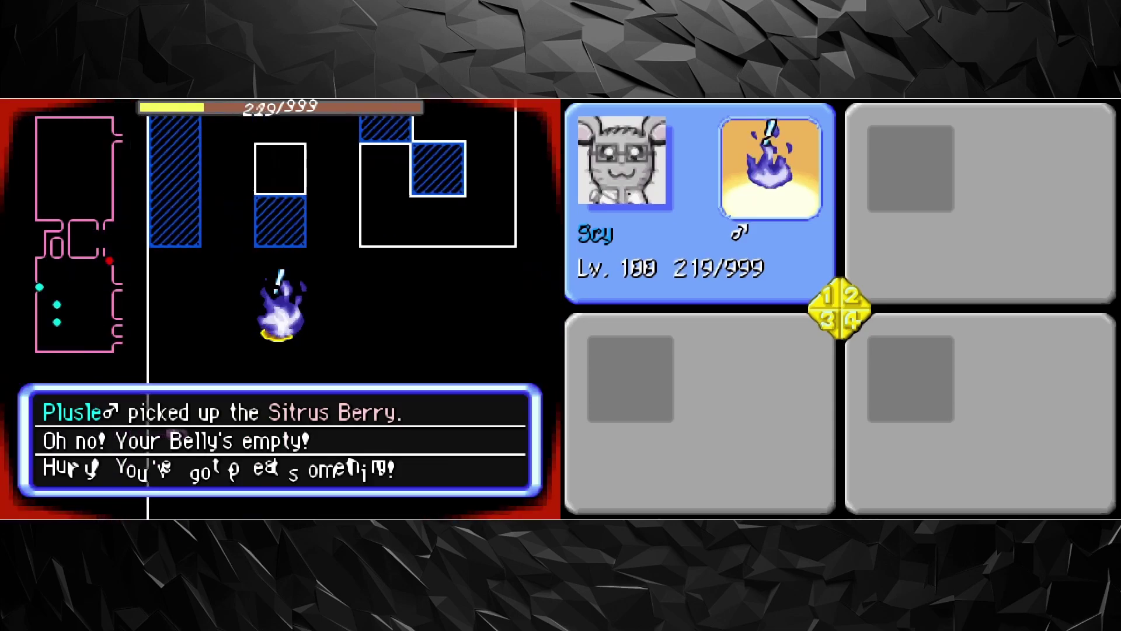
{"action": "key", "text": "i"}
Step: Browse both Pouch pages past the Plain and Heal Seeds, then close it and step left
{"action": "key", "text": "Down"}
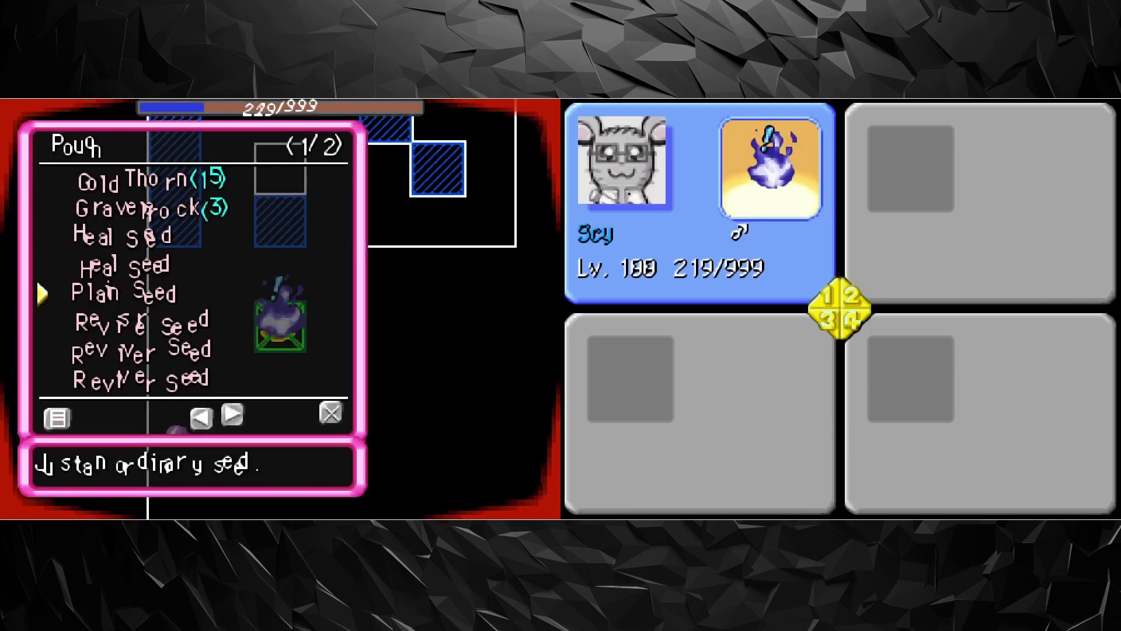
{"action": "key", "text": "Right"}
{"action": "key", "text": "Left"}
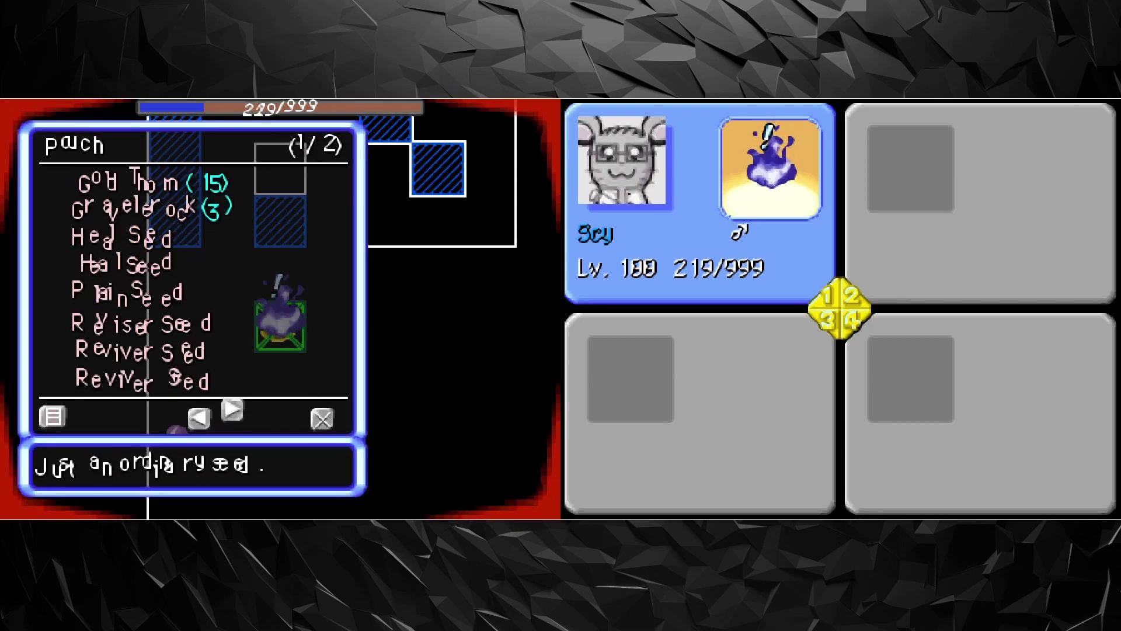
{"action": "key", "text": "Up"}
{"action": "key", "text": "Escape"}
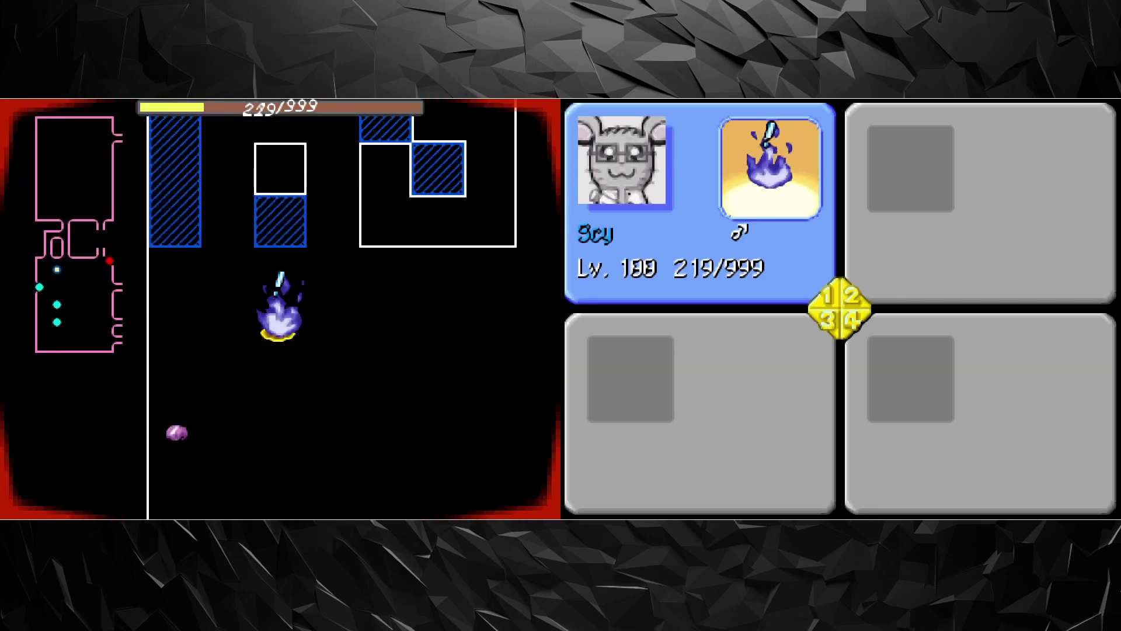
{"action": "key", "text": "Left"}
{"action": "key", "text": "Left"}
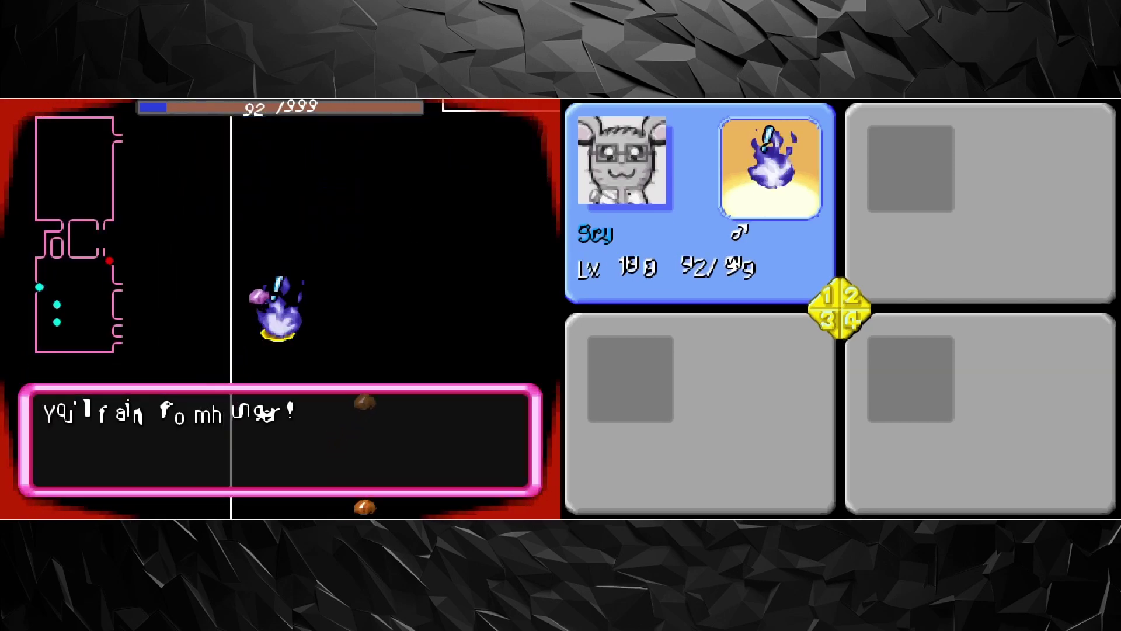
Step: Eat the Grimy Food and revive the fainted Scy with a Reviver Seed
{"action": "key", "text": "Escape"}
{"action": "key", "text": "Return"}
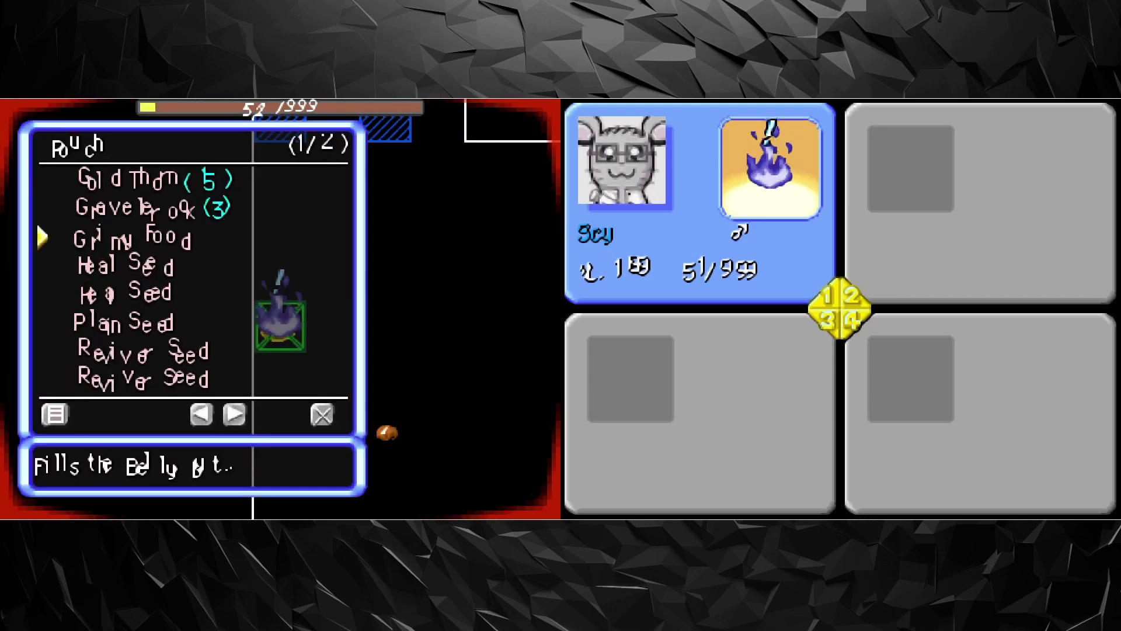
{"action": "key", "text": "Return"}
{"action": "key", "text": "Return"}
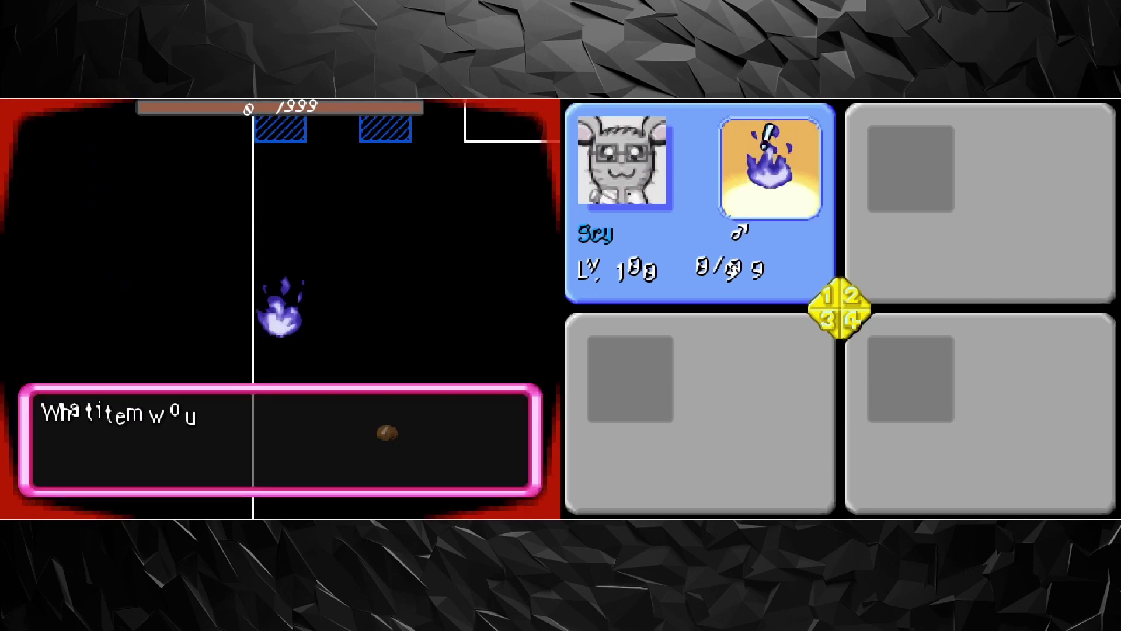
{"action": "key", "text": "Return"}
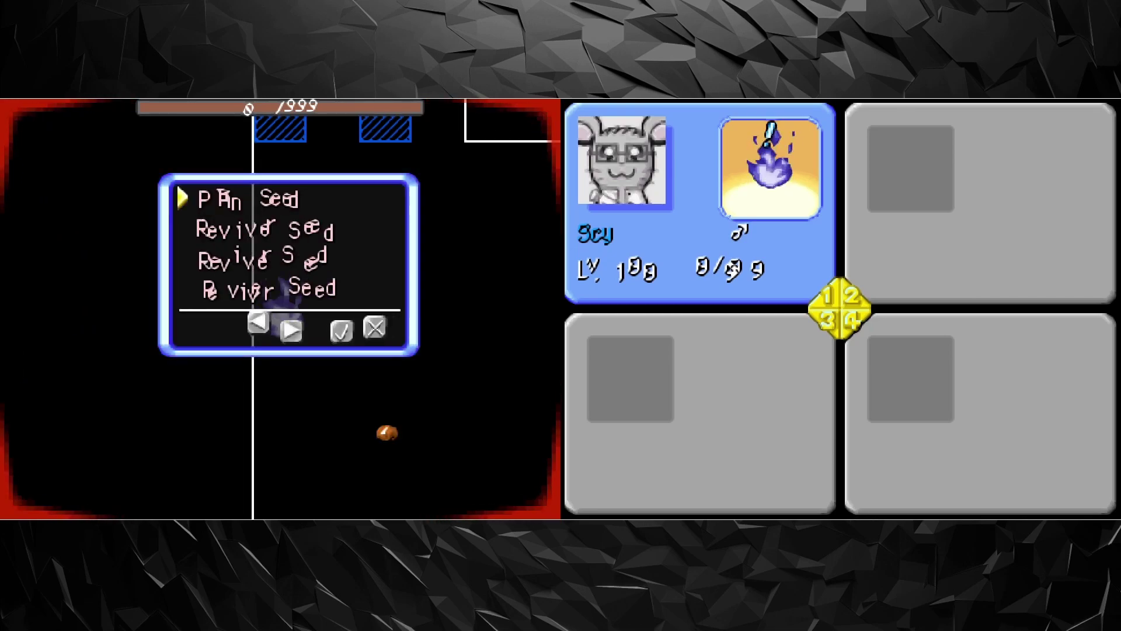
{"action": "key", "text": "Return"}
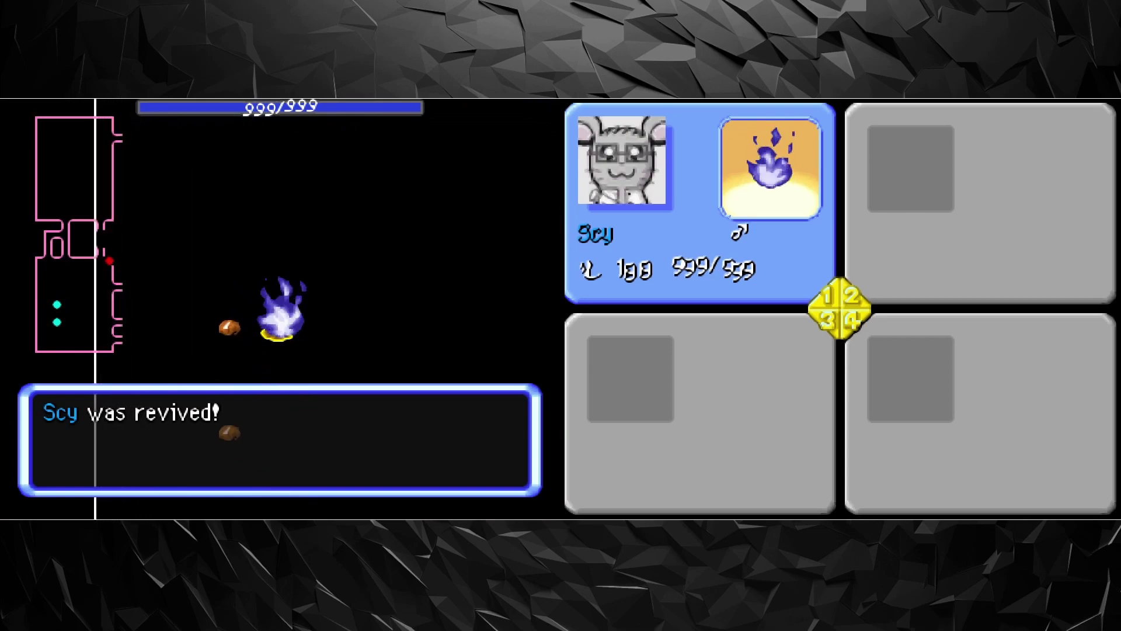
Step: Quick-save to slot 7 and walk right through the dungeon
{"action": "key", "text": "shift+F7"}
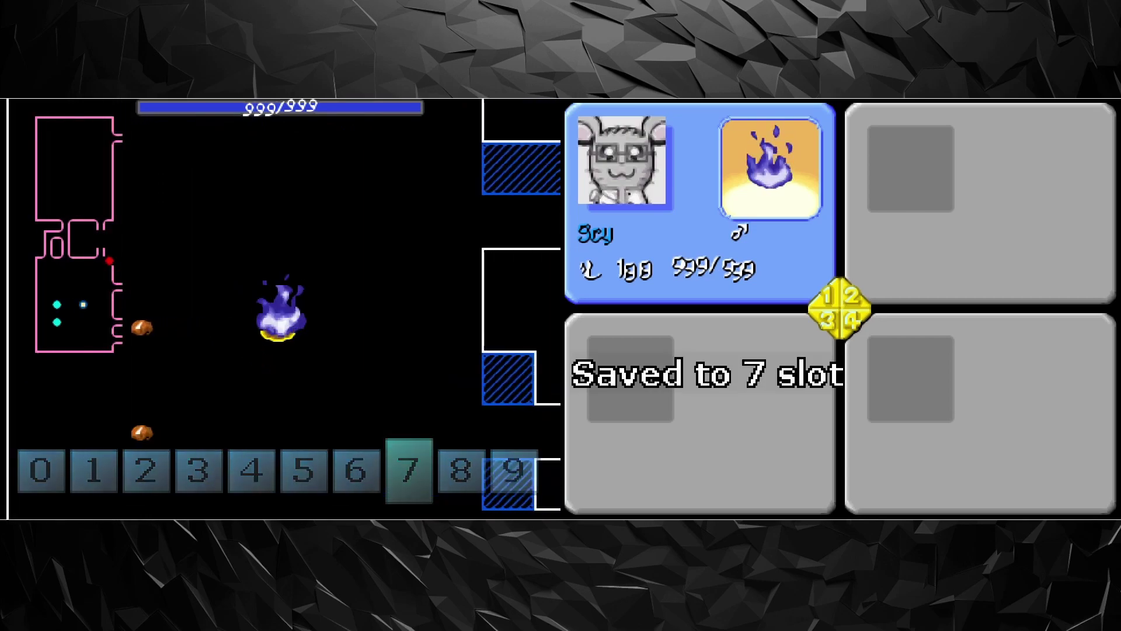
{"action": "key", "text": "Right"}
{"action": "key", "text": "Right"}
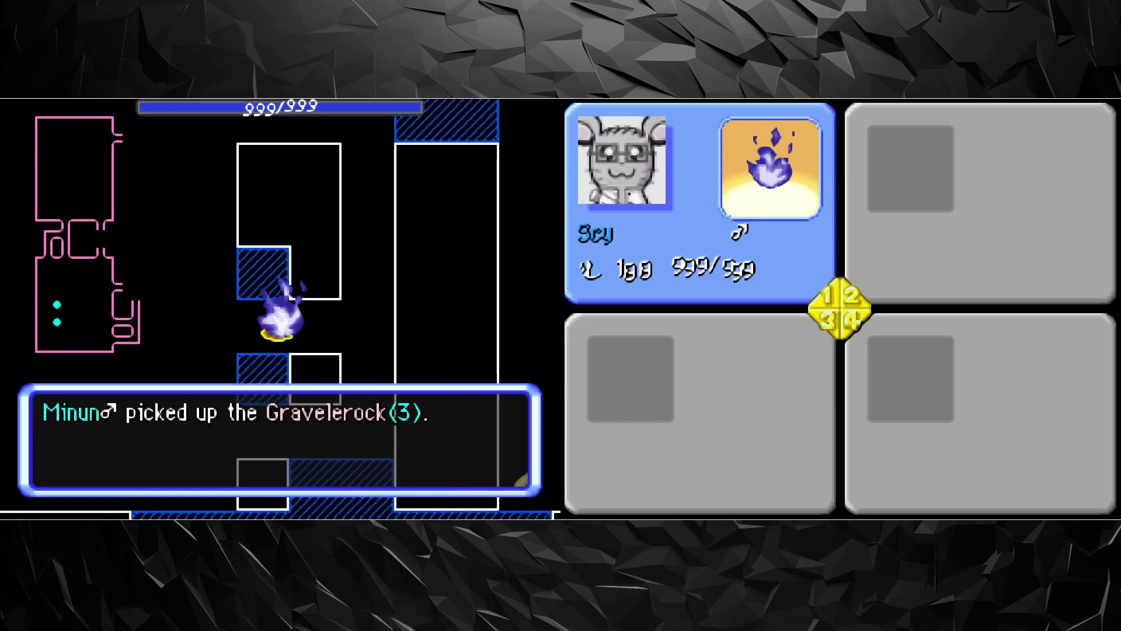
{"action": "key", "text": "Right"}
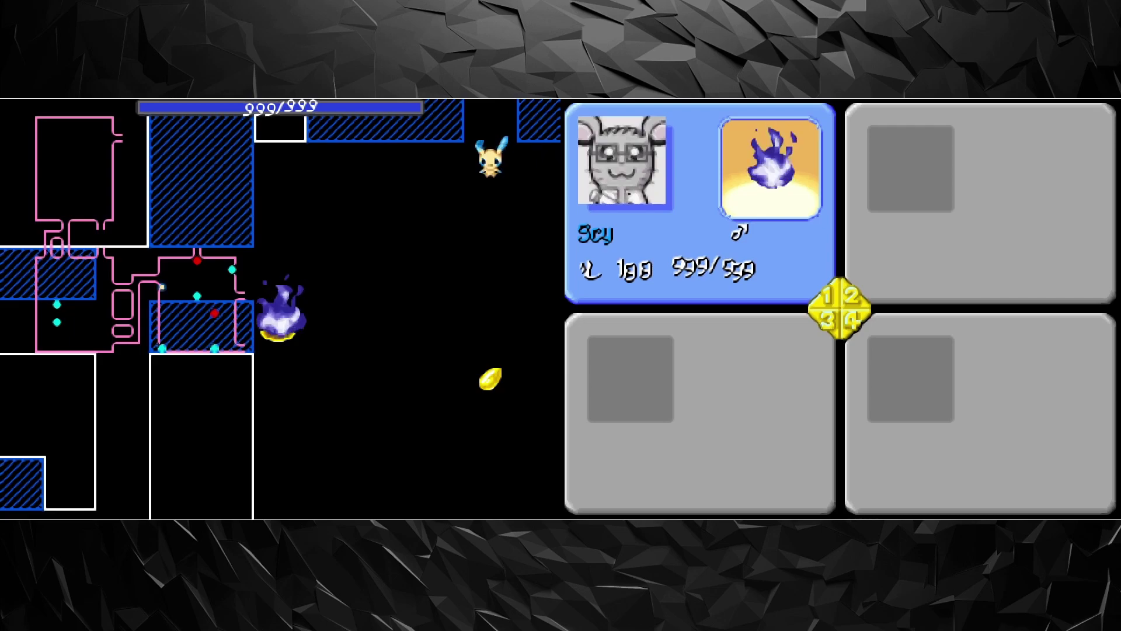
Step: Warp Scy, then grab the nearby Heal Seed, Gold Thorn and Sitrus Berry
{"action": "key", "text": "x"}
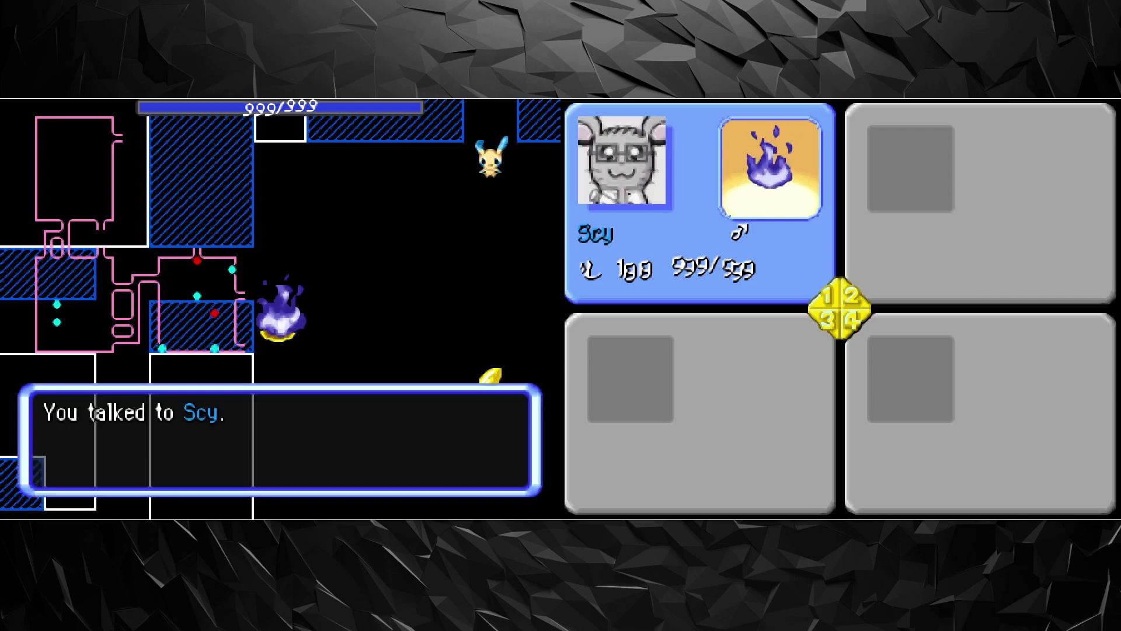
{"action": "key", "text": "x"}
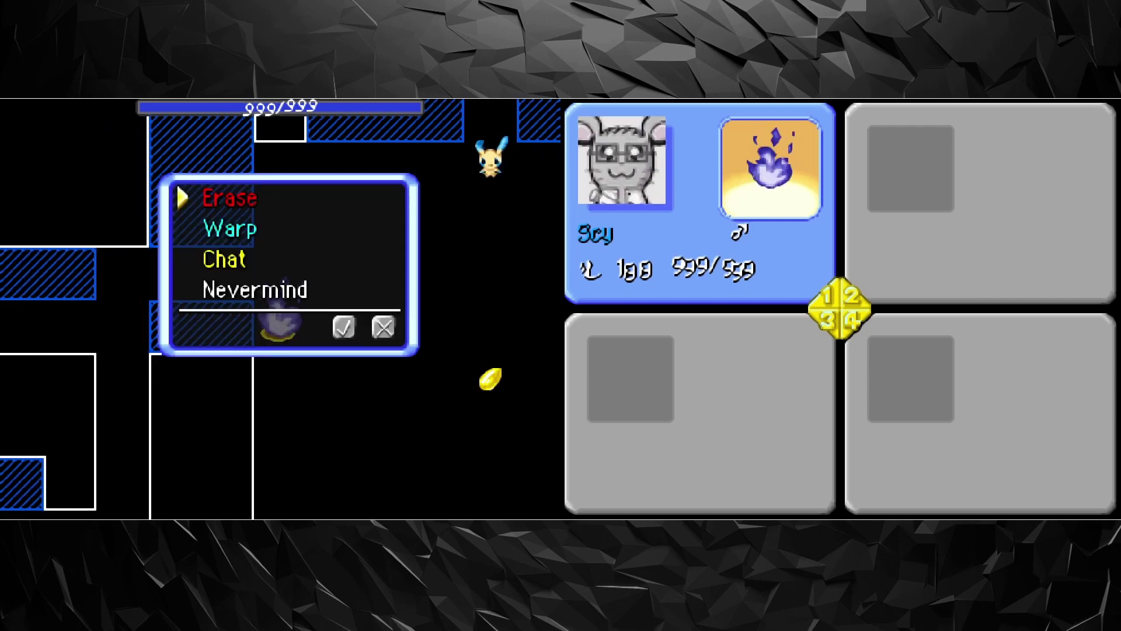
{"action": "key", "text": "z"}
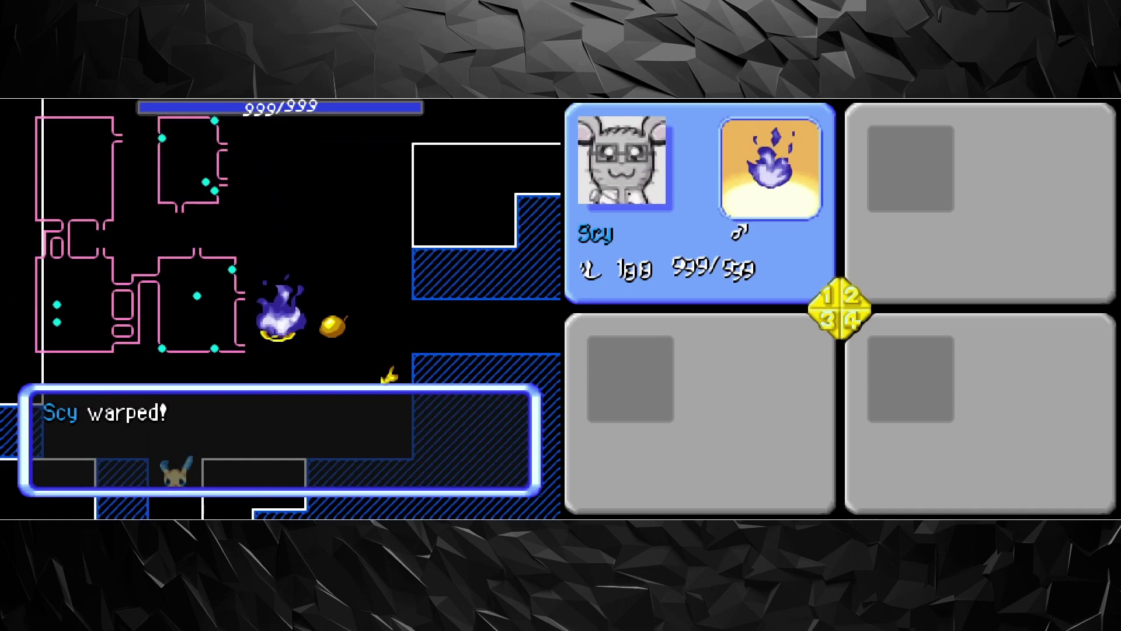
{"action": "key", "text": "Right"}
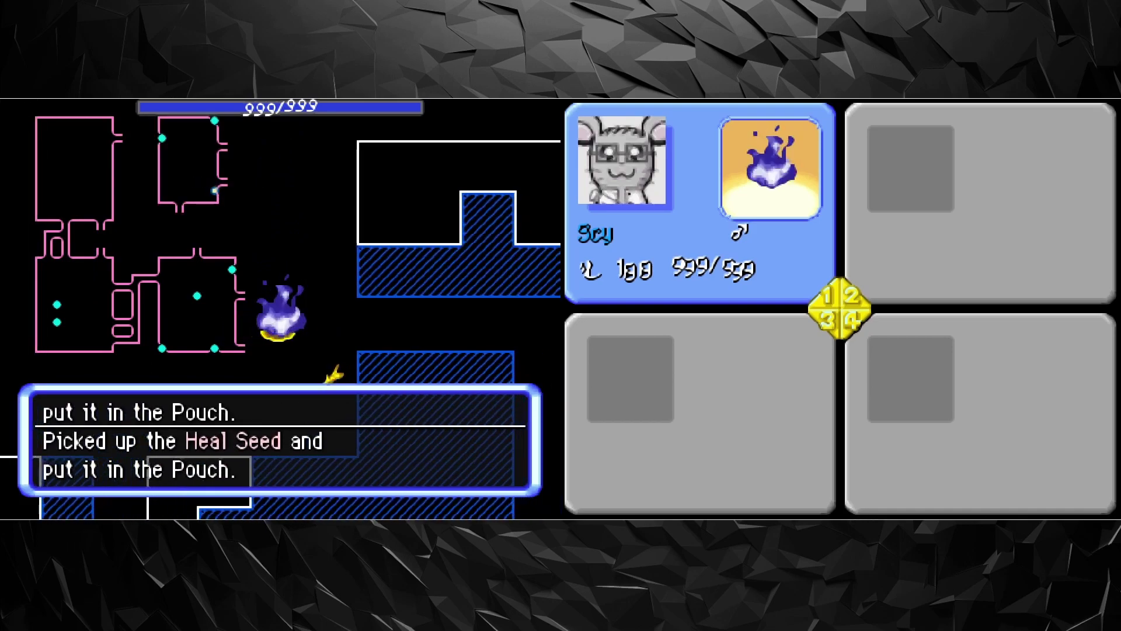
{"action": "key", "text": "Right"}
{"action": "key", "text": "Left"}
{"action": "key", "text": "Left"}
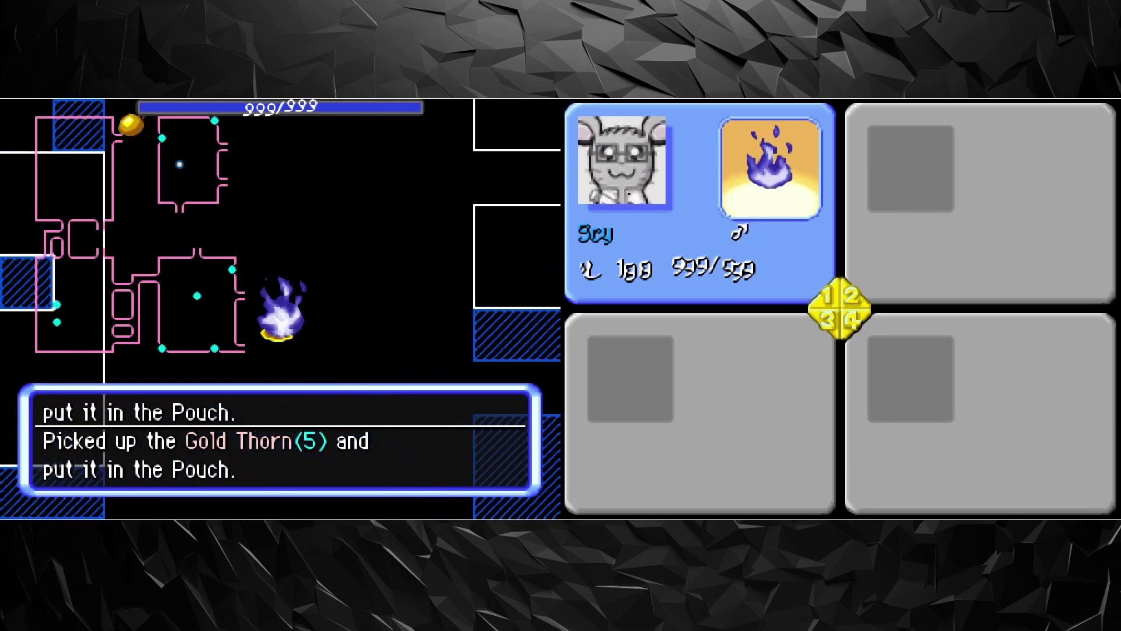
{"action": "key", "text": "Up+Left"}
{"action": "key", "text": "Up+Left"}
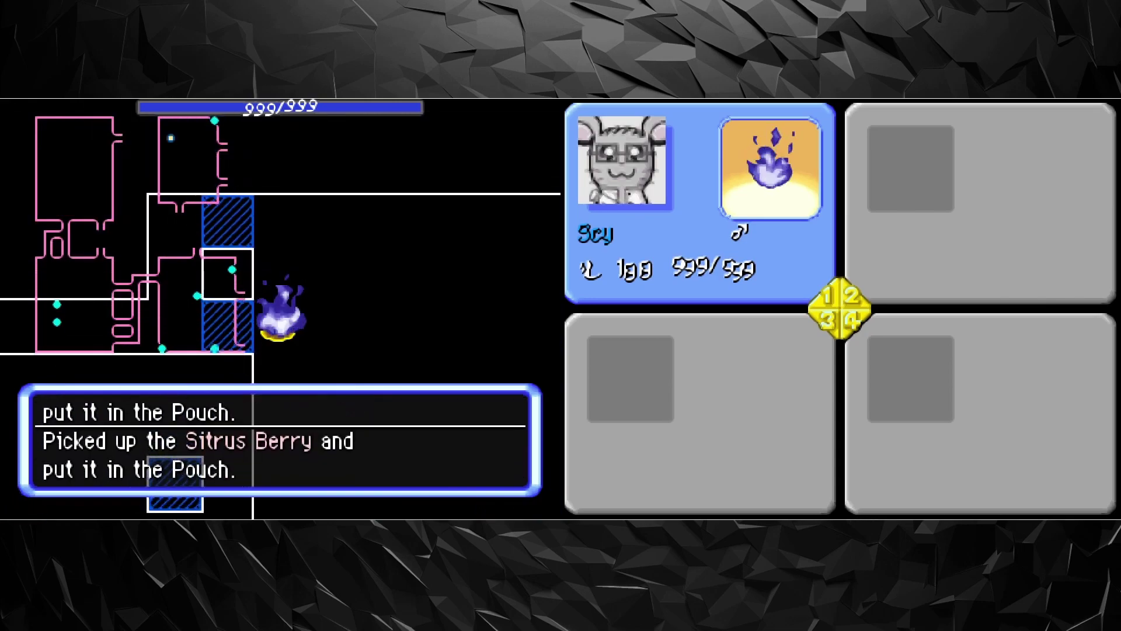
Step: Pick up the Radar Orb and keep walking through the dungeon
{"action": "key", "text": "Right"}
{"action": "key", "text": "Right"}
{"action": "key", "text": "Right"}
{"action": "key", "text": "Up+Right"}
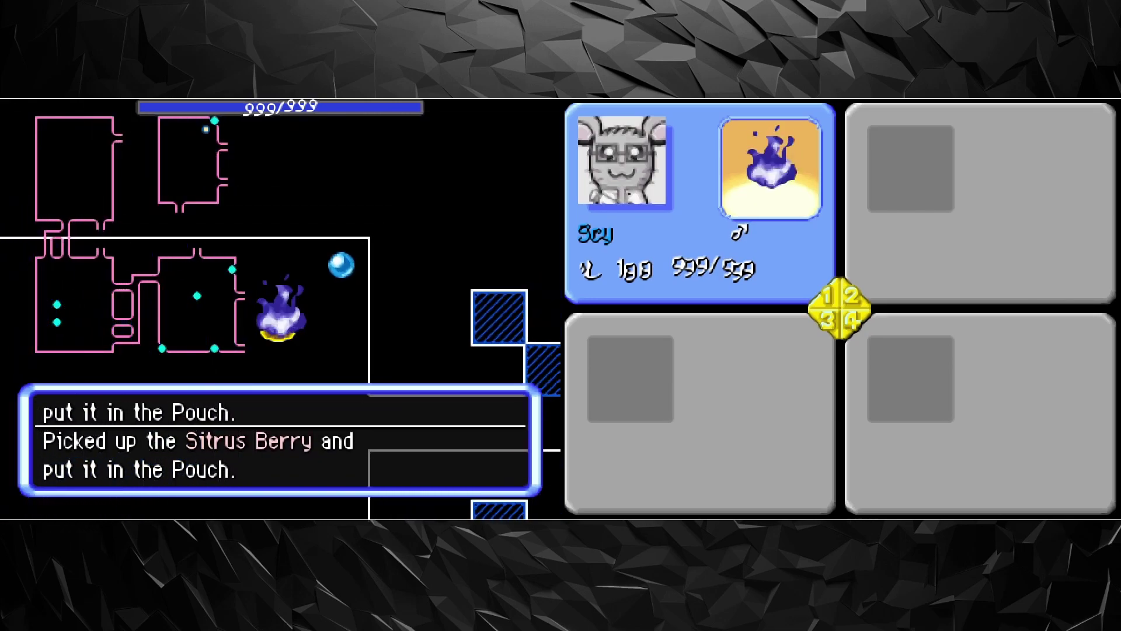
{"action": "key", "text": "Up+Right"}
{"action": "key", "text": "Down"}
{"action": "key", "text": "Down"}
{"action": "key", "text": "Down"}
{"action": "key", "text": "Right"}
{"action": "key", "text": "Right"}
{"action": "key", "text": "Right"}
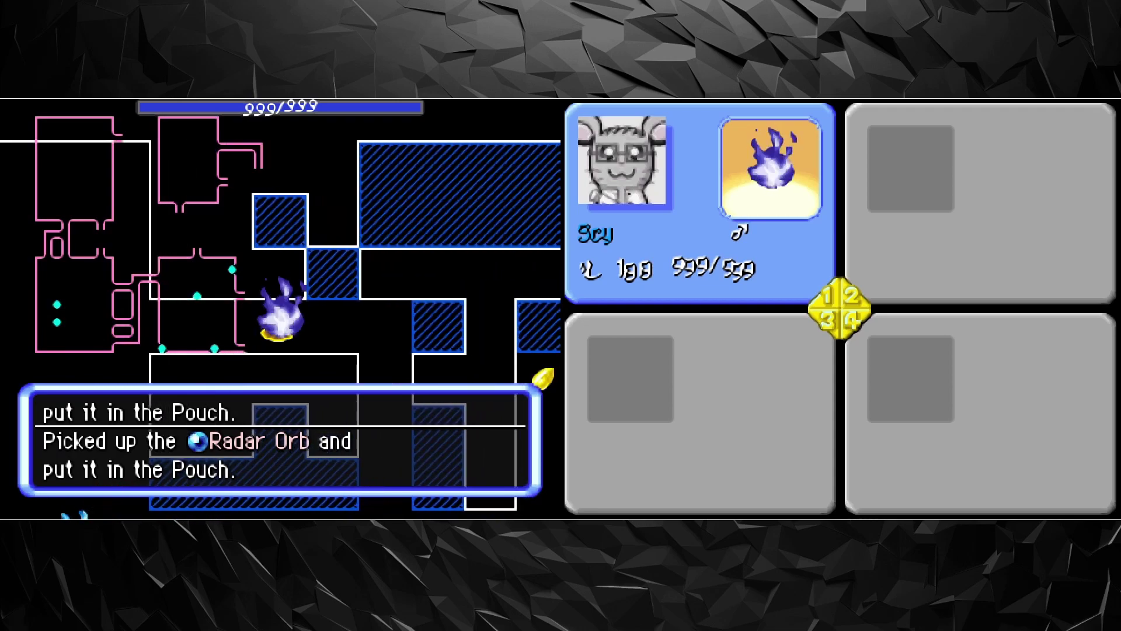
{"action": "key", "text": "Right"}
{"action": "key", "text": "Down"}
{"action": "key", "text": "Down"}
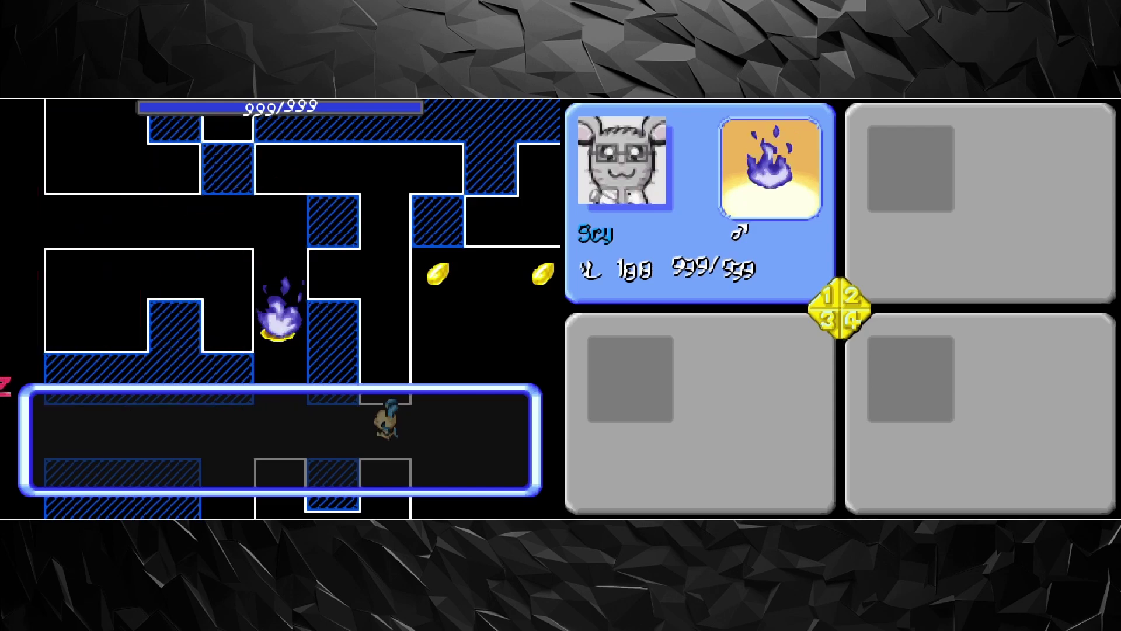
Step: Warp Scy and collect the two Reviser Seeds
{"action": "key", "text": "Escape"}
{"action": "key", "text": "Escape"}
{"action": "key", "text": "z"}
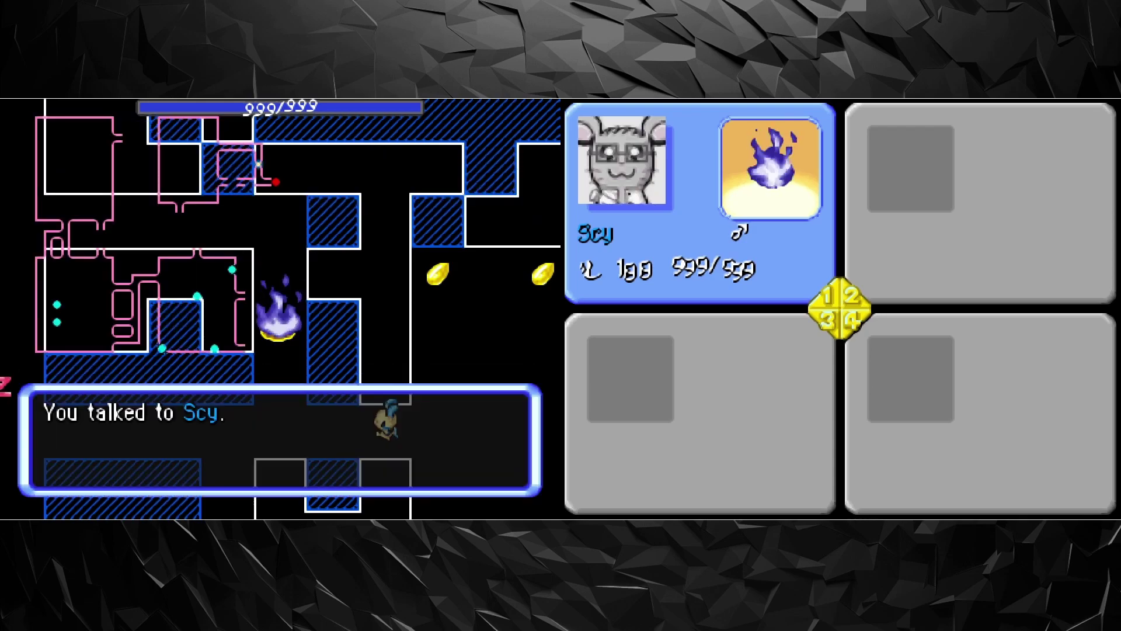
{"action": "key", "text": "z"}
{"action": "key", "text": "z"}
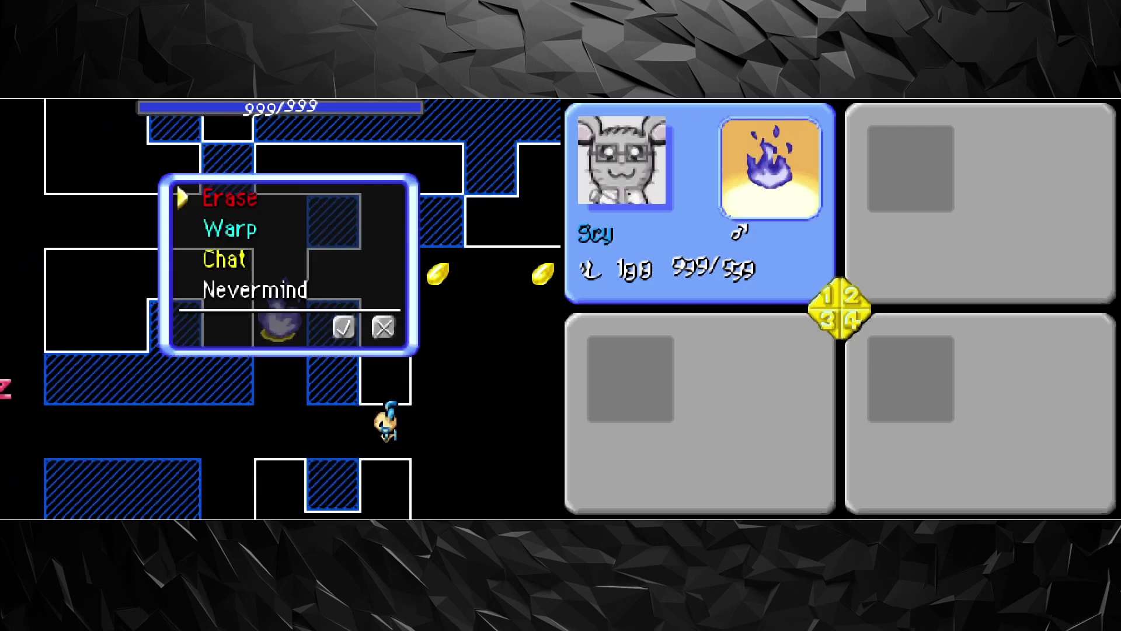
{"action": "key", "text": "Escape"}
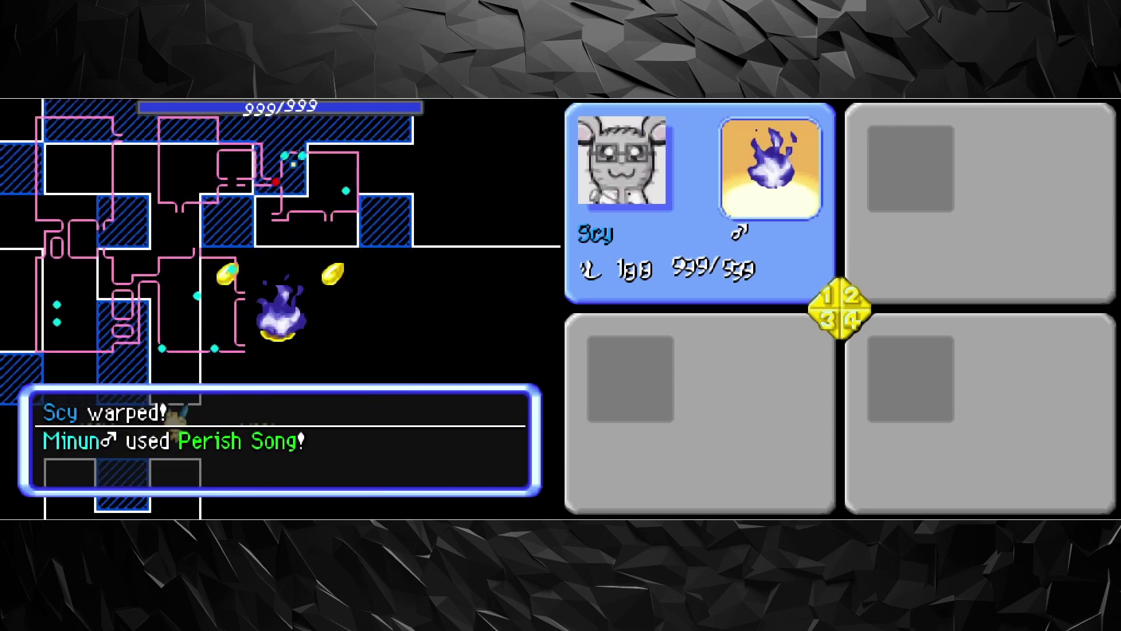
{"action": "key", "text": "Up+Left"}
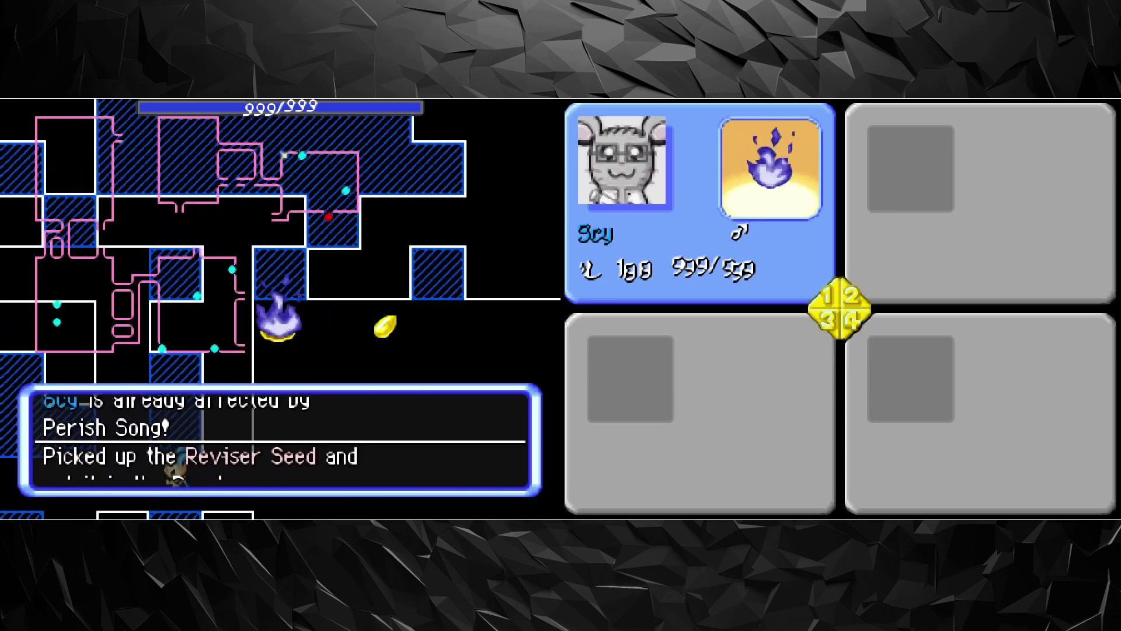
{"action": "key", "text": "Right"}
{"action": "key", "text": "Right"}
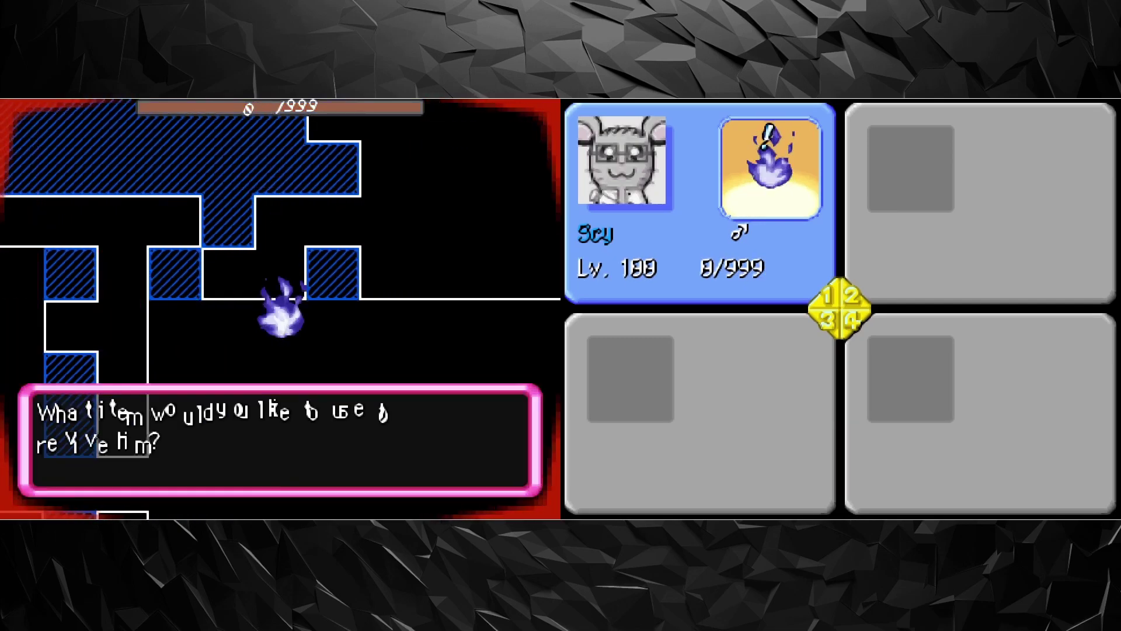
Step: Revive Scy with a seed at the prompt, then move him two tiles
{"action": "key", "text": "z"}
{"action": "key", "text": "Right"}
{"action": "key", "text": "Down"}
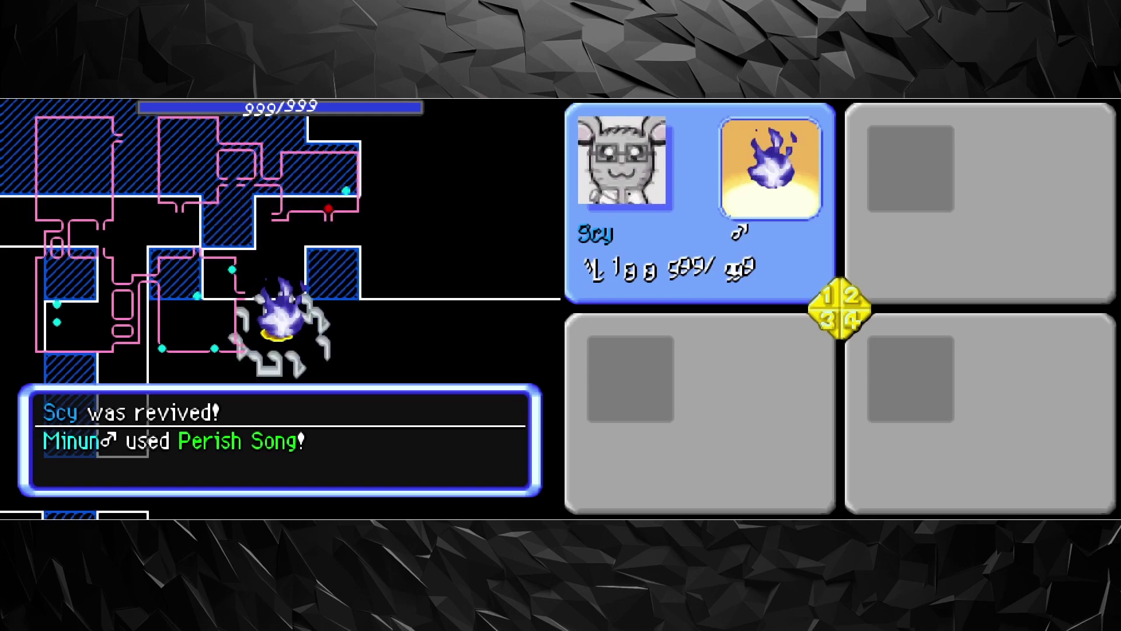
{"action": "key", "text": "Down"}
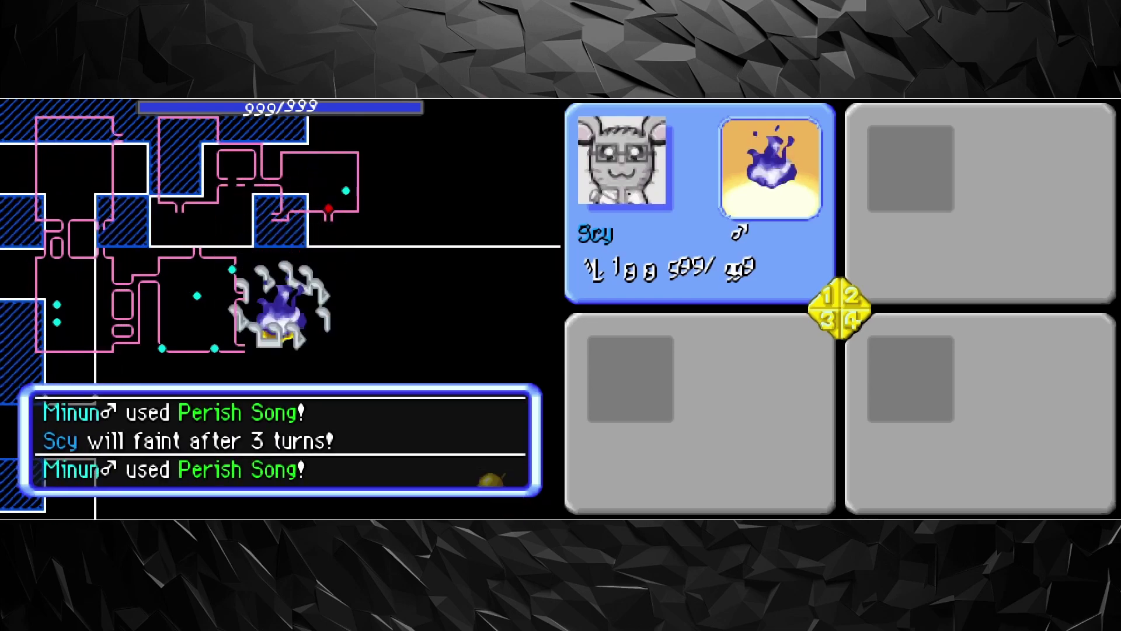
{"action": "key", "text": "Right"}
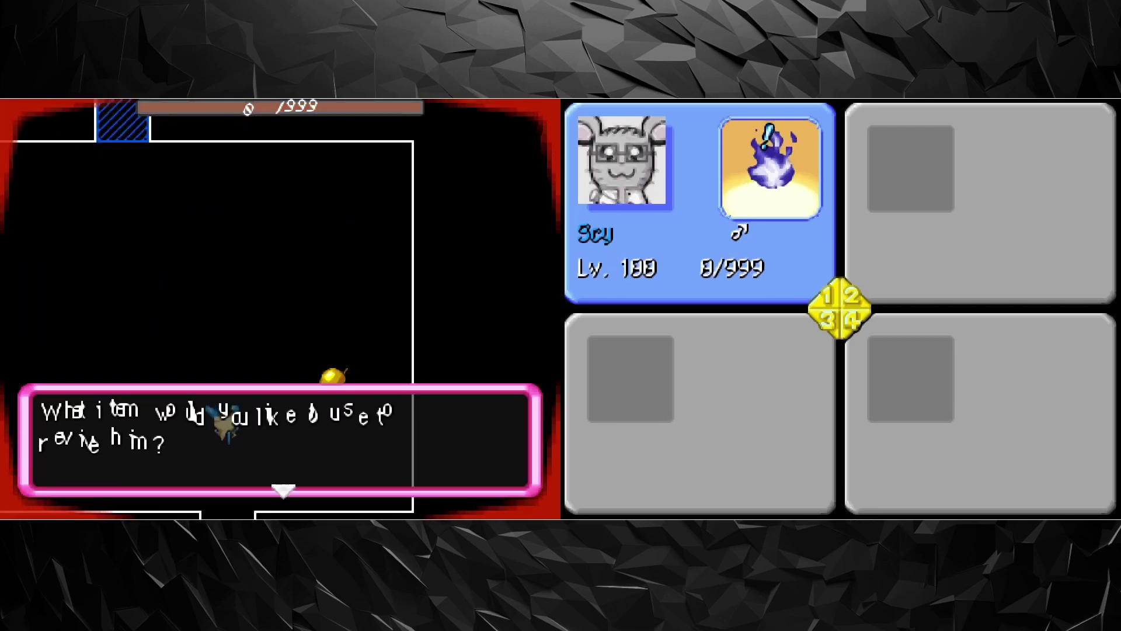
Step: Revive Scy with a seed from the second item page and pick up the Sitrus Berry
{"action": "key", "text": "Return"}
{"action": "key", "text": "Right"}
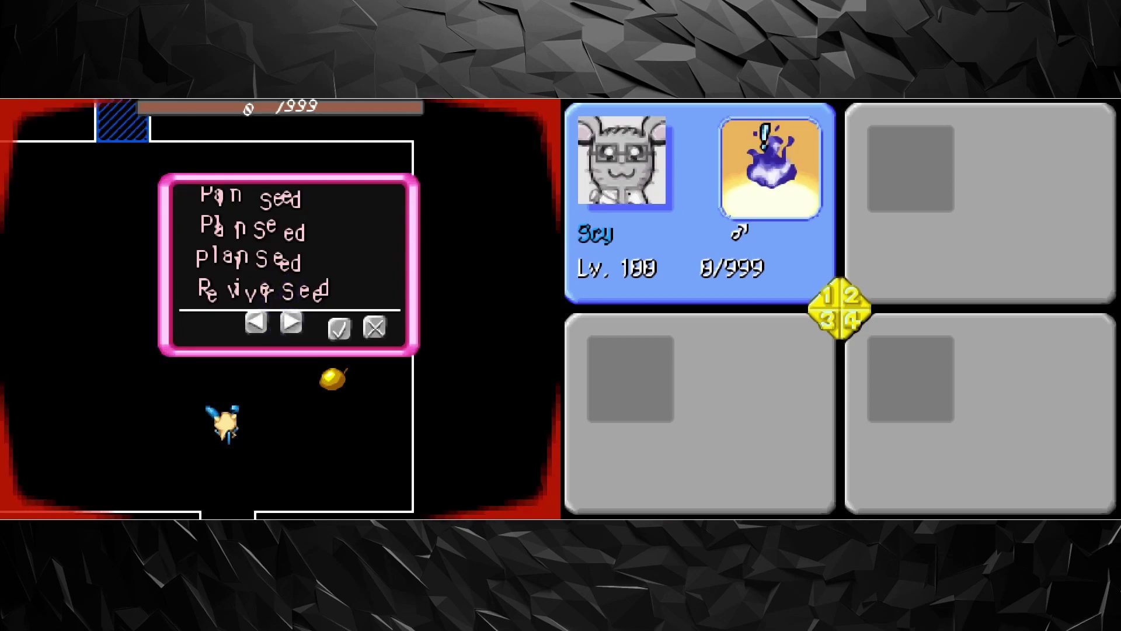
{"action": "key", "text": "Return"}
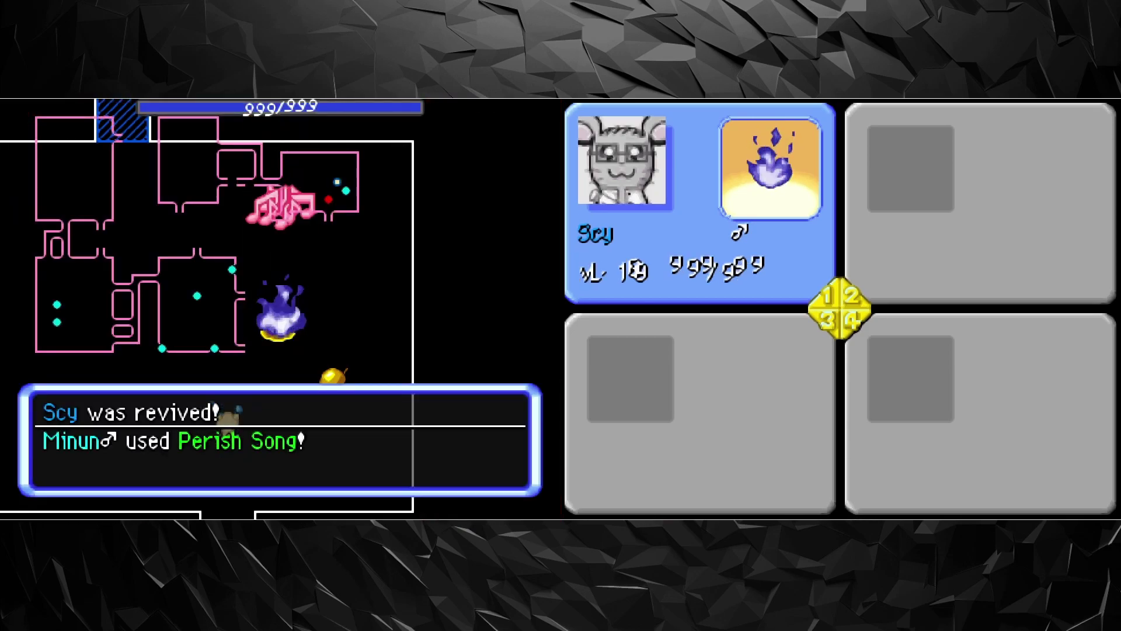
{"action": "key", "text": "Right"}
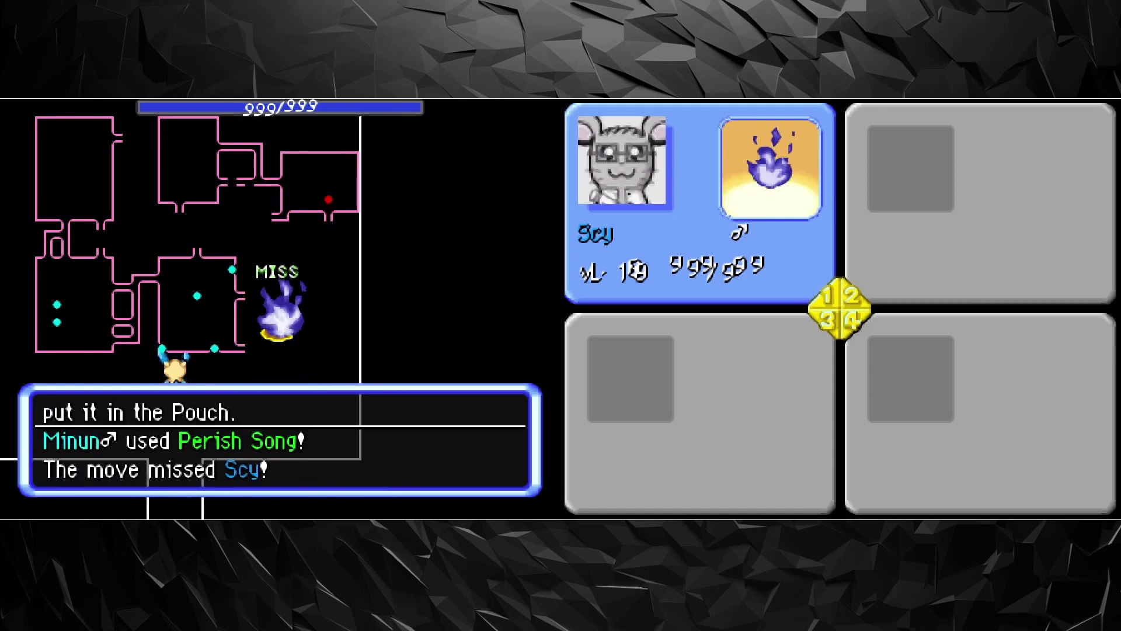
Step: Warp Scy to another spot, then revive him again with a seed
{"action": "key", "text": "Return"}
{"action": "key", "text": "Return"}
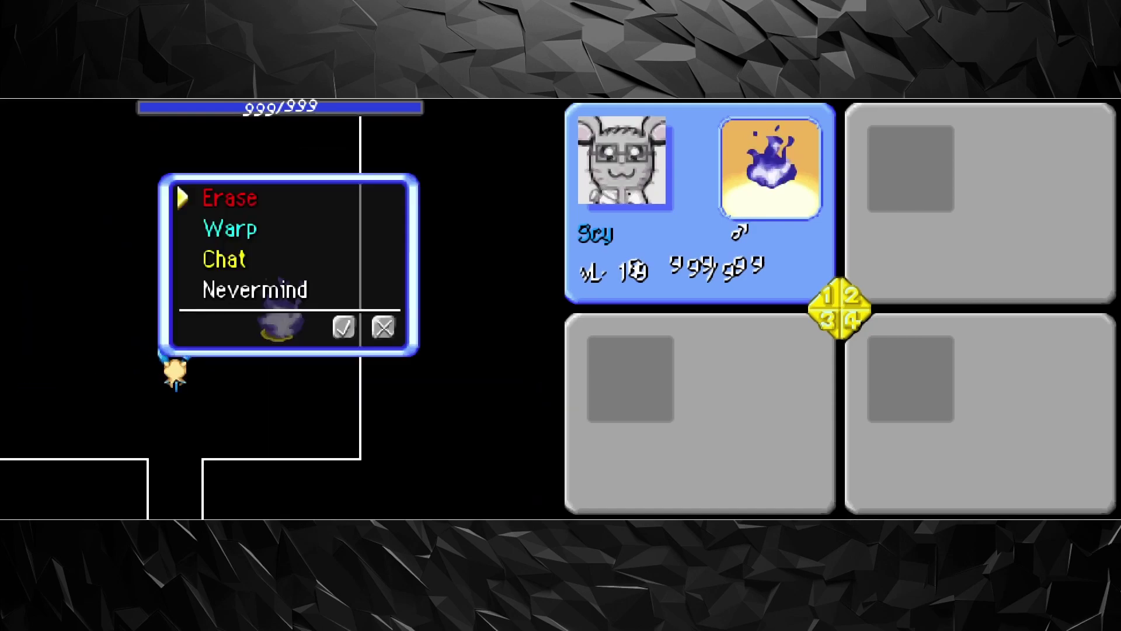
{"action": "key", "text": "Return"}
{"action": "key", "text": "Return"}
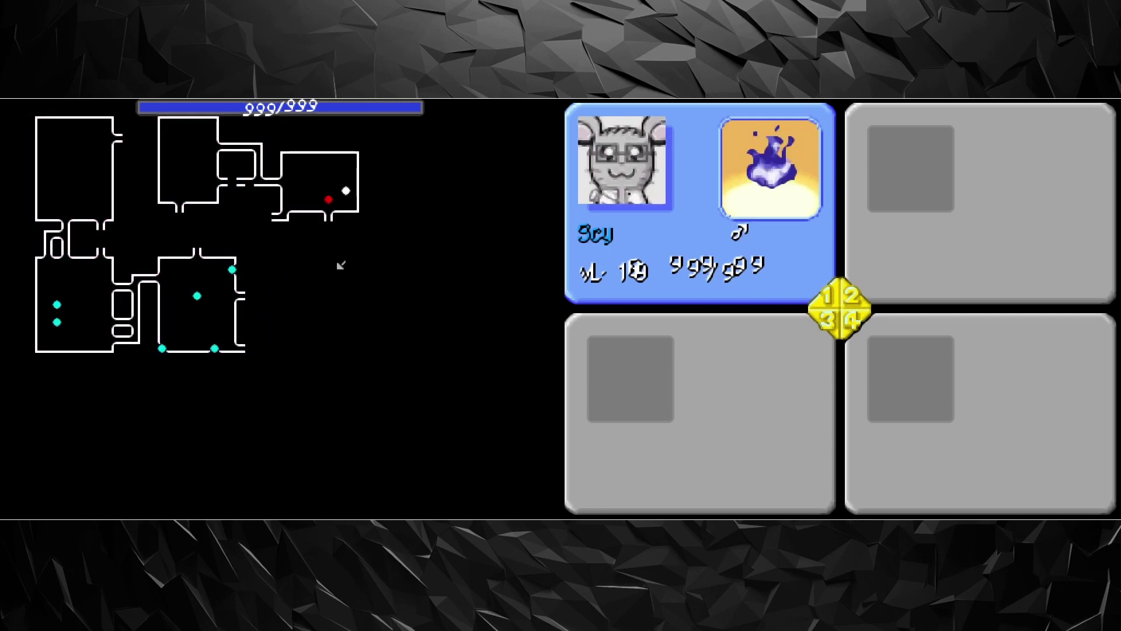
{"action": "key", "text": "Return"}
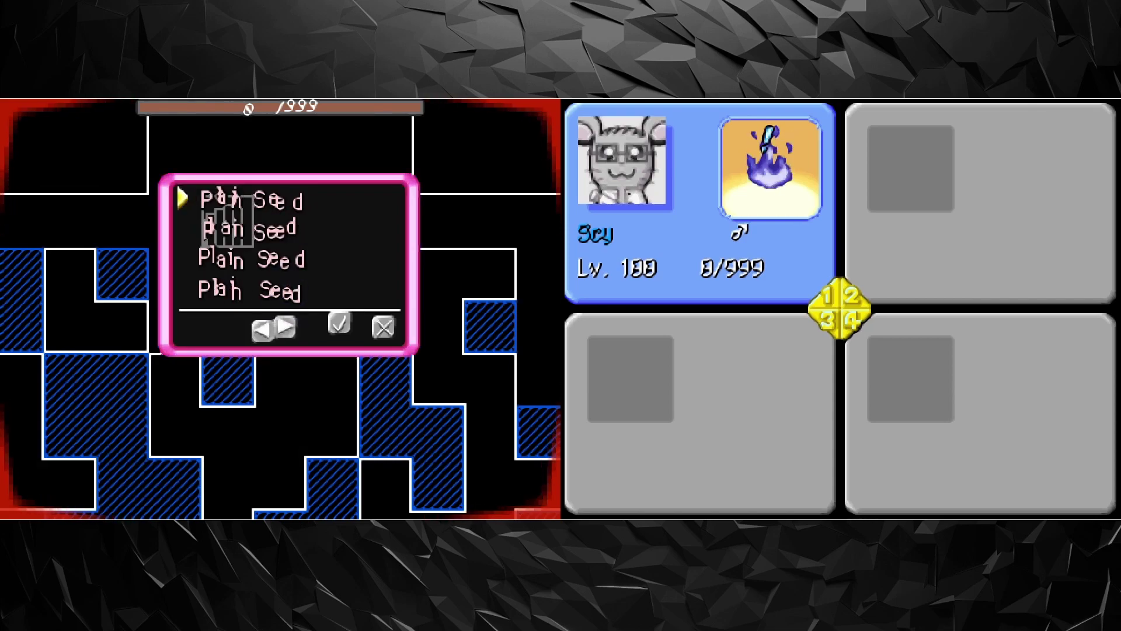
{"action": "key", "text": "Return"}
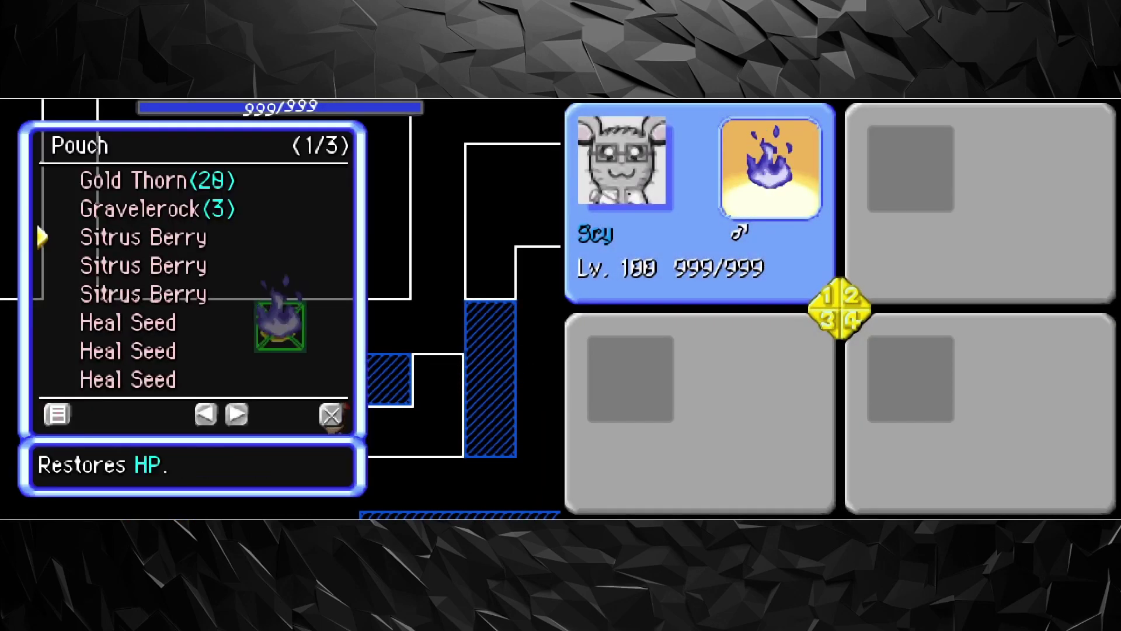
Step: Check both Pouch pages, then close the Pouch
{"action": "key", "text": "Right"}
{"action": "key", "text": "Right"}
{"action": "key", "text": "Escape"}
{"action": "key", "text": "Left"}
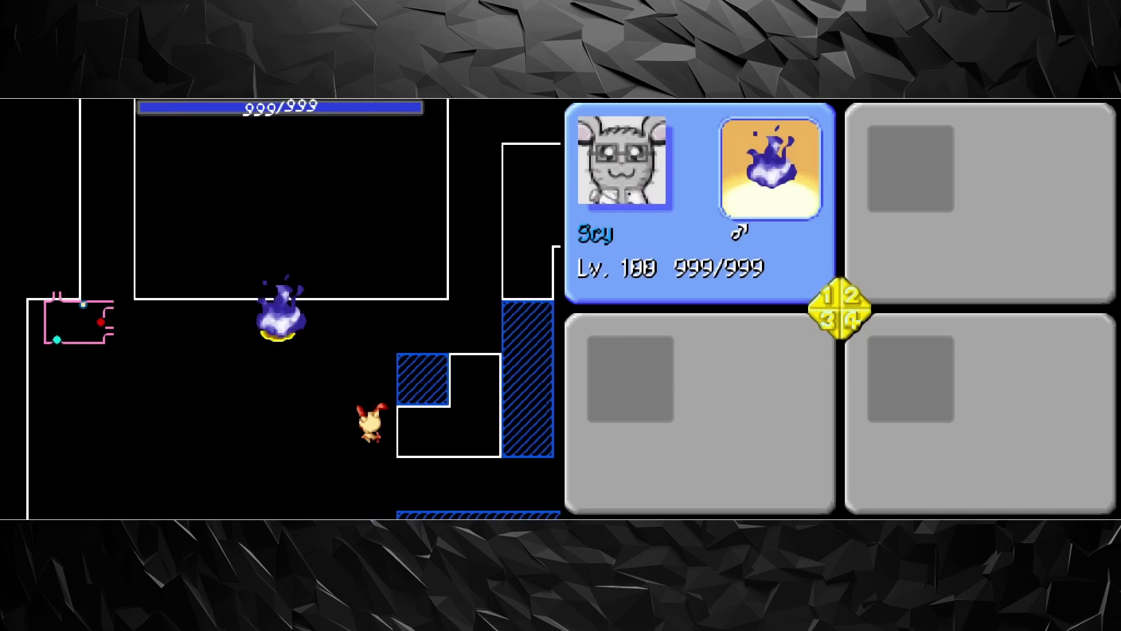
Step: Move Scy diagonally toward Plusle and Minun and back out of his action choices
{"action": "key", "text": "Left+Down"}
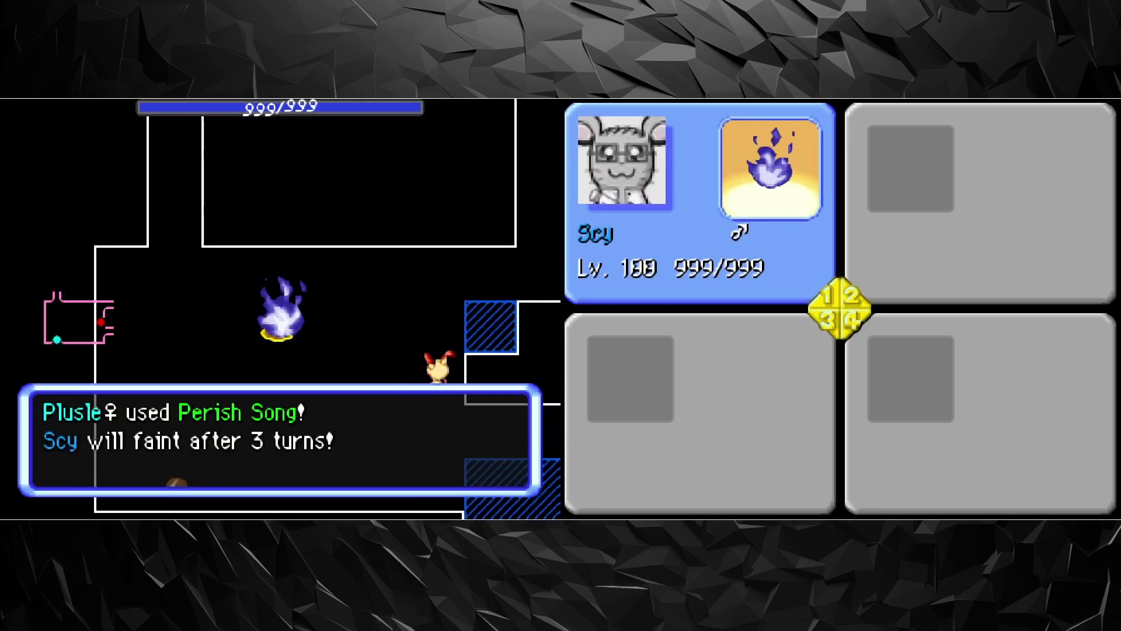
{"action": "key", "text": "Left+Up"}
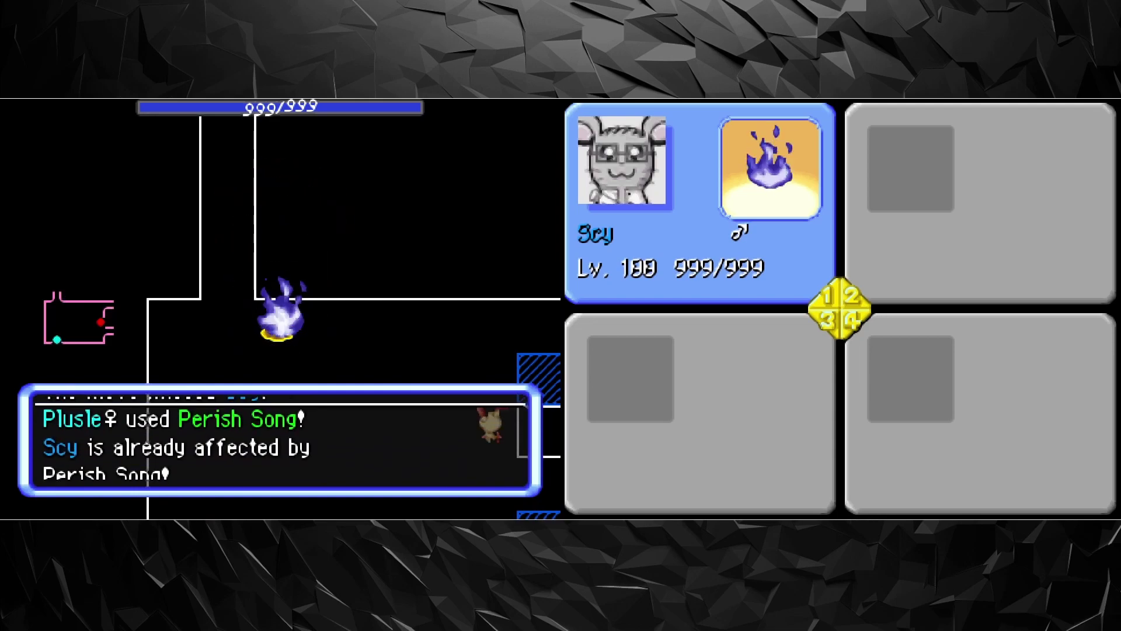
{"action": "key", "text": "x"}
{"action": "key", "text": "x"}
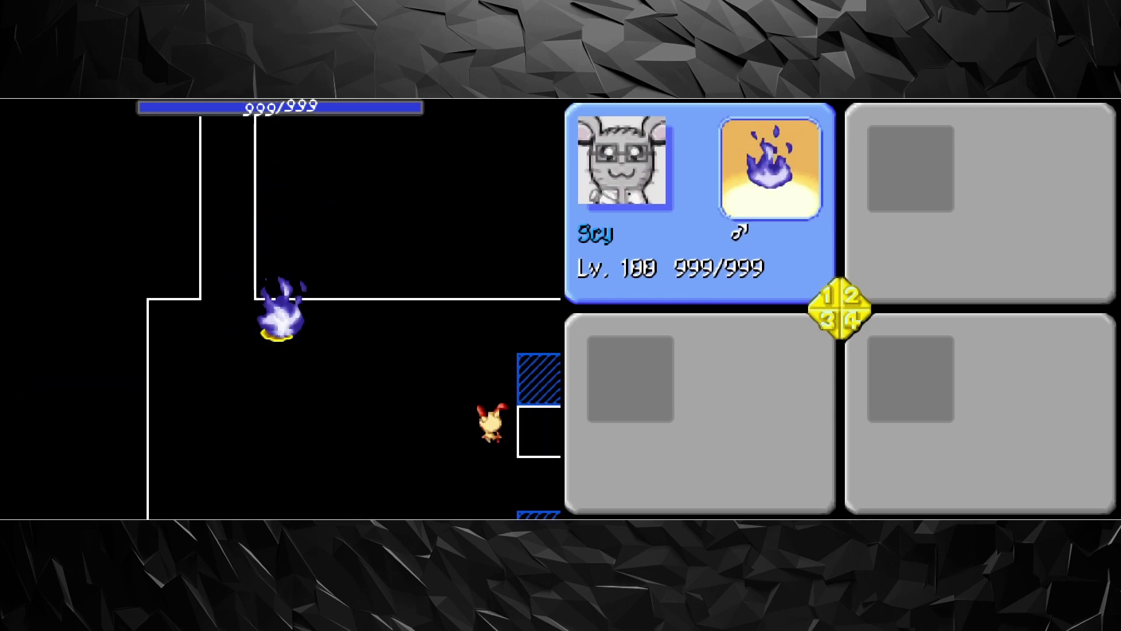
{"action": "key", "text": "z"}
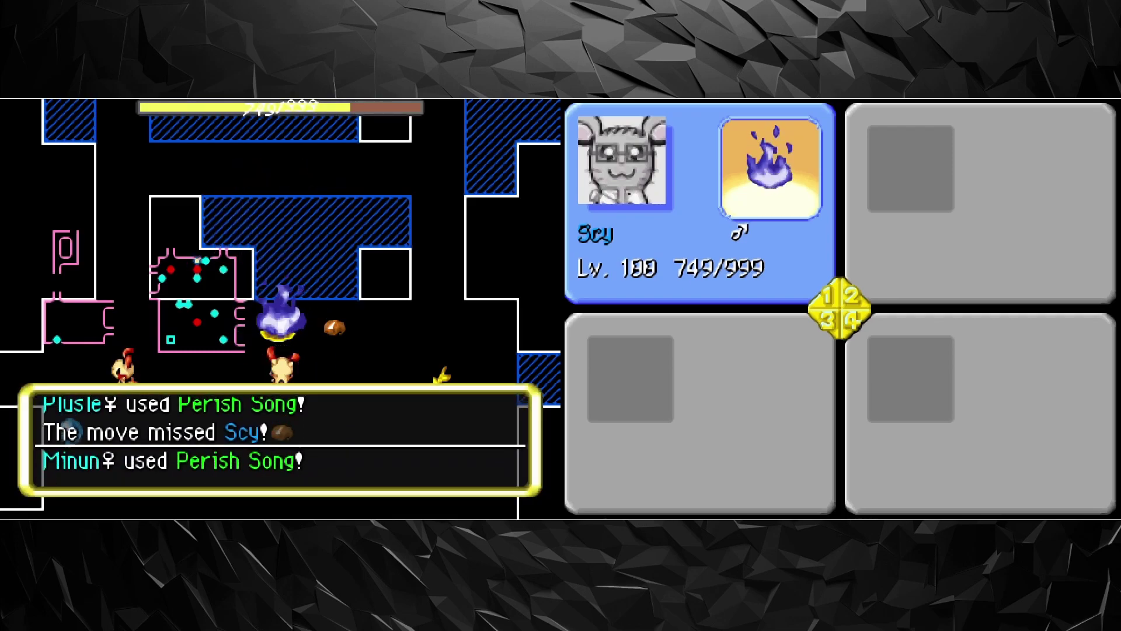
Step: Open and close the main menu, then go through Scy's action choices and dialogue
{"action": "key", "text": "Escape"}
{"action": "key", "text": "Escape"}
{"action": "key", "text": "z"}
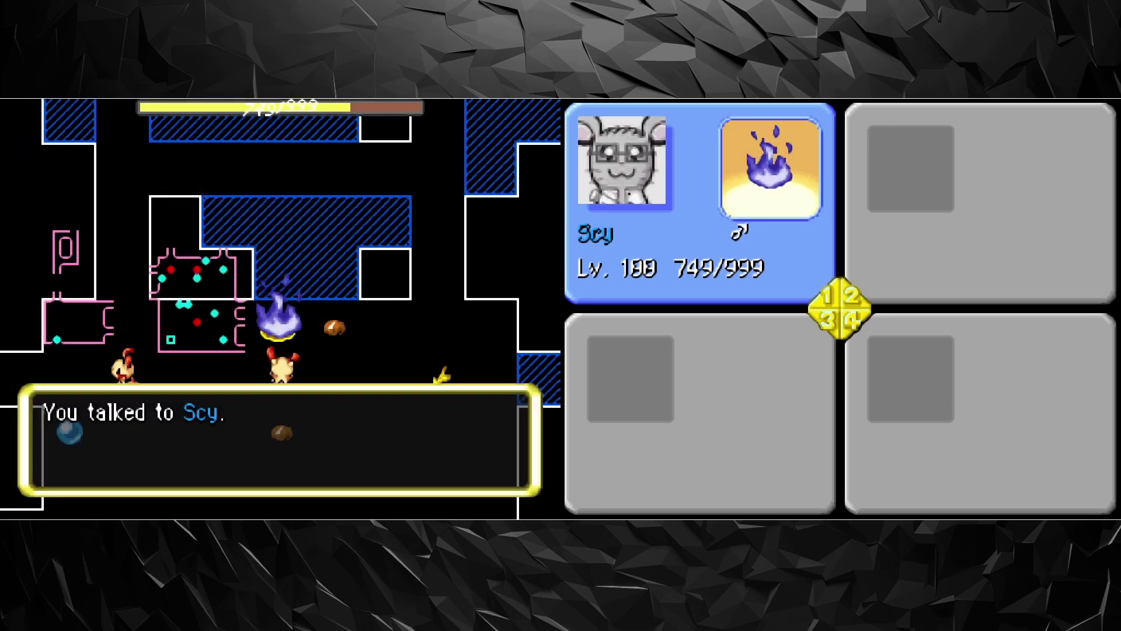
{"action": "key", "text": "Down"}
{"action": "key", "text": "Down"}
{"action": "key", "text": "z"}
{"action": "key", "text": "z"}
{"action": "key", "text": "z"}
{"action": "key", "text": "z"}
{"action": "key", "text": "z"}
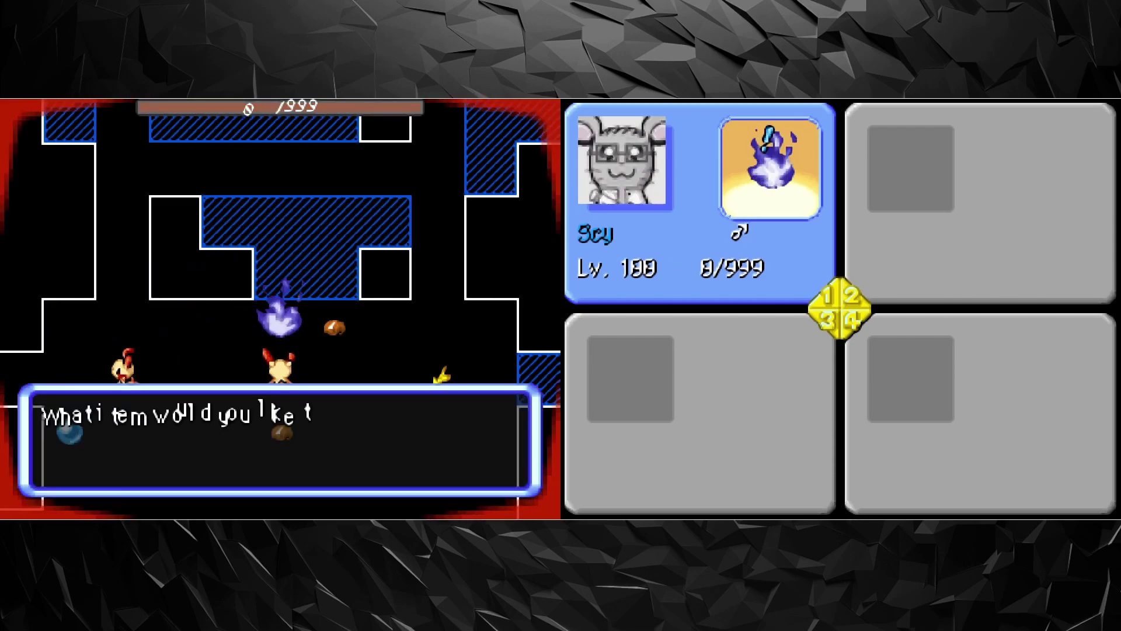
Step: Revive Scy to full HP with a Reviser Seed from the revive prompt
{"action": "key", "text": "z"}
{"action": "key", "text": "Right"}
{"action": "key", "text": "Right"}
{"action": "key", "text": "Left"}
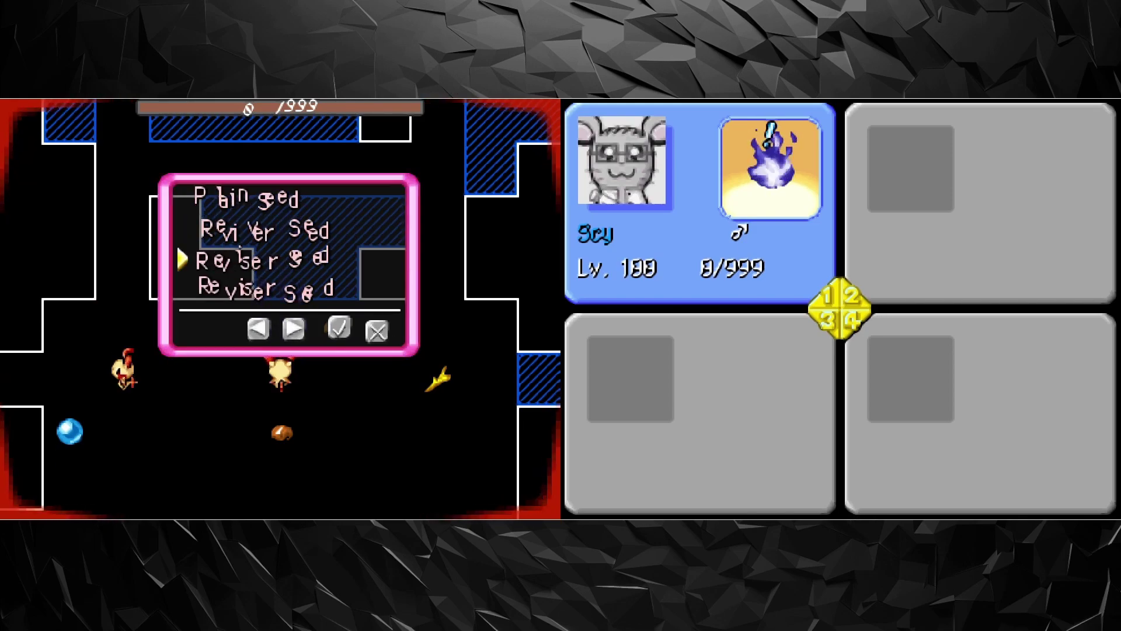
{"action": "key", "text": "z"}
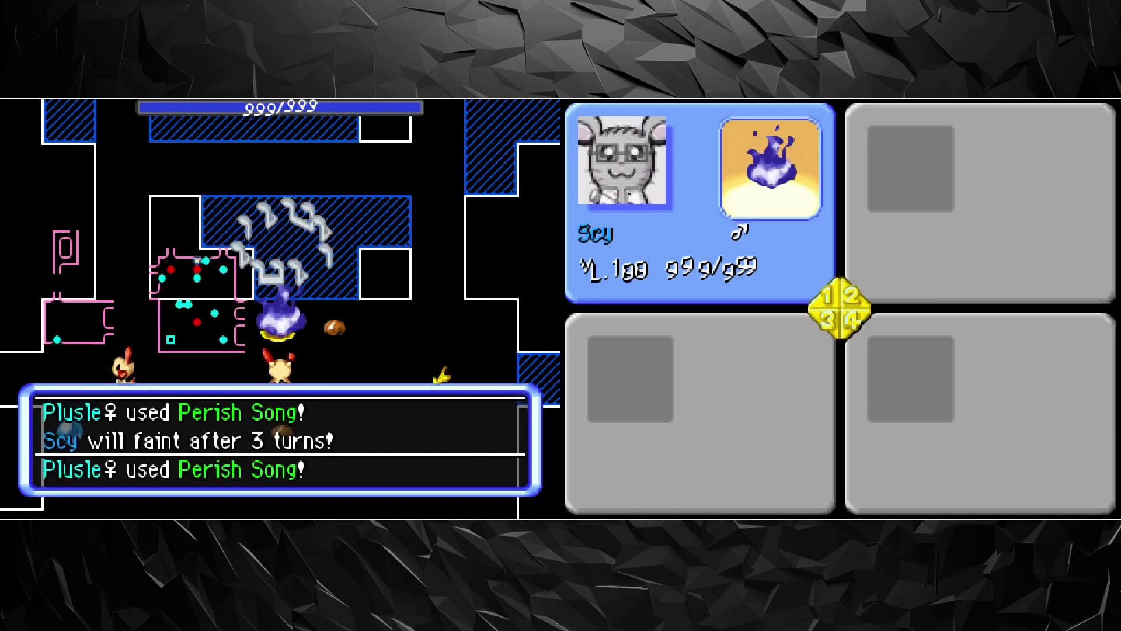
Step: Open the Pouch and flip back to its first page
{"action": "key", "text": "a"}
{"action": "key", "text": "Right"}
{"action": "key", "text": "Left"}
{"action": "key", "text": "Right"}
Step: View the Plain and Reviser Seeds page, then close the Pouch and menu
{"action": "key", "text": "Right"}
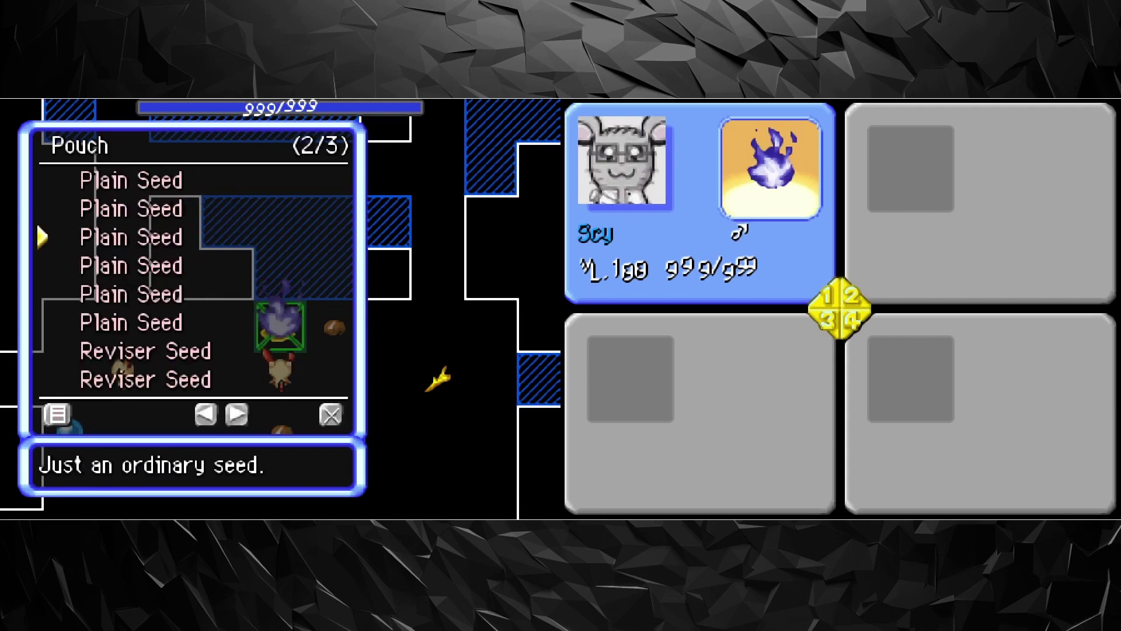
{"action": "key", "text": "Right"}
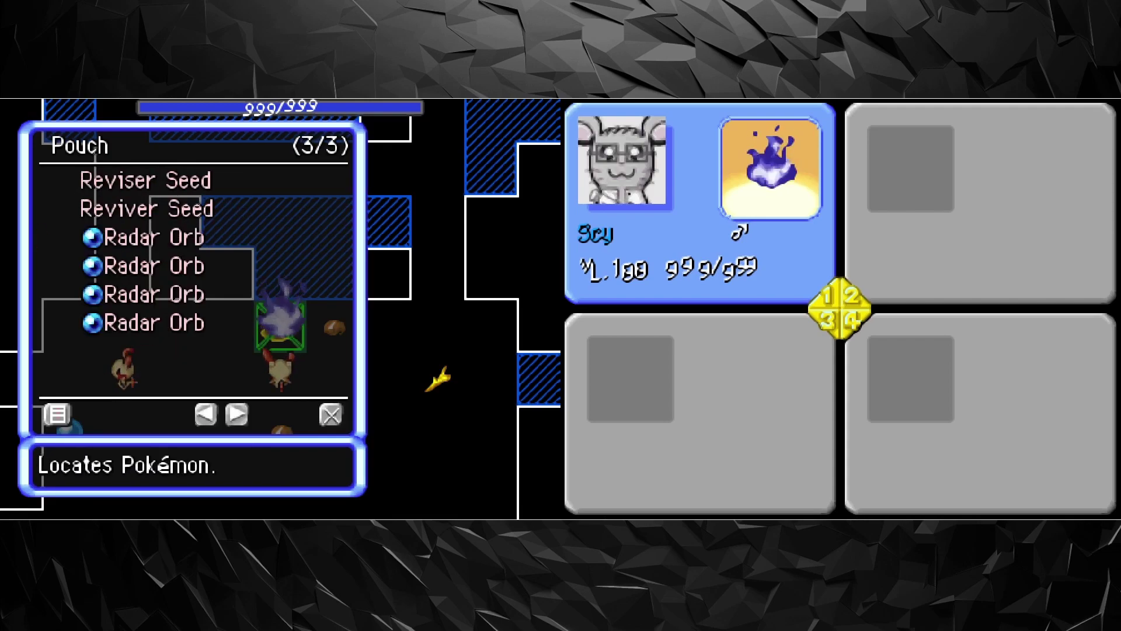
{"action": "key", "text": "Left"}
{"action": "key", "text": "Escape"}
{"action": "key", "text": "Escape"}
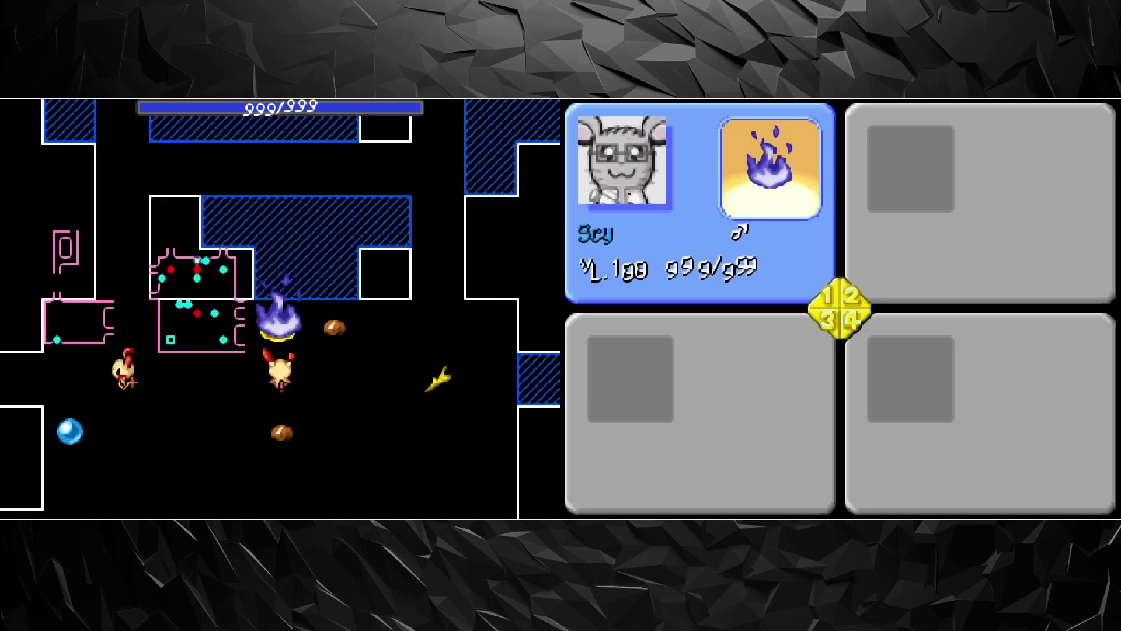
Step: Talk to Scy and warp him to a new spot among Plusle and Minun
{"action": "key", "text": "z"}
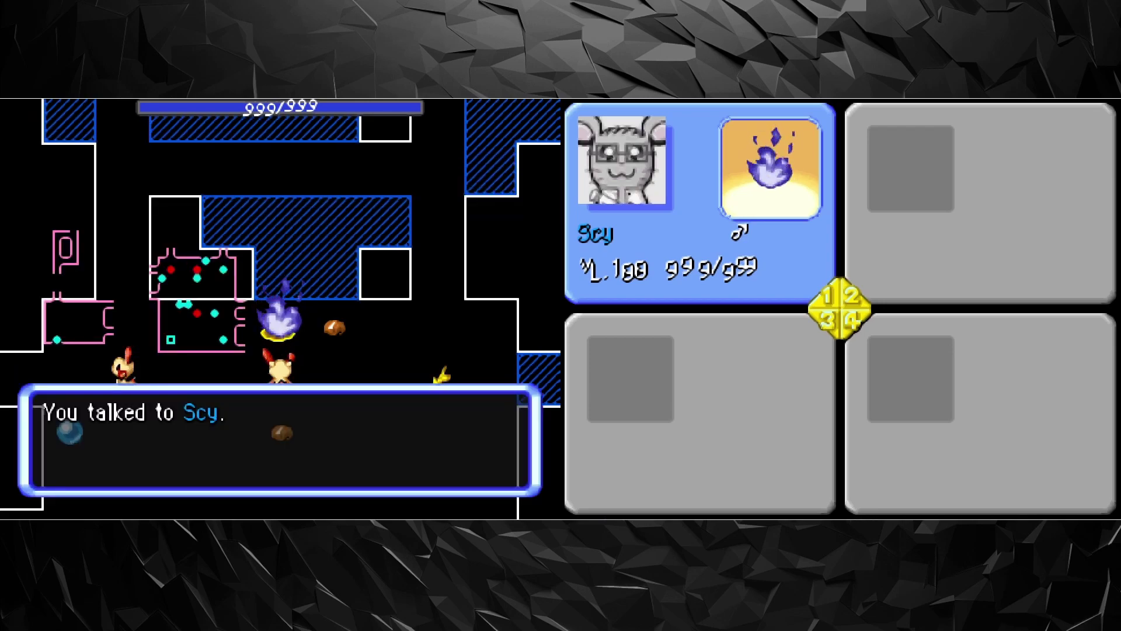
{"action": "key", "text": "z"}
{"action": "key", "text": "z"}
{"action": "key", "text": "z"}
{"action": "key", "text": "Down"}
{"action": "key", "text": "z"}
{"action": "key", "text": "z"}
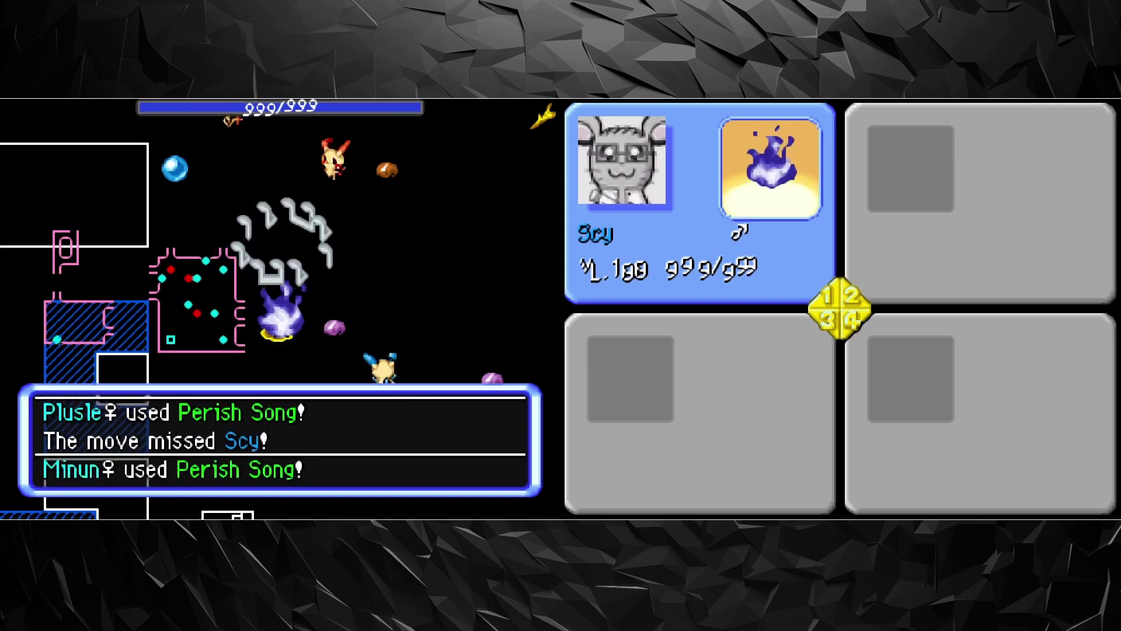
Step: Check Scy's options, step forward, and look through the item pouch
{"action": "key", "text": "z"}
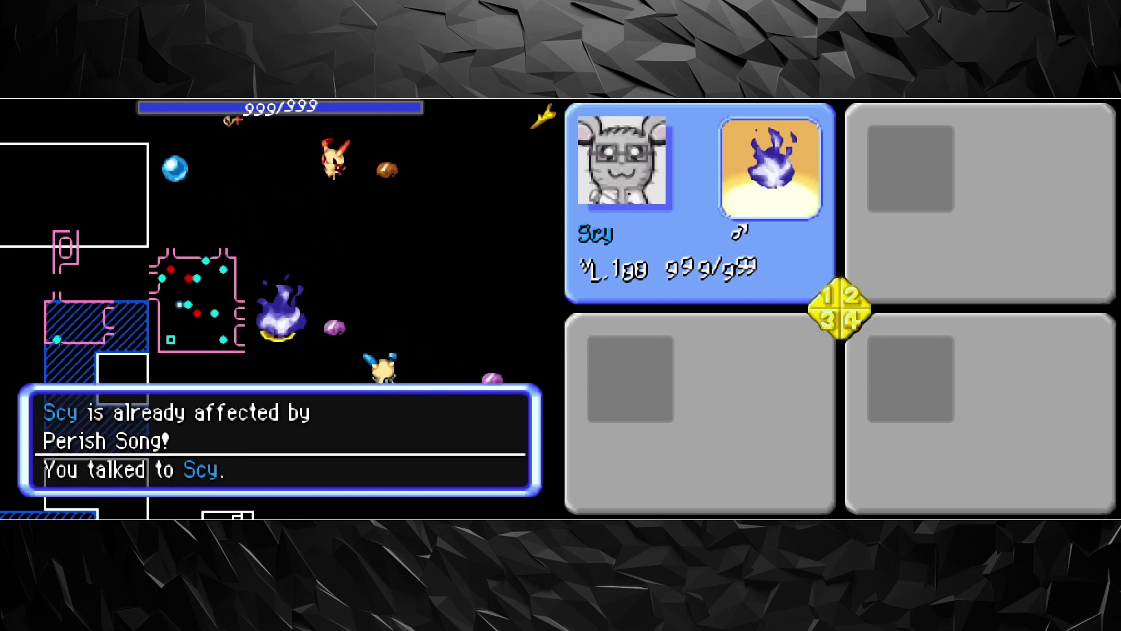
{"action": "key", "text": "z"}
{"action": "key", "text": "z"}
{"action": "key", "text": "z"}
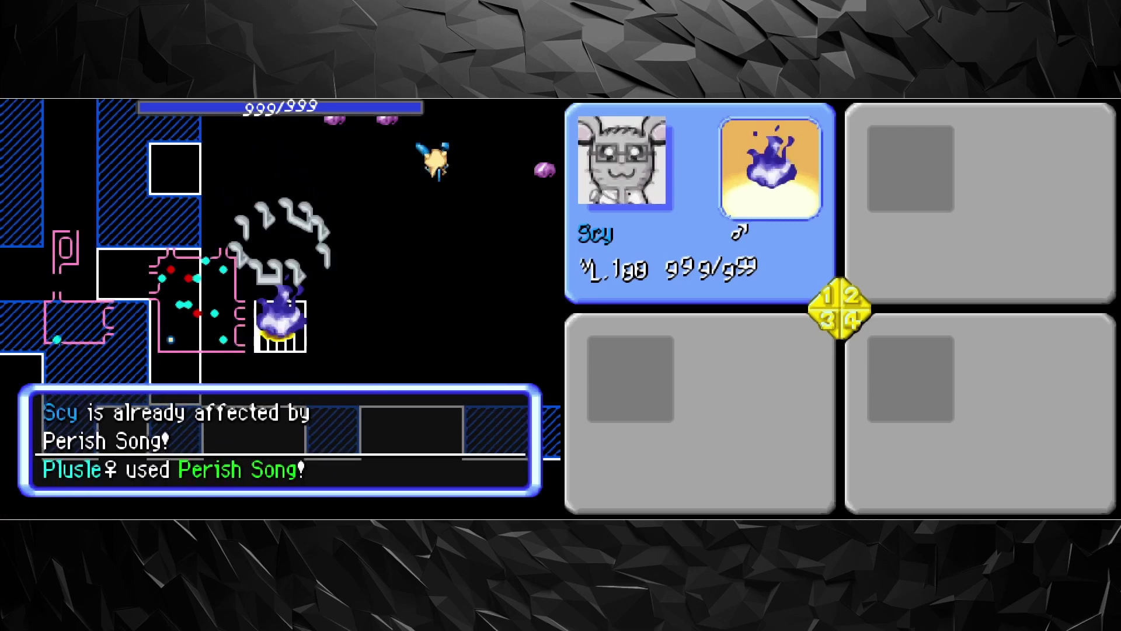
{"action": "key", "text": "Escape"}
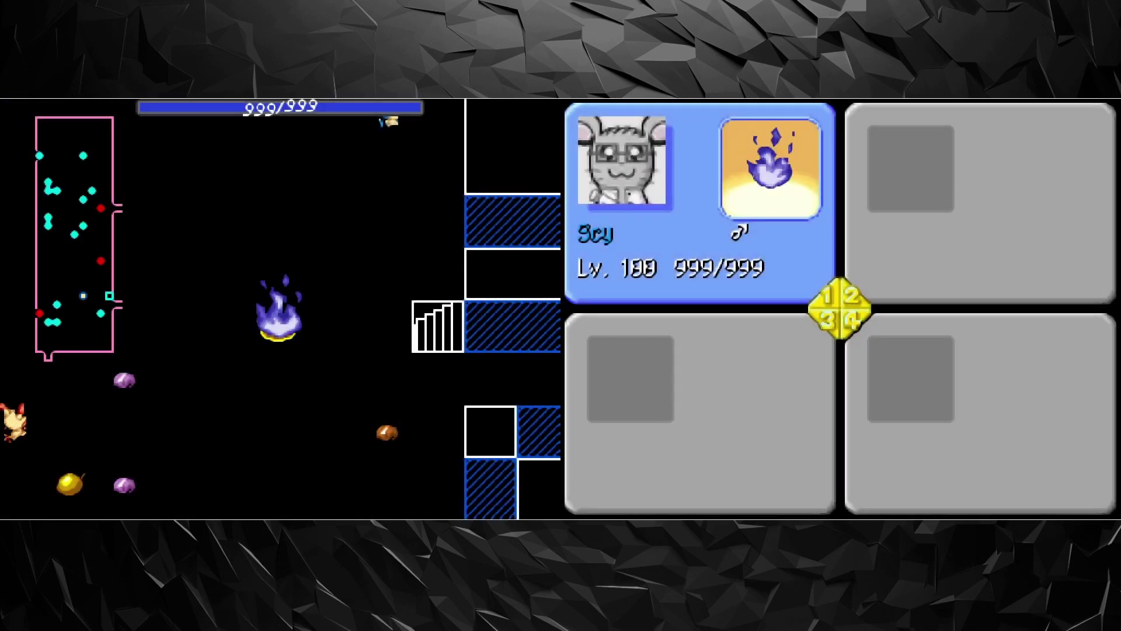
{"action": "key", "text": "Up"}
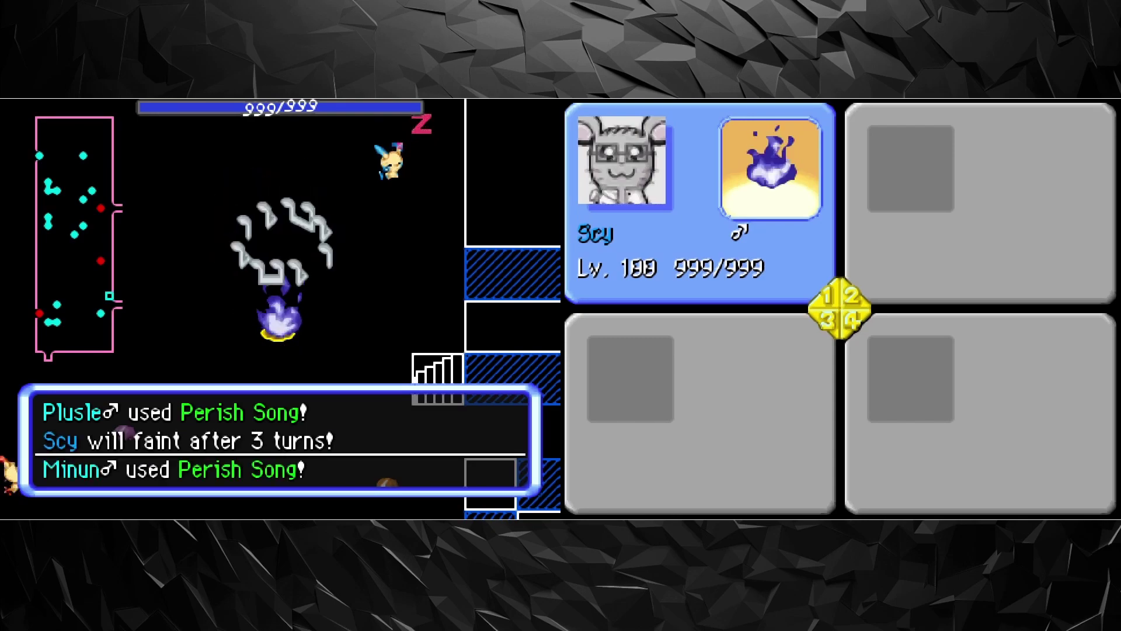
{"action": "key", "text": "Escape"}
{"action": "key", "text": "Down"}
{"action": "key", "text": "Up"}
{"action": "key", "text": "Return"}
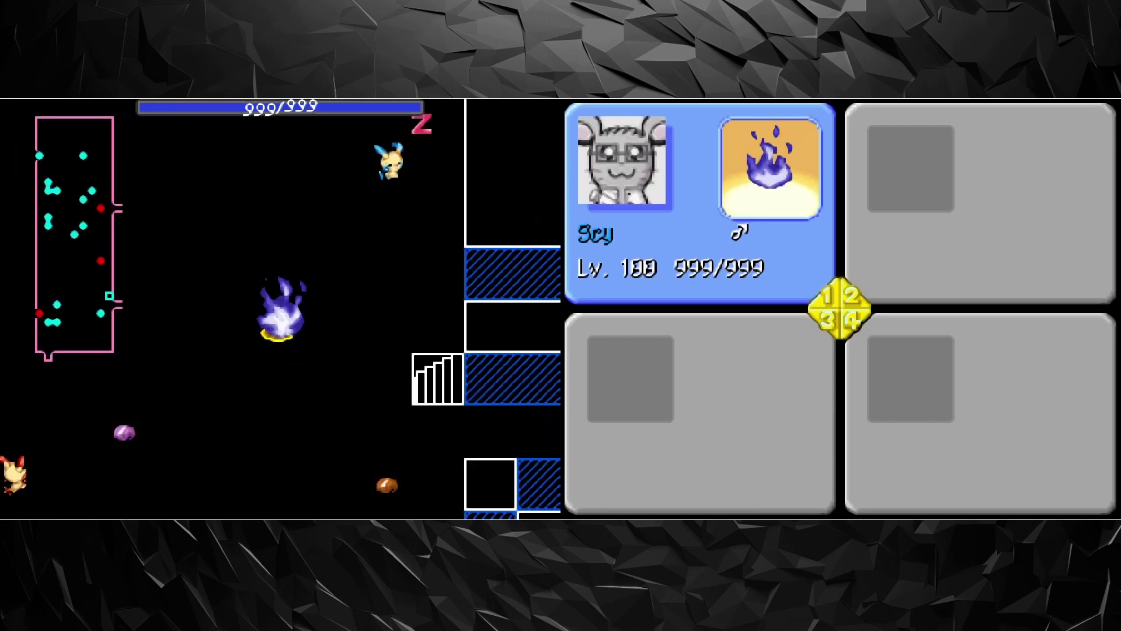
{"action": "key", "text": "Escape"}
Step: Have Scy erase the first targeted Pokémon from existence
{"action": "key", "text": "Return"}
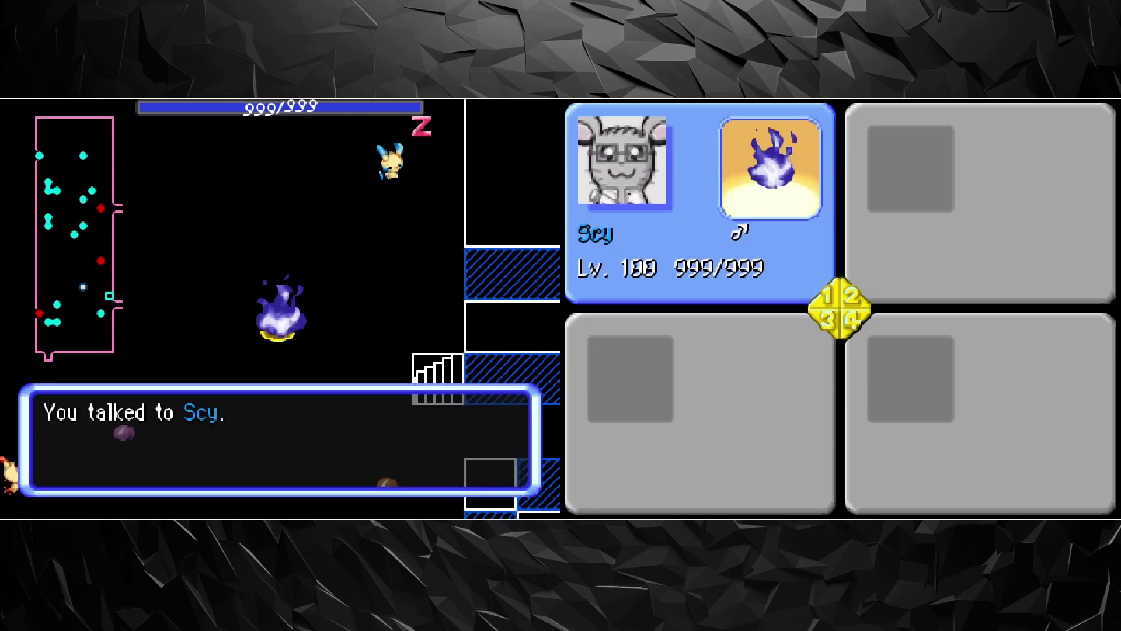
{"action": "key", "text": "Return"}
{"action": "key", "text": "Down"}
{"action": "key", "text": "Down"}
{"action": "key", "text": "Return"}
{"action": "key", "text": "Return"}
{"action": "key", "text": "Return"}
{"action": "key", "text": "Return"}
{"action": "key", "text": "Return"}
{"action": "key", "text": "Return"}
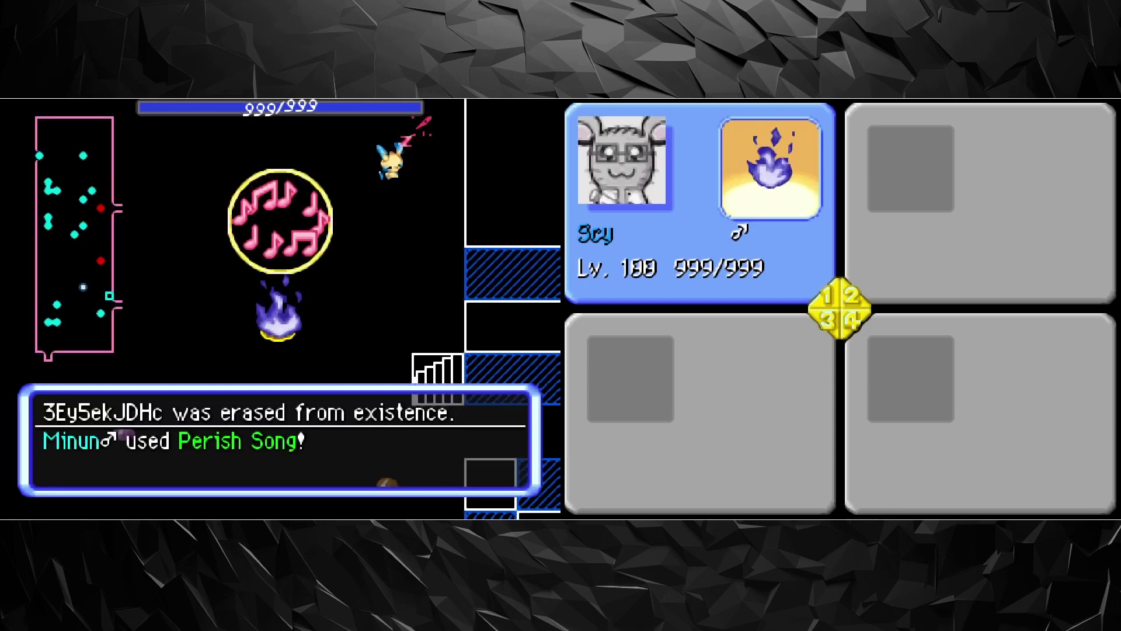
Step: Check the item pouch, then pick a Minun as Scy's erase target
{"action": "key", "text": "Escape"}
{"action": "key", "text": "Return"}
{"action": "key", "text": "Escape"}
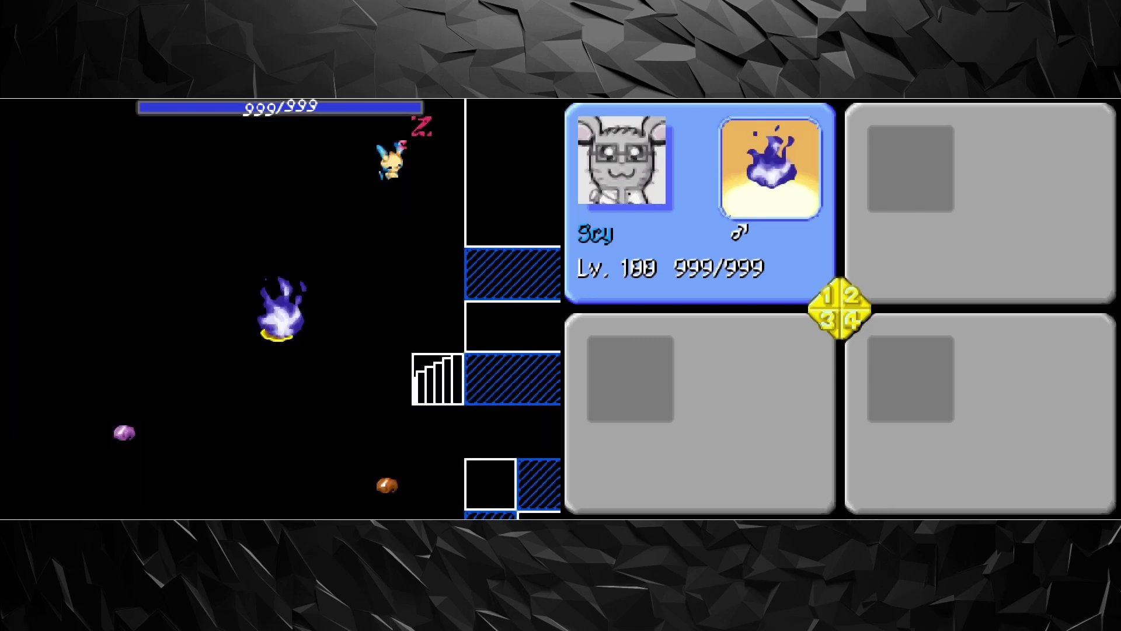
{"action": "key", "text": "Return"}
{"action": "key", "text": "Return"}
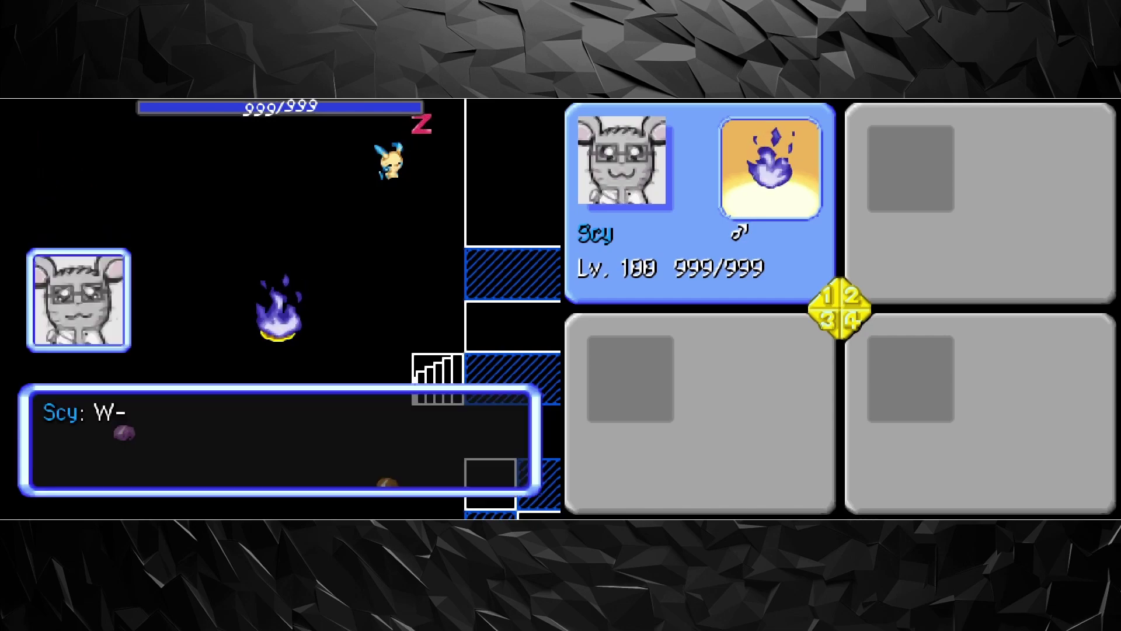
{"action": "key", "text": "Return"}
{"action": "key", "text": "Return"}
{"action": "key", "text": "Return"}
{"action": "key", "text": "Return"}
{"action": "key", "text": "Down"}
{"action": "key", "text": "Down"}
{"action": "key", "text": "Return"}
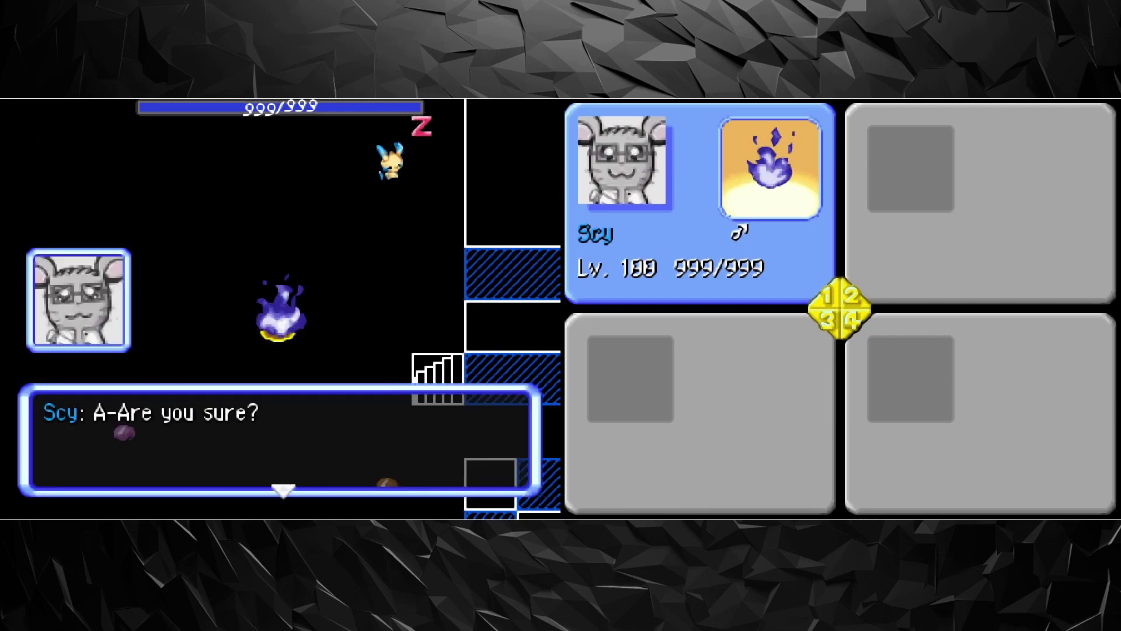
{"action": "key", "text": "Return"}
{"action": "key", "text": "Return"}
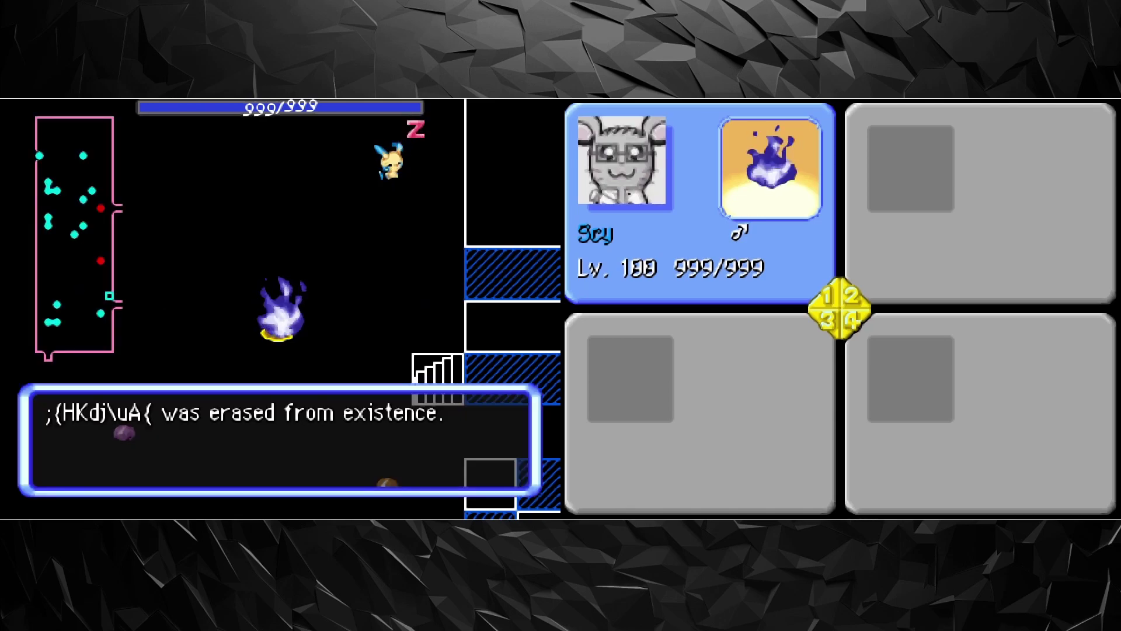
Step: Erase the second Minun with Scy, confirming Yes
{"action": "key", "text": "Escape"}
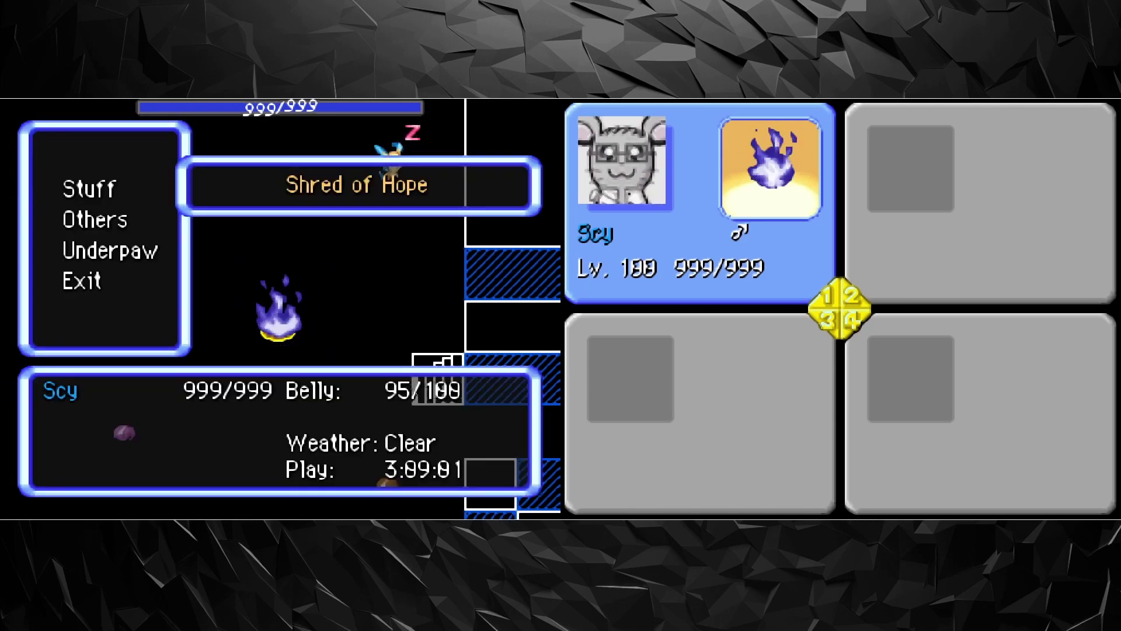
{"action": "key", "text": "Escape"}
{"action": "key", "text": "Return"}
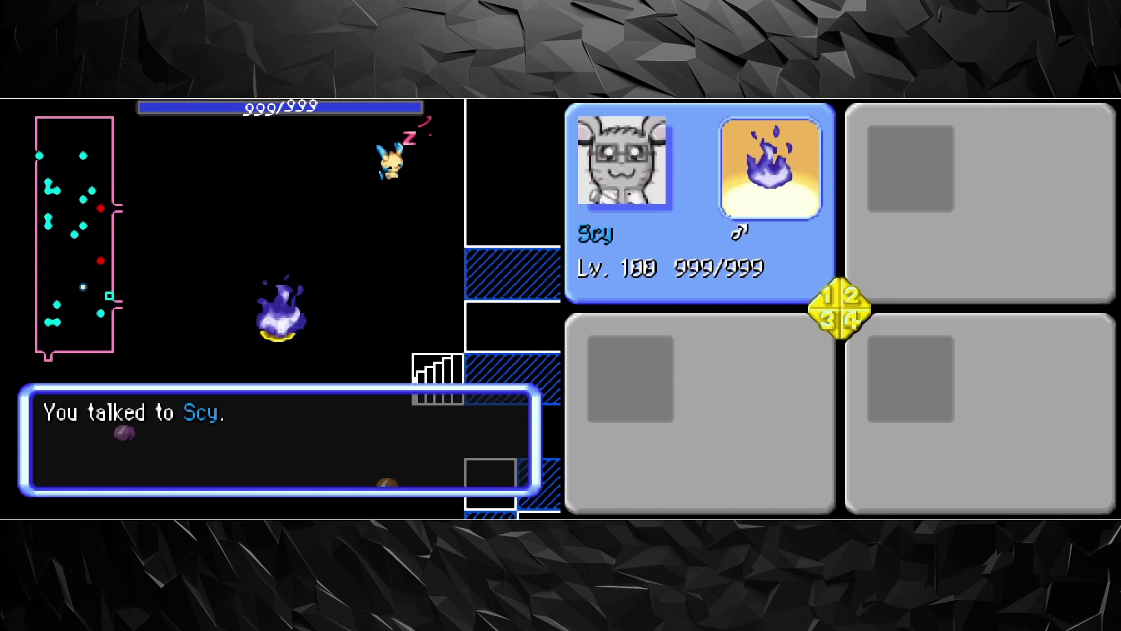
{"action": "key", "text": "Return"}
{"action": "key", "text": "Return"}
{"action": "key", "text": "Escape"}
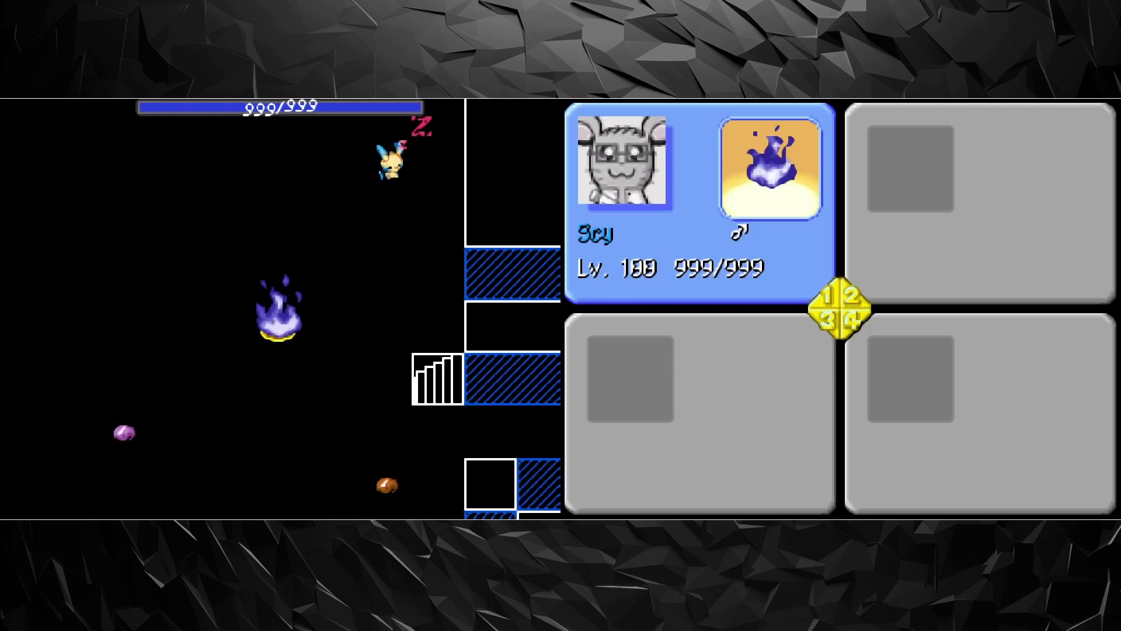
{"action": "key", "text": "Return"}
{"action": "key", "text": "Right"}
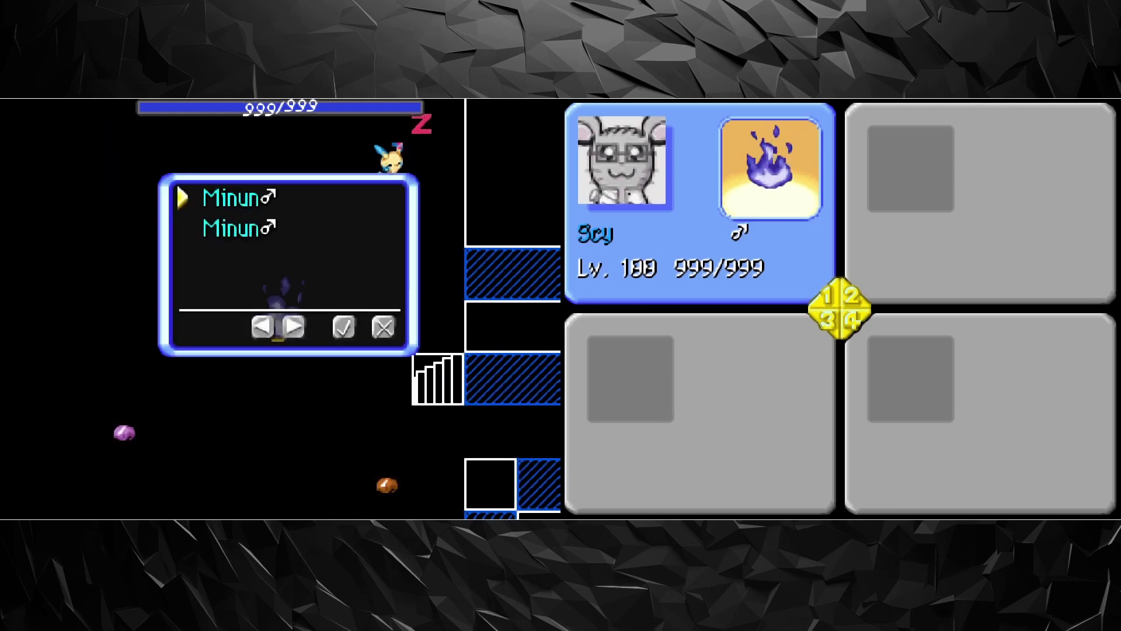
{"action": "key", "text": "Return"}
{"action": "key", "text": "Return"}
{"action": "key", "text": "Return"}
{"action": "key", "text": "Return"}
{"action": "key", "text": "Return"}
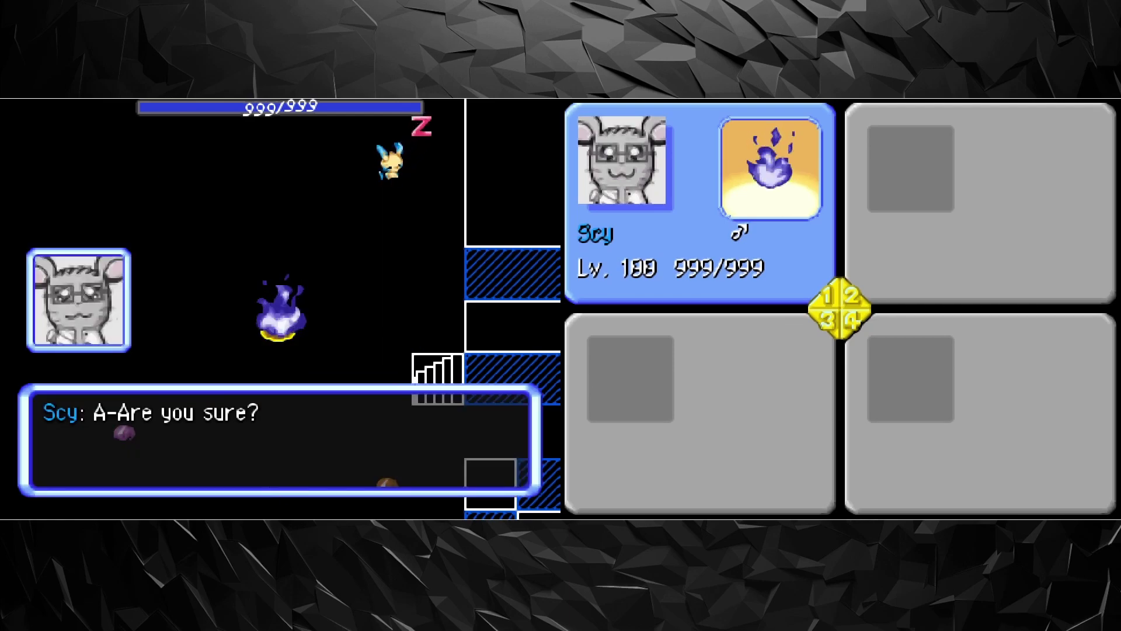
{"action": "key", "text": "Return"}
{"action": "key", "text": "Return"}
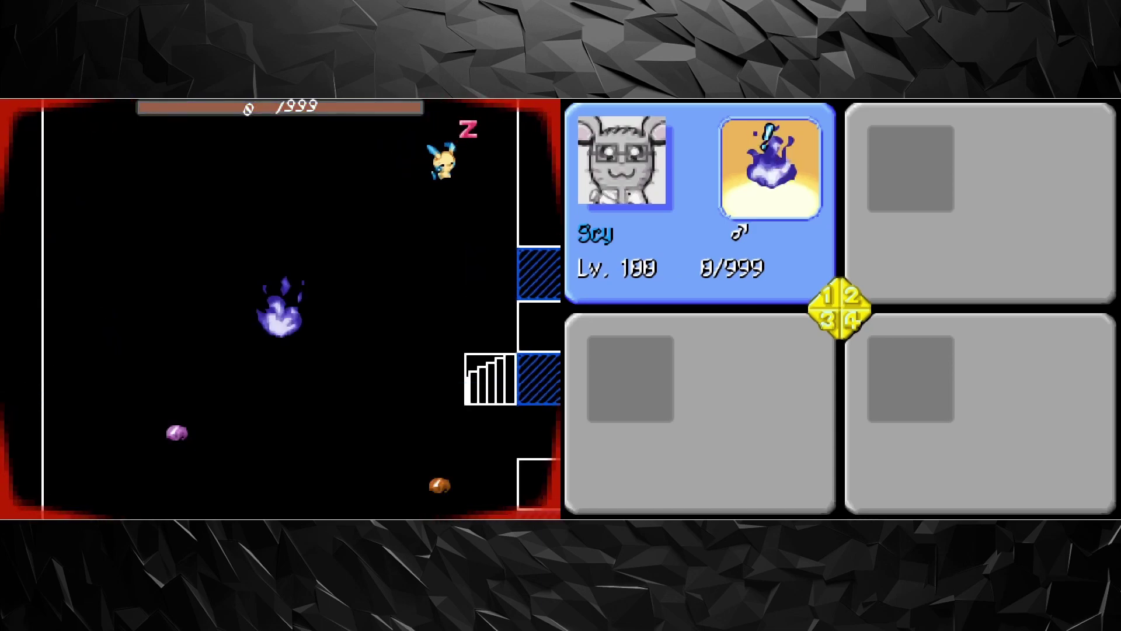
Step: Revive Scy with a Reviver Seed from the item list
{"action": "key", "text": "Return"}
{"action": "key", "text": "Right"}
{"action": "key", "text": "Right"}
{"action": "key", "text": "Right"}
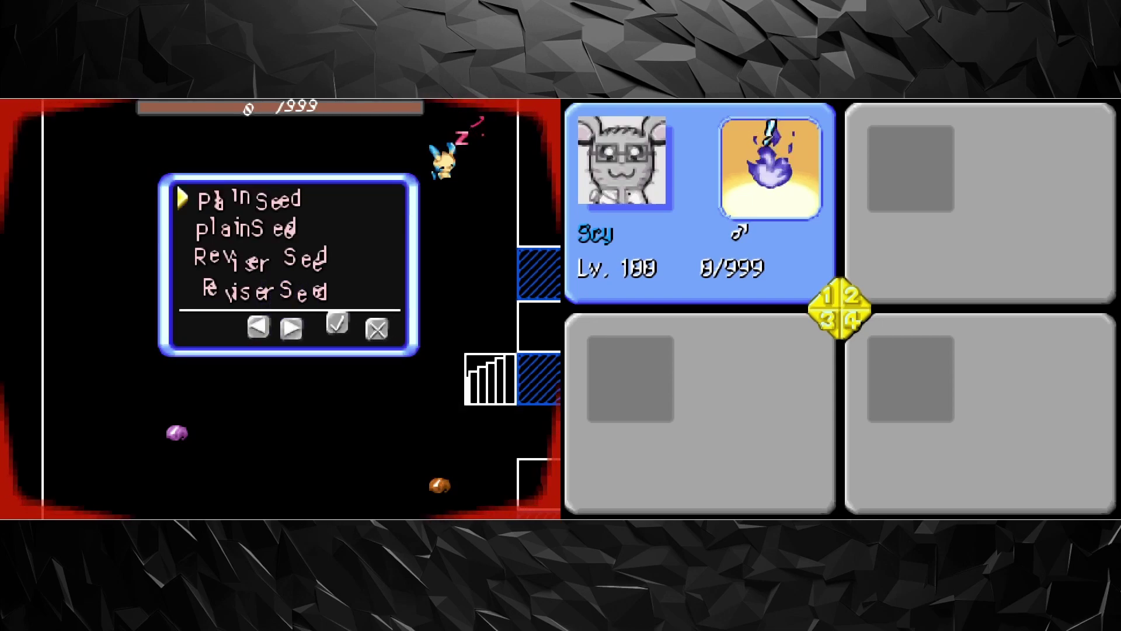
{"action": "key", "text": "Right"}
{"action": "key", "text": "Down"}
{"action": "key", "text": "Return"}
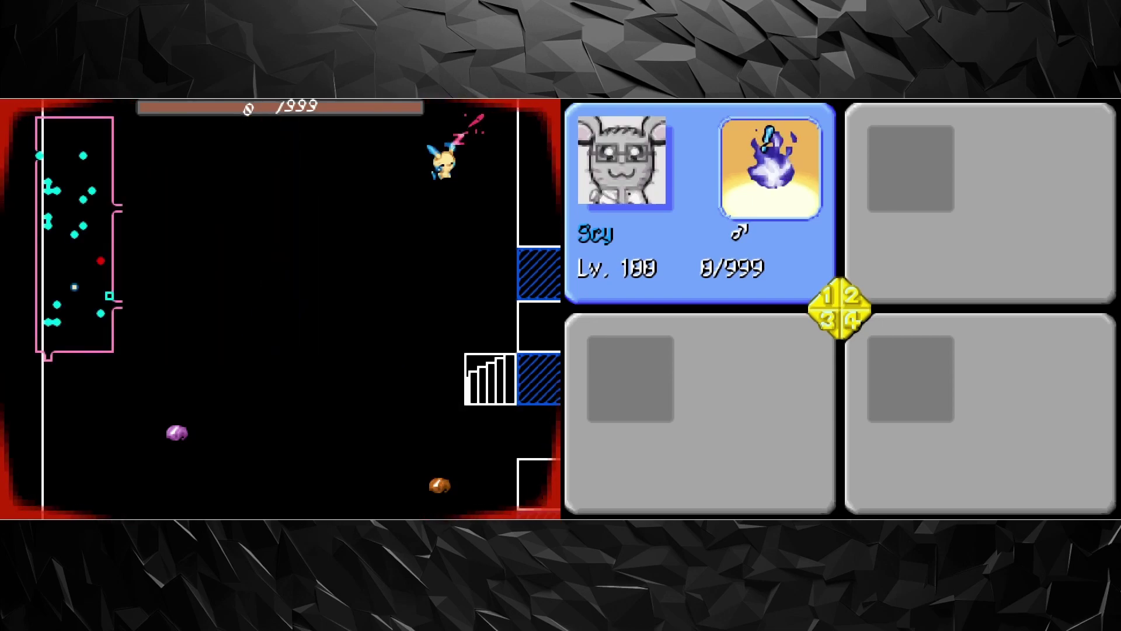
Step: Walk the room collecting Grimy Food, Reviser Seeds and a Sitrus Berry
{"action": "key", "text": "Left"}
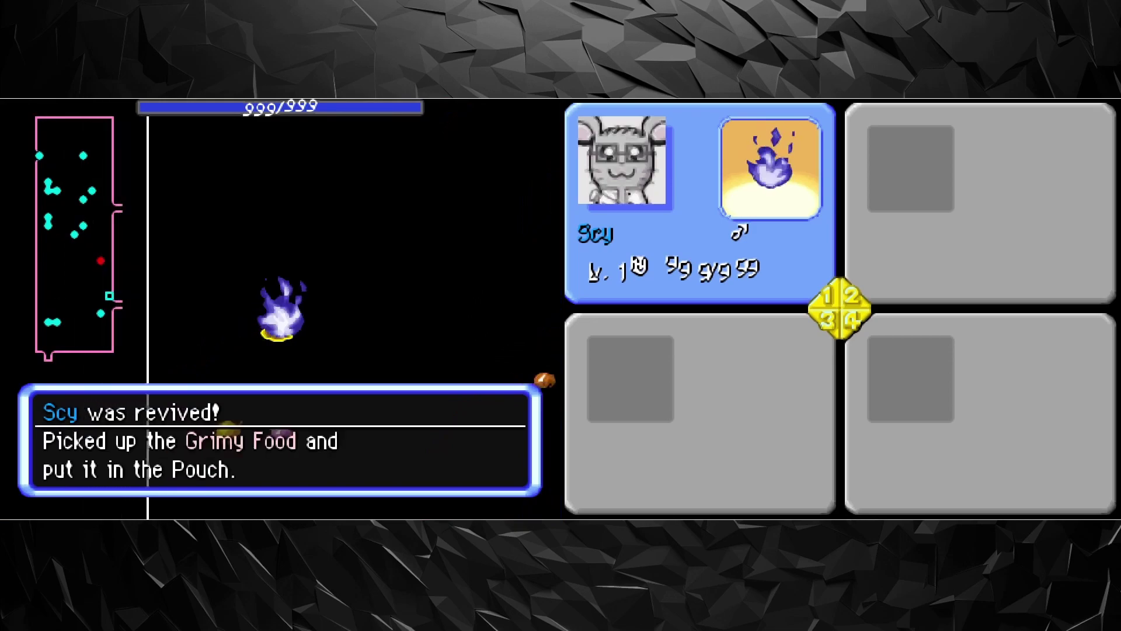
{"action": "key", "text": "Down"}
{"action": "key", "text": "Down"}
{"action": "key", "text": "Down"}
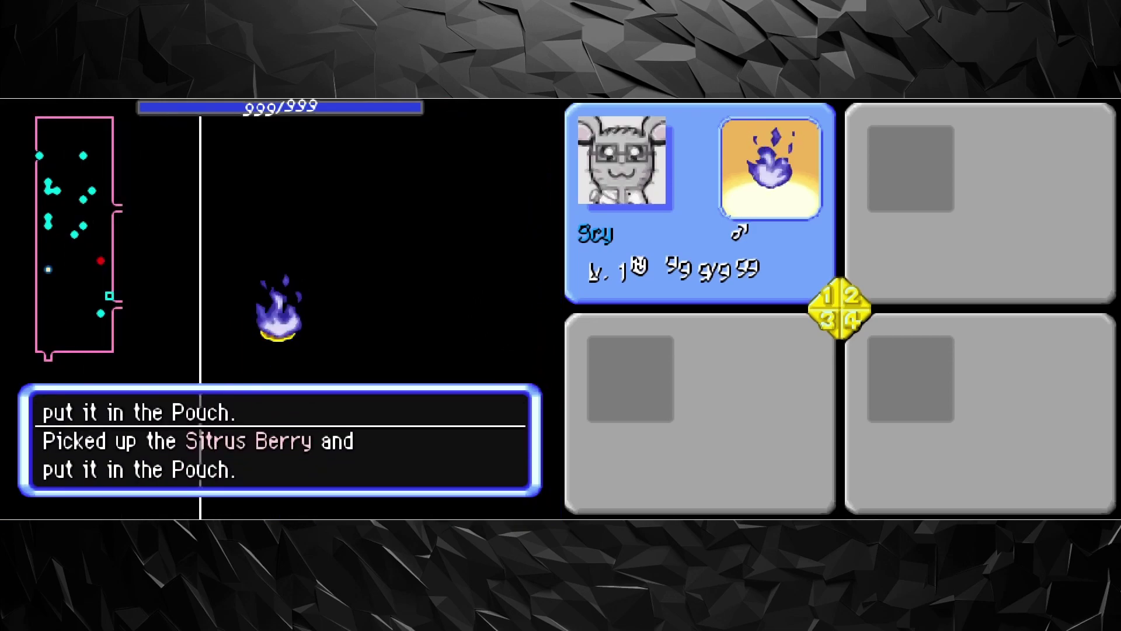
{"action": "key", "text": "Up"}
{"action": "key", "text": "Up"}
{"action": "key", "text": "Right"}
{"action": "key", "text": "Right"}
{"action": "key", "text": "Right"}
{"action": "key", "text": "Up+Right"}
{"action": "key", "text": "Left"}
{"action": "key", "text": "Left"}
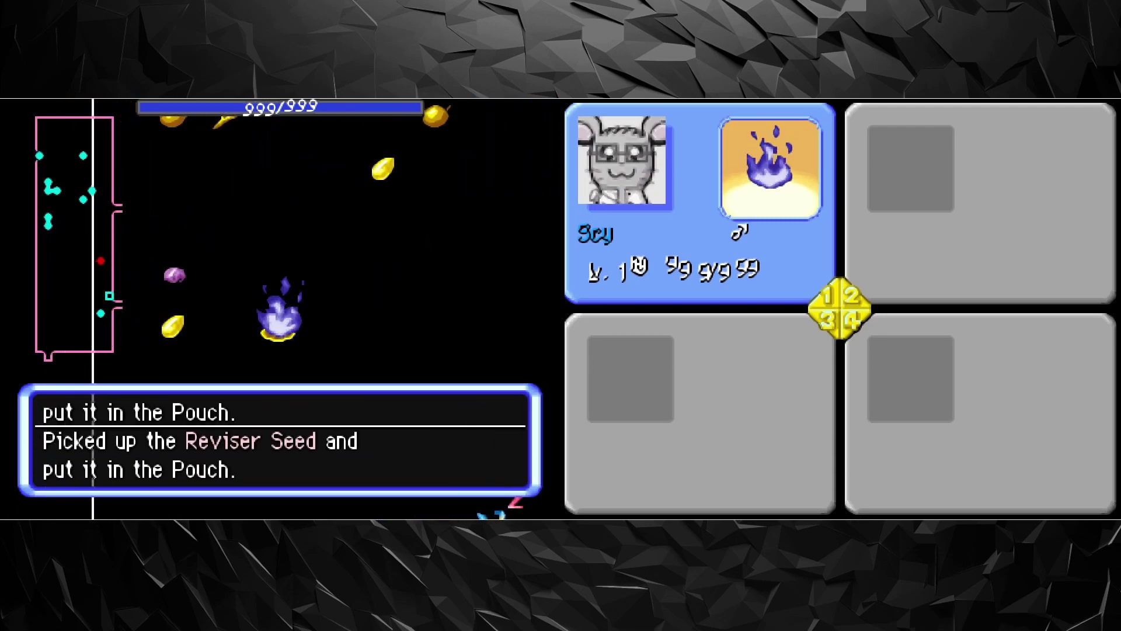
{"action": "key", "text": "Left"}
{"action": "key", "text": "Right"}
{"action": "key", "text": "Up"}
{"action": "key", "text": "Up+Right"}
{"action": "key", "text": "Up+Right"}
{"action": "key", "text": "Up+Right"}
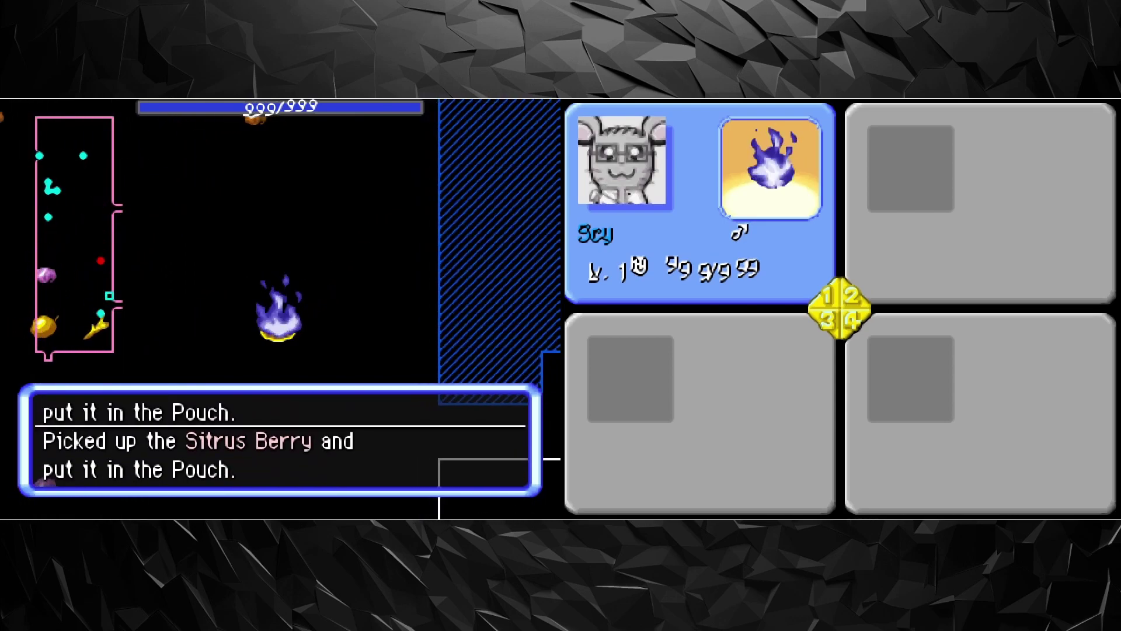
{"action": "key", "text": "Left"}
{"action": "key", "text": "Left"}
{"action": "key", "text": "Left"}
{"action": "key", "text": "Left"}
{"action": "key", "text": "Left"}
{"action": "key", "text": "Down"}
{"action": "key", "text": "Down"}
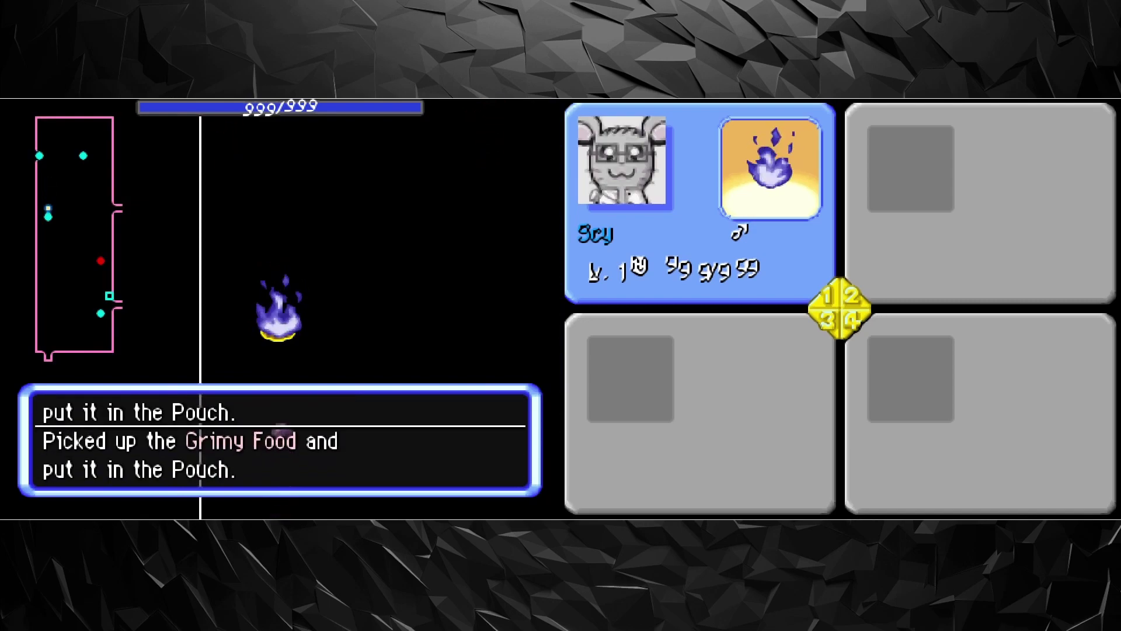
{"action": "key", "text": "Down"}
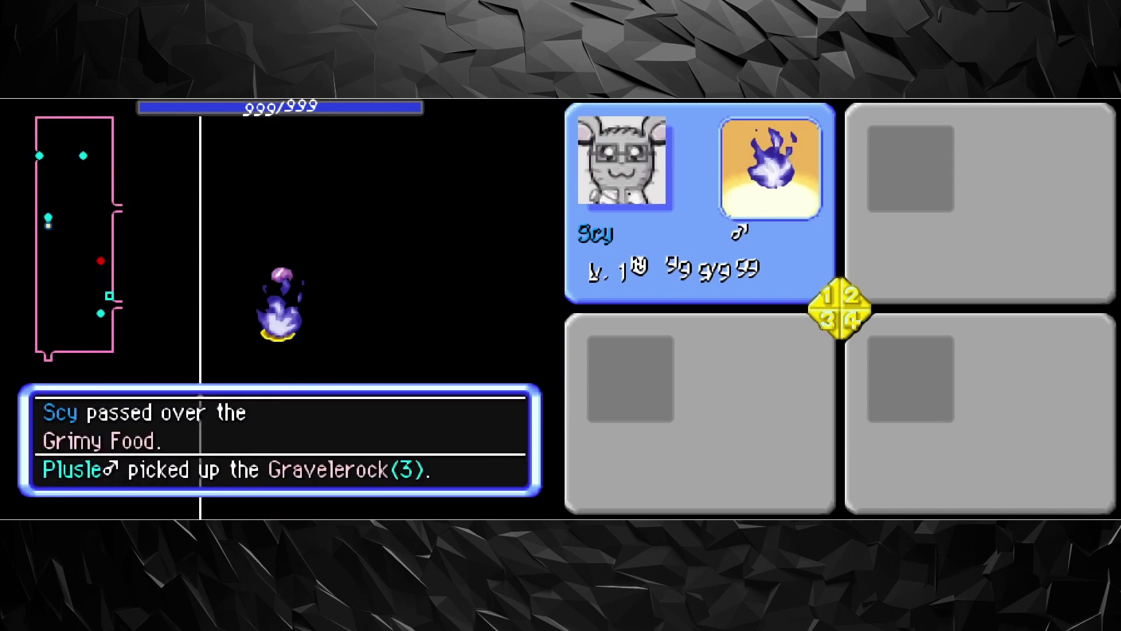
Step: Check the ground and the TODO List, then choose Warp for Scy
{"action": "key", "text": "Escape"}
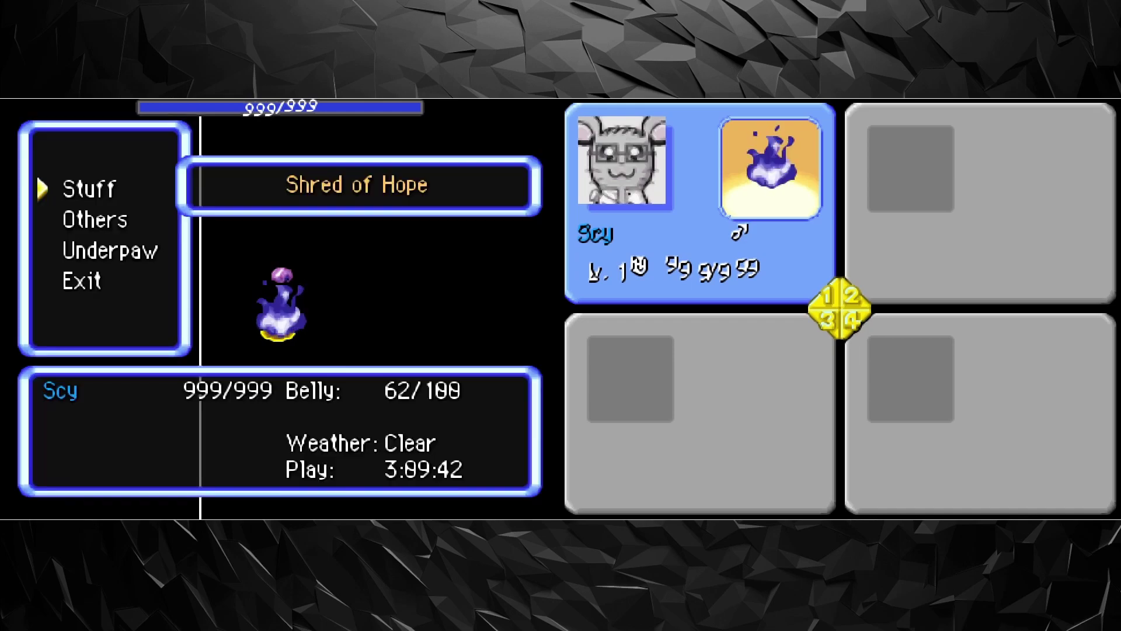
{"action": "key", "text": "Return"}
{"action": "key", "text": "Up"}
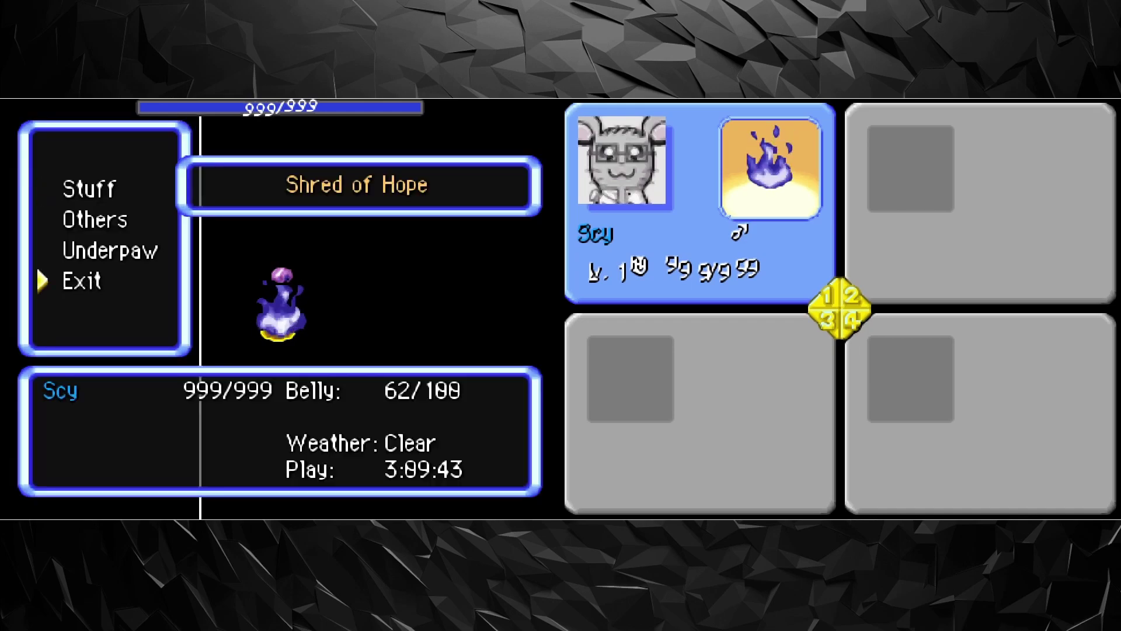
{"action": "key", "text": "Return"}
{"action": "key", "text": "Return"}
{"action": "key", "text": "Escape"}
{"action": "key", "text": "Escape"}
{"action": "key", "text": "Escape"}
{"action": "key", "text": "Return"}
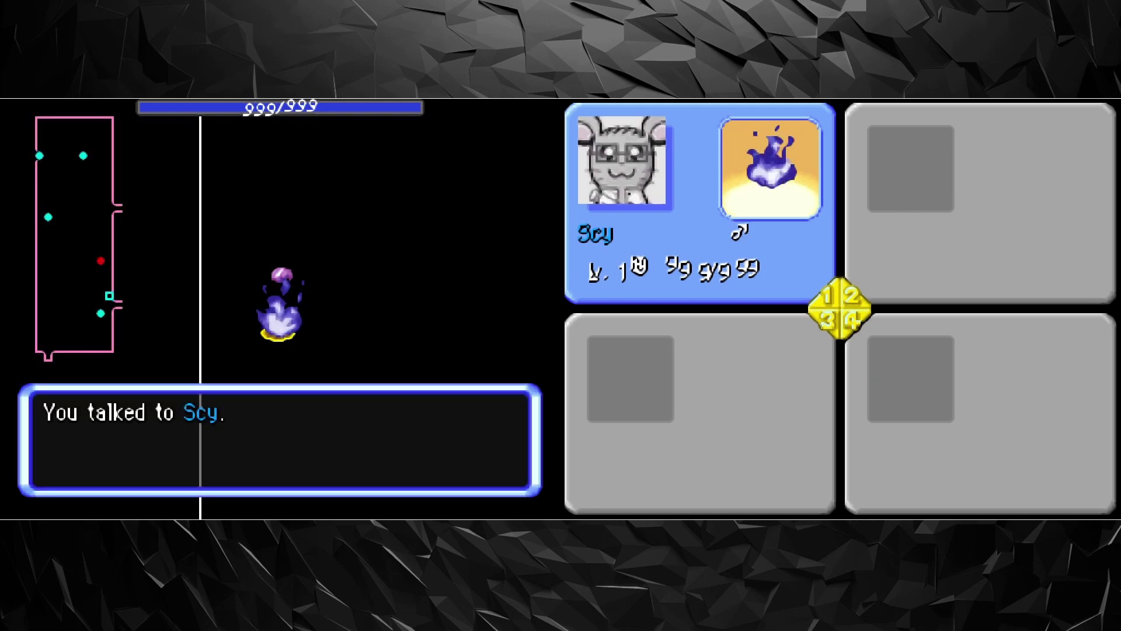
{"action": "key", "text": "Return"}
{"action": "key", "text": "Return"}
{"action": "key", "text": "Down"}
{"action": "key", "text": "Return"}
{"action": "key", "text": "Return"}
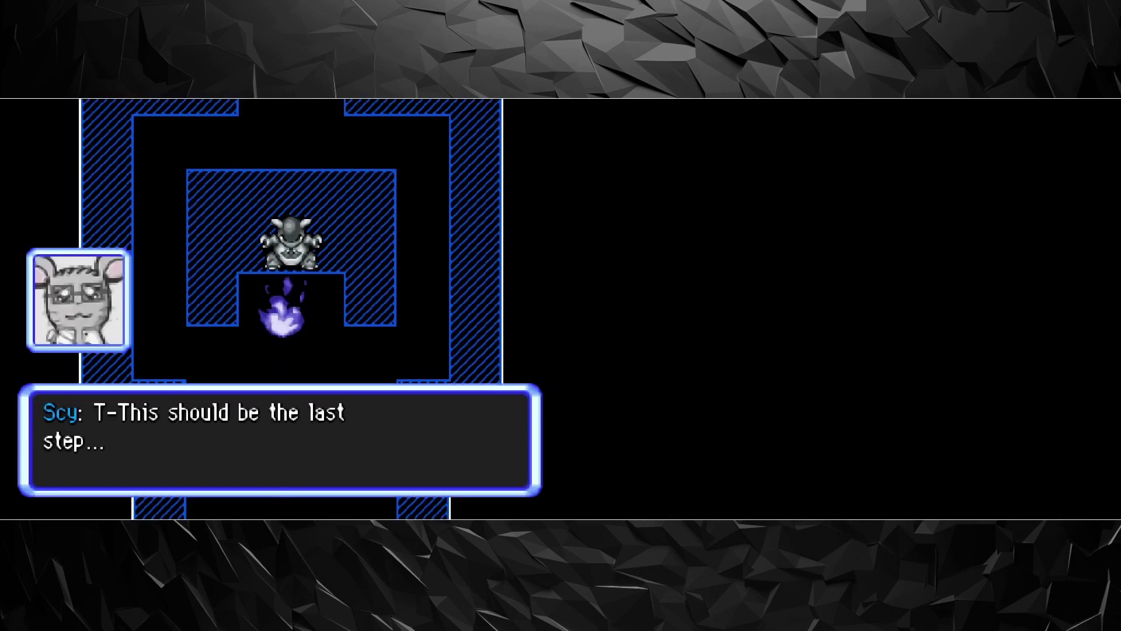
Step: Finish Scy's 'last step to achieve freedom' dialogue and bring up the game menu
{"action": "key", "text": "Return"}
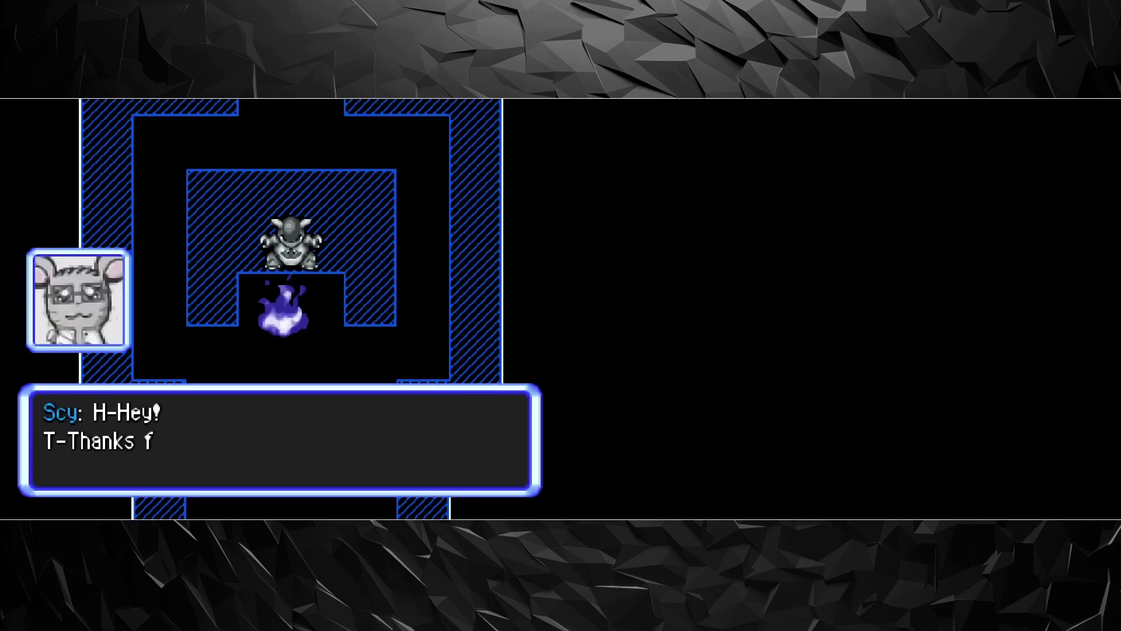
{"action": "key", "text": "Return"}
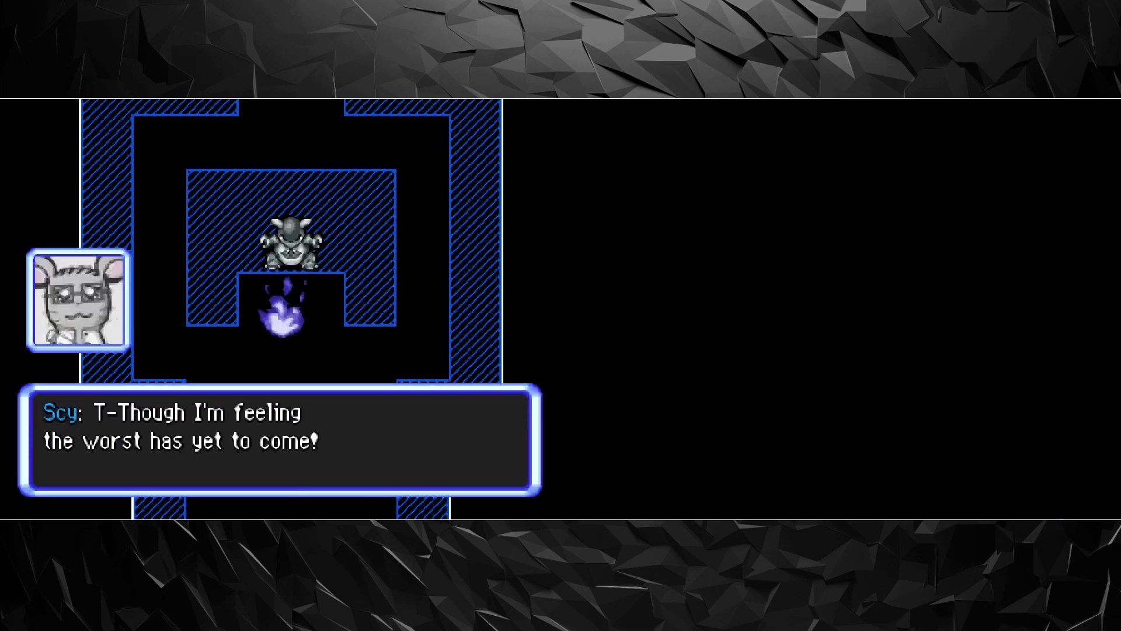
{"action": "key", "text": "Return"}
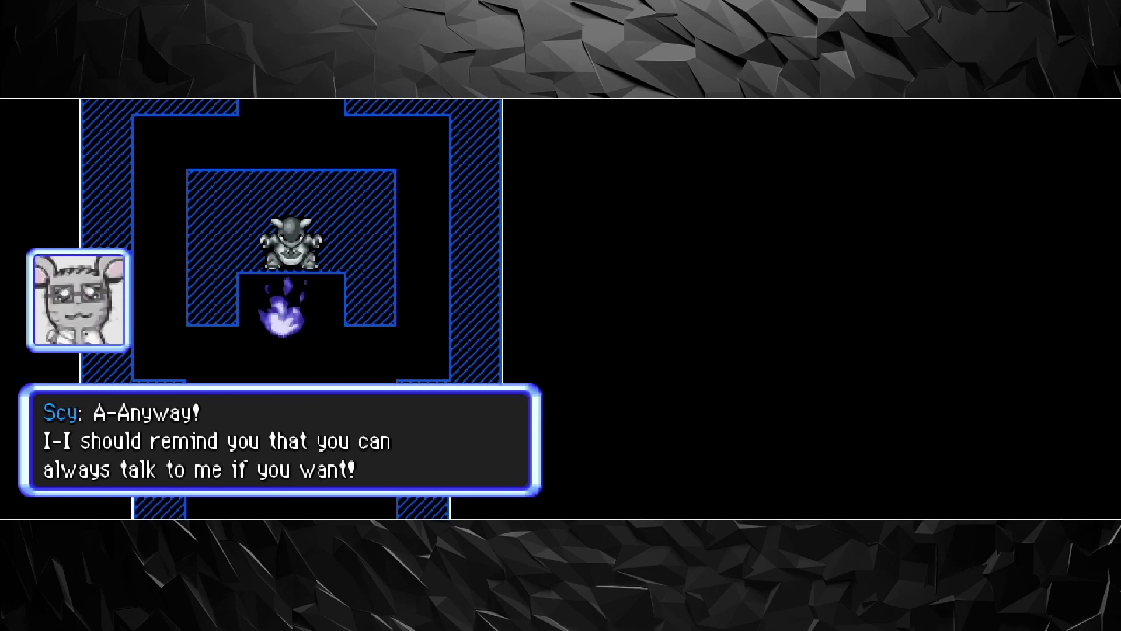
{"action": "key", "text": "Return"}
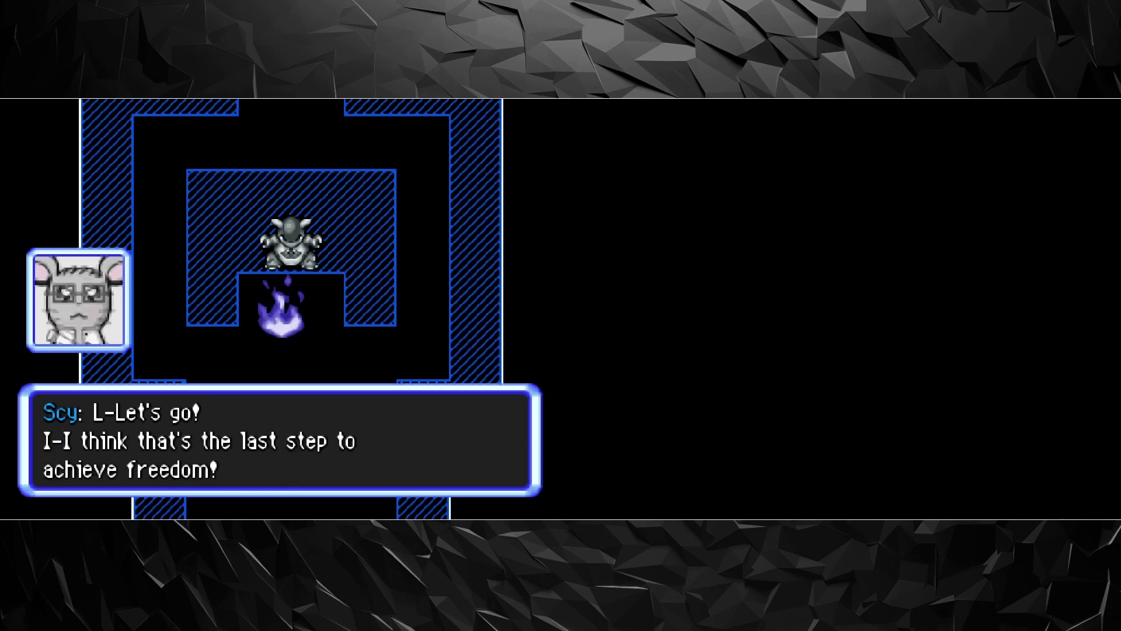
{"action": "key", "text": "Return"}
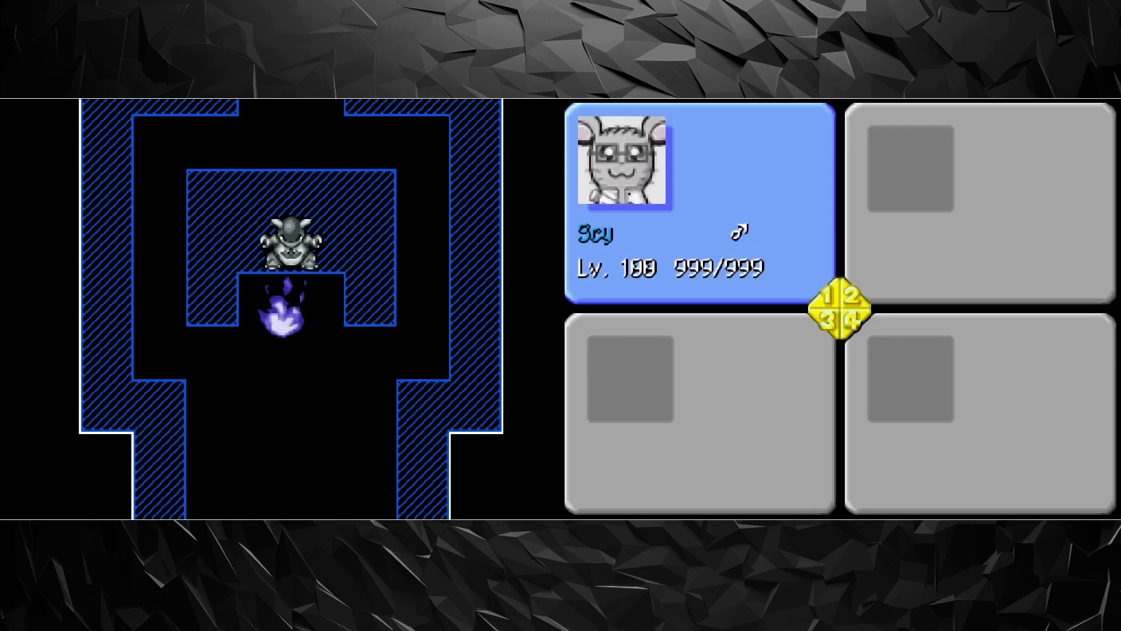
{"action": "key", "text": "Escape"}
{"action": "key", "text": "Return"}
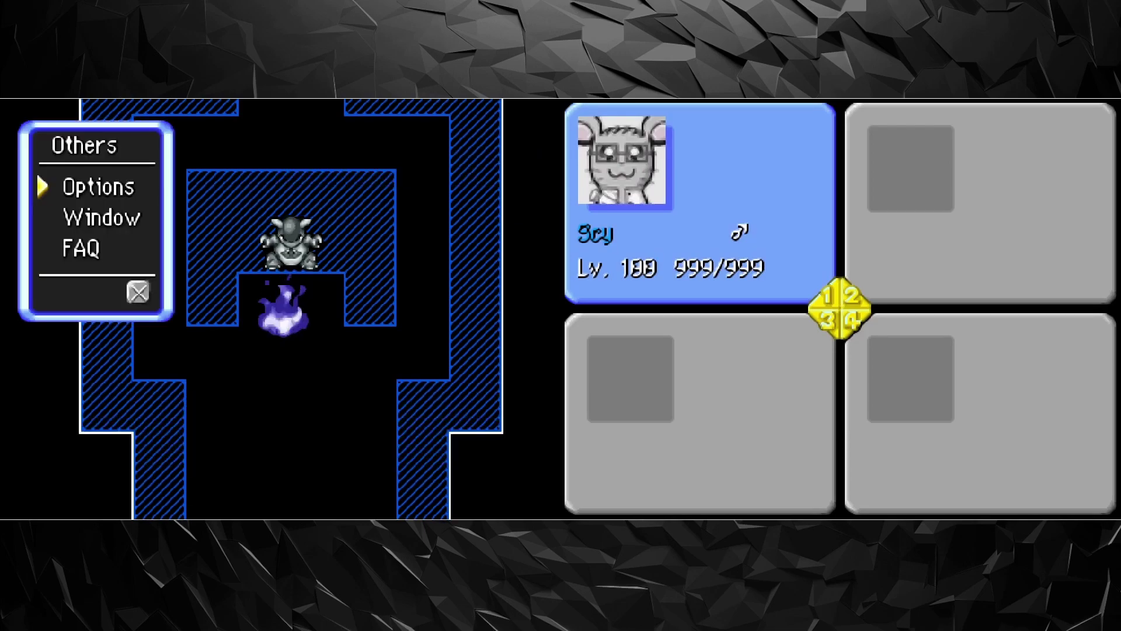
{"action": "key", "text": "Return"}
{"action": "key", "text": "Up"}
{"action": "key", "text": "Up"}
{"action": "key", "text": "Up"}
{"action": "key", "text": "Return"}
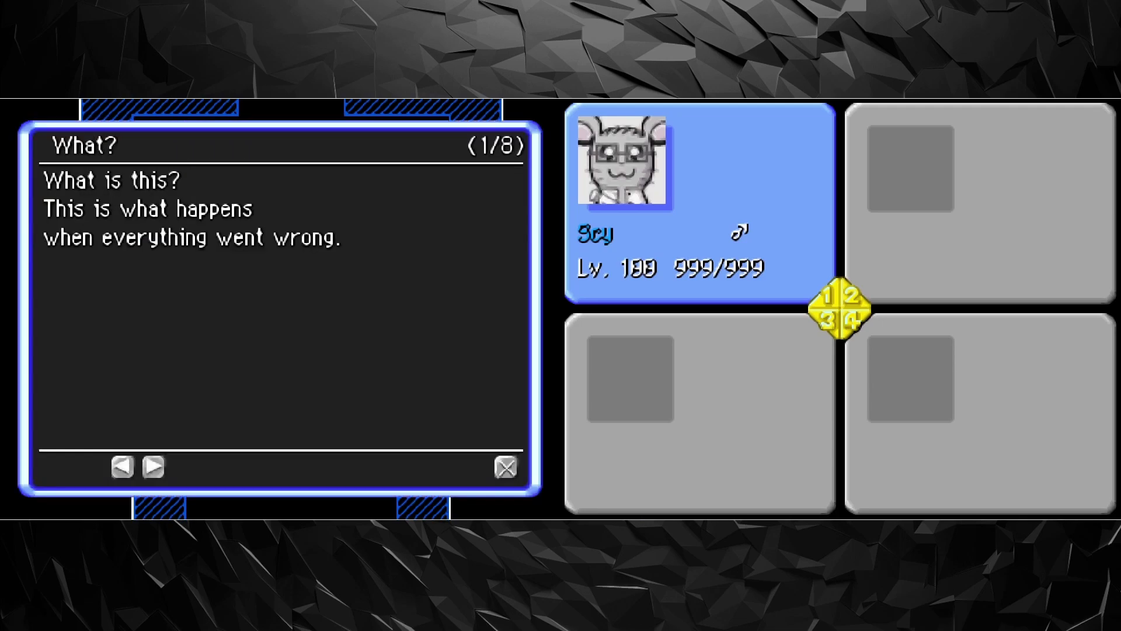
{"action": "key", "text": "Right"}
{"action": "key", "text": "Left"}
{"action": "key", "text": "Right"}
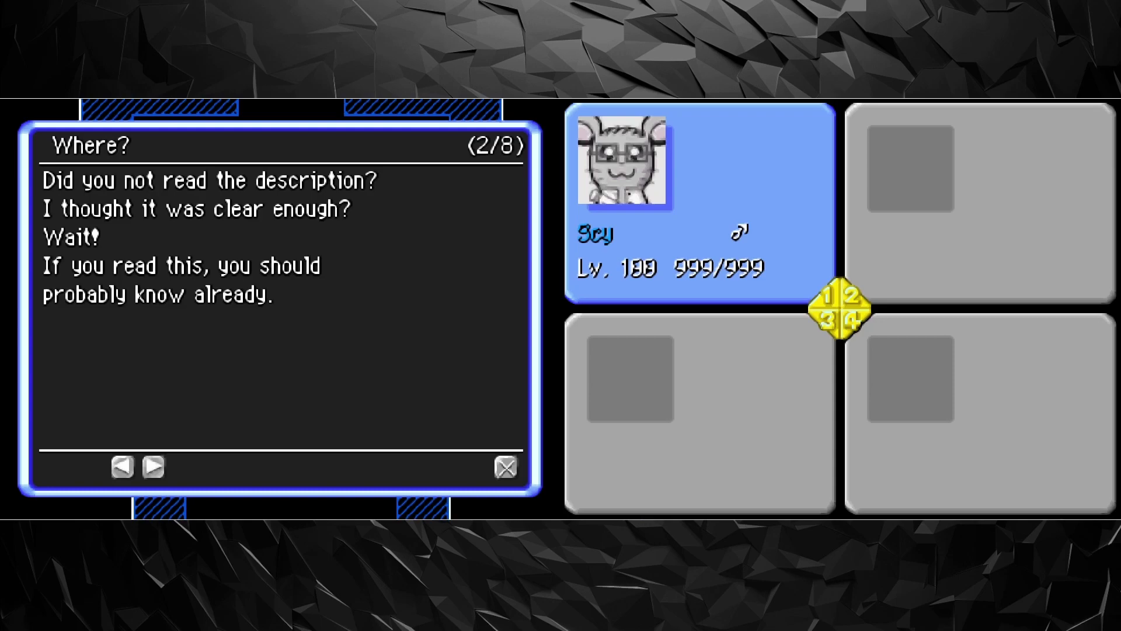
{"action": "key", "text": "Right"}
{"action": "key", "text": "Right"}
{"action": "key", "text": "Left"}
{"action": "key", "text": "Right"}
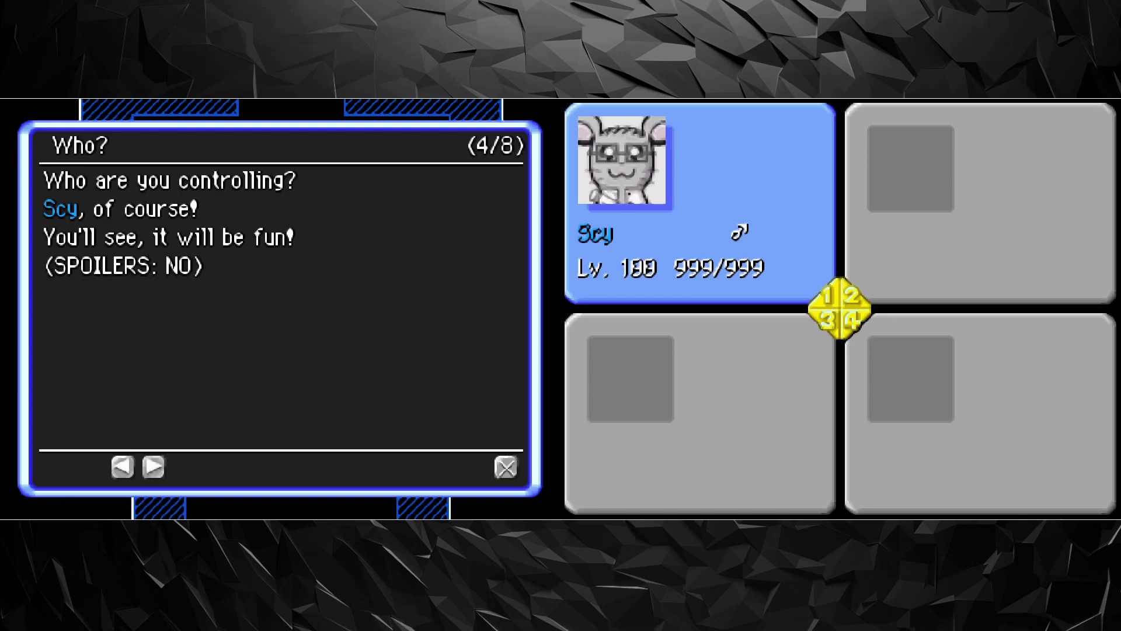
{"action": "key", "text": "Right"}
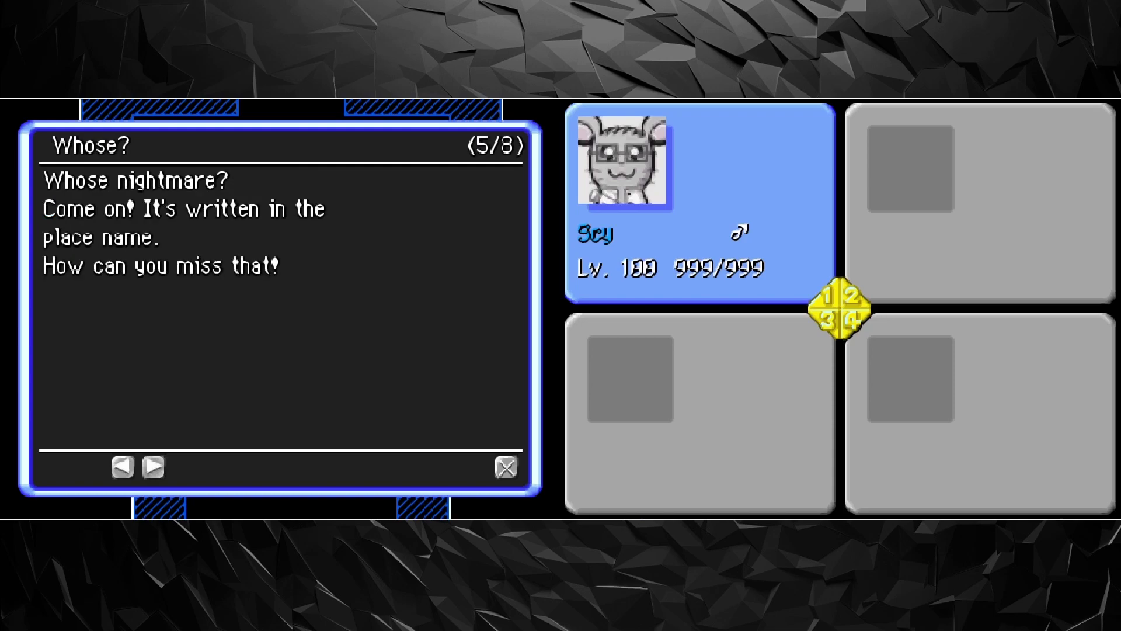
{"action": "key", "text": "Right"}
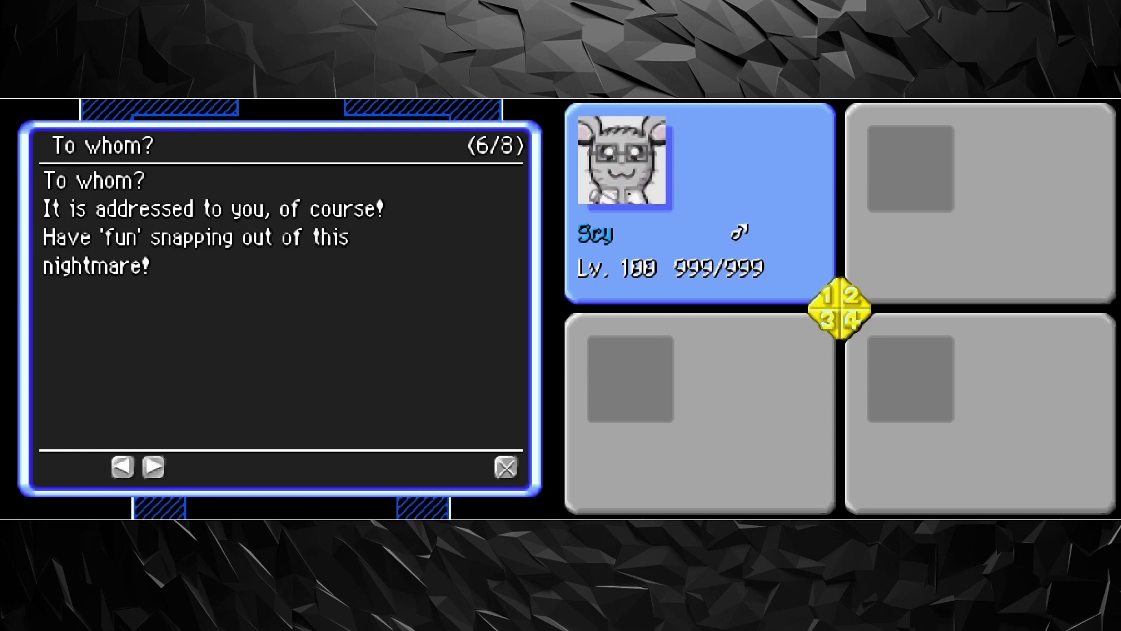
{"action": "key", "text": "Right"}
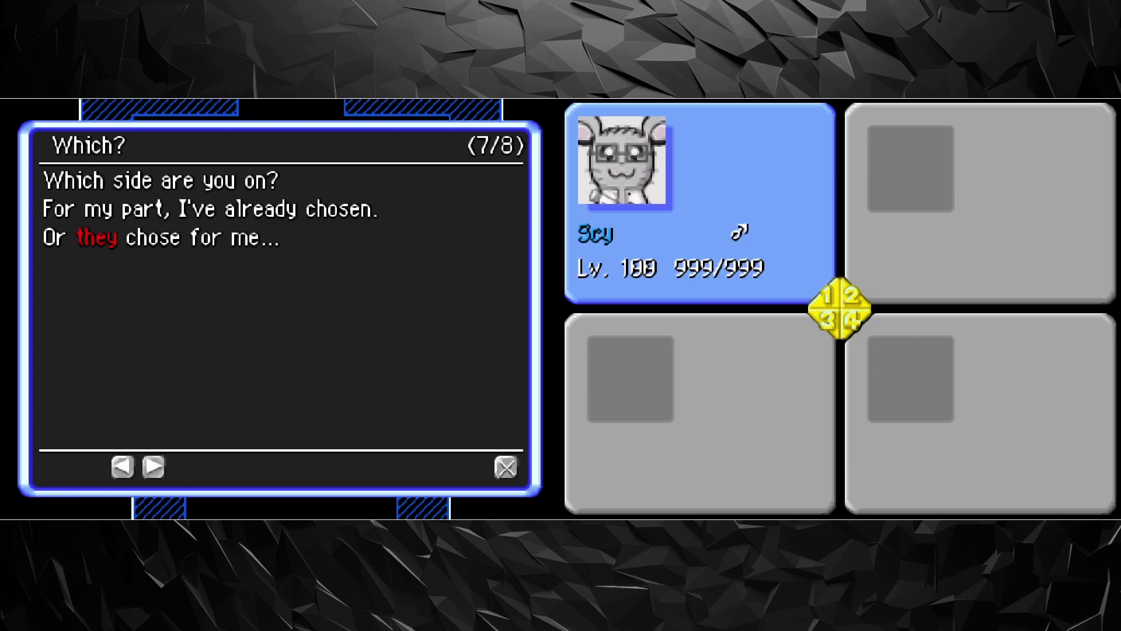
{"action": "key", "text": "Right"}
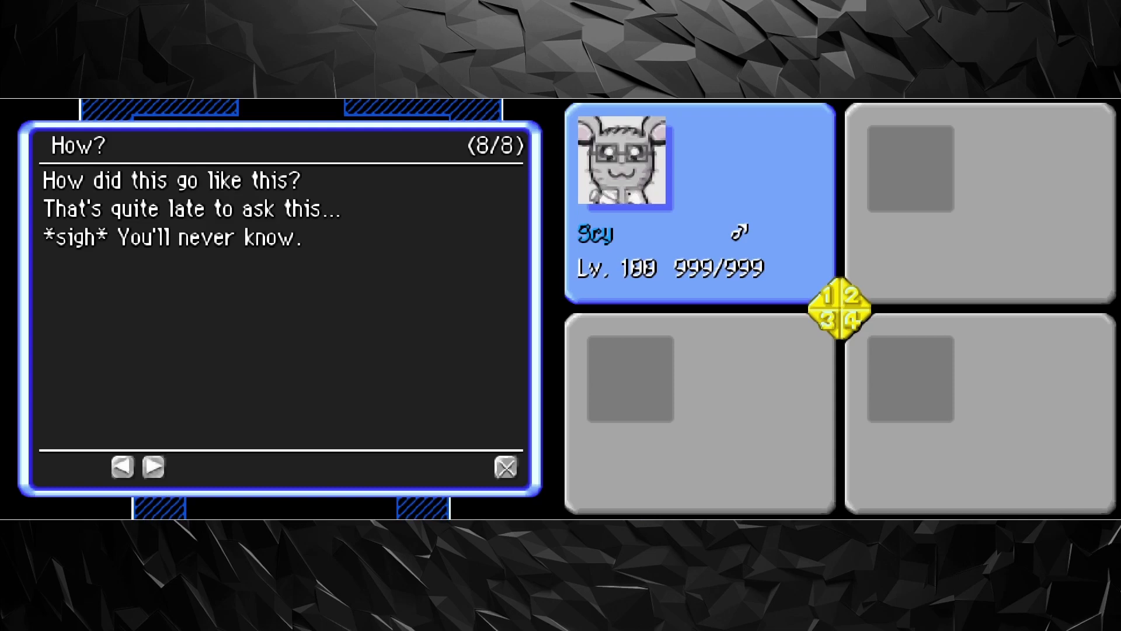
{"action": "key", "text": "Right"}
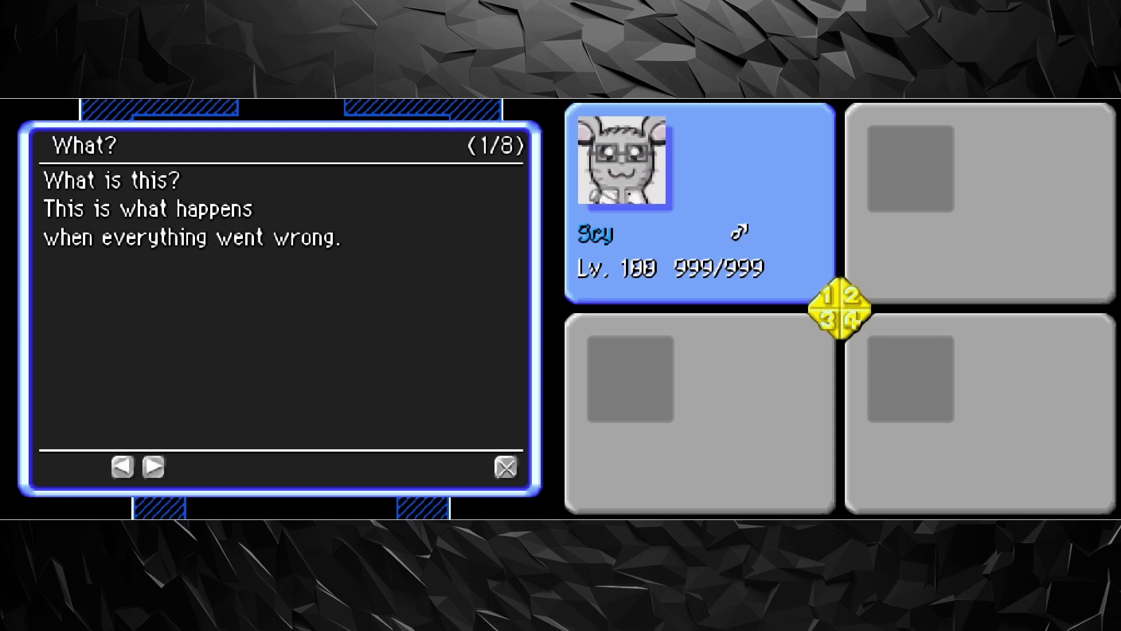
{"action": "key", "text": "Escape"}
{"action": "key", "text": "Escape"}
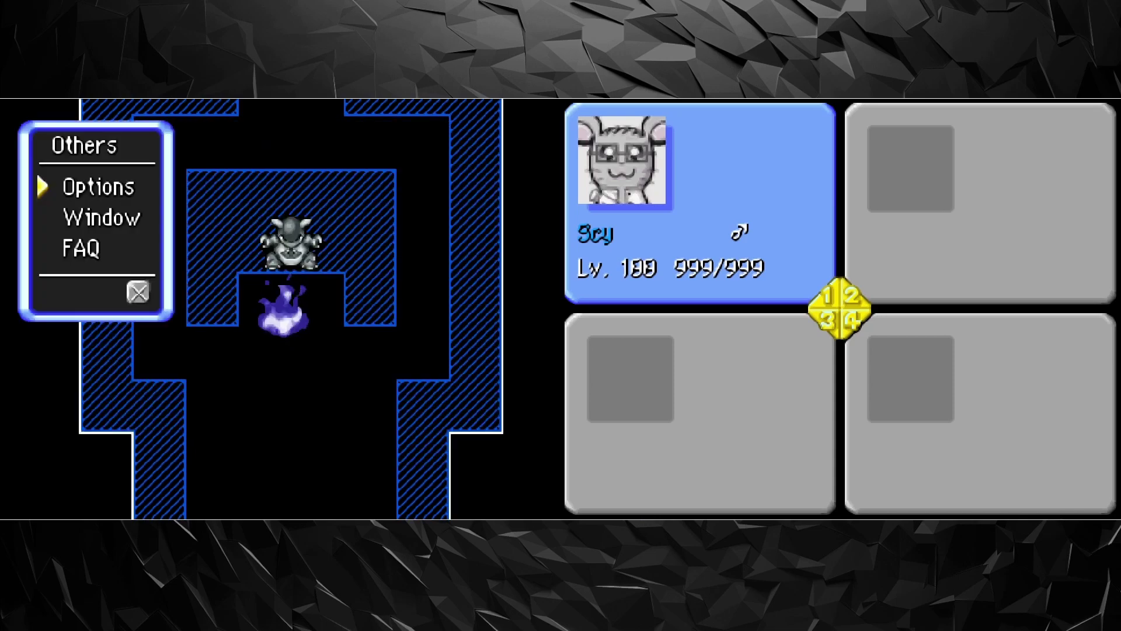
Step: Glance at the window settings and game options, then return to the dungeon
{"action": "key", "text": "Down"}
{"action": "key", "text": "Down"}
{"action": "key", "text": "Up"}
{"action": "key", "text": "Return"}
{"action": "key", "text": "Escape"}
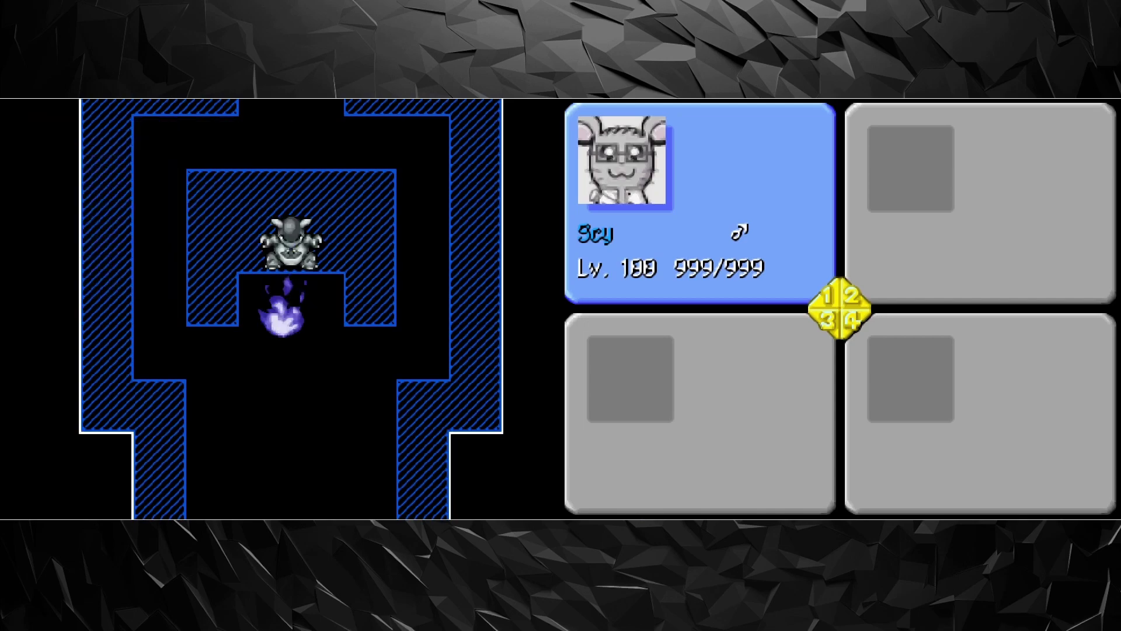
{"action": "key", "text": "Down"}
{"action": "key", "text": "Return"}
{"action": "key", "text": "Escape"}
{"action": "key", "text": "Up"}
{"action": "key", "text": "Up"}
{"action": "key", "text": "Return"}
{"action": "key", "text": "Escape"}
{"action": "key", "text": "Escape"}
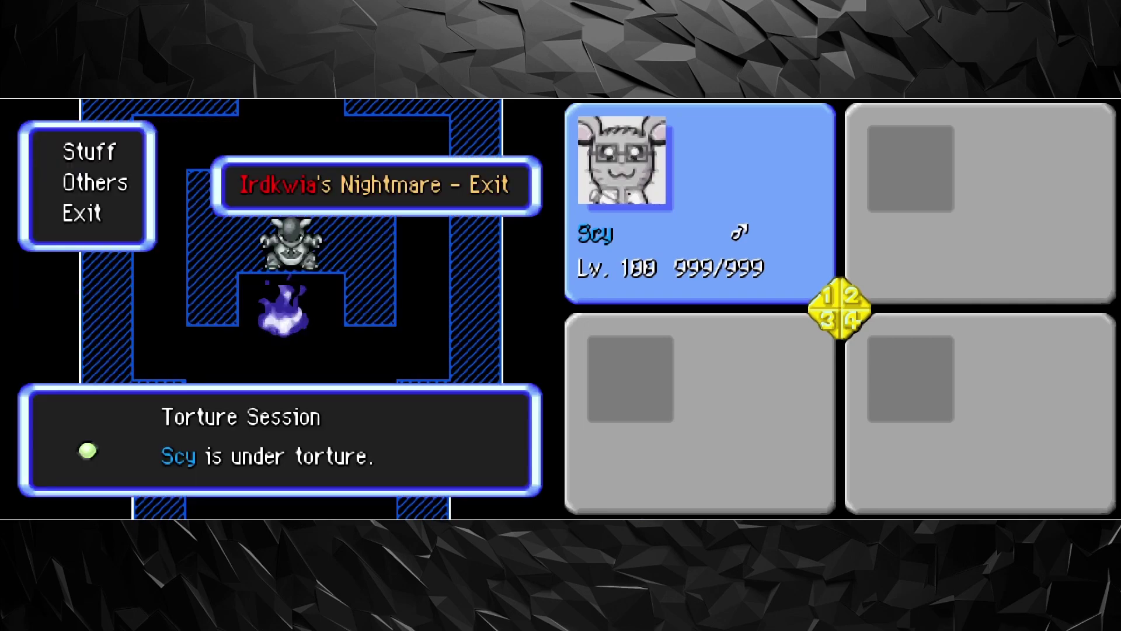
{"action": "key", "text": "Escape"}
Step: Save to slot 6 and walk Scy up to the arched gate's voice
{"action": "key", "text": "shift+F6"}
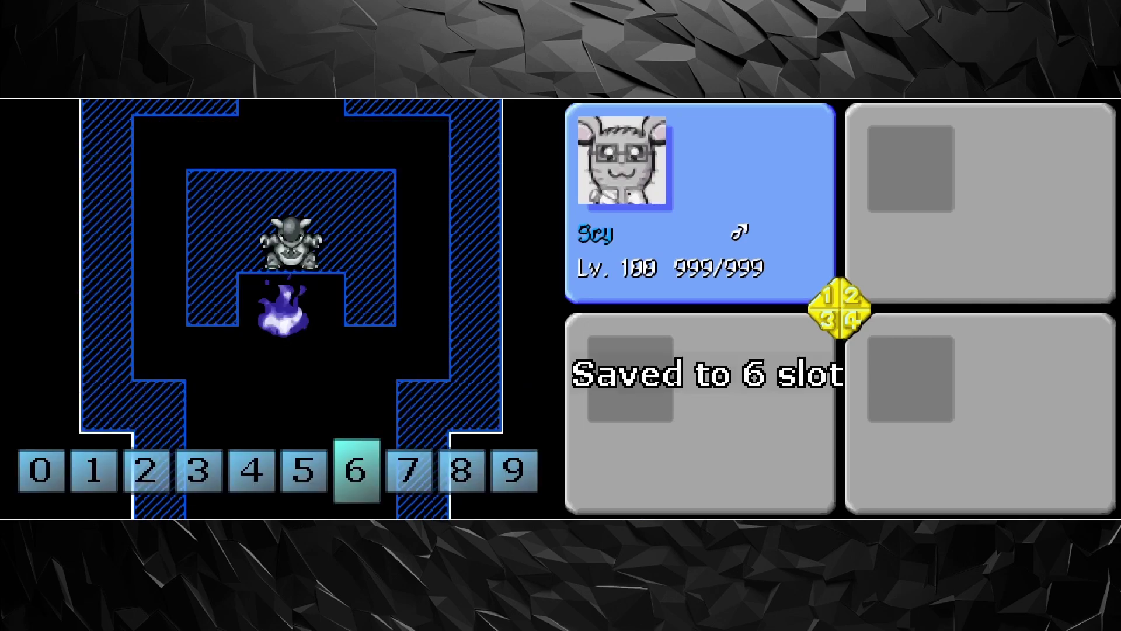
{"action": "key", "text": "Up"}
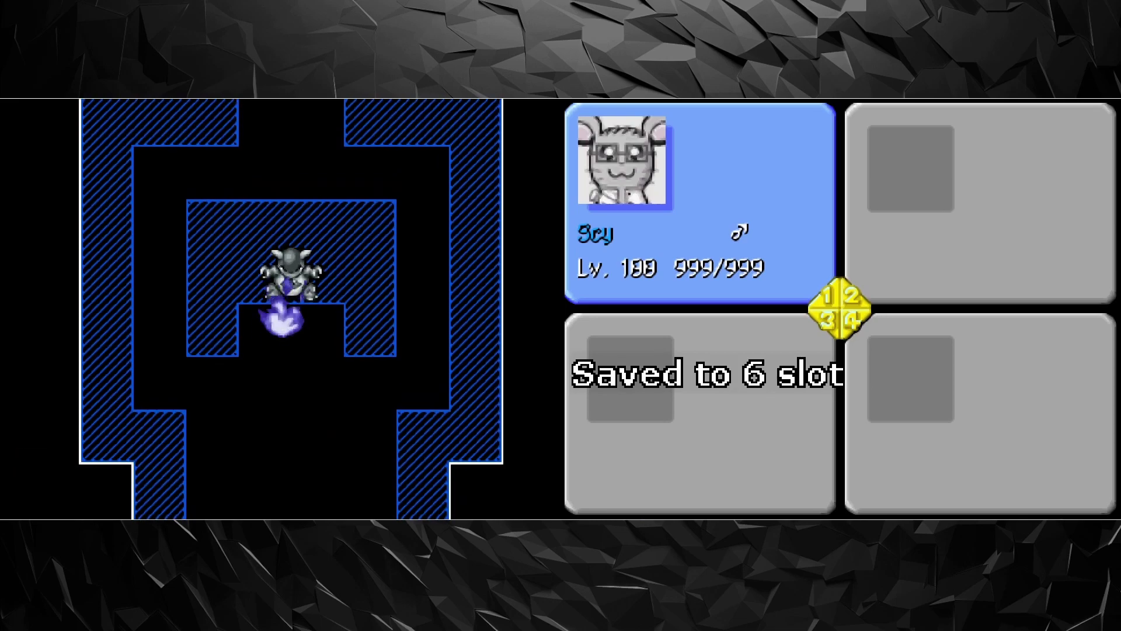
{"action": "key", "text": "Return"}
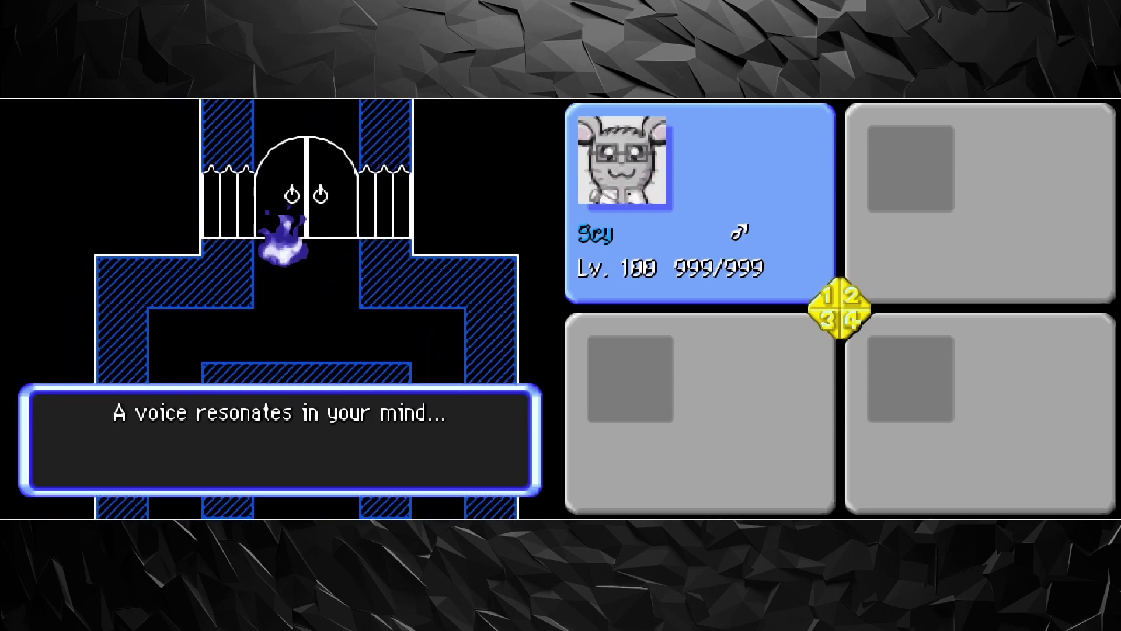
{"action": "key", "text": "Return"}
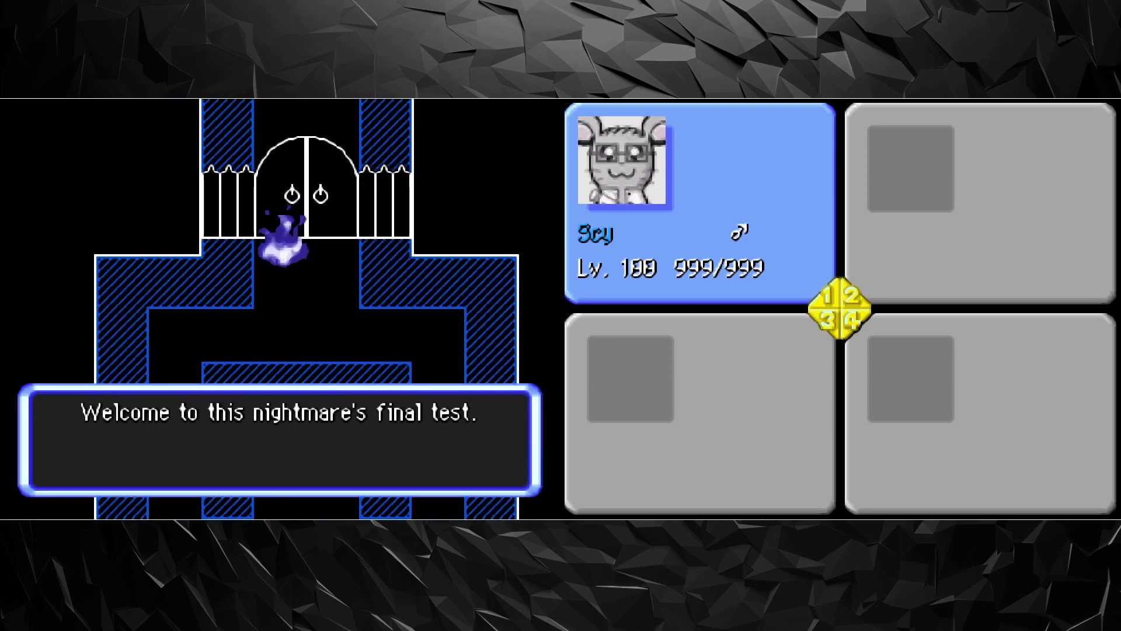
Step: Read through the voice's rules, including the one-wrong-answer Game Over warning
{"action": "key", "text": "Return"}
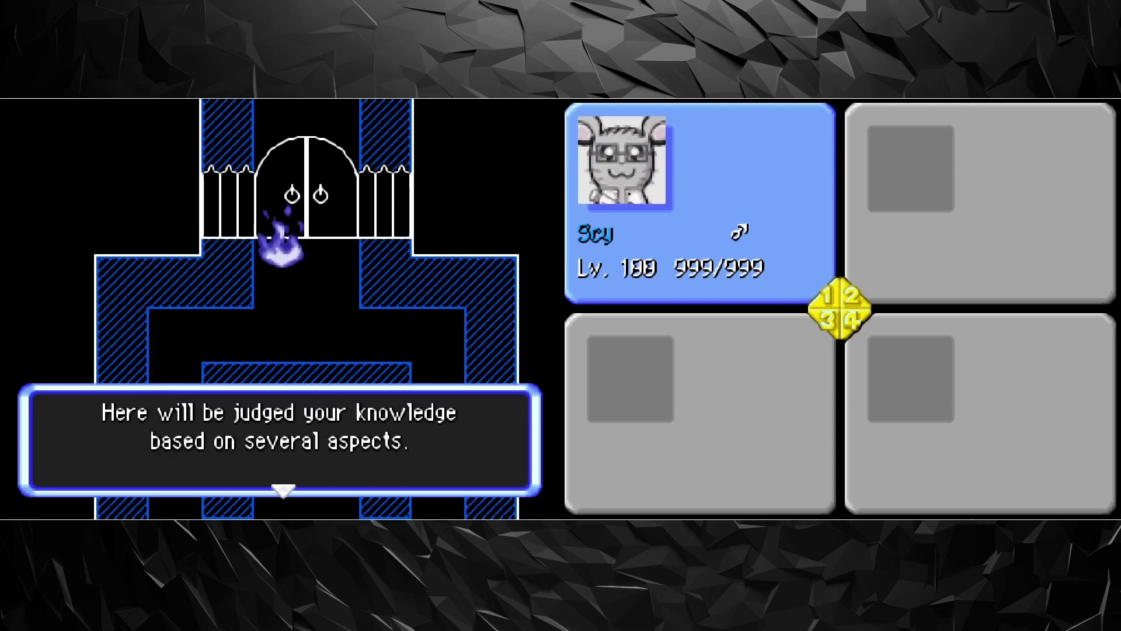
{"action": "key", "text": "Return"}
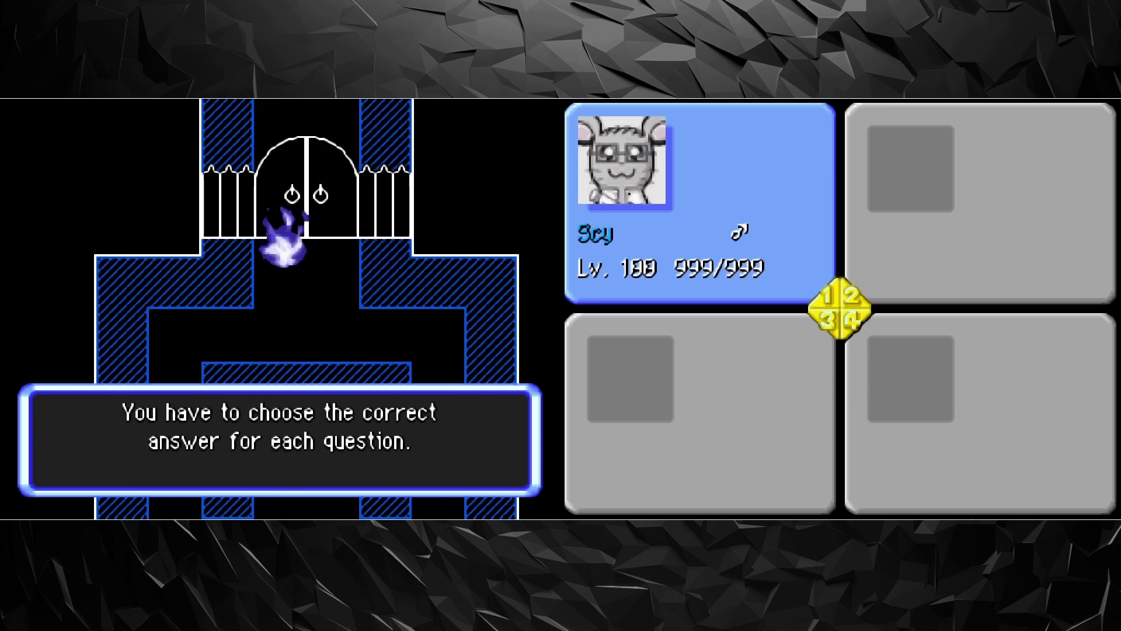
{"action": "key", "text": "Return"}
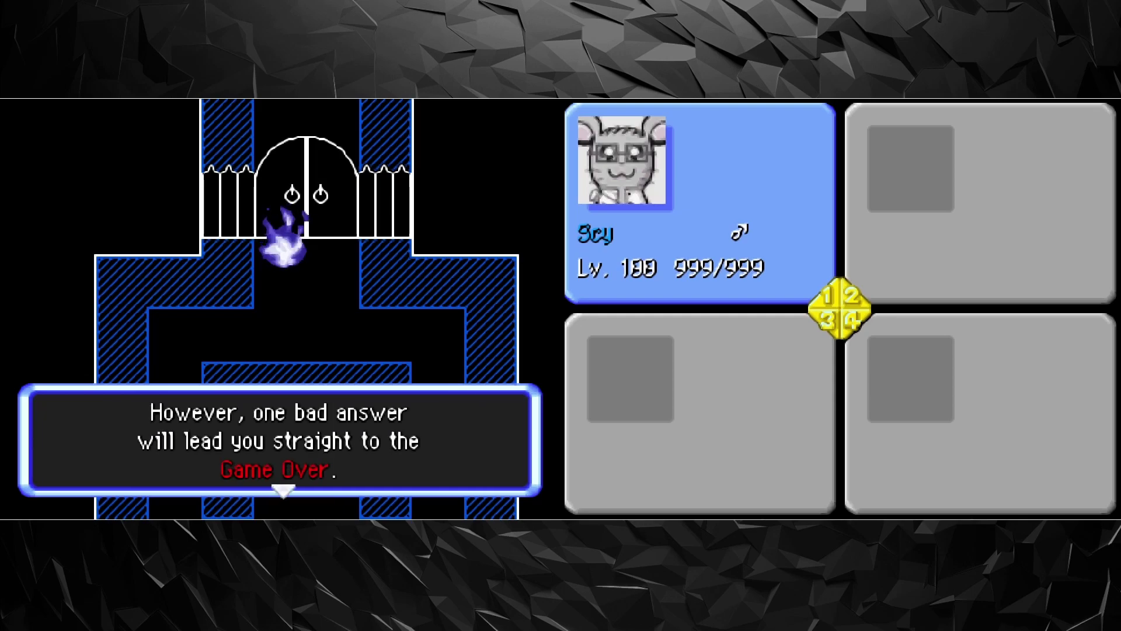
{"action": "key", "text": "Return"}
{"action": "key", "text": "Return"}
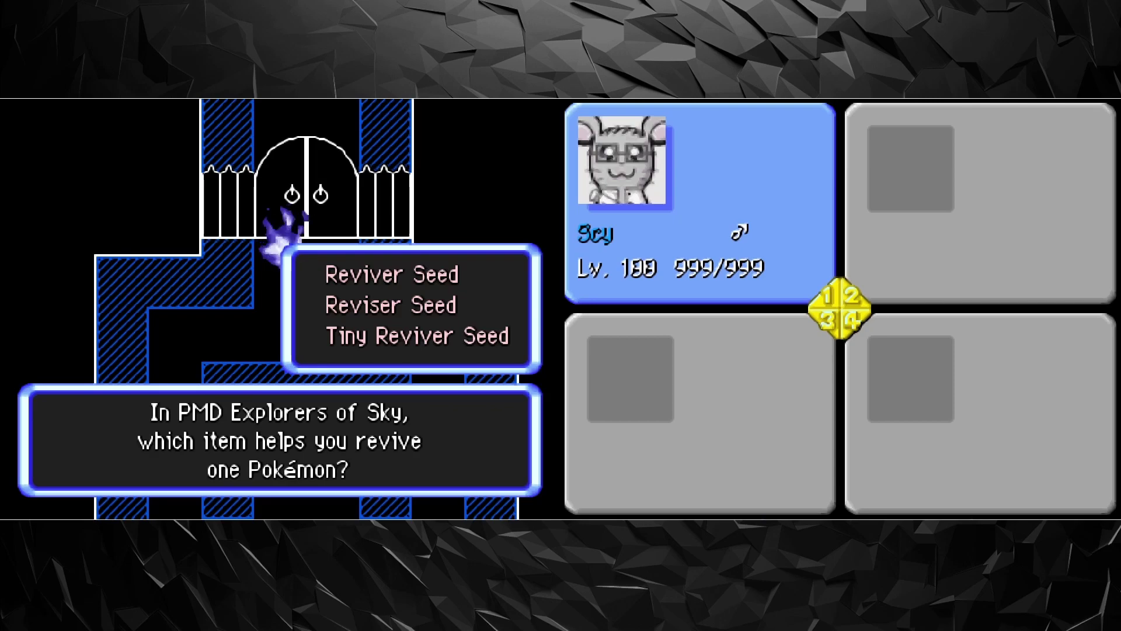
Step: Answer Reviver Seed to the revival question and 50 belly points for the Apple
{"action": "key", "text": "Return"}
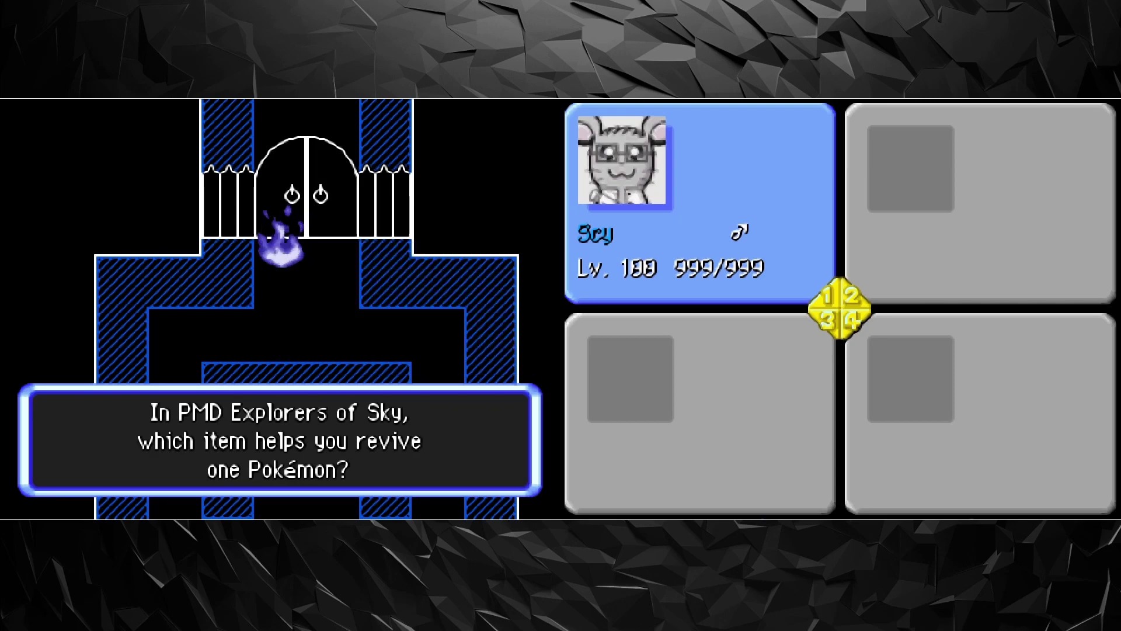
{"action": "key", "text": "Return"}
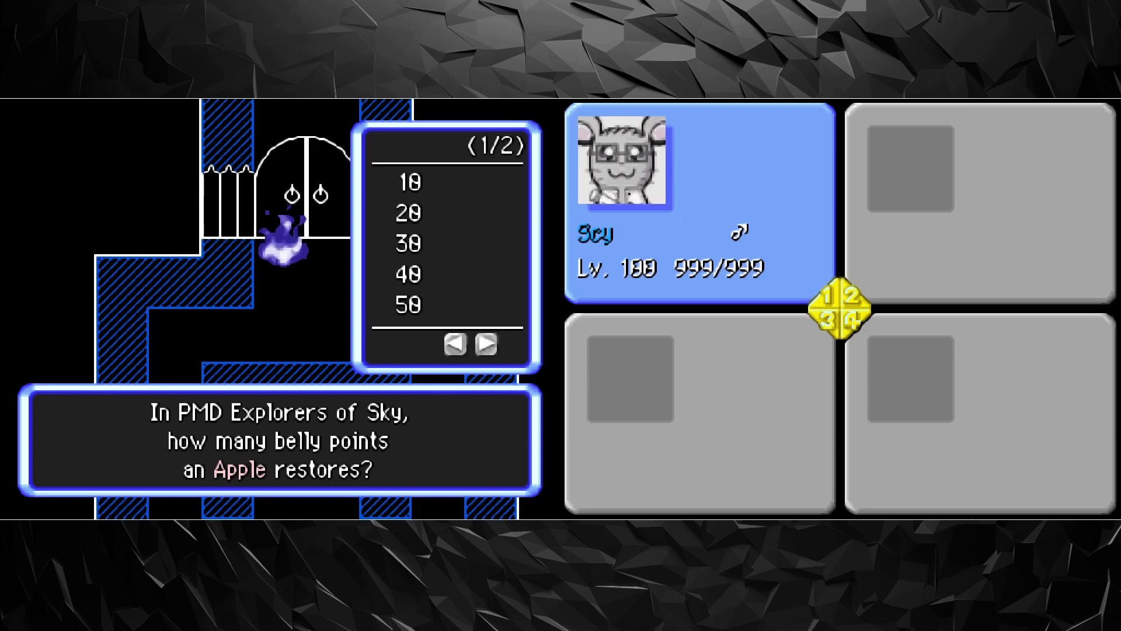
{"action": "key", "text": "Down"}
{"action": "key", "text": "Down"}
{"action": "key", "text": "Down"}
{"action": "key", "text": "Down"}
{"action": "key", "text": "Return"}
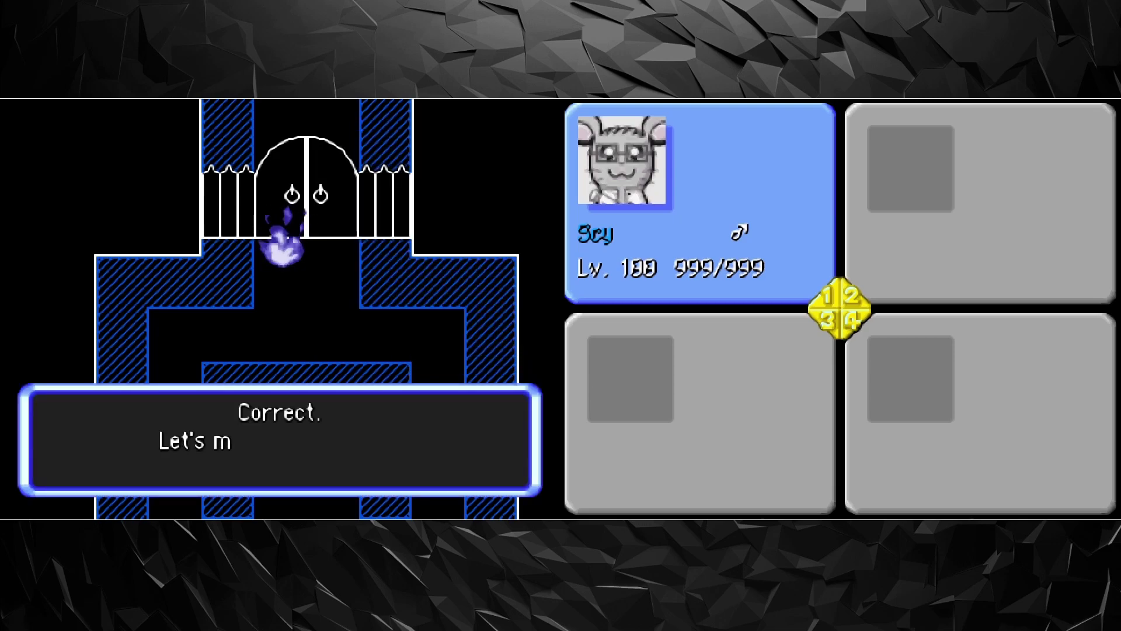
{"action": "key", "text": "Return"}
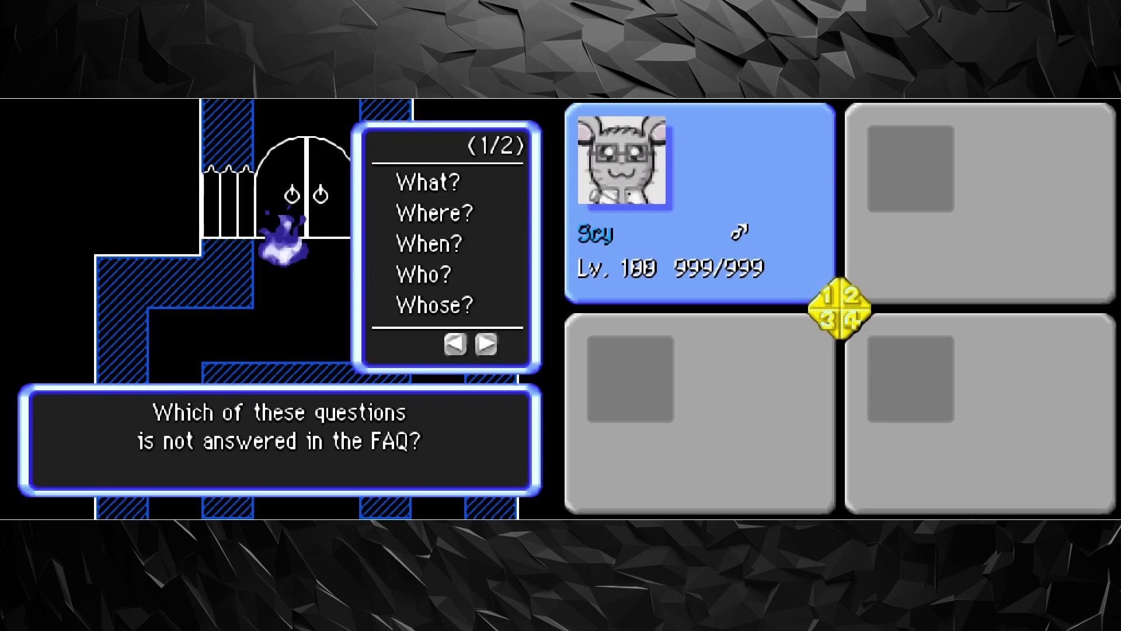
Step: Answer Who? to the FAQ question and get through the failure dialogue
{"action": "key", "text": "Down"}
{"action": "key", "text": "Down"}
{"action": "key", "text": "Down"}
{"action": "key", "text": "Return"}
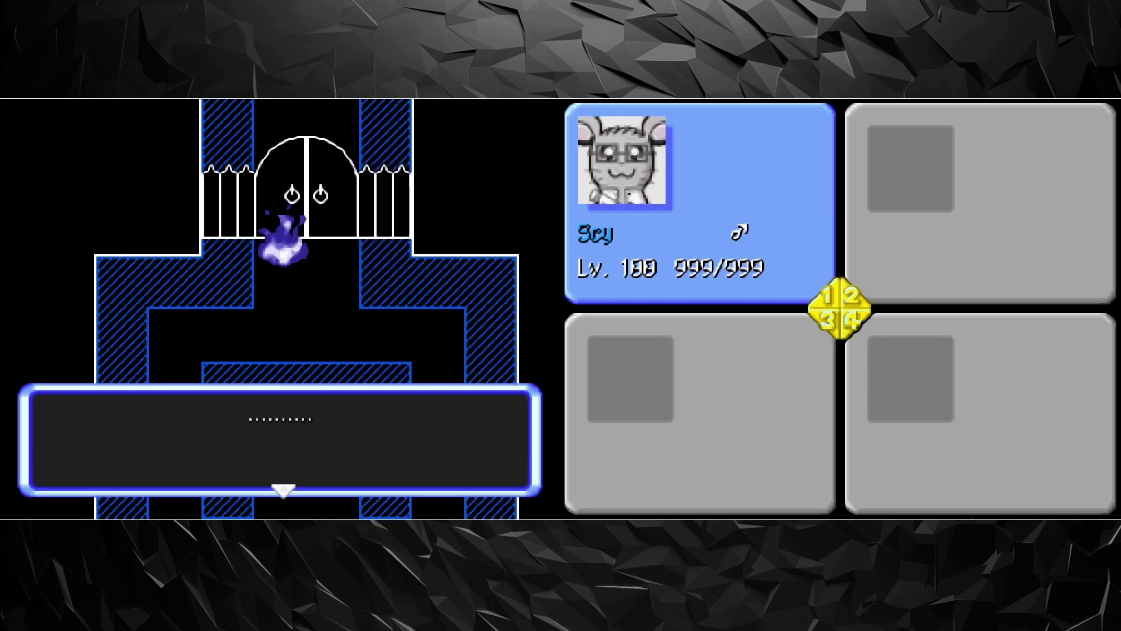
{"action": "key", "text": "Return"}
{"action": "key", "text": "Return"}
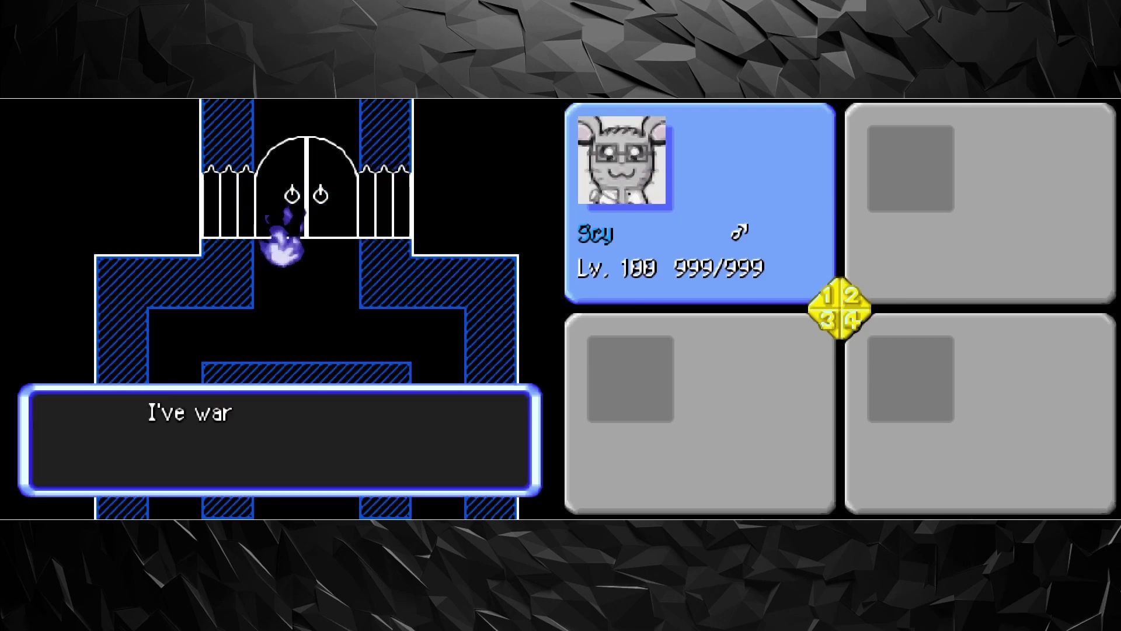
{"action": "key", "text": "Return"}
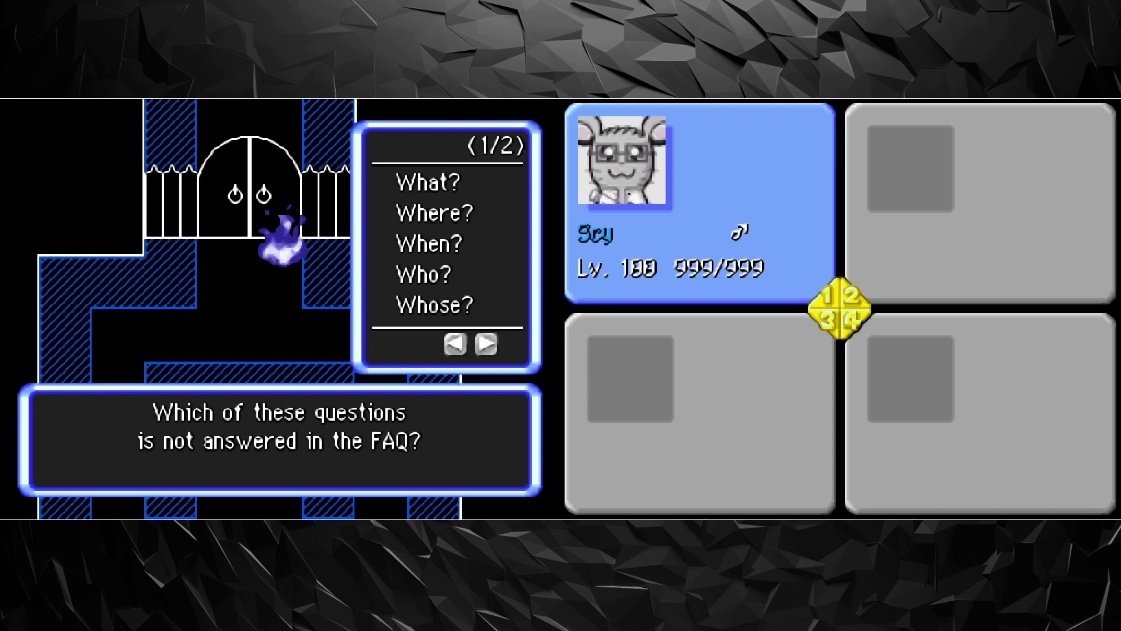
Step: Answer Why? from the second choice page and continue toward the Hamtaro question
{"action": "key", "text": "Right"}
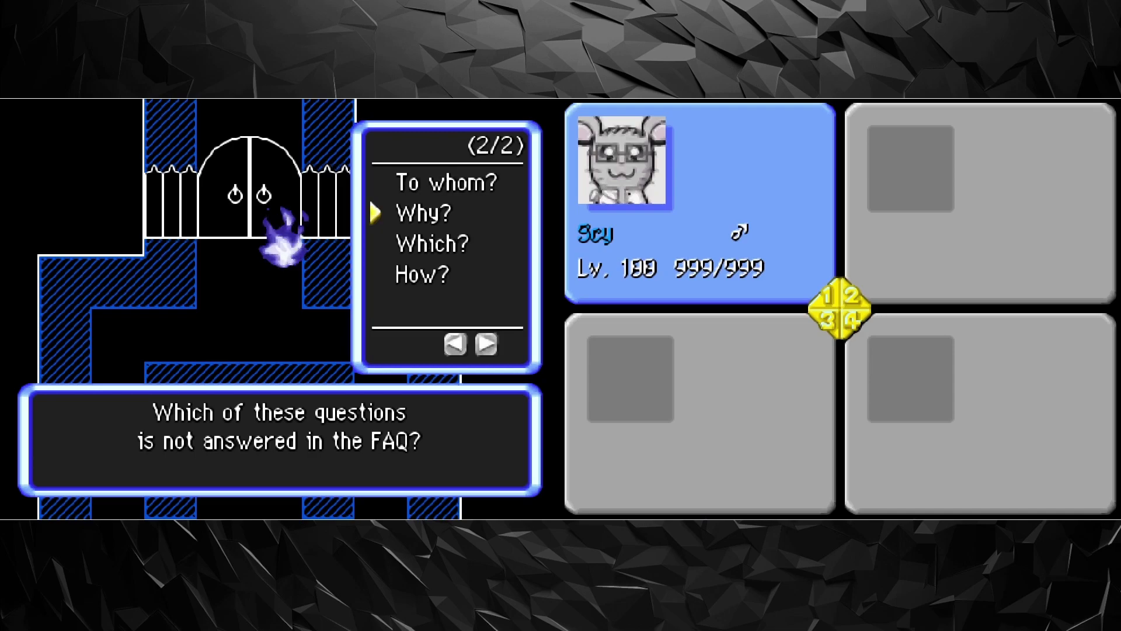
{"action": "key", "text": "Down"}
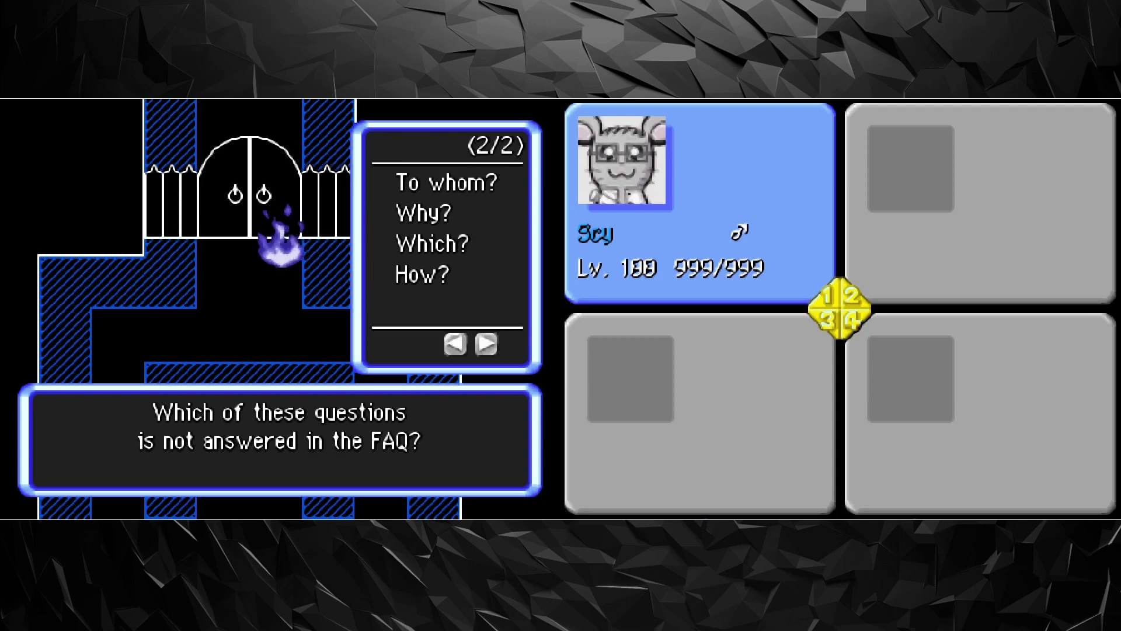
{"action": "key", "text": "Return"}
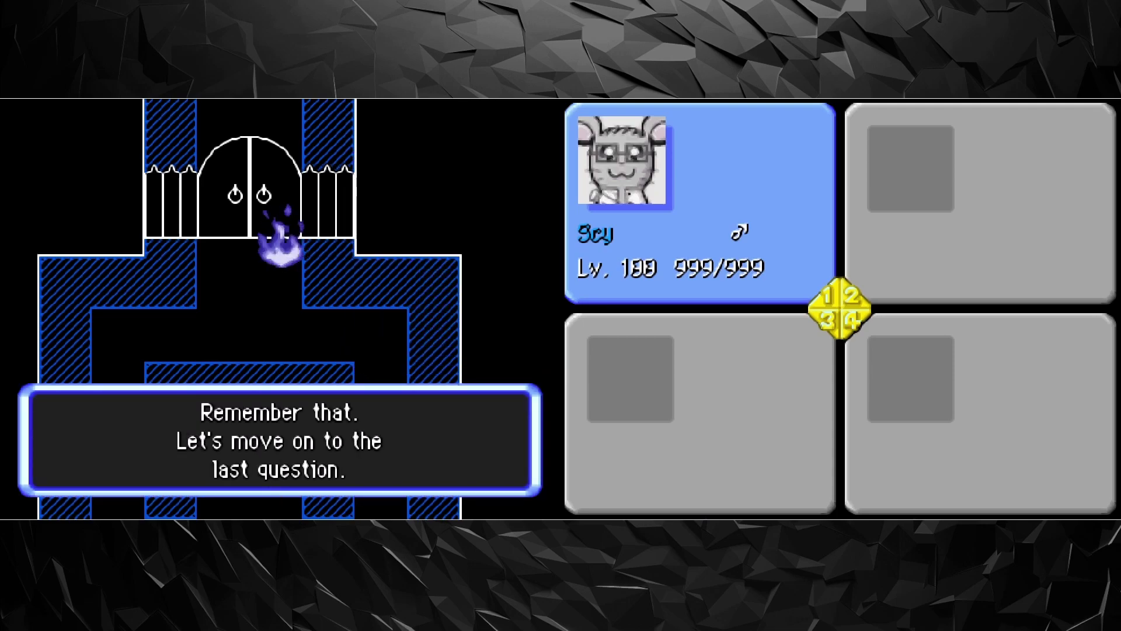
{"action": "key", "text": "Return"}
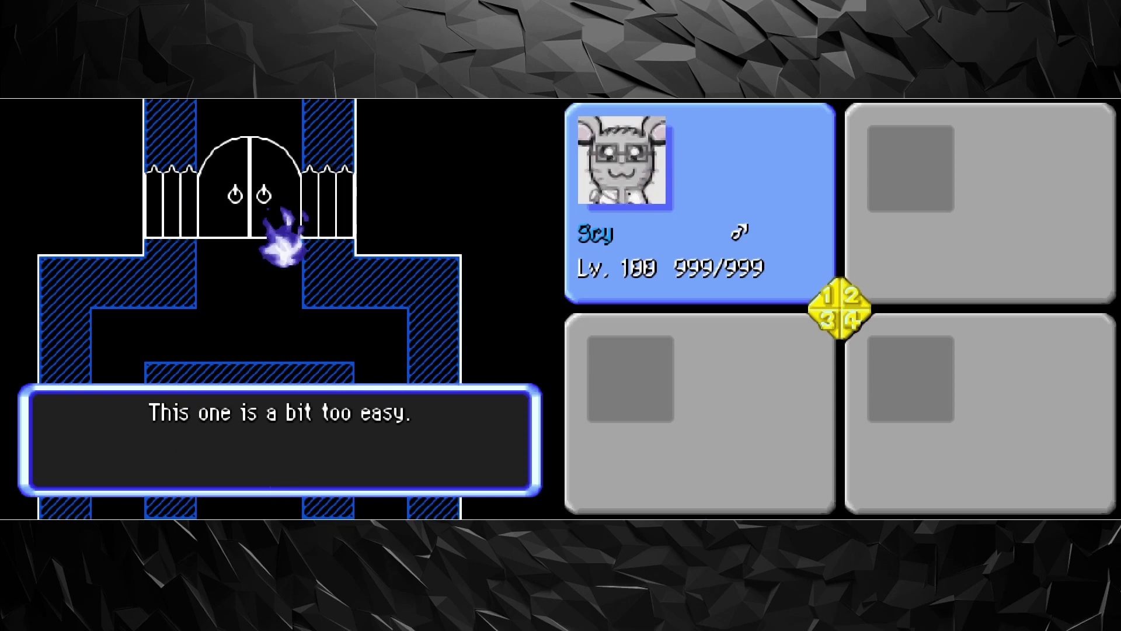
{"action": "key", "text": "Return"}
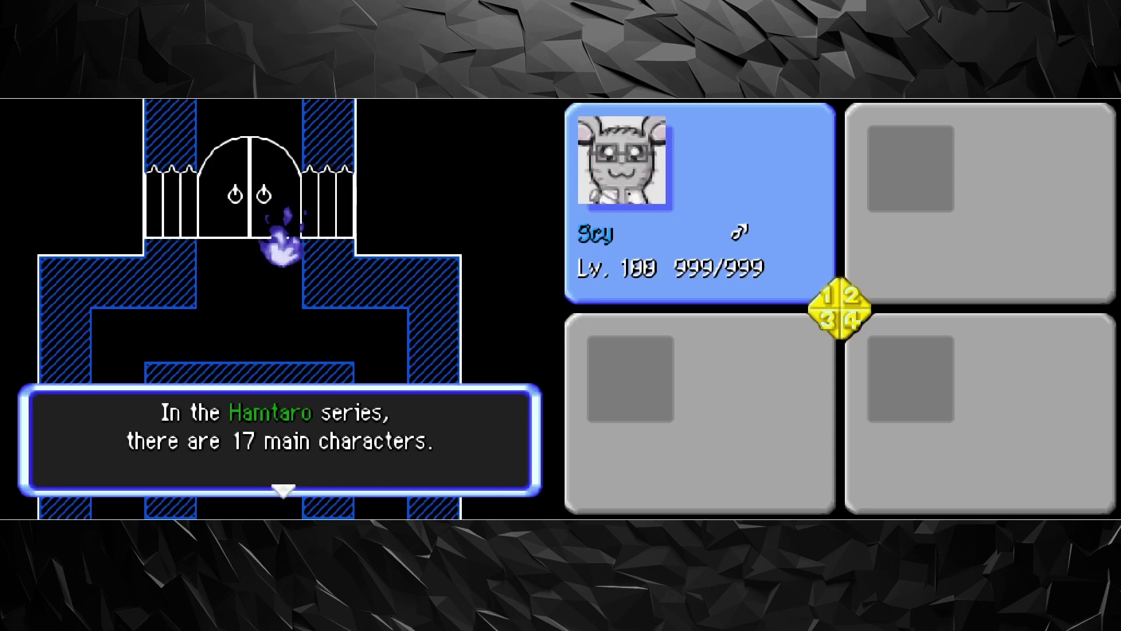
Step: Show the 17 Hamtaro names, page to the end and back, and save to slot 5
{"action": "key", "text": "Return"}
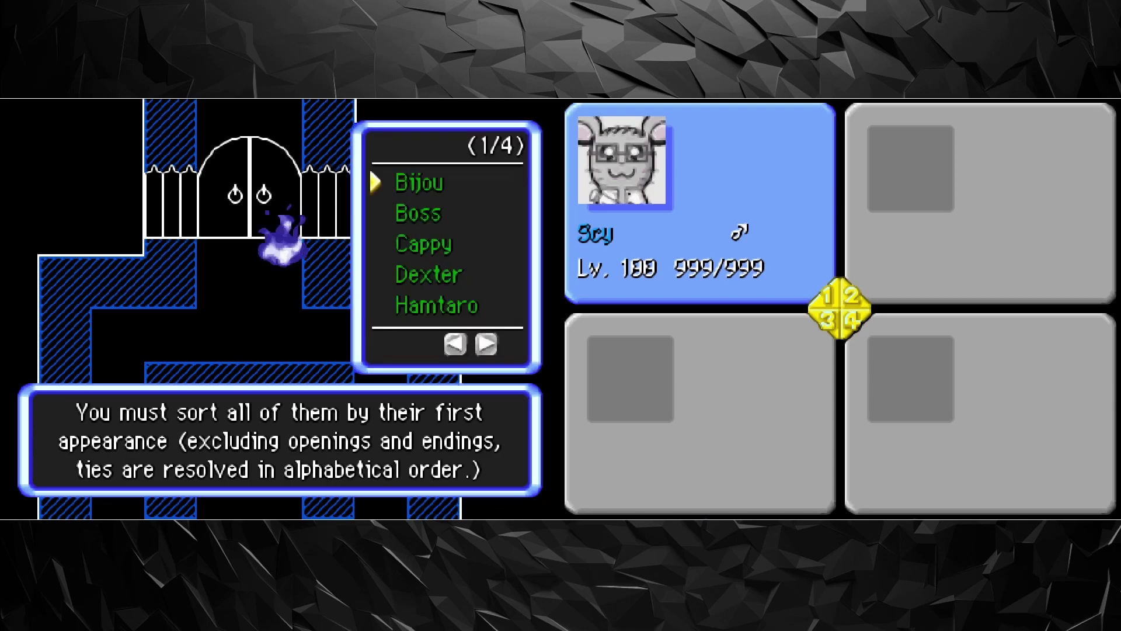
{"action": "key", "text": "Right"}
{"action": "key", "text": "Right"}
{"action": "key", "text": "Right"}
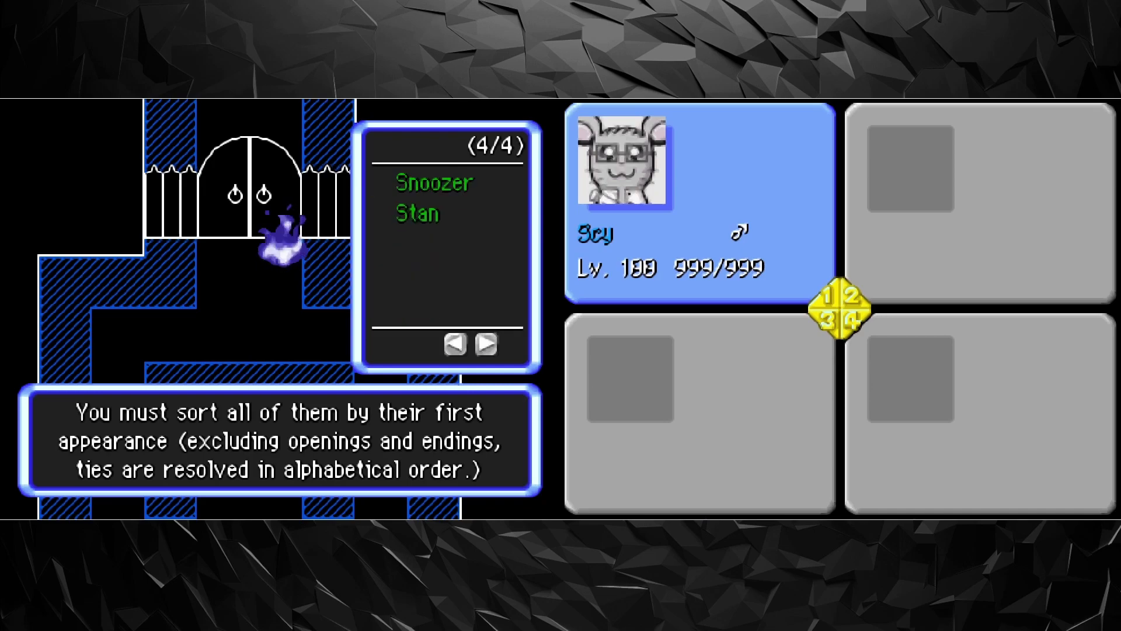
{"action": "key", "text": "Left"}
{"action": "key", "text": "Left"}
{"action": "key", "text": "Left"}
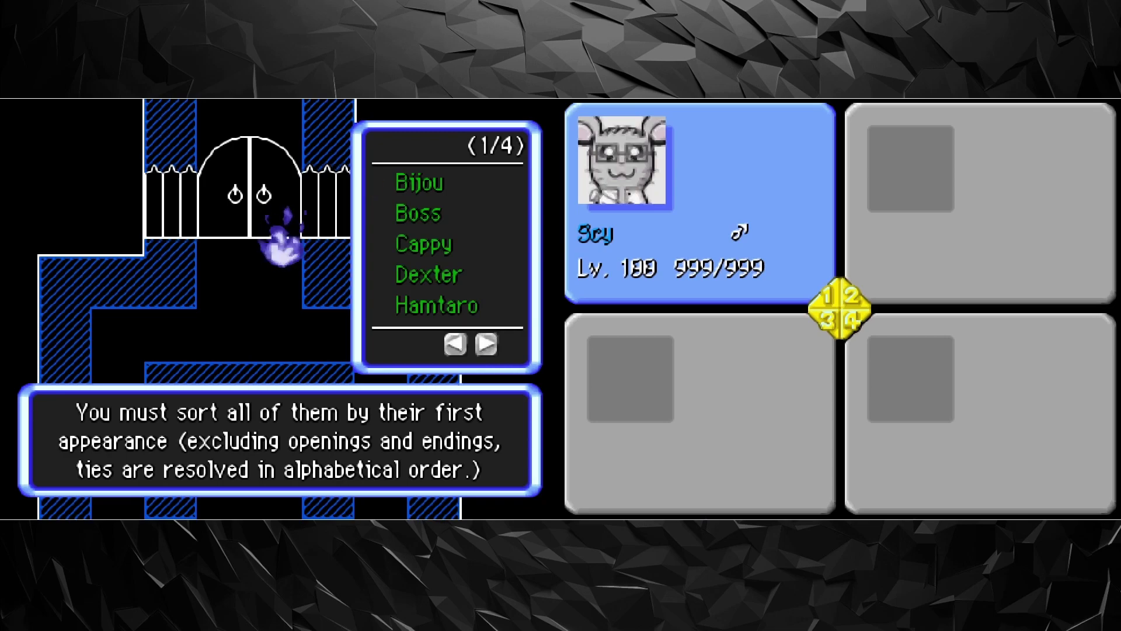
{"action": "key", "text": "shift+F5"}
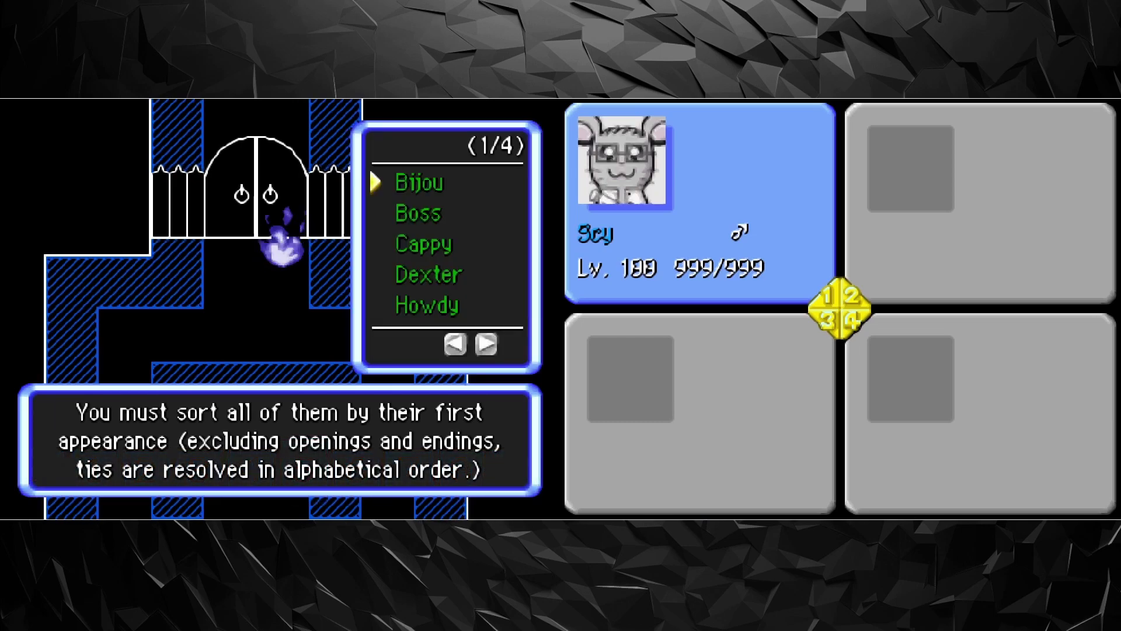
Step: Save a state in slot 5 and place Oxnard as the next name
{"action": "key", "text": "shift+F5"}
{"action": "key", "text": "Right"}
{"action": "key", "text": "Escape"}
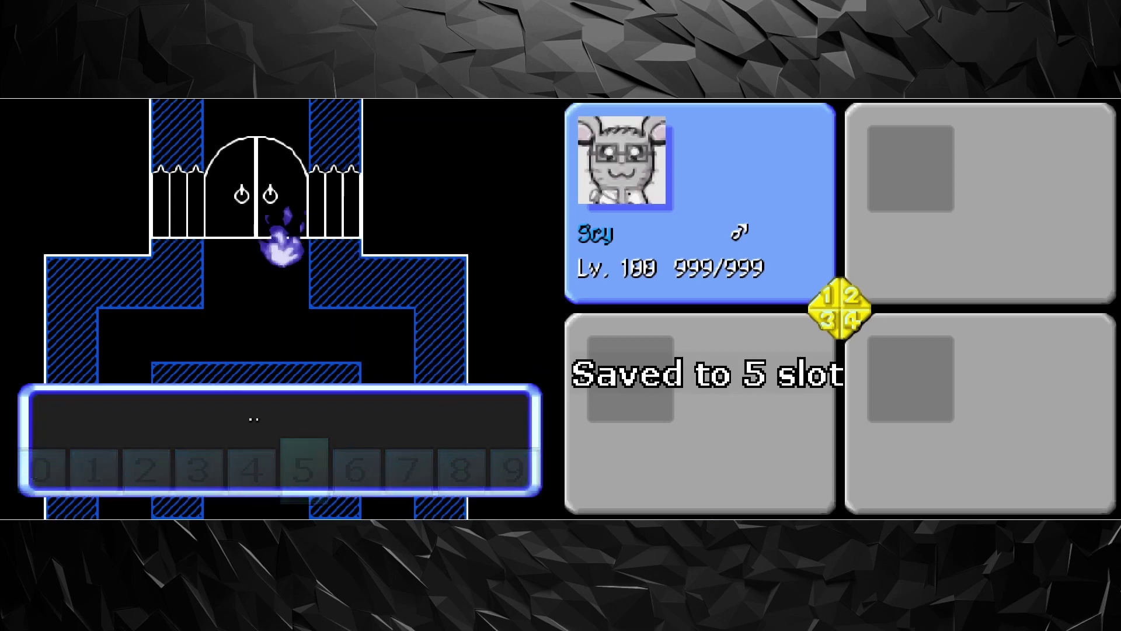
{"action": "key", "text": "F5"}
{"action": "key", "text": "Right"}
{"action": "key", "text": "z"}
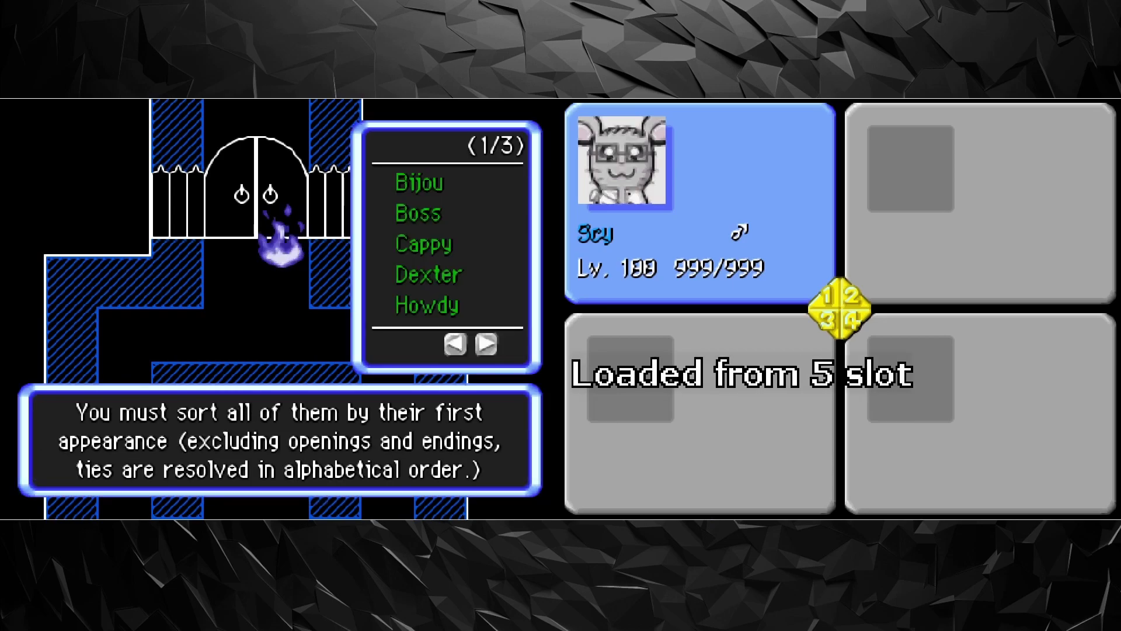
Step: Place Boss next, saving state before and after the pick
{"action": "key", "text": "shift+F5"}
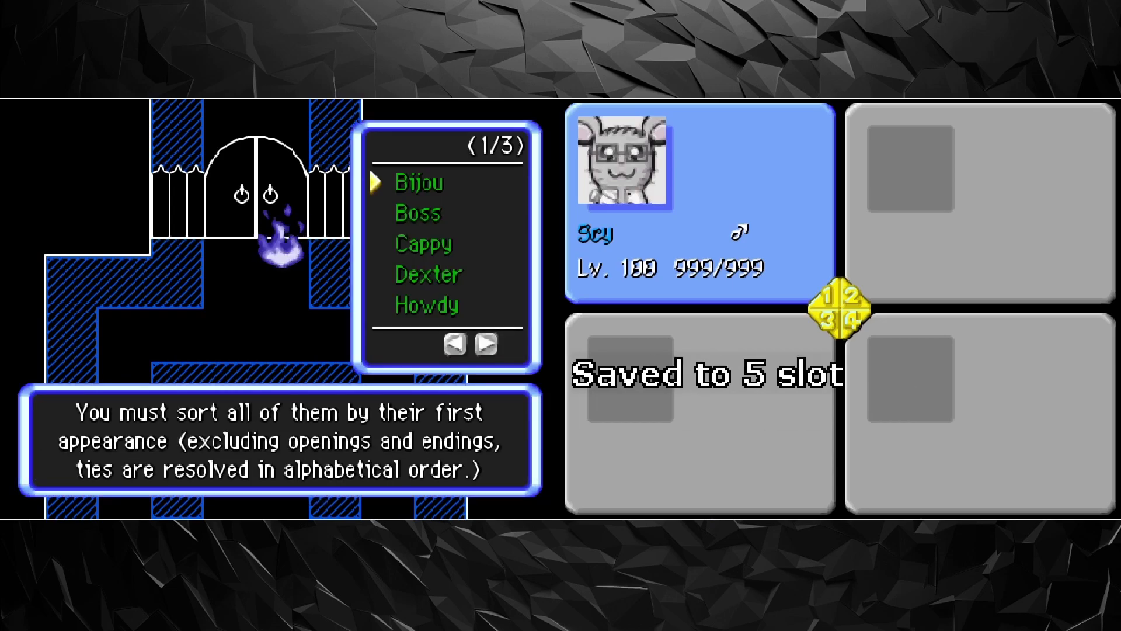
{"action": "key", "text": "Down"}
{"action": "key", "text": "z"}
{"action": "key", "text": "shift+F5"}
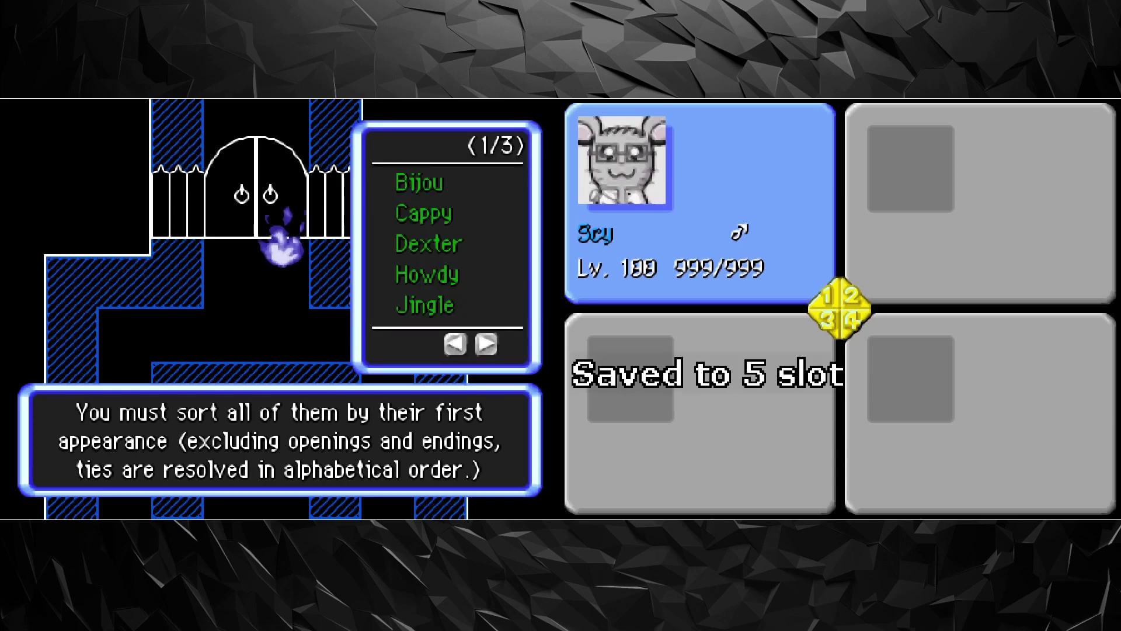
Step: Reload after a wrong try, then place Bijou and save state
{"action": "key", "text": "z"}
{"action": "key", "text": "F5"}
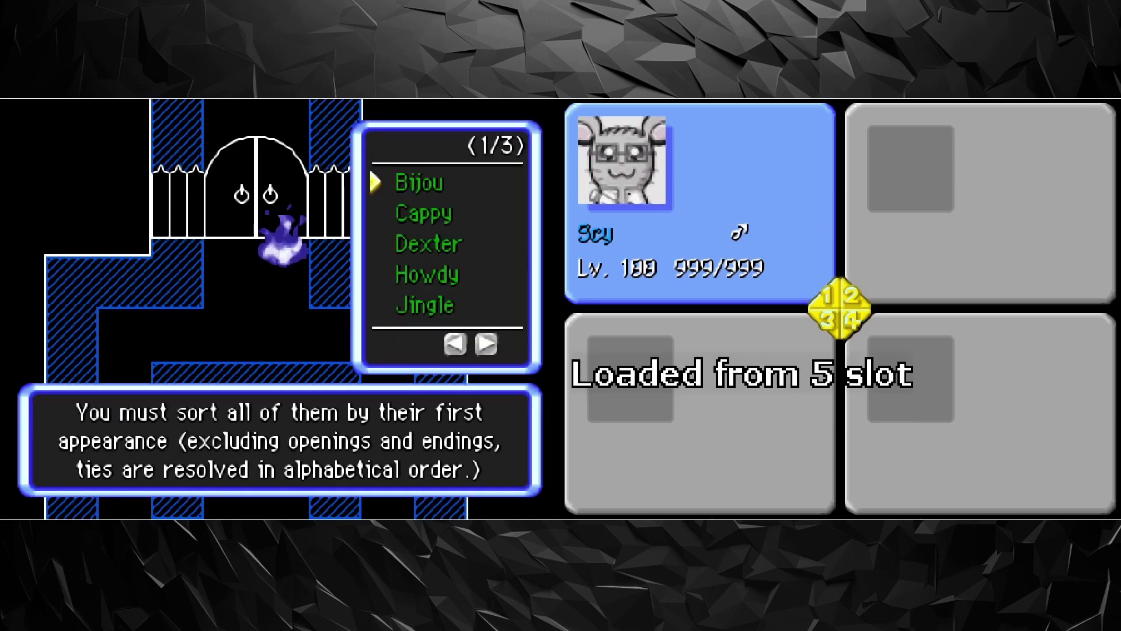
{"action": "key", "text": "z"}
{"action": "key", "text": "shift+F5"}
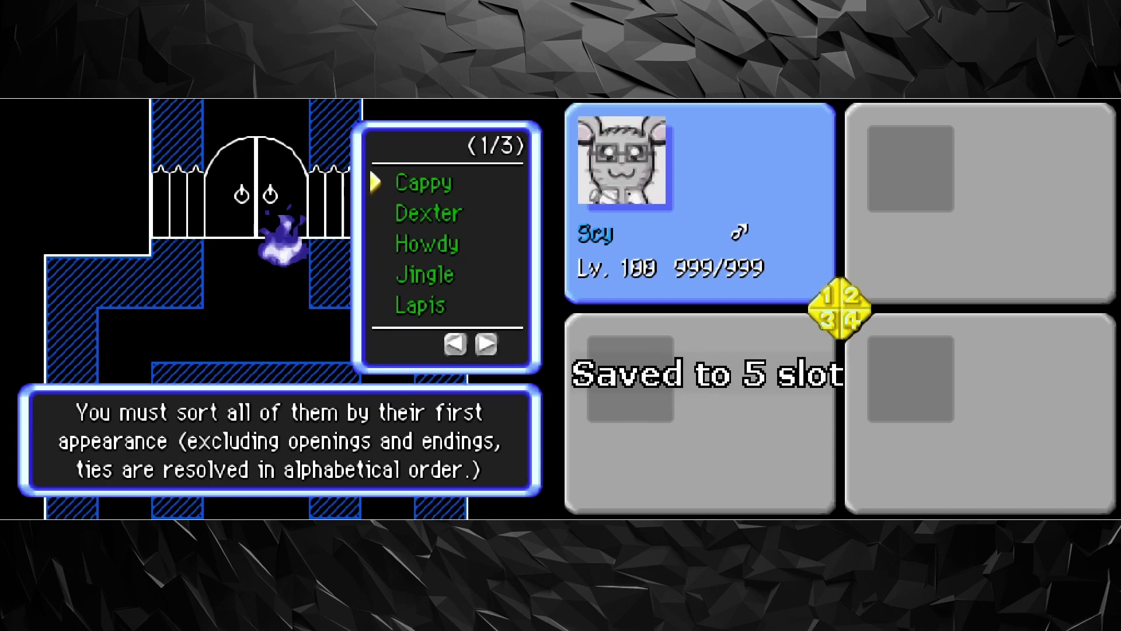
Step: Retry the next pick until Howdy is placed, then save state
{"action": "key", "text": "z"}
{"action": "key", "text": "F5"}
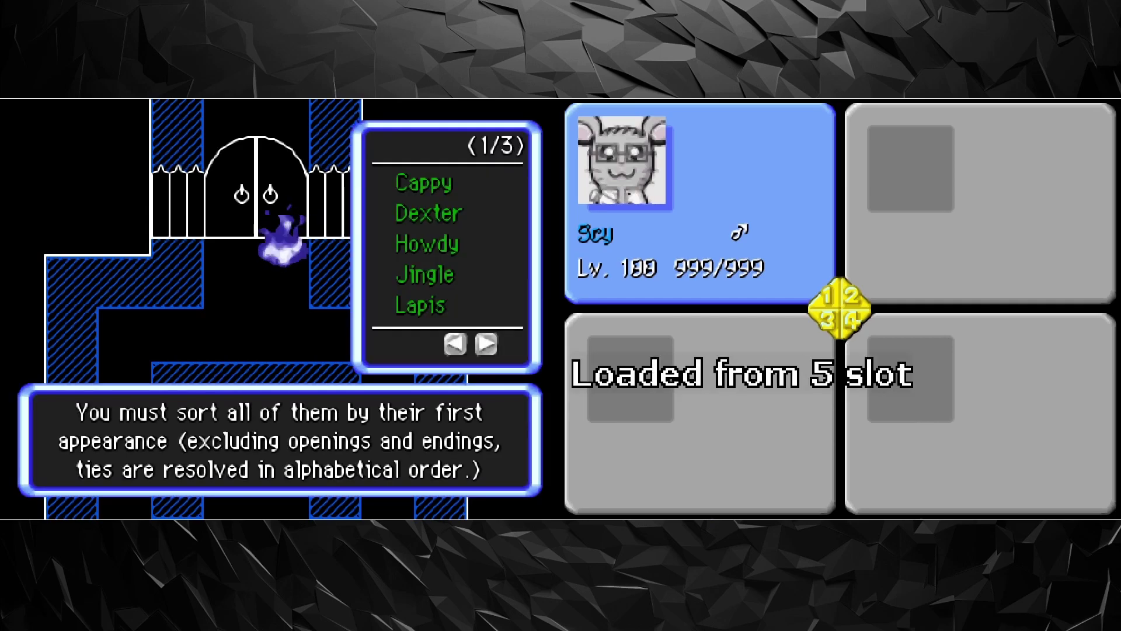
{"action": "key", "text": "z"}
{"action": "key", "text": "F5"}
{"action": "key", "text": "Up"}
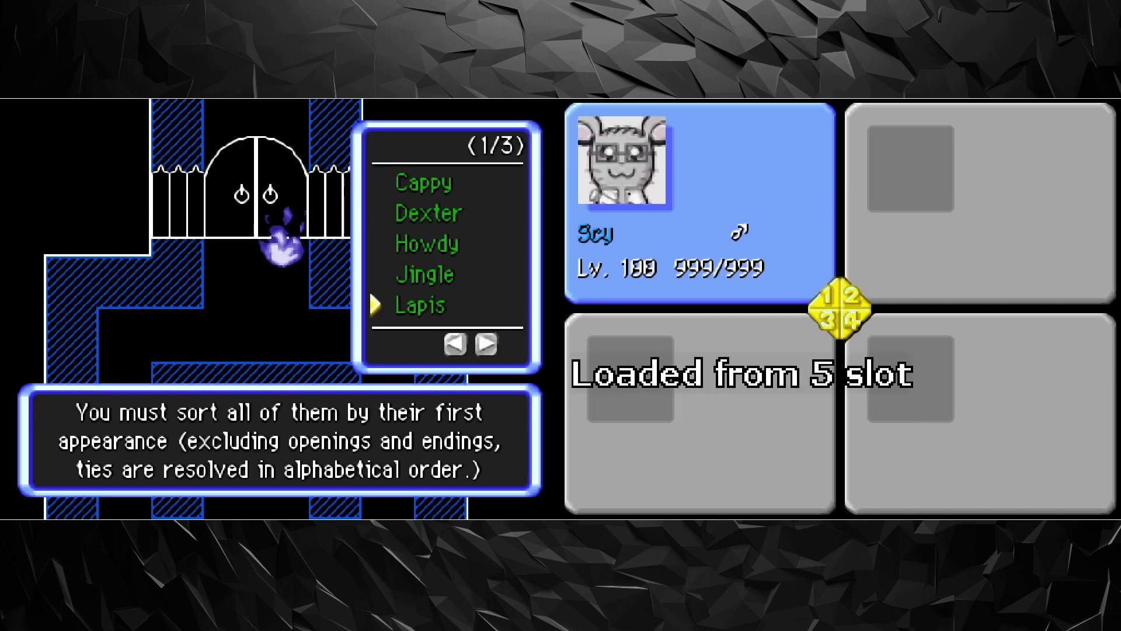
{"action": "key", "text": "Up"}
{"action": "key", "text": "z"}
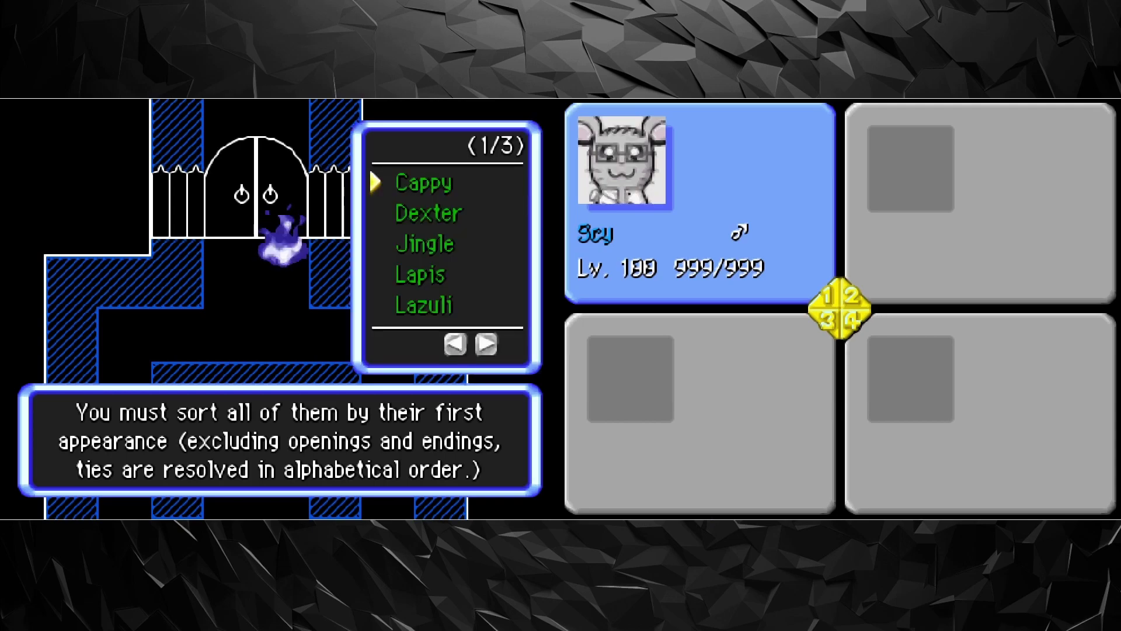
{"action": "key", "text": "shift+F5"}
Step: Reload after a failed attempt, then place Dexter and save state
{"action": "key", "text": "z"}
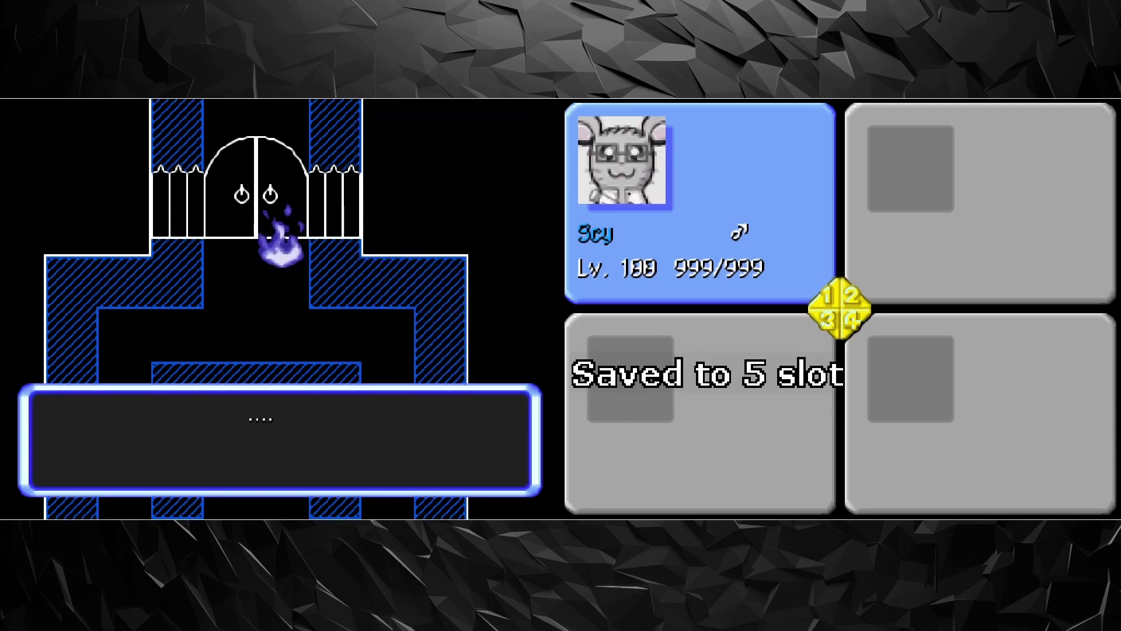
{"action": "key", "text": "F5"}
{"action": "key", "text": "z"}
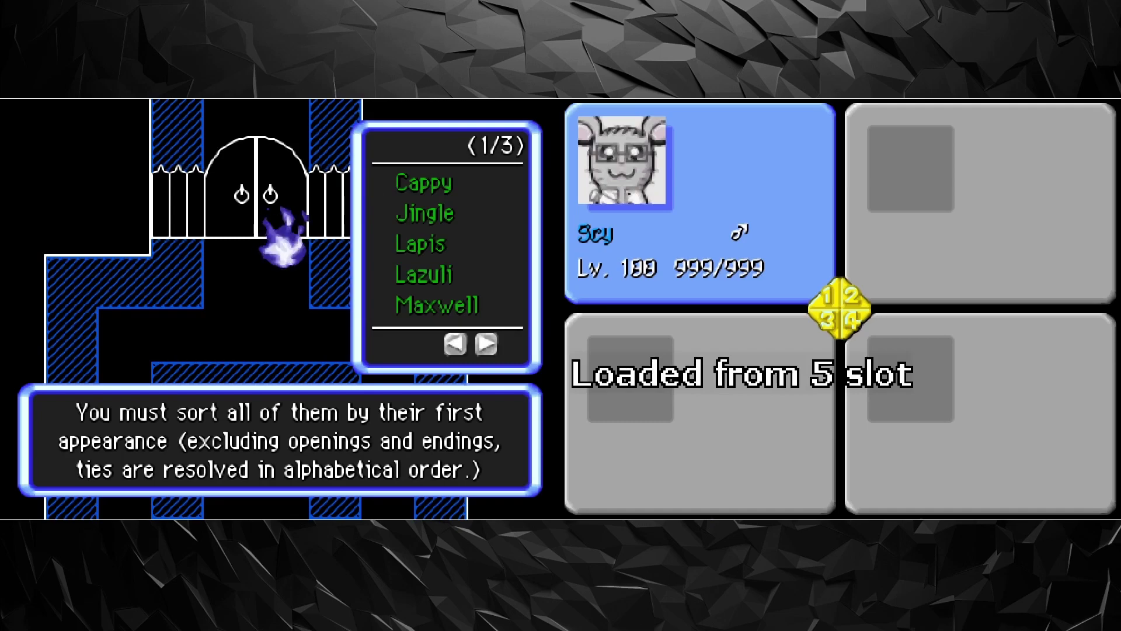
{"action": "key", "text": "shift+F5"}
Step: Test several wrong picks with reloads, then choose Maxwell
{"action": "key", "text": "z"}
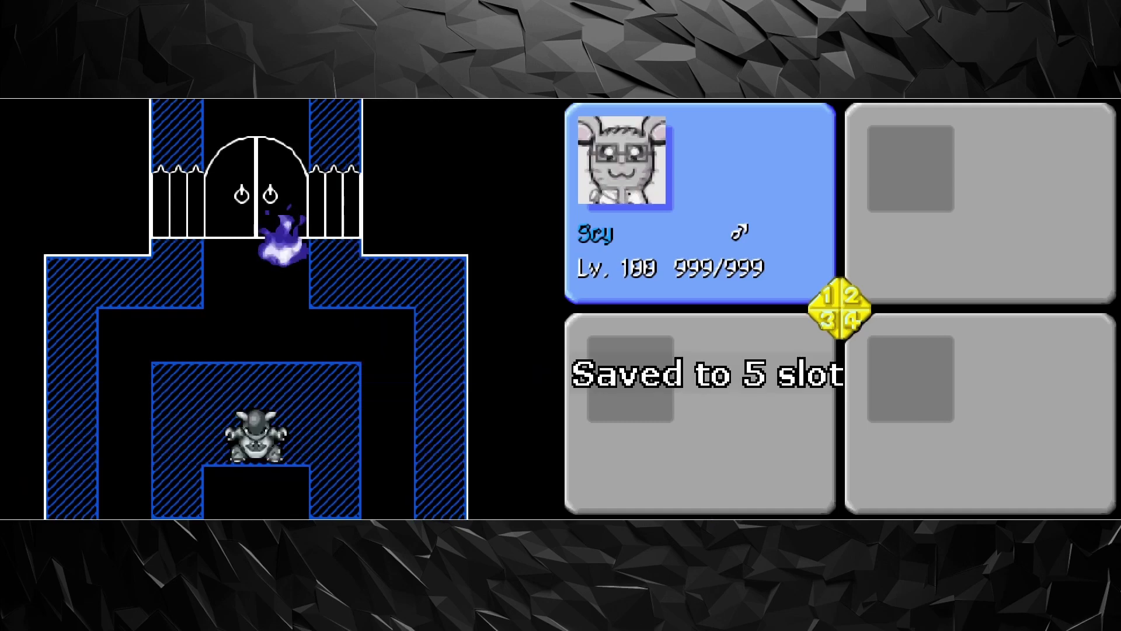
{"action": "key", "text": "F5"}
{"action": "key", "text": "z"}
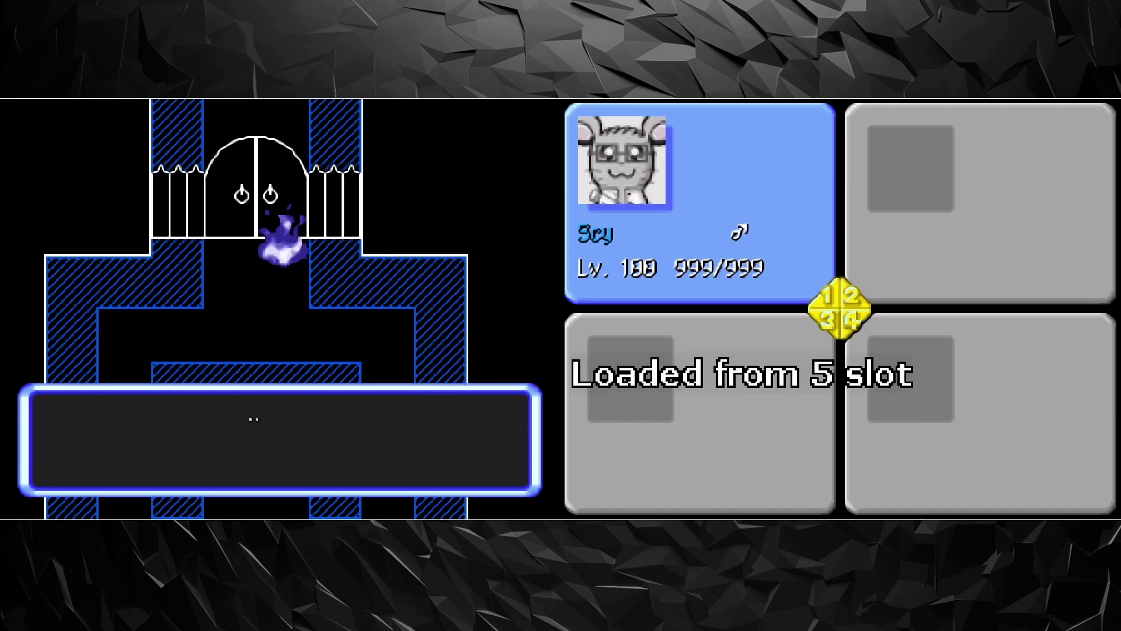
{"action": "key", "text": "F5"}
{"action": "key", "text": "z"}
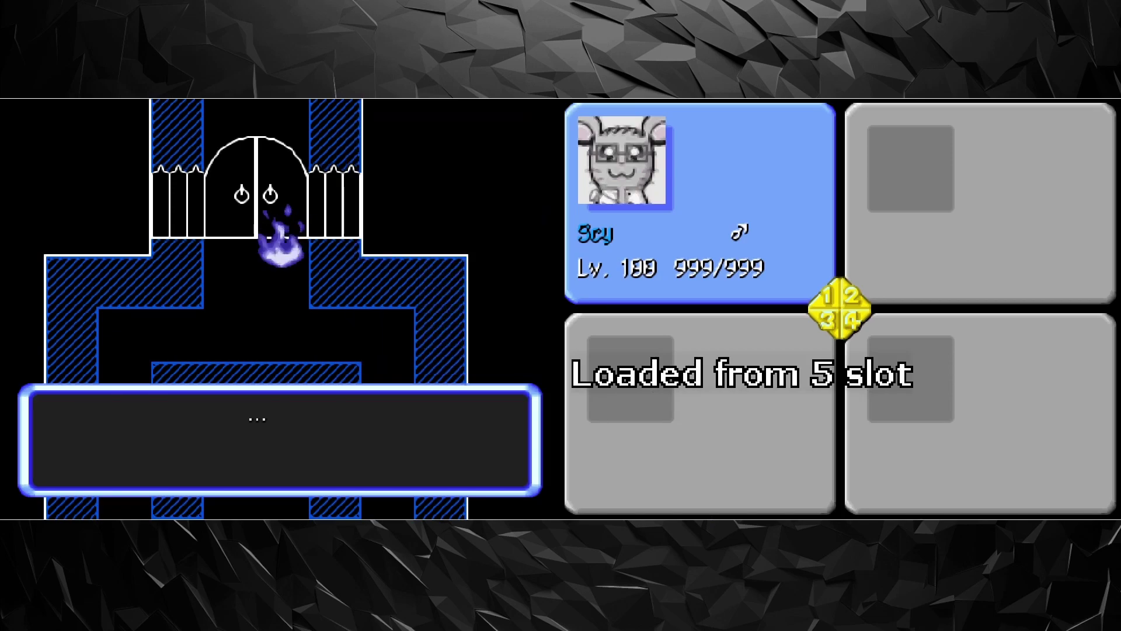
{"action": "key", "text": "F5"}
{"action": "key", "text": "F5"}
{"action": "key", "text": "Up"}
{"action": "key", "text": "z"}
{"action": "key", "text": "F5"}
{"action": "key", "text": "Up"}
{"action": "key", "text": "z"}
Step: Reload, page through the remaining names, and save state before the next pick
{"action": "key", "text": "F5"}
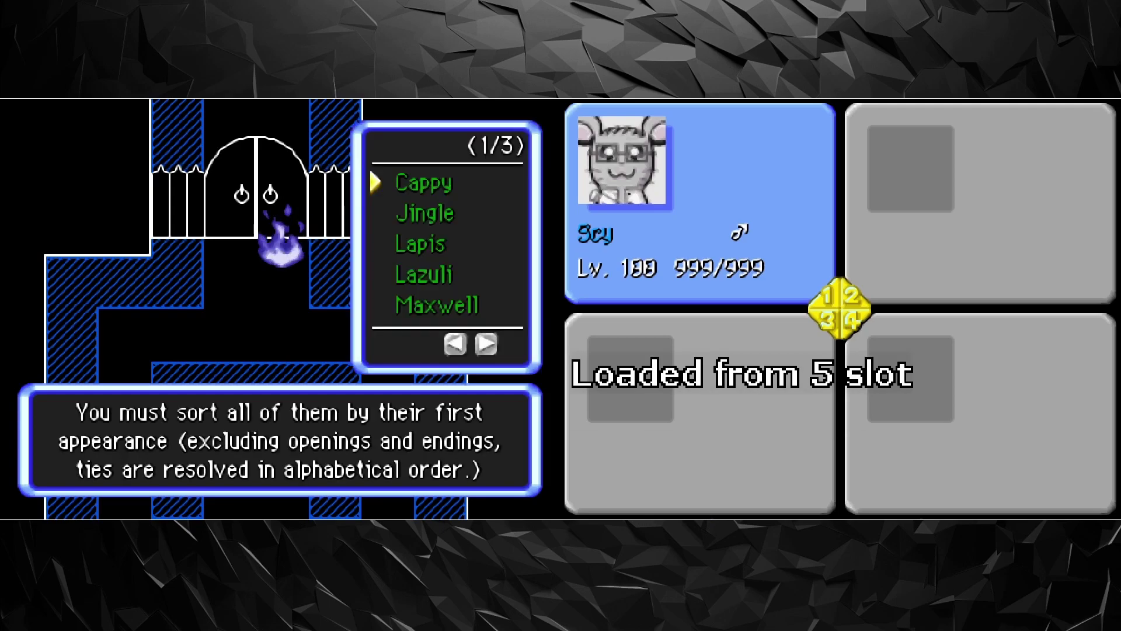
{"action": "key", "text": "Up"}
{"action": "key", "text": "z"}
{"action": "key", "text": "F5"}
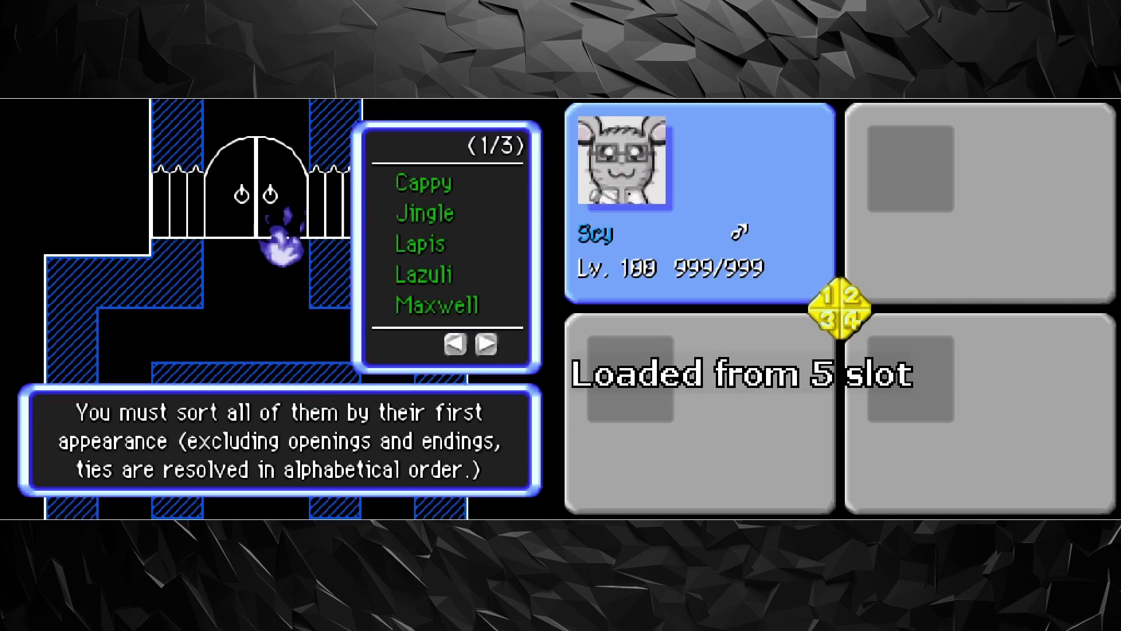
{"action": "key", "text": "Right"}
{"action": "key", "text": "Left"}
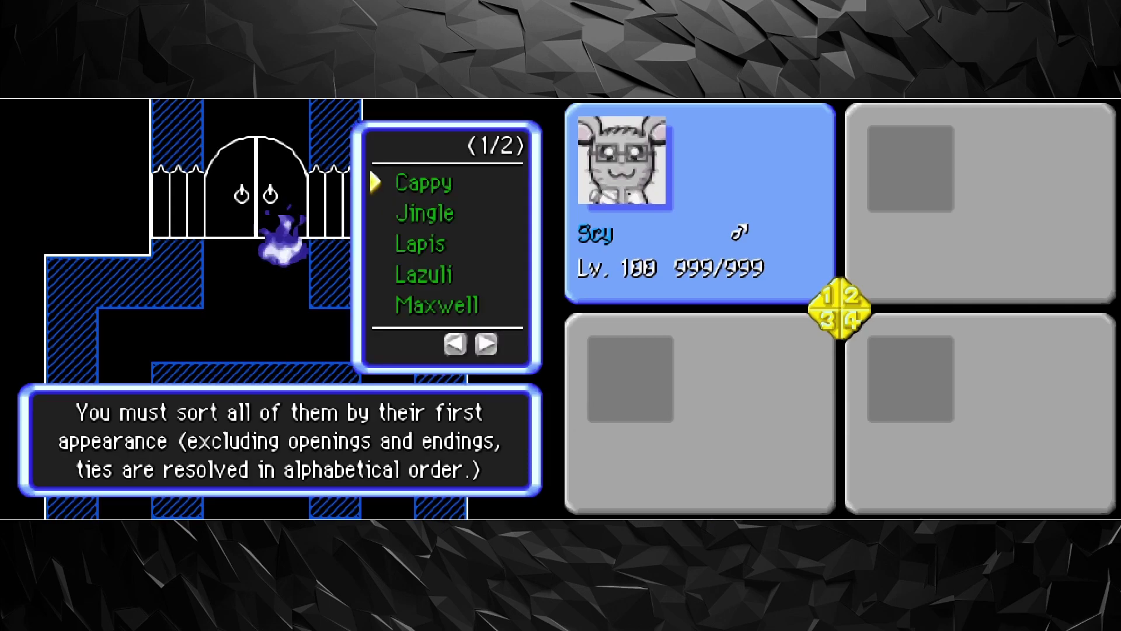
{"action": "key", "text": "shift+F5"}
Step: Trial six candidate picks, reloading the saved state after each one
{"action": "key", "text": "Return"}
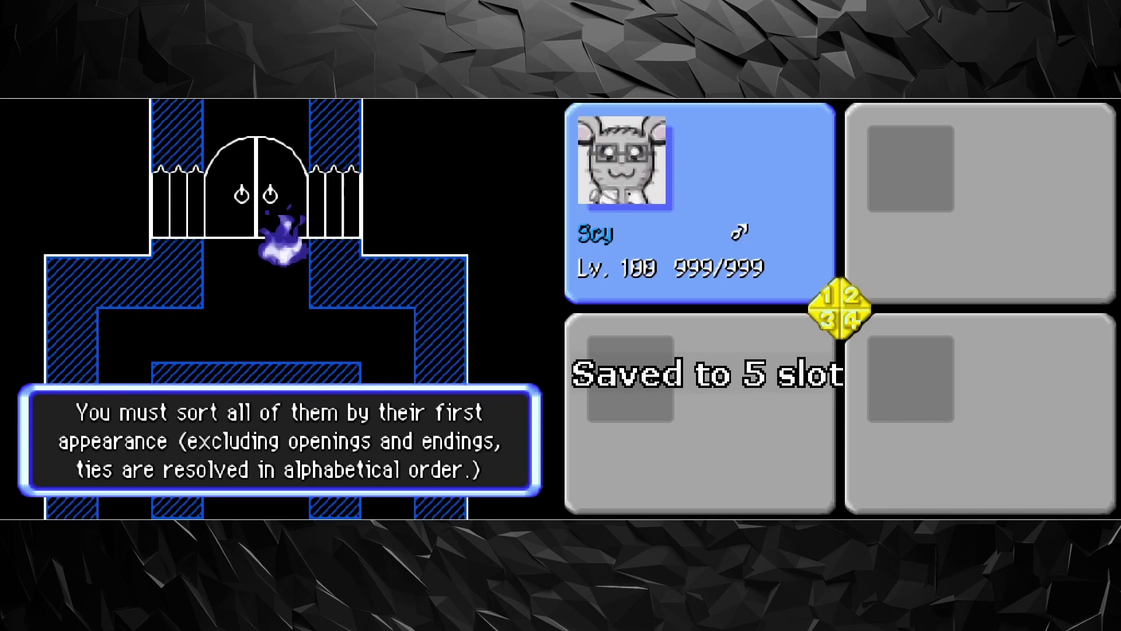
{"action": "key", "text": "F5"}
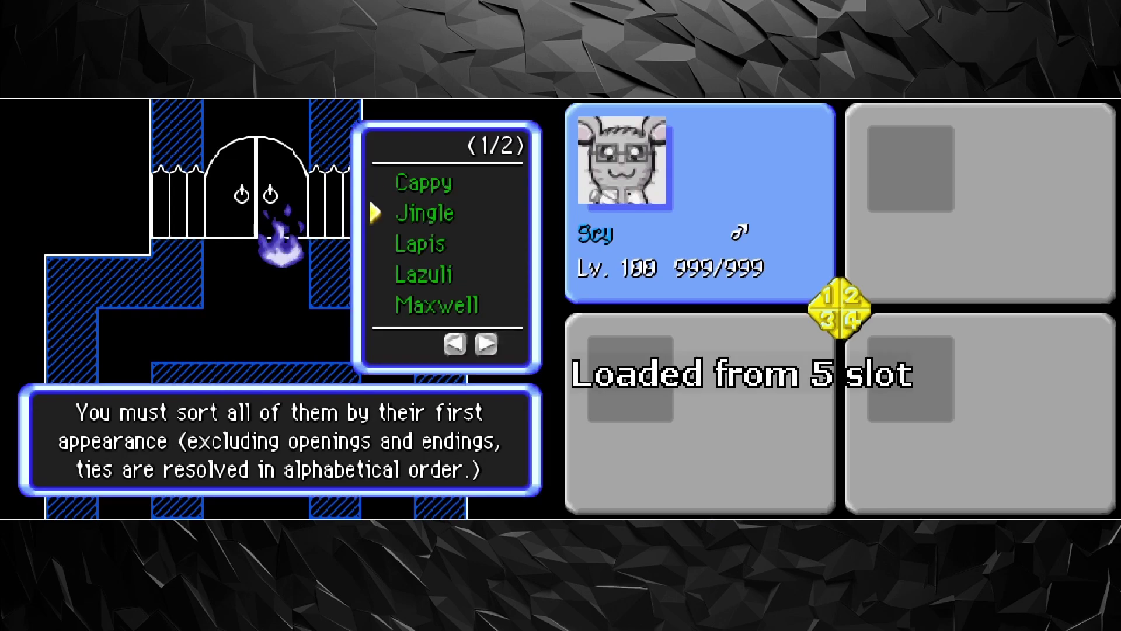
{"action": "key", "text": "Return"}
{"action": "key", "text": "F5"}
{"action": "key", "text": "Return"}
{"action": "key", "text": "F5"}
{"action": "key", "text": "Return"}
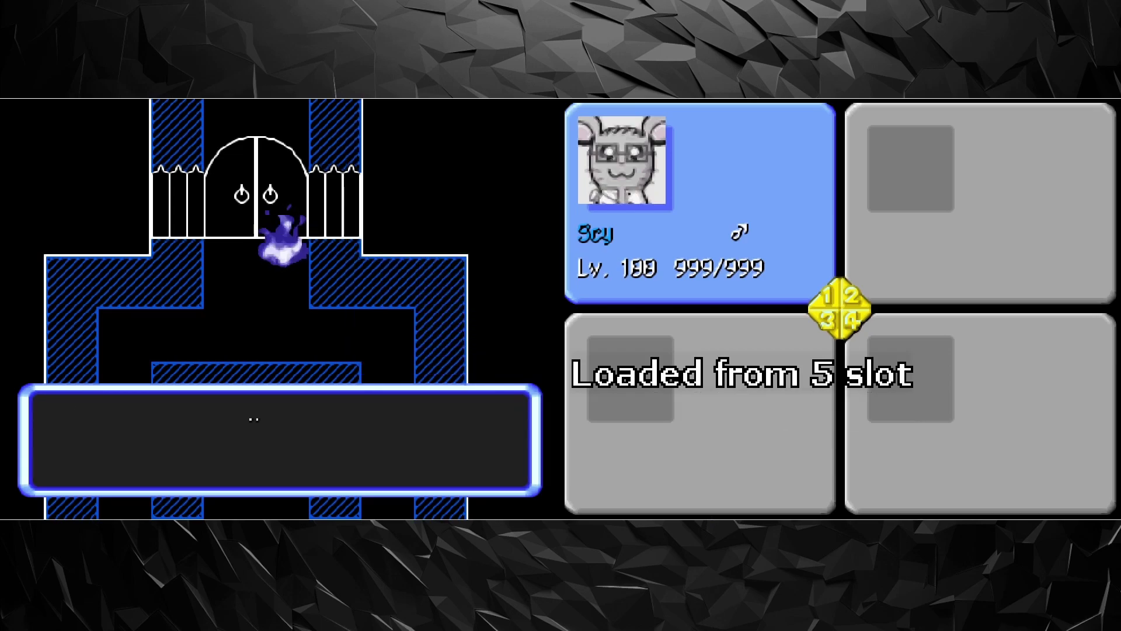
{"action": "key", "text": "F5"}
{"action": "key", "text": "Return"}
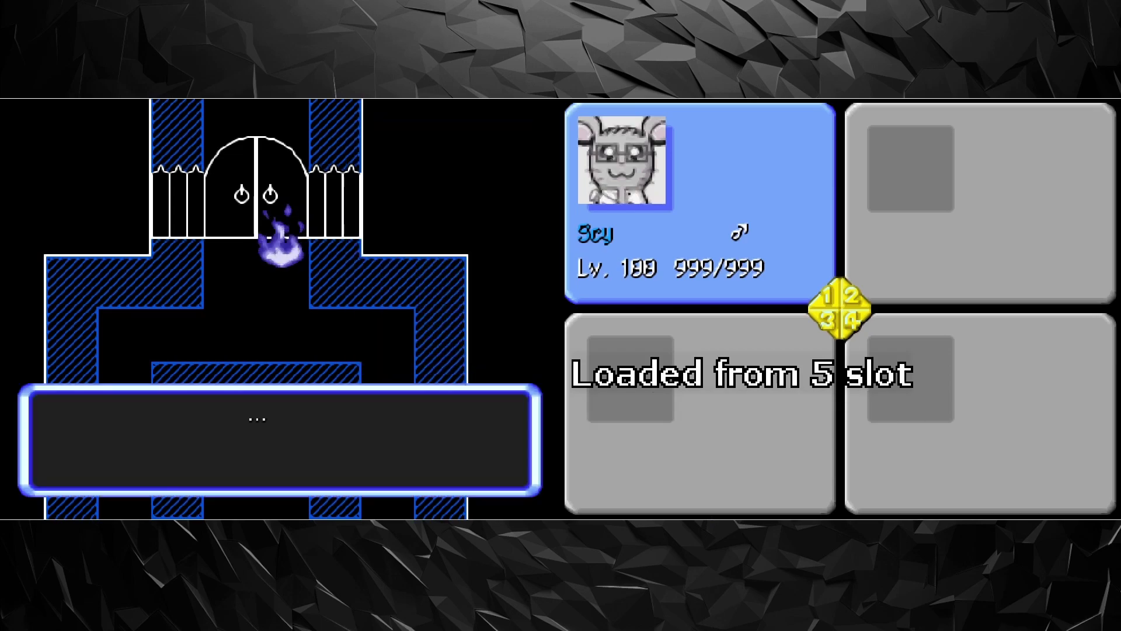
{"action": "key", "text": "F5"}
{"action": "key", "text": "Return"}
{"action": "key", "text": "F5"}
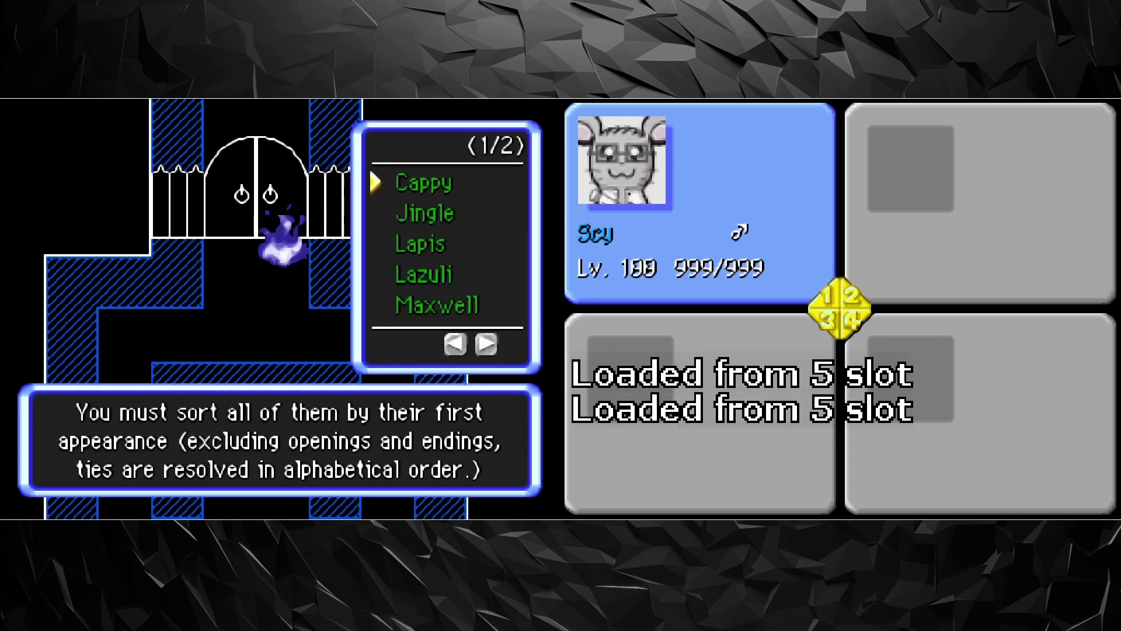
Step: Check both name pages, save state, and retry two more picks with reloads
{"action": "key", "text": "Right"}
{"action": "key", "text": "Left"}
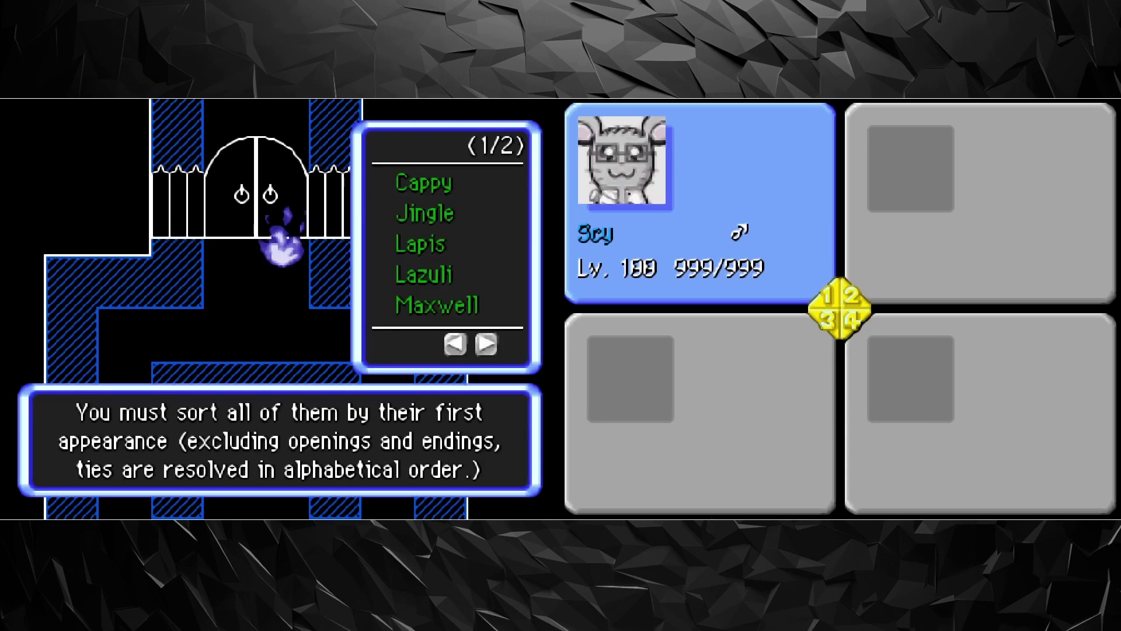
{"action": "key", "text": "shift+F5"}
{"action": "key", "text": "Return"}
{"action": "key", "text": "F5"}
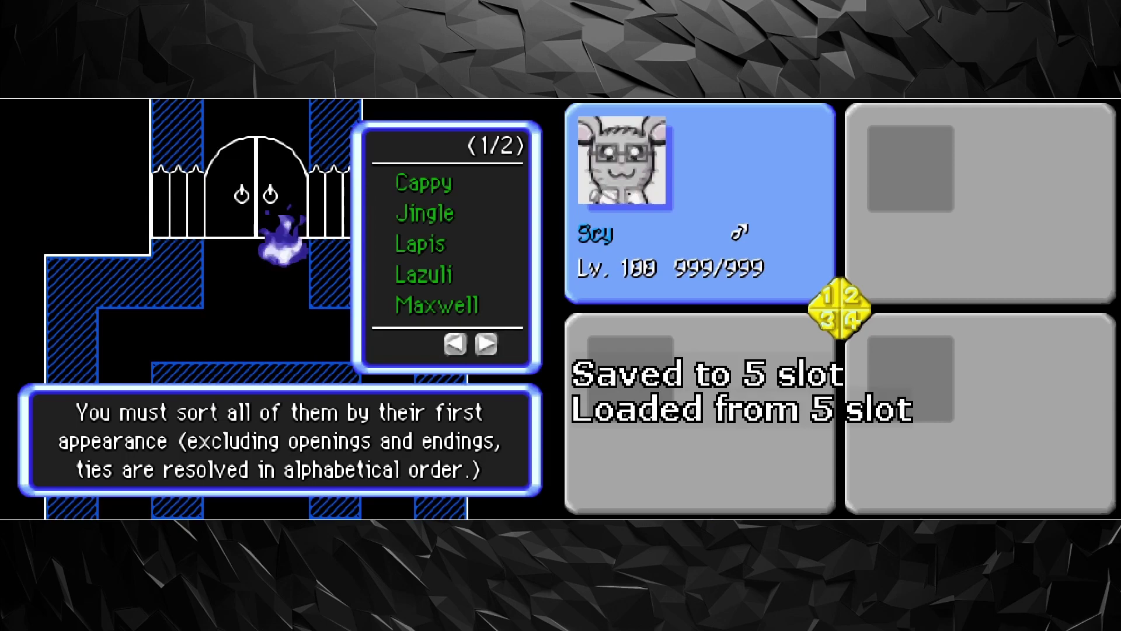
{"action": "key", "text": "Return"}
{"action": "key", "text": "F5"}
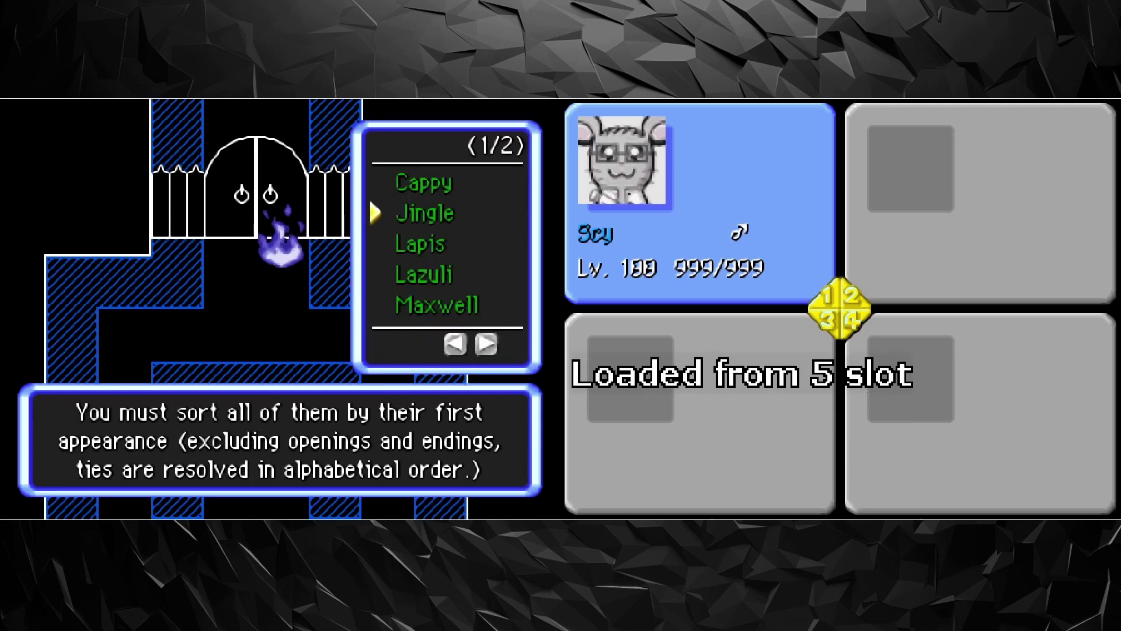
Step: Save the game state and trial more names, browsing the second page
{"action": "key", "text": "shift+F4"}
{"action": "key", "text": "Return"}
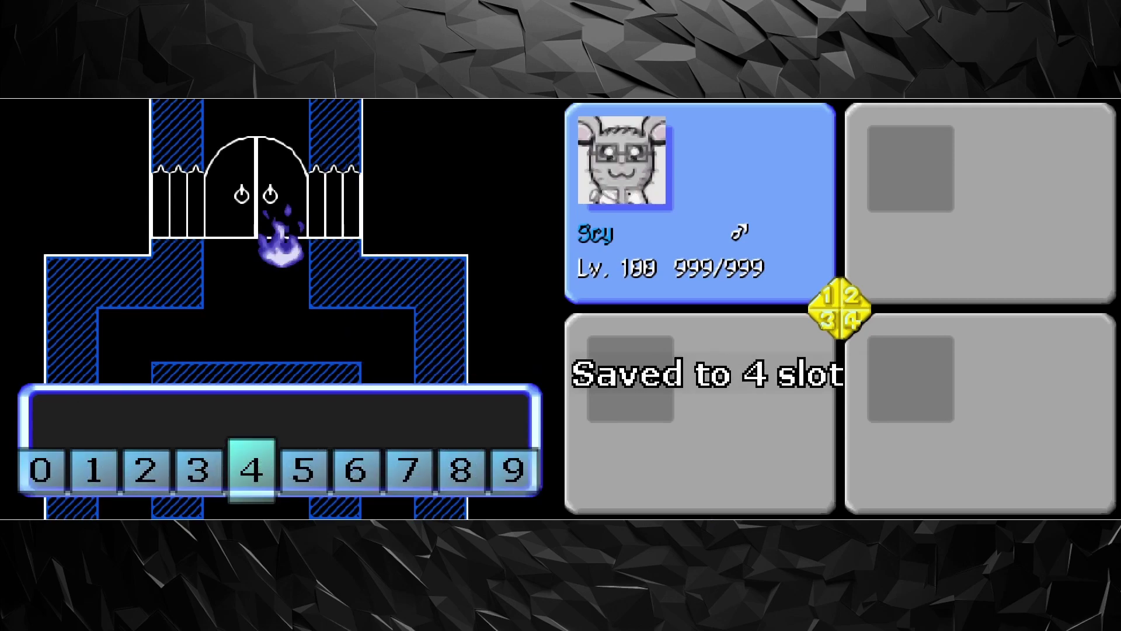
{"action": "key", "text": "F5"}
{"action": "key", "text": "Down"}
{"action": "key", "text": "Down"}
{"action": "key", "text": "Down"}
{"action": "key", "text": "Return"}
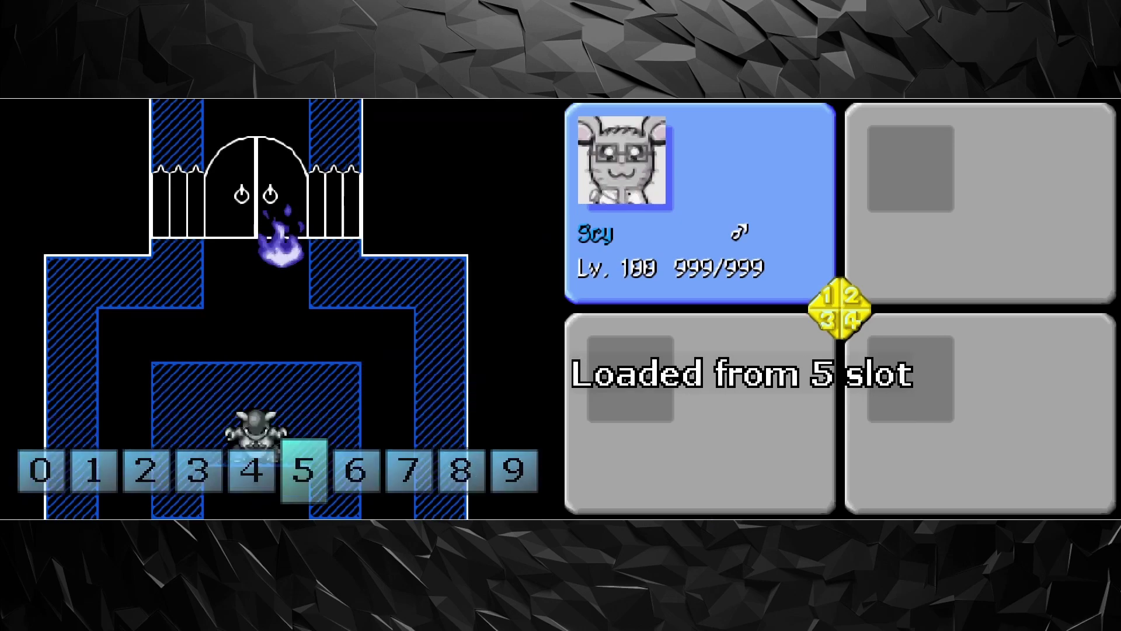
{"action": "key", "text": "F5"}
{"action": "key", "text": "Return"}
{"action": "key", "text": "F5"}
{"action": "key", "text": "Right"}
{"action": "key", "text": "Return"}
Step: Bring back the full eight-name sorting list and save the puzzle state
{"action": "key", "text": "F5"}
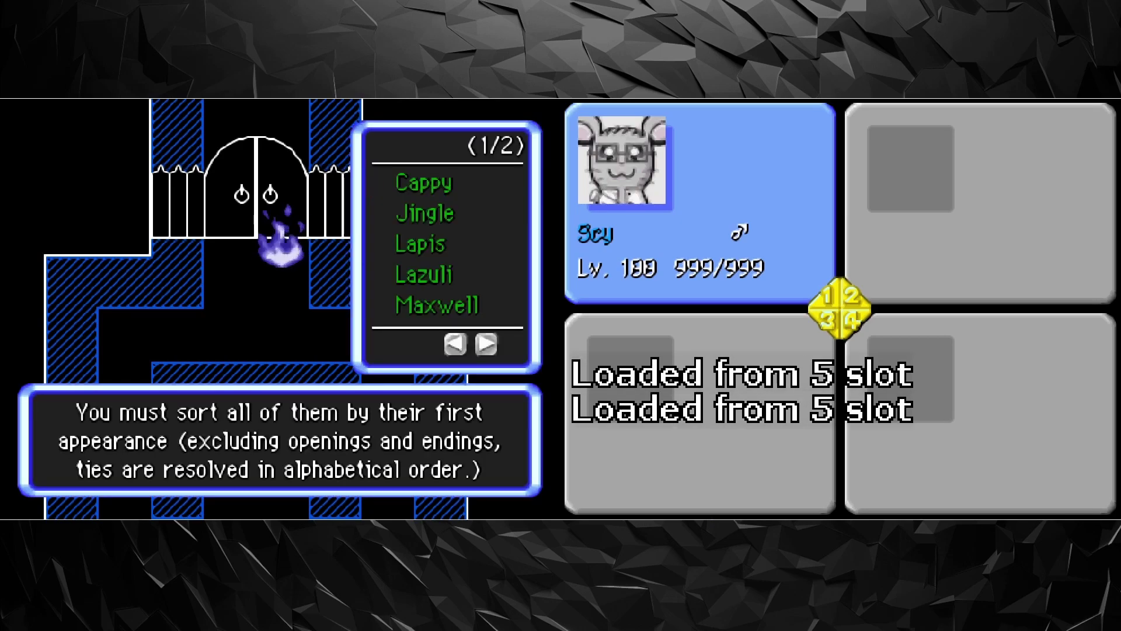
{"action": "key", "text": "Right"}
{"action": "key", "text": "Return"}
{"action": "key", "text": "F5"}
{"action": "key", "text": "Right"}
{"action": "key", "text": "Return"}
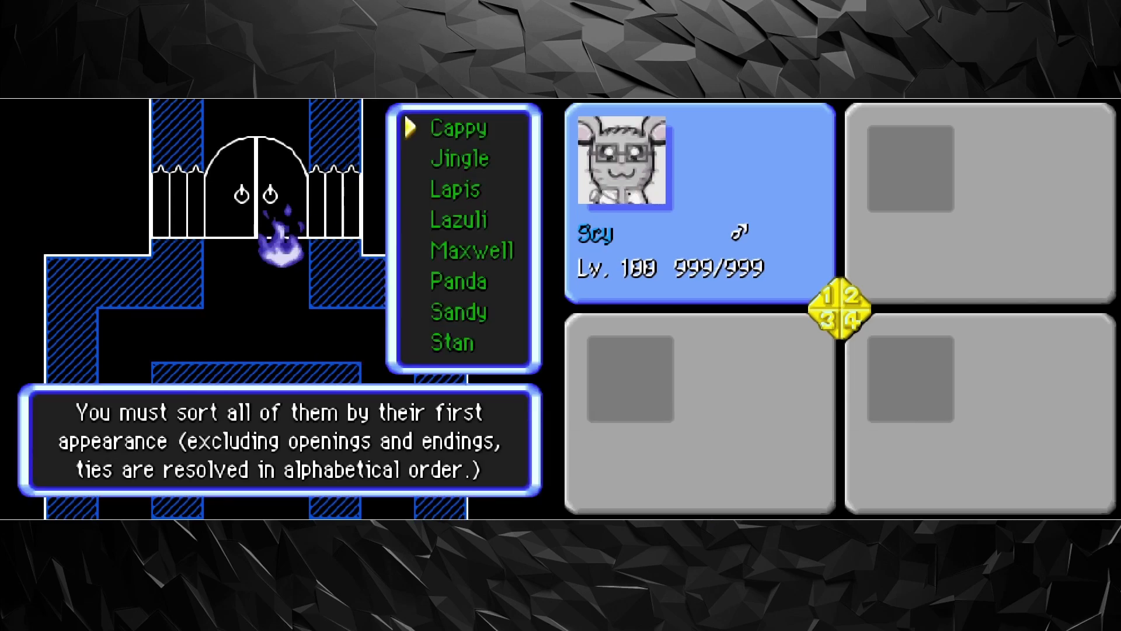
{"action": "key", "text": "F6"}
{"action": "key", "text": "Return"}
{"action": "key", "text": "F5"}
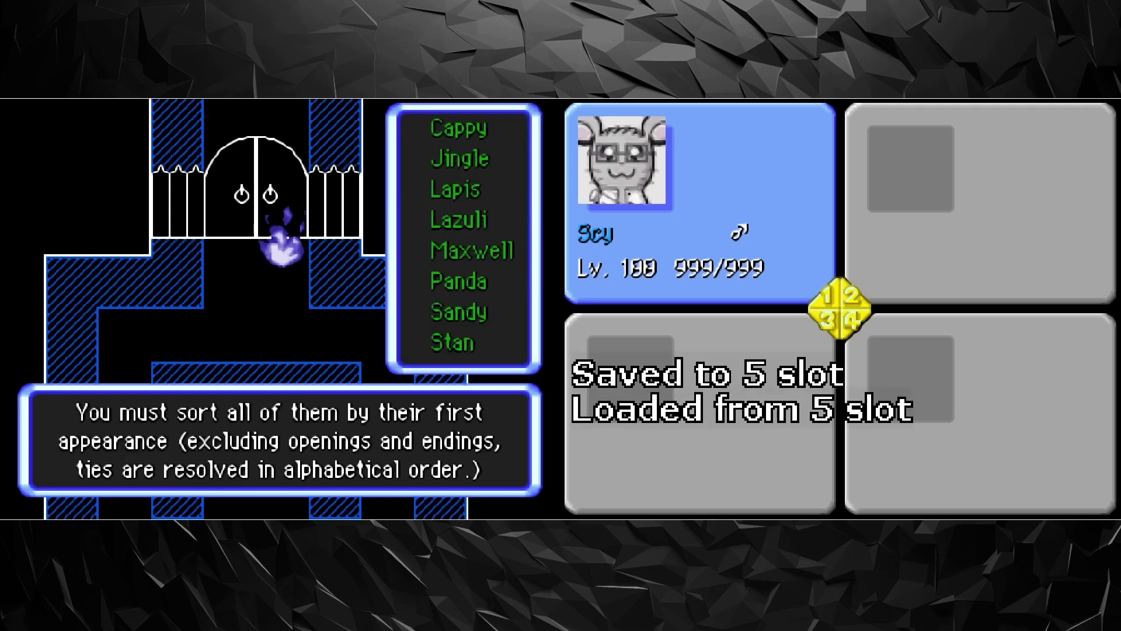
Step: Test picks with restores, then pick Maxwell and remove it from the list
{"action": "key", "text": "Return"}
{"action": "key", "text": "F5"}
{"action": "key", "text": "Return"}
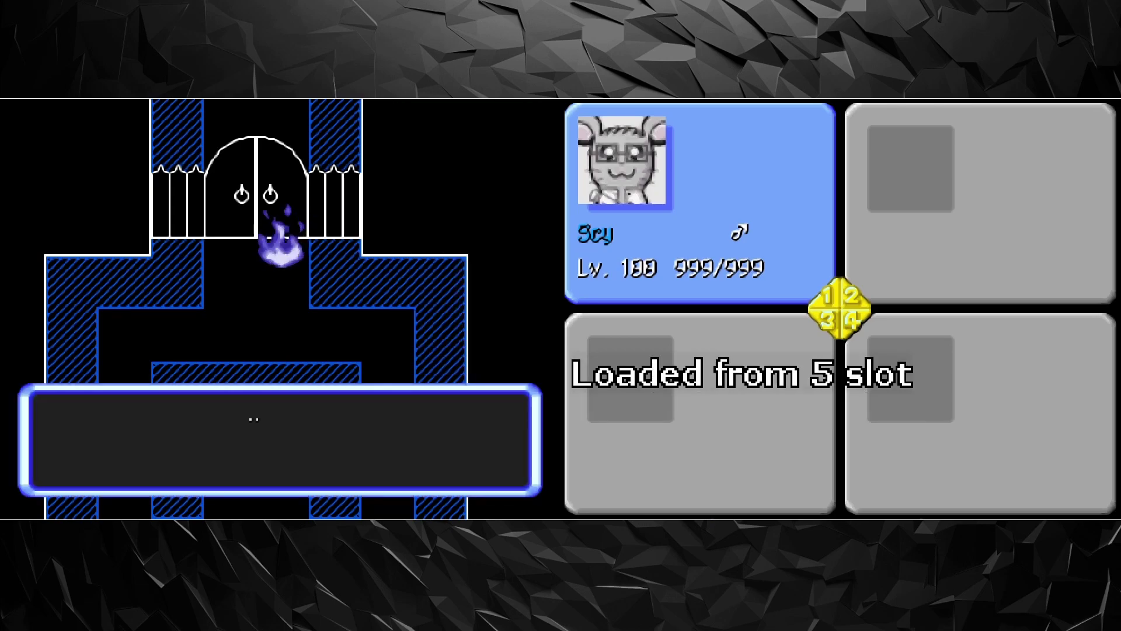
{"action": "key", "text": "F5"}
{"action": "key", "text": "Return"}
{"action": "key", "text": "F5"}
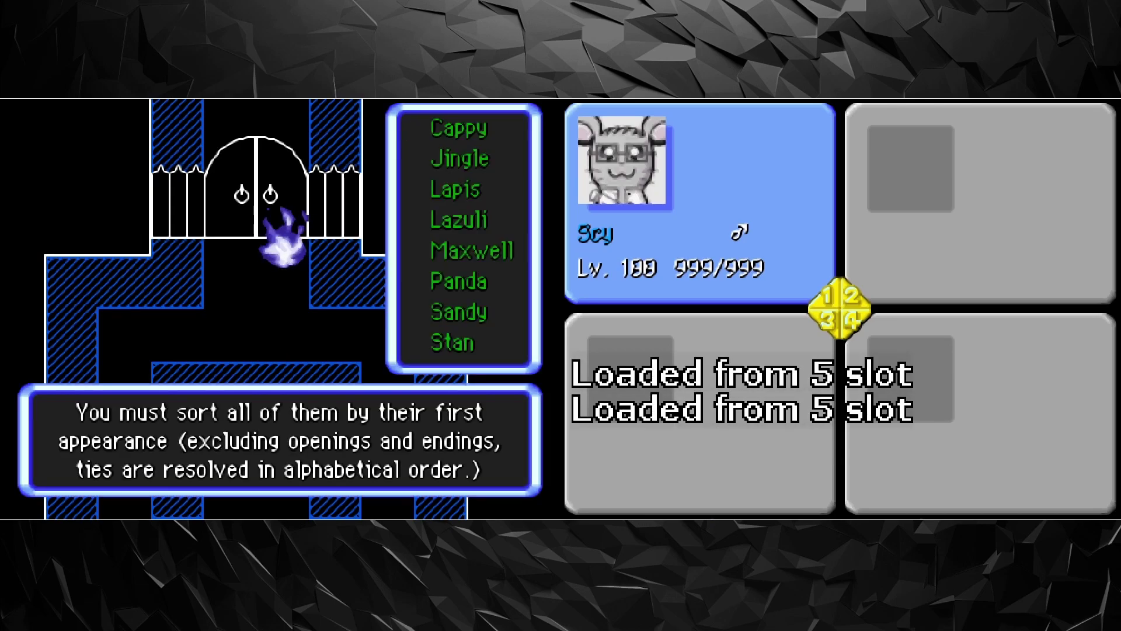
{"action": "key", "text": "Return"}
{"action": "key", "text": "F5"}
{"action": "key", "text": "Down"}
{"action": "key", "text": "Down"}
{"action": "key", "text": "Down"}
{"action": "key", "text": "Down"}
{"action": "key", "text": "Return"}
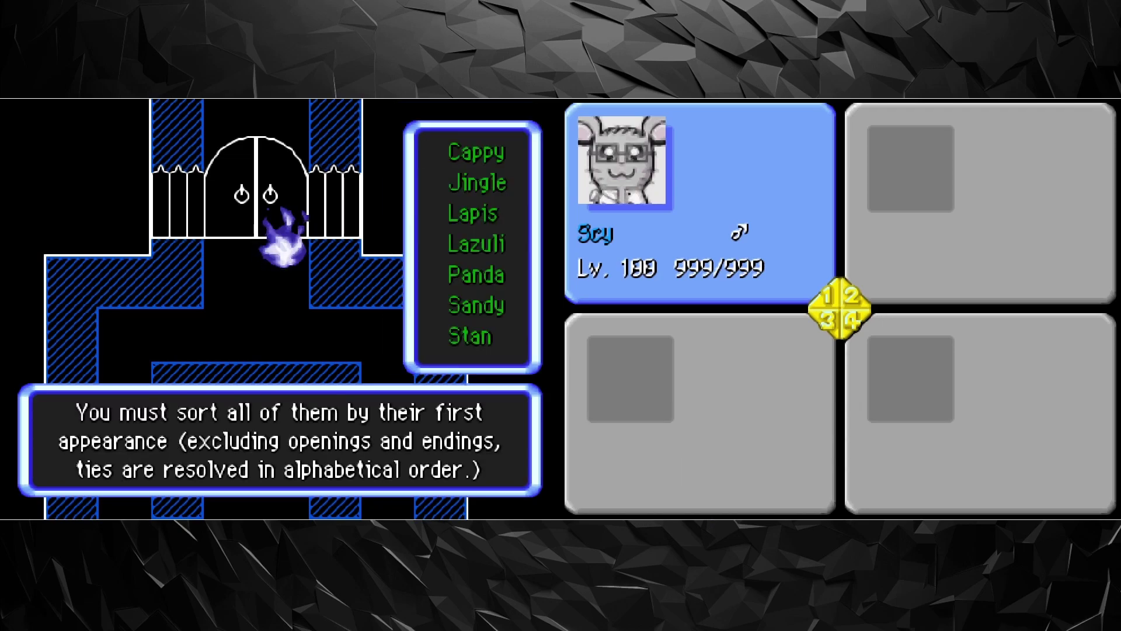
Step: Save progress and try Jingle, restoring the puzzle afterwards
{"action": "key", "text": "shift+F5"}
{"action": "key", "text": "F6"}
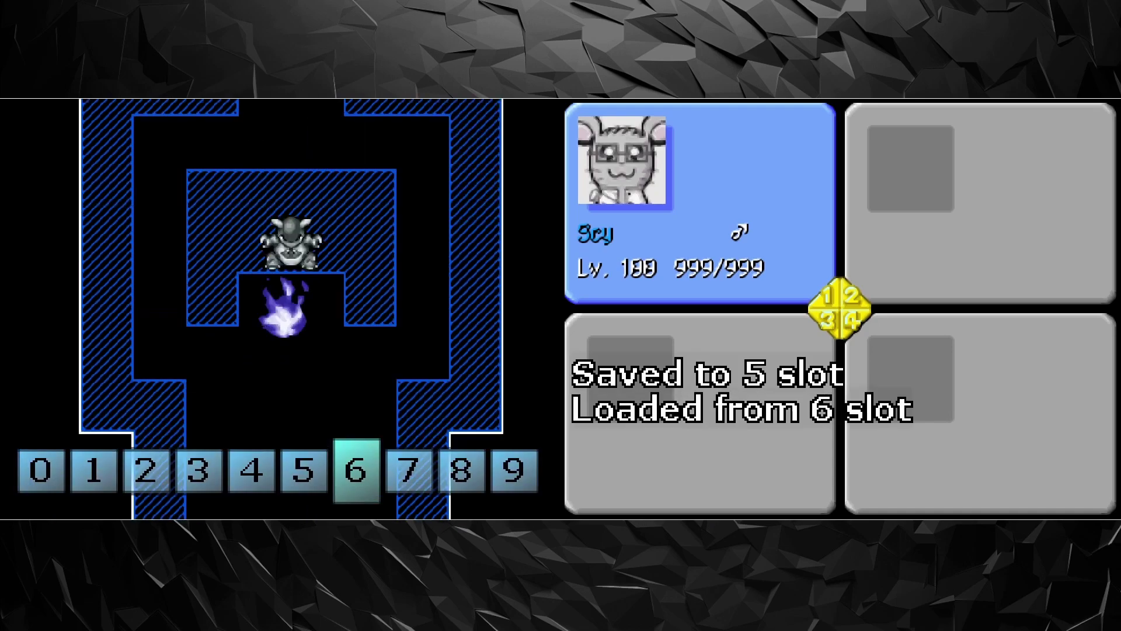
{"action": "key", "text": "Left"}
{"action": "key", "text": "F5"}
{"action": "key", "text": "Down"}
{"action": "key", "text": "Return"}
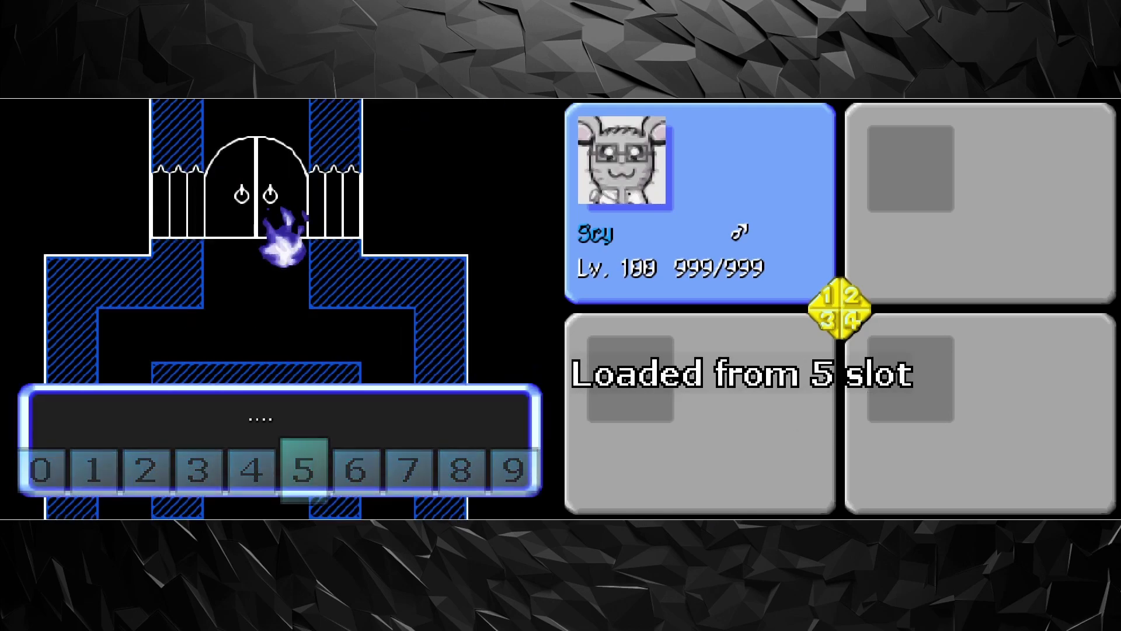
{"action": "key", "text": "F5"}
Step: Confirm Lapis, then pick Panda and remove it from the list
{"action": "key", "text": "Up"}
{"action": "key", "text": "Up"}
{"action": "key", "text": "Up"}
{"action": "key", "text": "Up"}
{"action": "key", "text": "Up"}
{"action": "key", "text": "Return"}
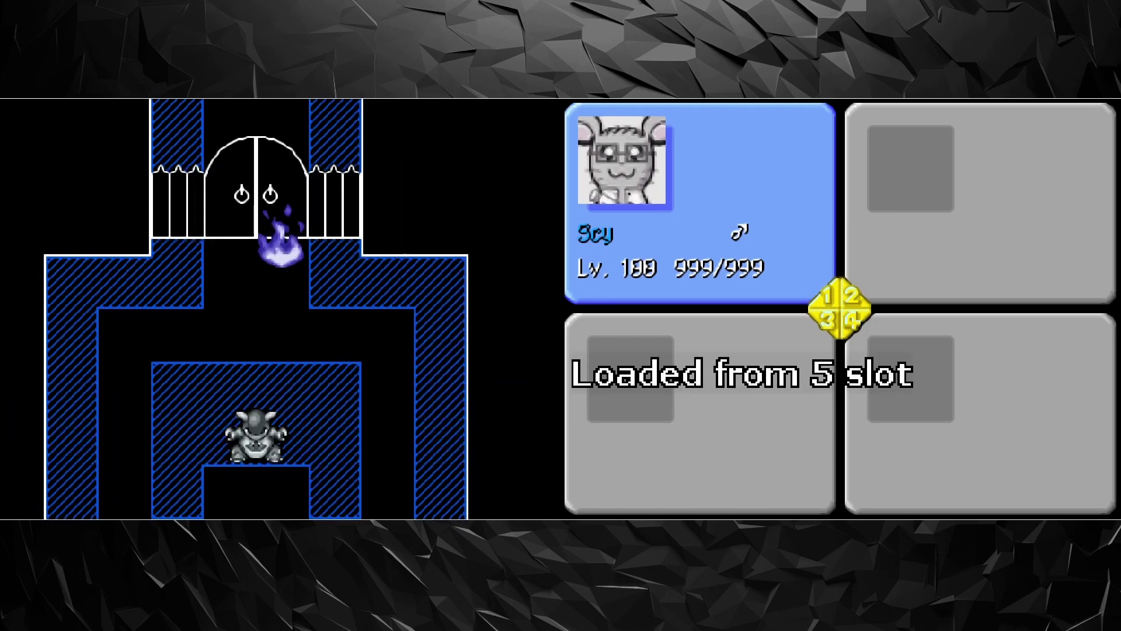
{"action": "key", "text": "Return"}
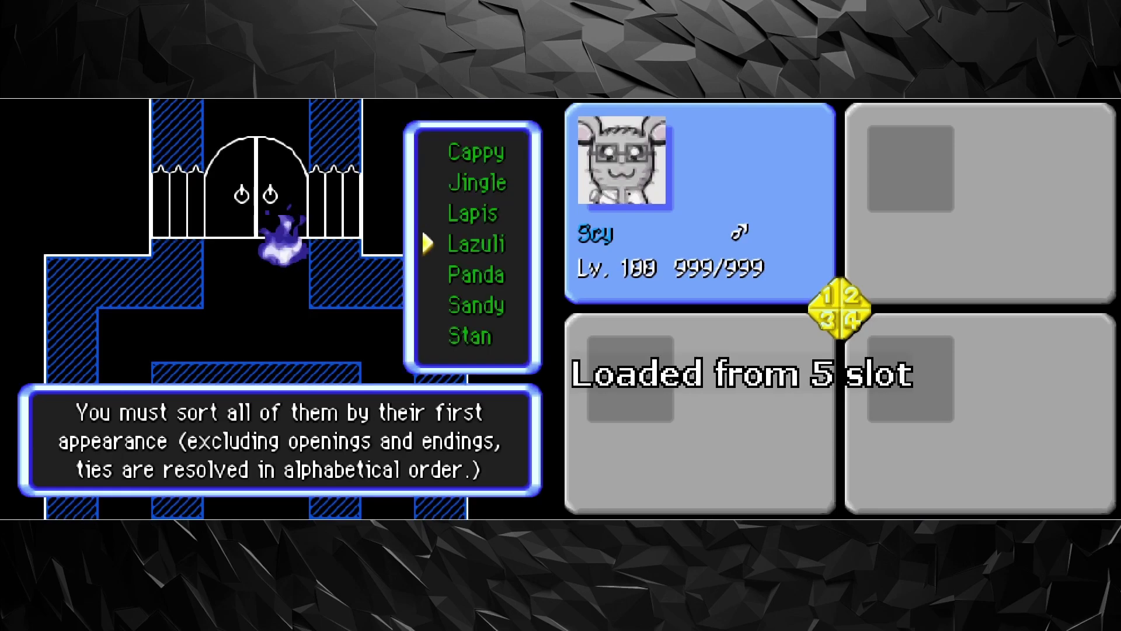
{"action": "key", "text": "Return"}
{"action": "key", "text": "F5"}
{"action": "key", "text": "Up"}
{"action": "key", "text": "Up"}
{"action": "key", "text": "Return"}
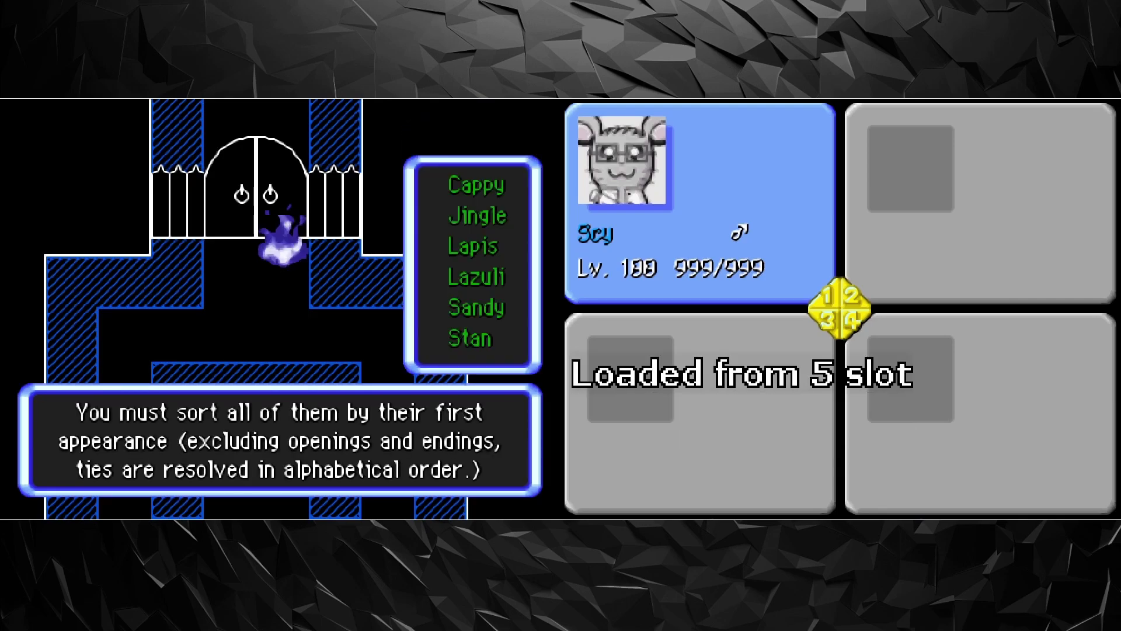
Step: Save progress after Panda, then try Sandy and restore after wrong picks
{"action": "key", "text": "shift+F5"}
{"action": "key", "text": "Return"}
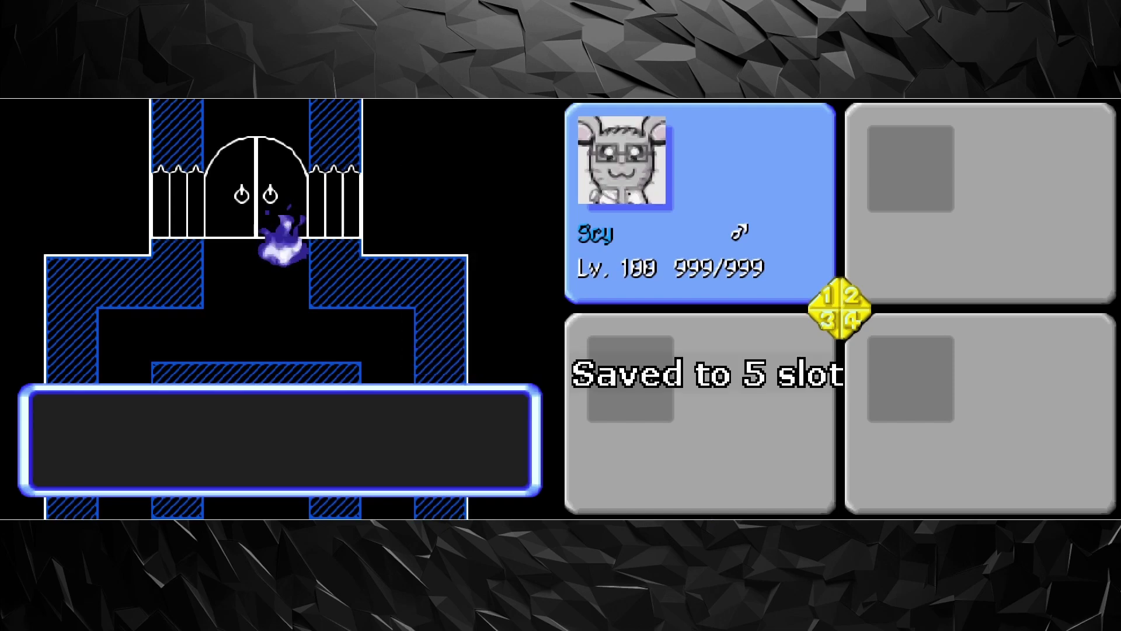
{"action": "key", "text": "F5"}
{"action": "key", "text": "Return"}
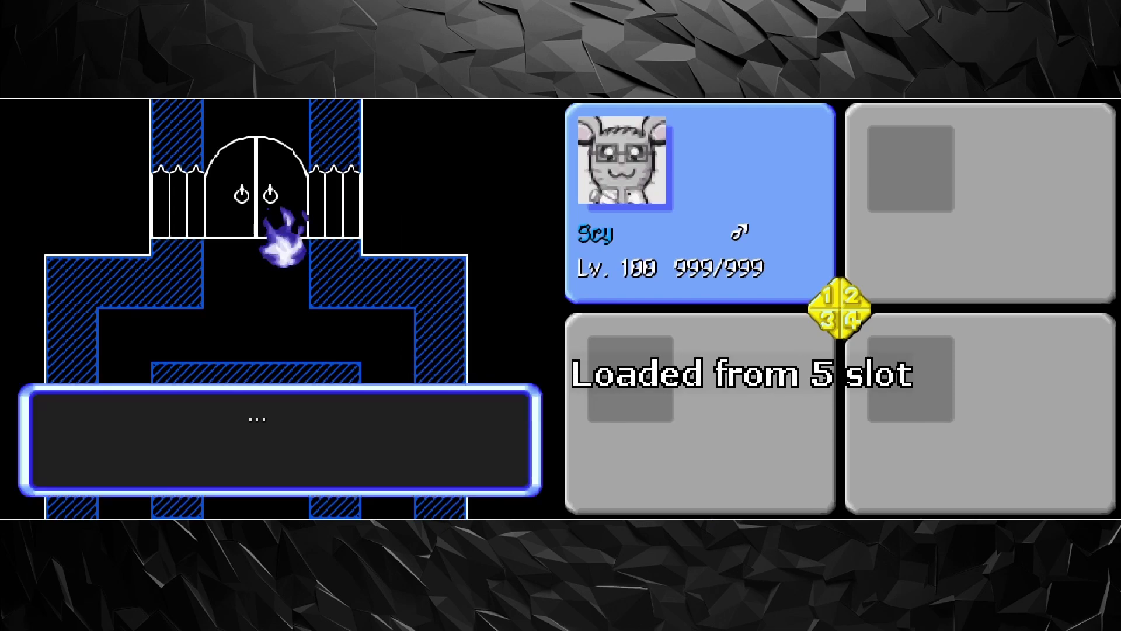
{"action": "key", "text": "F5"}
{"action": "key", "text": "Up"}
{"action": "key", "text": "Up"}
{"action": "key", "text": "Return"}
{"action": "key", "text": "F5"}
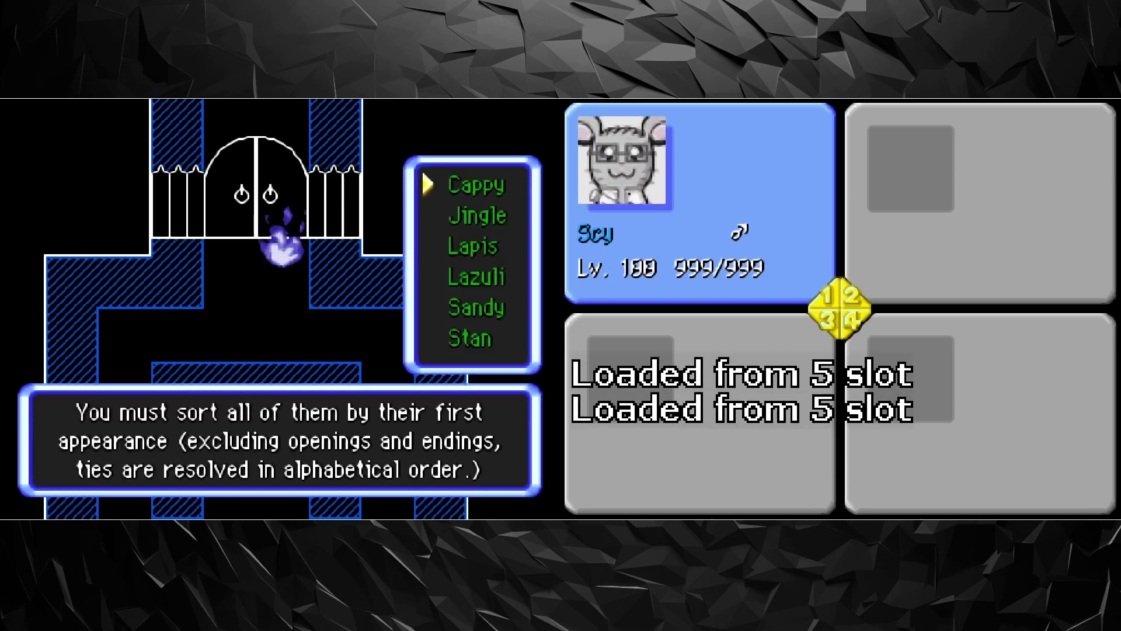
Step: Test Lapis and Stan with restores, then pick Sandy and remove it
{"action": "key", "text": "Down"}
{"action": "key", "text": "Down"}
{"action": "key", "text": "Return"}
{"action": "key", "text": "F5"}
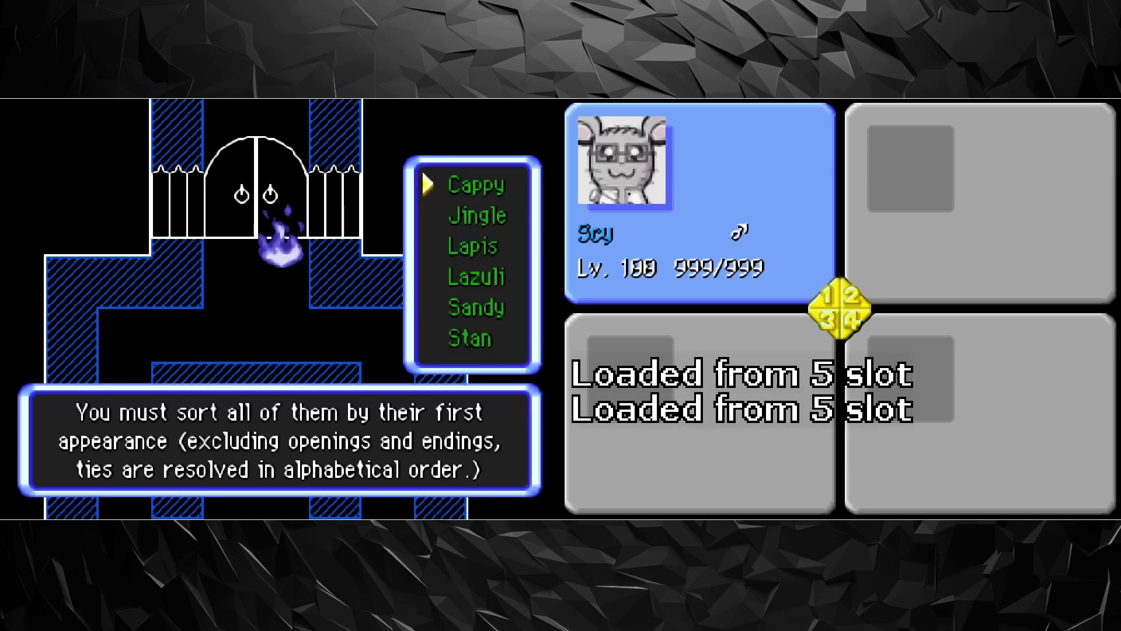
{"action": "key", "text": "Up"}
{"action": "key", "text": "Return"}
{"action": "key", "text": "F5"}
{"action": "key", "text": "Up"}
{"action": "key", "text": "Up"}
{"action": "key", "text": "Return"}
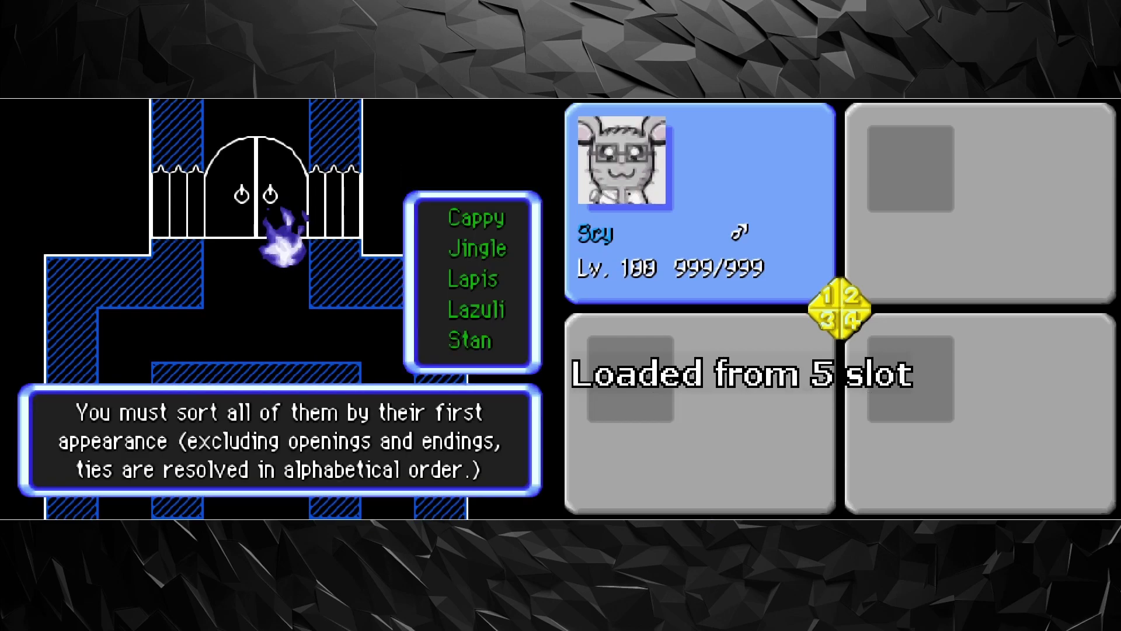
Step: Save progress while picking Cappy and Jingle, restoring after a wrong pick
{"action": "key", "text": "shift+F5"}
{"action": "key", "text": "Return"}
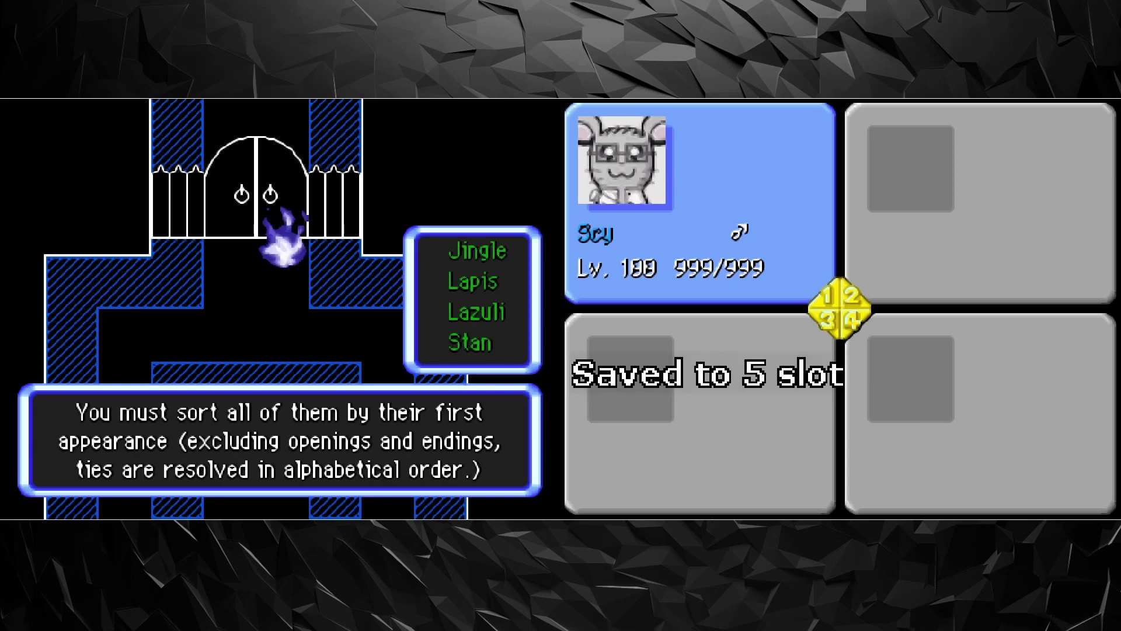
{"action": "key", "text": "shift+F5"}
{"action": "key", "text": "Return"}
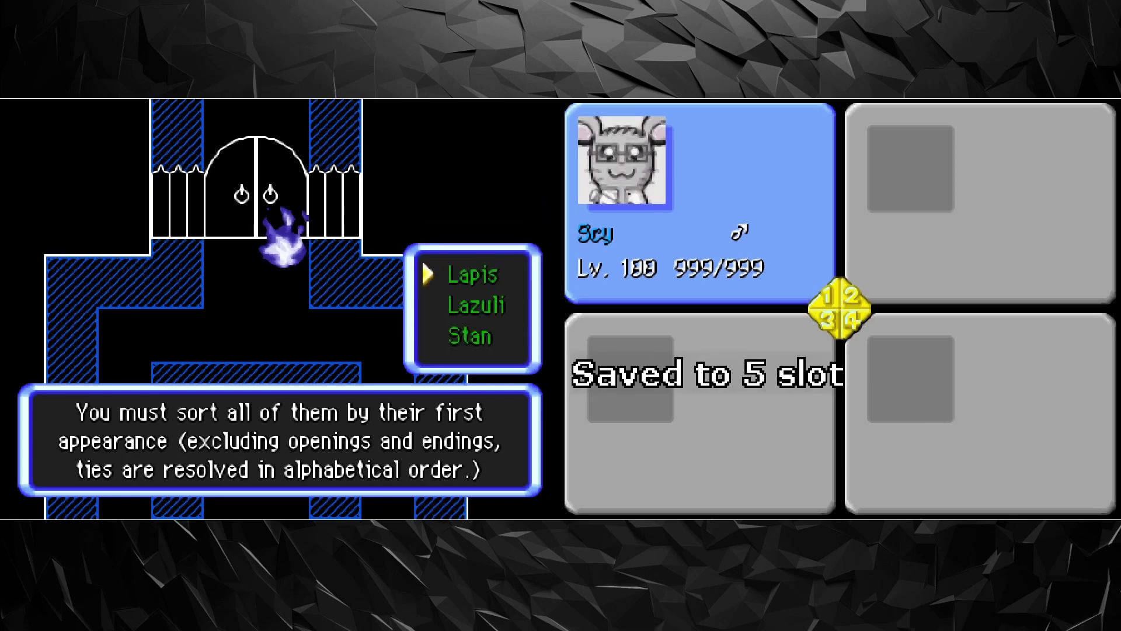
{"action": "key", "text": "shift+F5"}
{"action": "key", "text": "Return"}
{"action": "key", "text": "F5"}
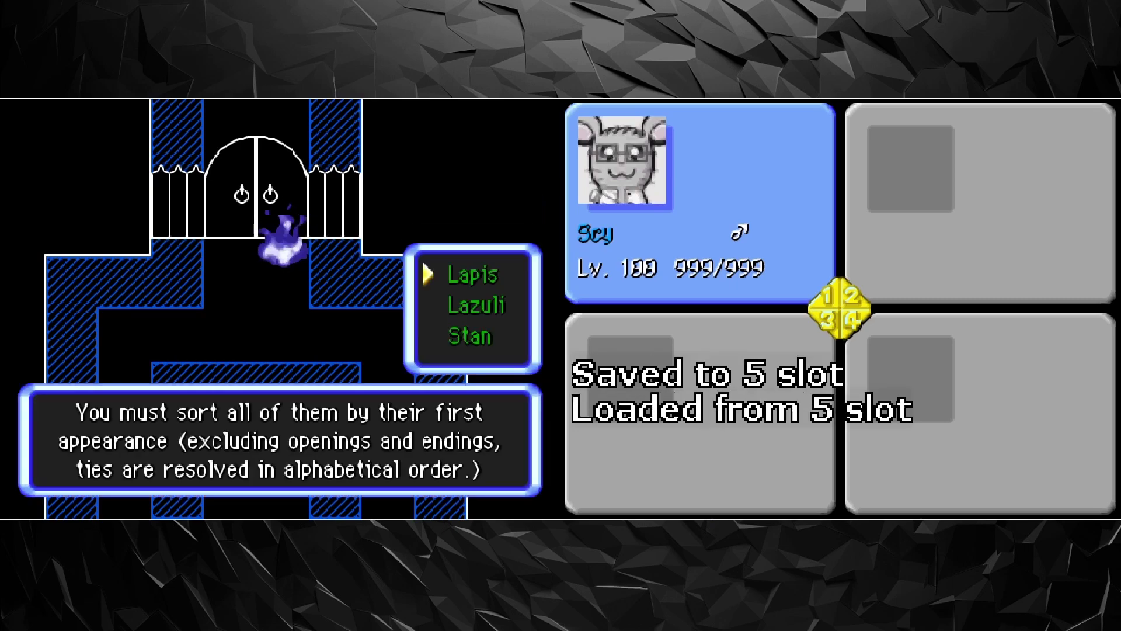
Step: Test Lazuli, then pick Stan and Lapis so only Lazuli remains
{"action": "key", "text": "Return"}
{"action": "key", "text": "F5"}
{"action": "key", "text": "Down"}
{"action": "key", "text": "Down"}
{"action": "key", "text": "Return"}
{"action": "key", "text": "shift+F5"}
{"action": "key", "text": "Return"}
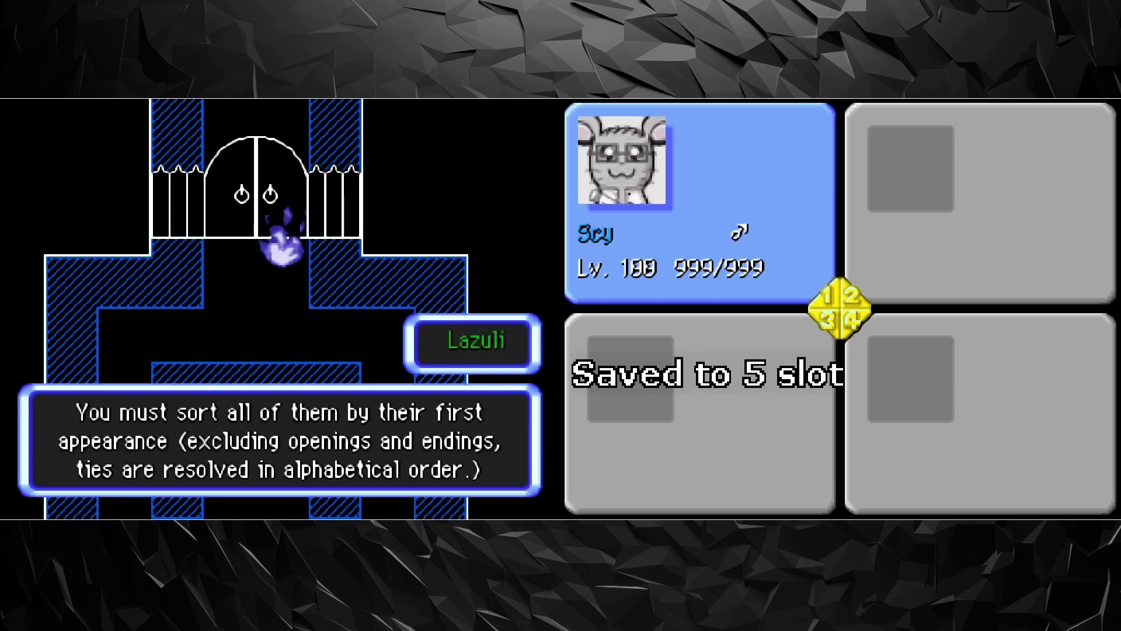
Step: Finish sorting Lapis and Lazuli, dismiss the completion messages, and walk up toward the exit room
{"action": "key", "text": "Return"}
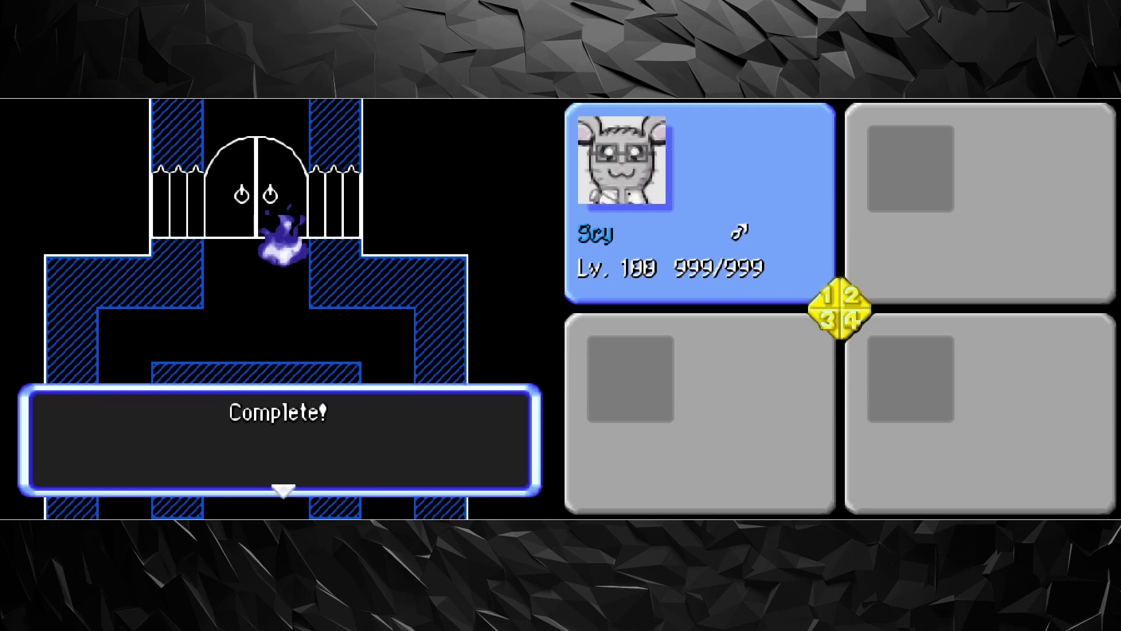
{"action": "key", "text": "shift+F5"}
{"action": "key", "text": "Return"}
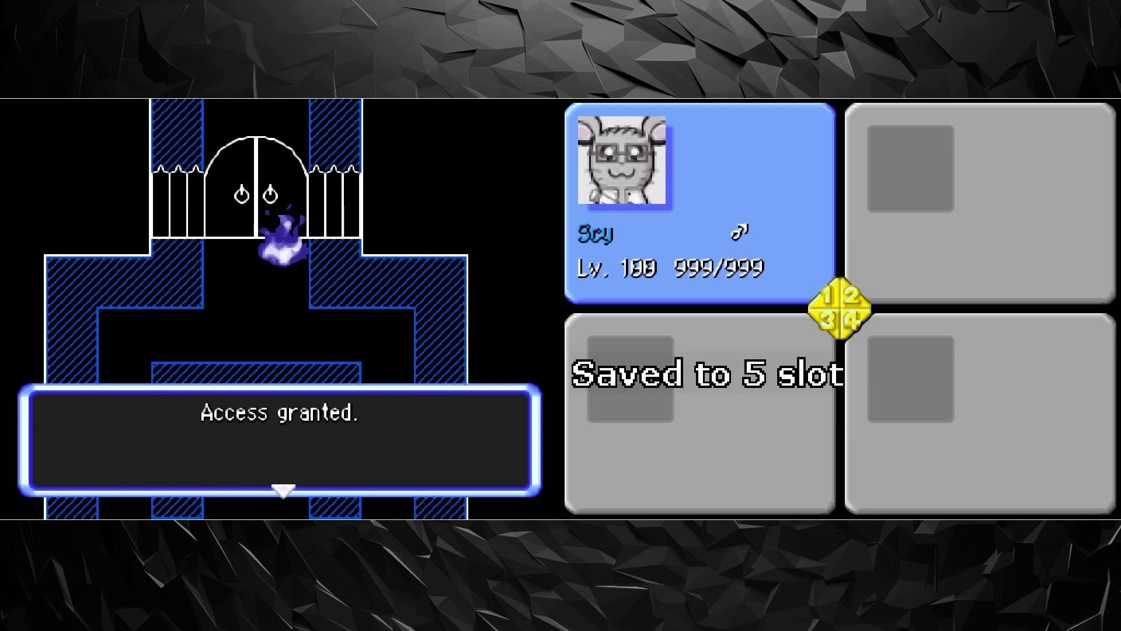
{"action": "key", "text": "Return"}
{"action": "key", "text": "Up"}
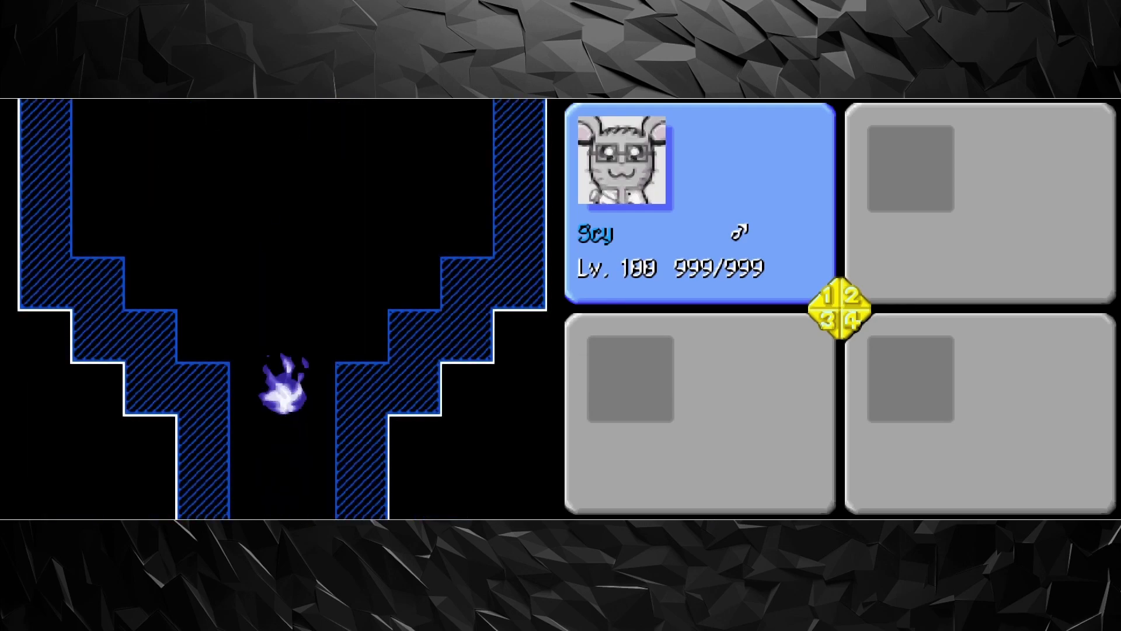
{"action": "key", "text": "Up"}
{"action": "key", "text": "Up"}
{"action": "key", "text": "Up"}
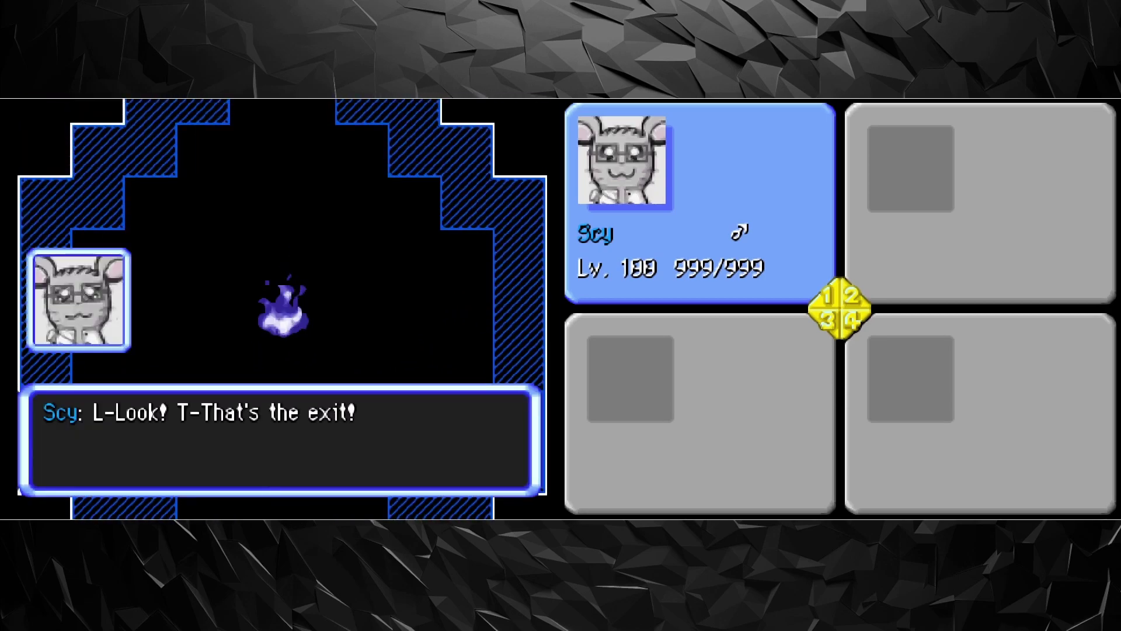
Step: Advance the flame spirit's dialogue past Scy's reply to 'But for now, take this!'
{"action": "key", "text": "z"}
{"action": "key", "text": "z"}
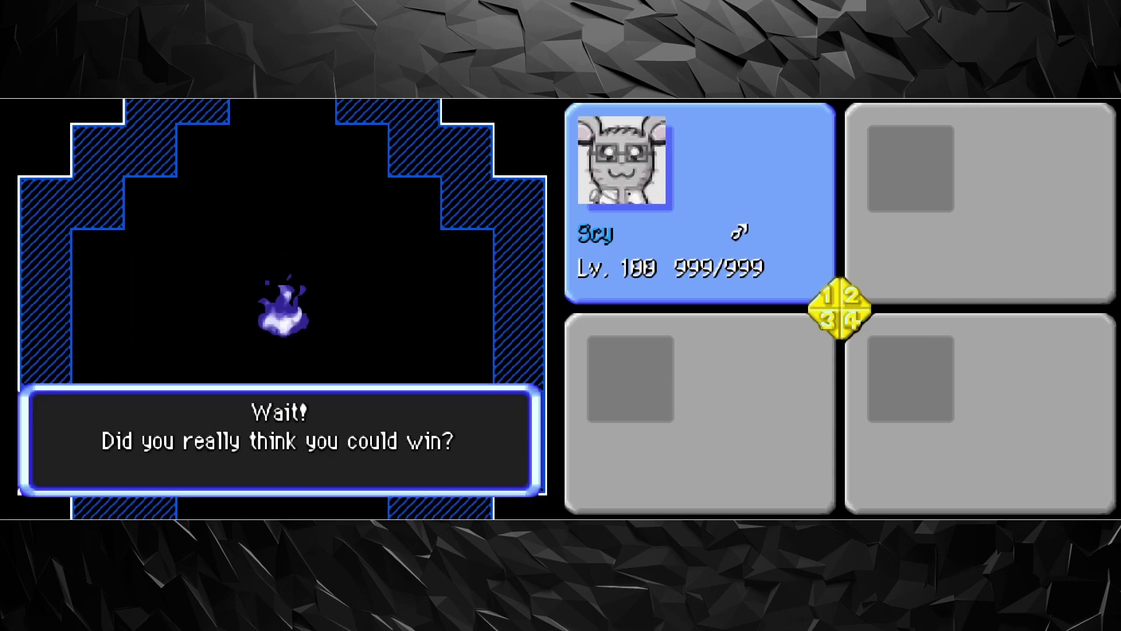
{"action": "key", "text": "z"}
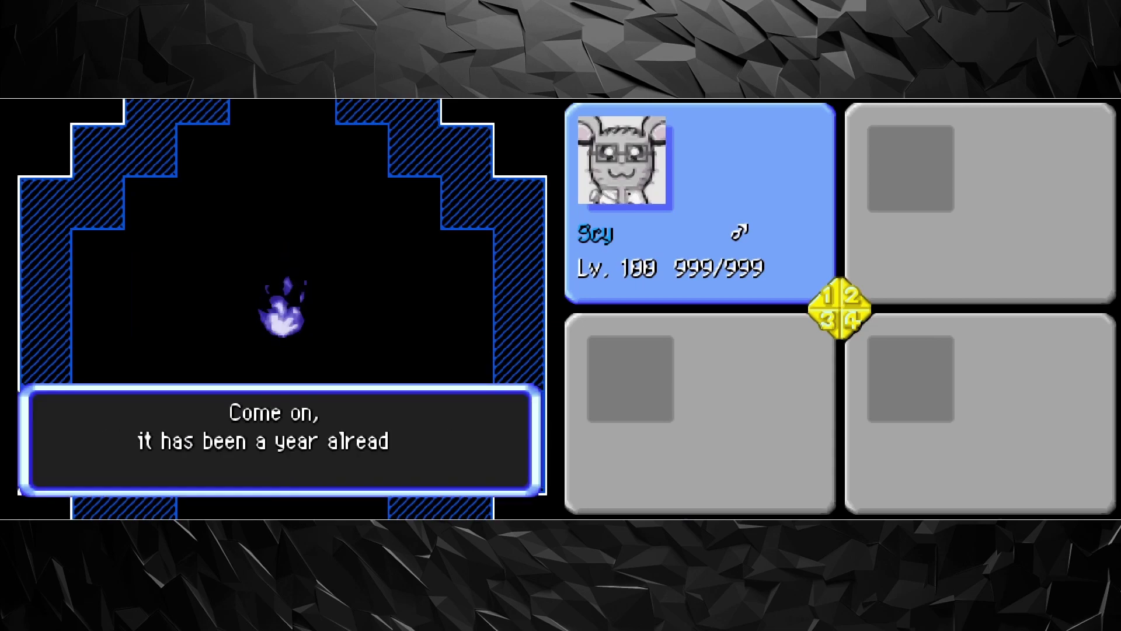
{"action": "key", "text": "z"}
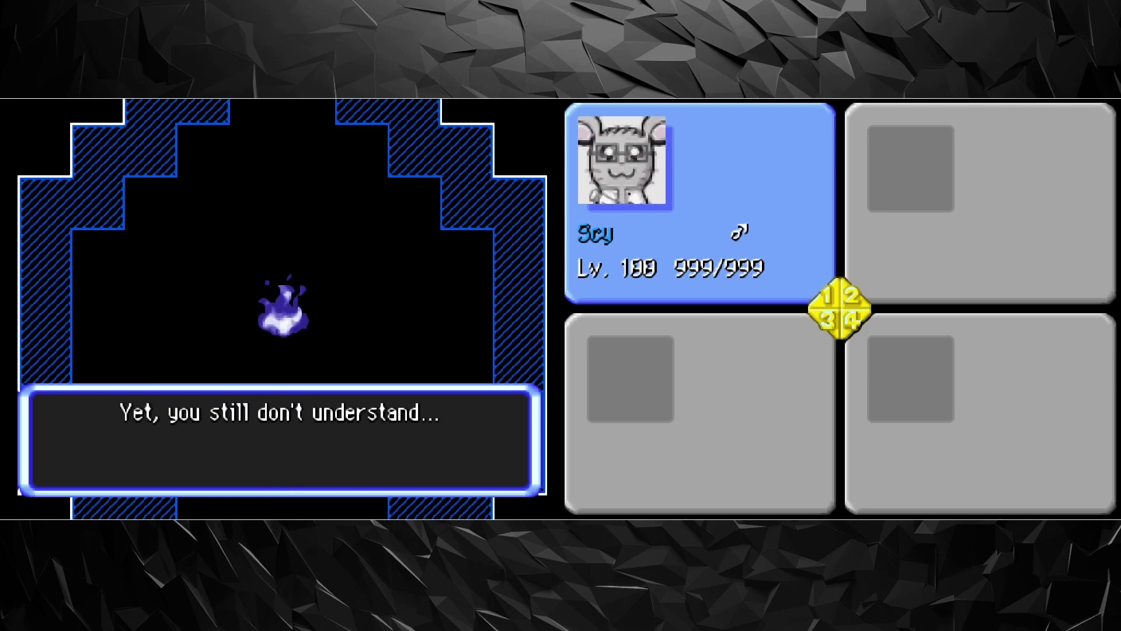
{"action": "key", "text": "z"}
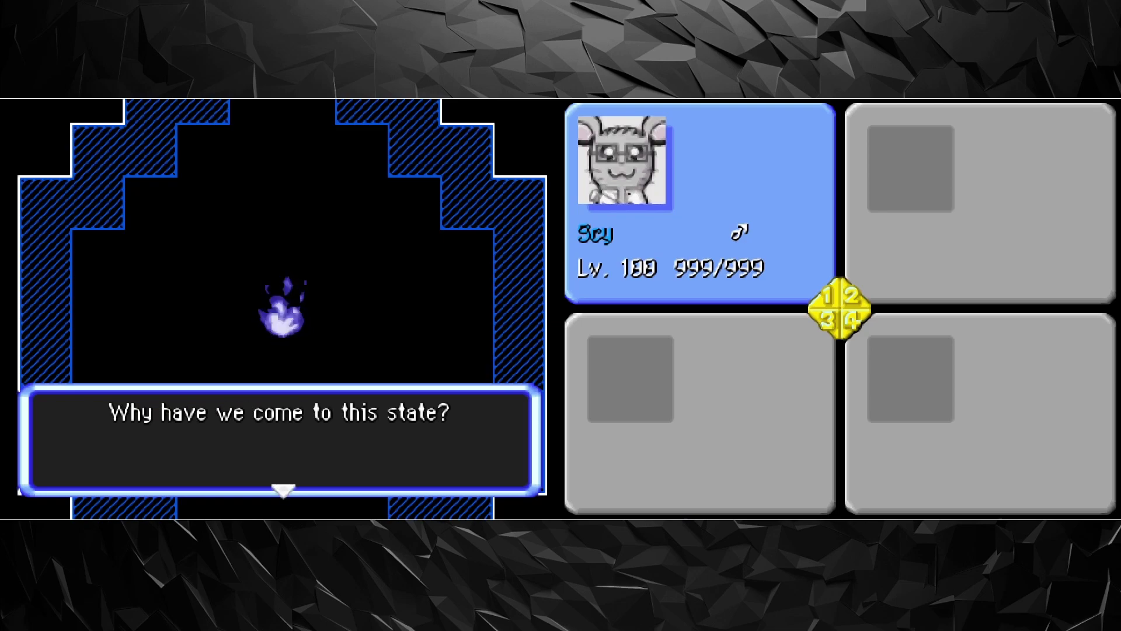
{"action": "key", "text": "z"}
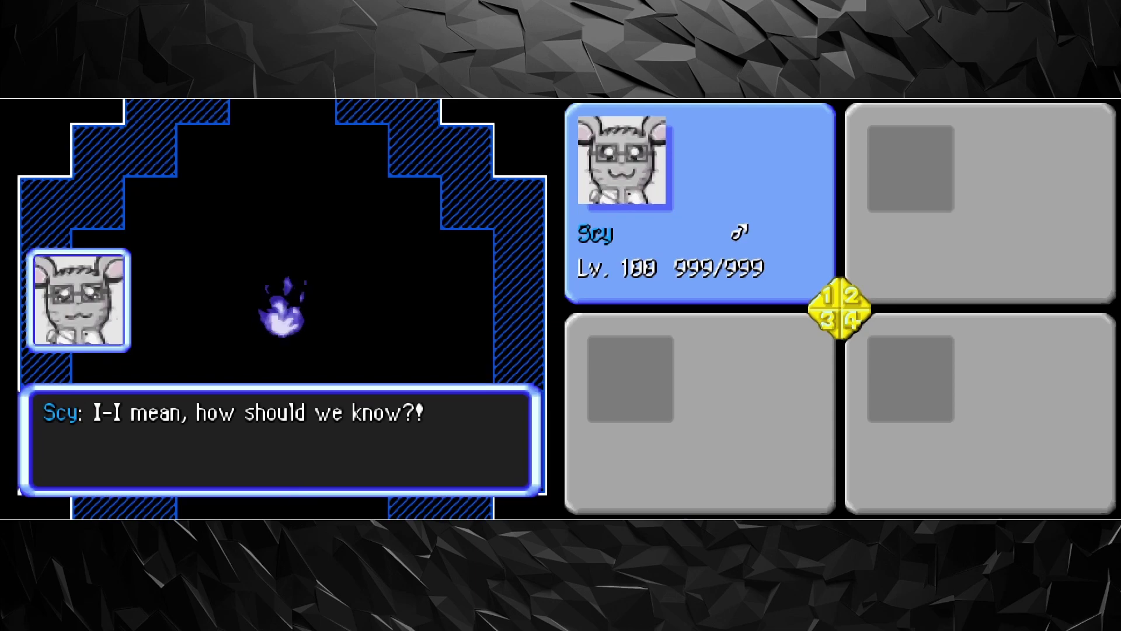
{"action": "key", "text": "z"}
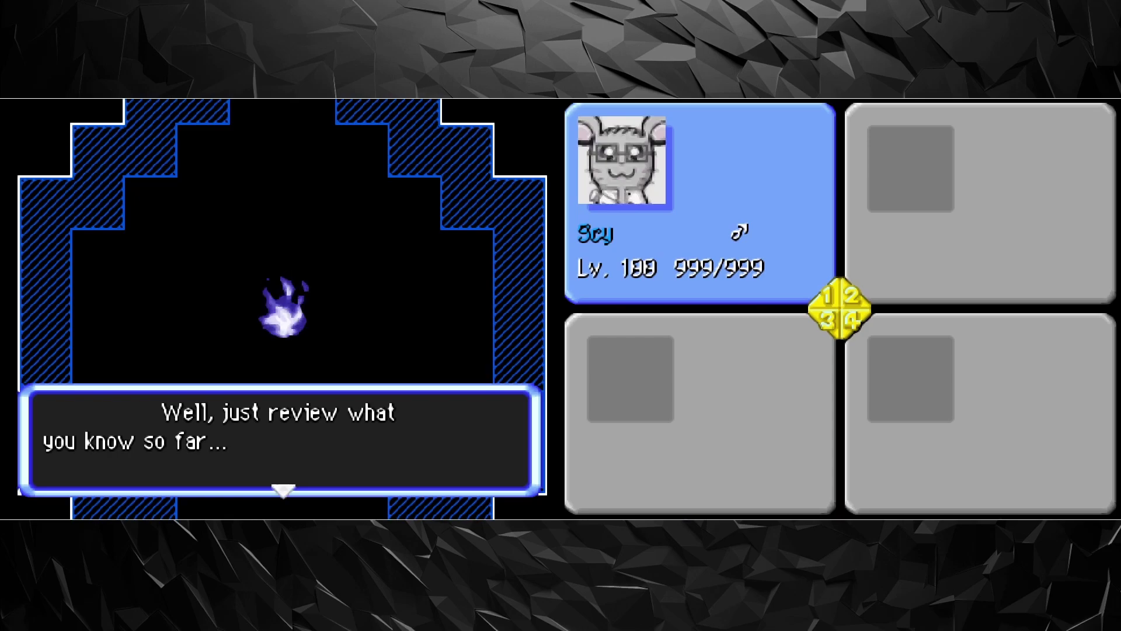
{"action": "key", "text": "z"}
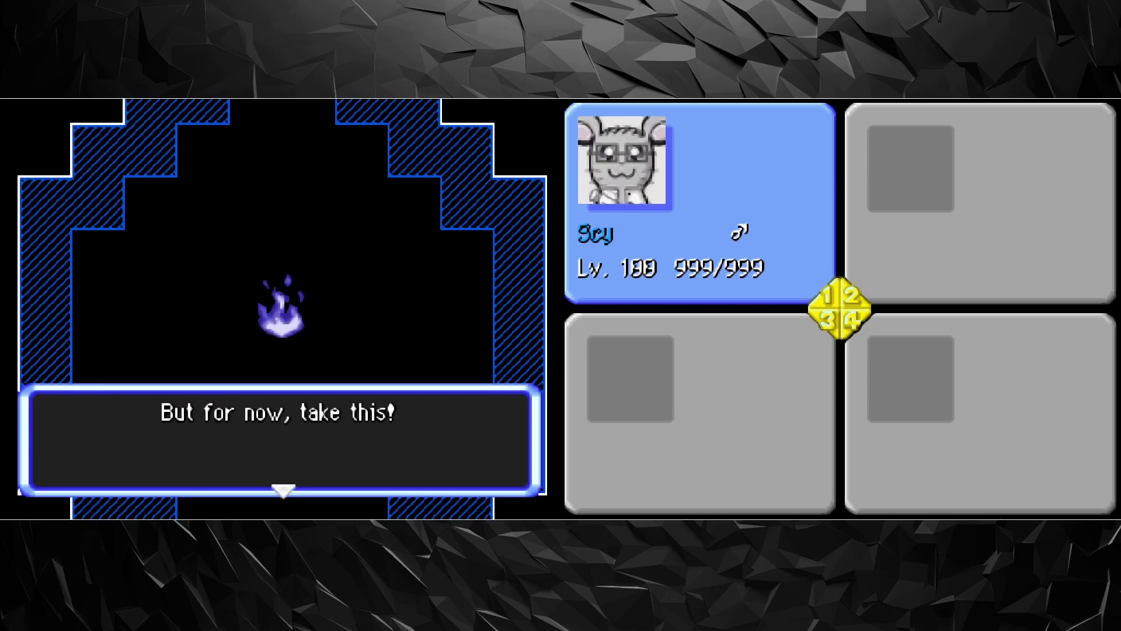
{"action": "key", "text": "z"}
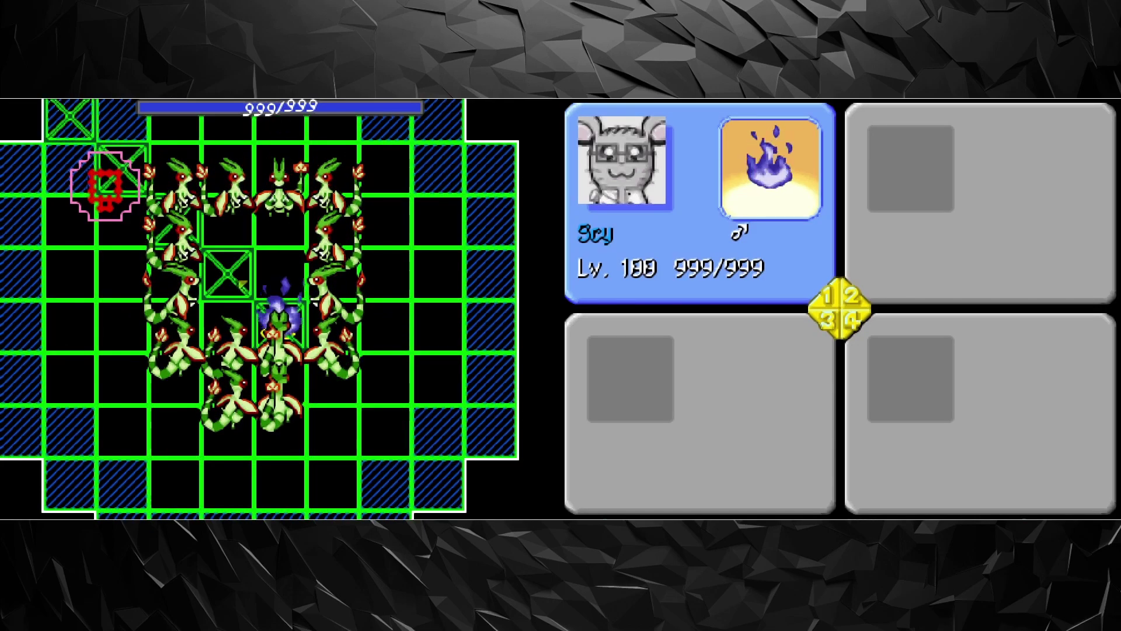
Step: Page through the item pouch, then close it
{"action": "key", "text": "Escape"}
{"action": "key", "text": "Return"}
{"action": "key", "text": "Right"}
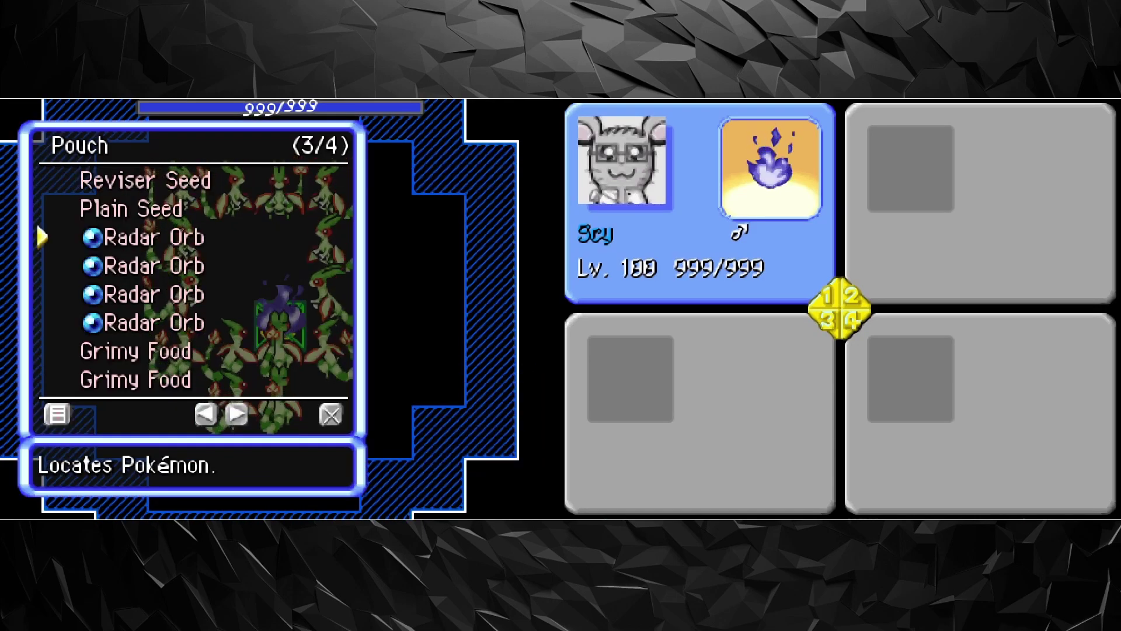
{"action": "key", "text": "Right"}
{"action": "key", "text": "Right"}
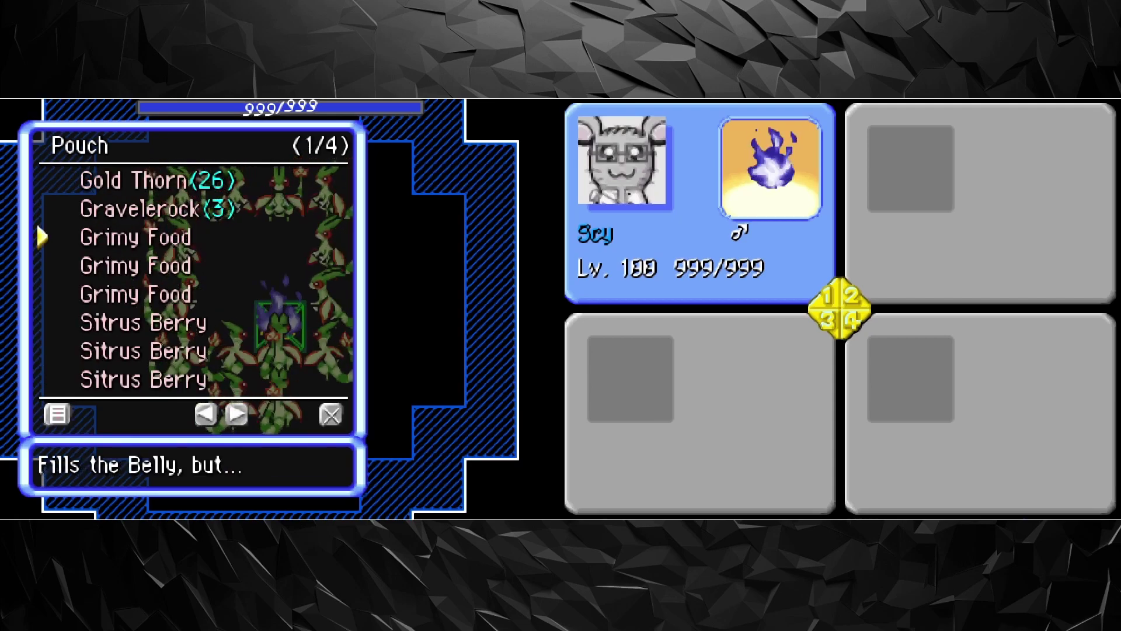
{"action": "key", "text": "Escape"}
{"action": "key", "text": "Escape"}
{"action": "key", "text": "Escape"}
{"action": "key", "text": "Escape"}
{"action": "key", "text": "Escape"}
Step: Talk to Scy and choose Warp, then clear the message and talk to him again
{"action": "key", "text": "Return"}
{"action": "key", "text": "Return"}
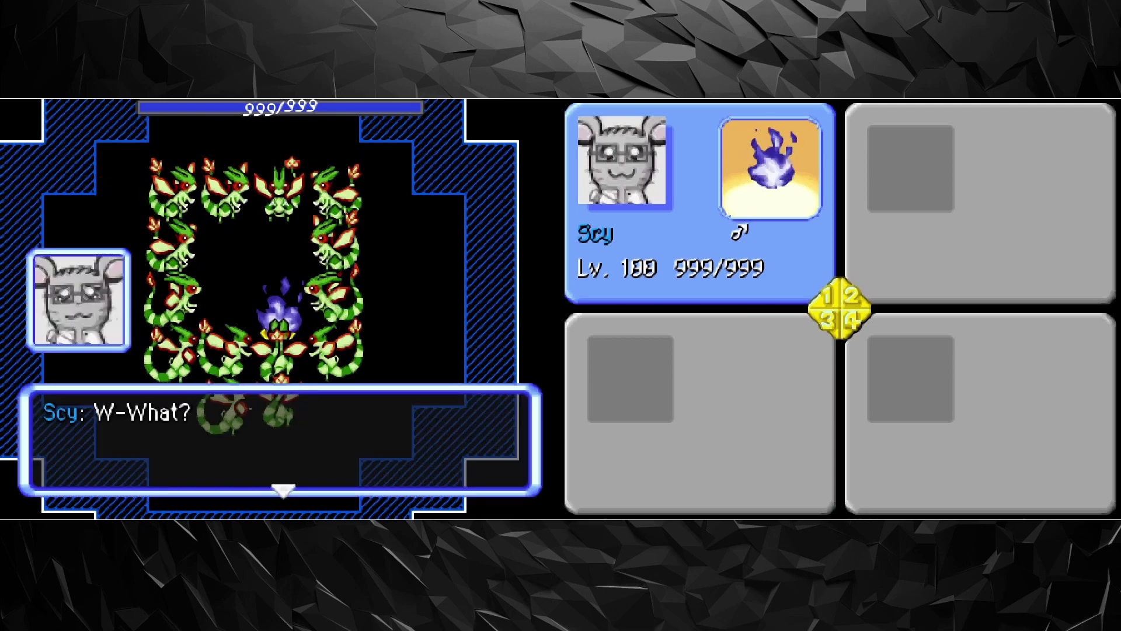
{"action": "key", "text": "Return"}
{"action": "key", "text": "Return"}
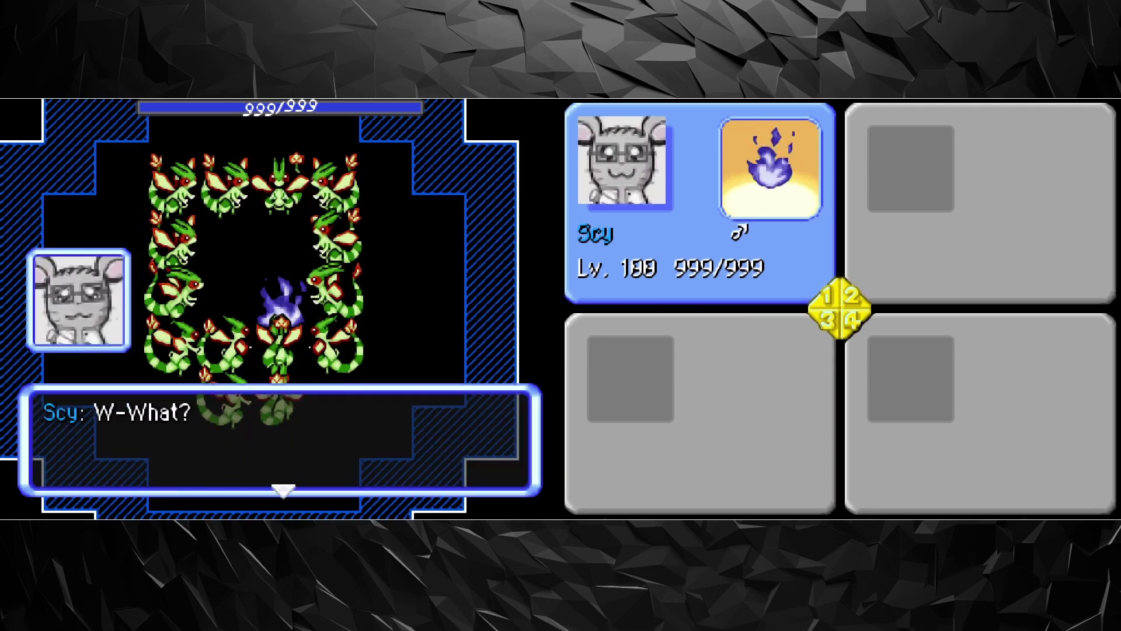
{"action": "key", "text": "Return"}
{"action": "key", "text": "Return"}
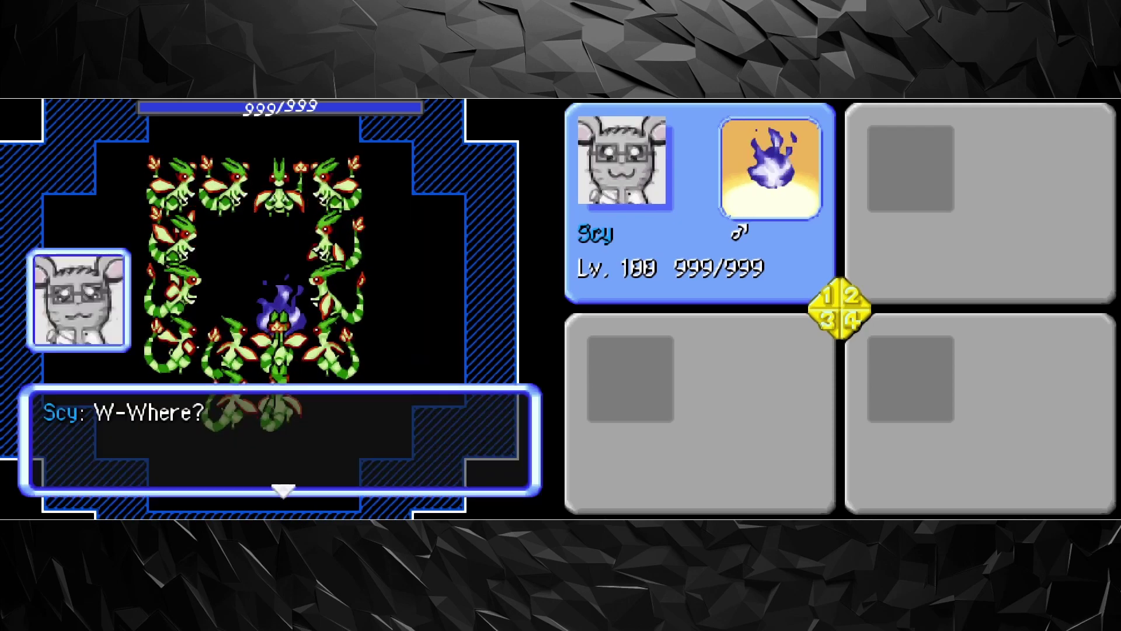
{"action": "key", "text": "Return"}
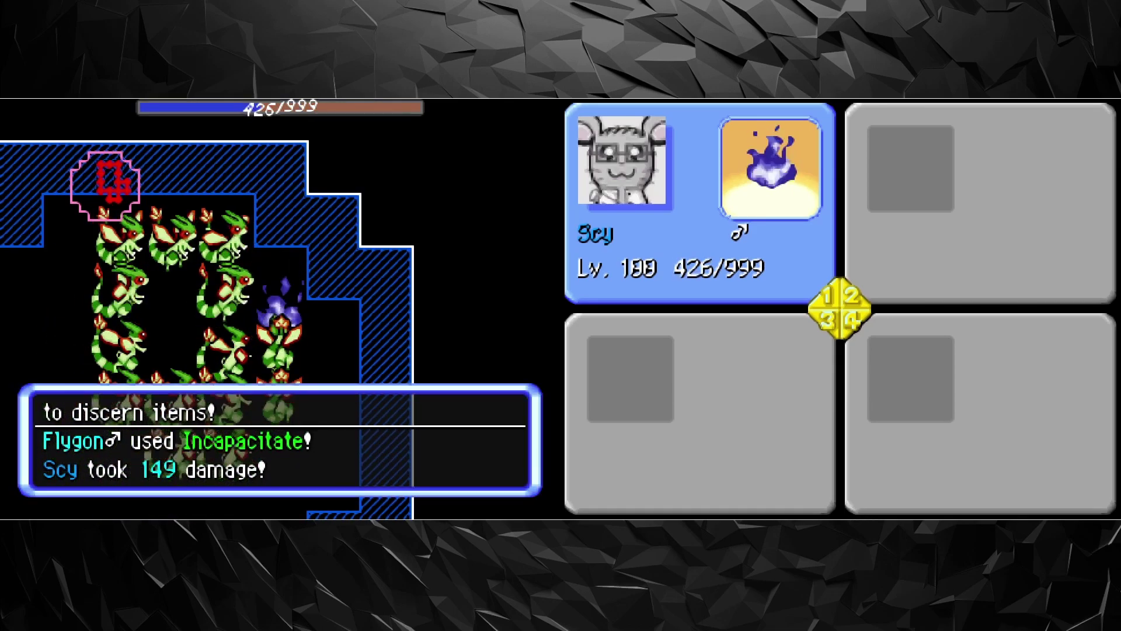
{"action": "key", "text": "Escape"}
{"action": "key", "text": "Escape"}
{"action": "key", "text": "Escape"}
{"action": "key", "text": "Escape"}
{"action": "key", "text": "x"}
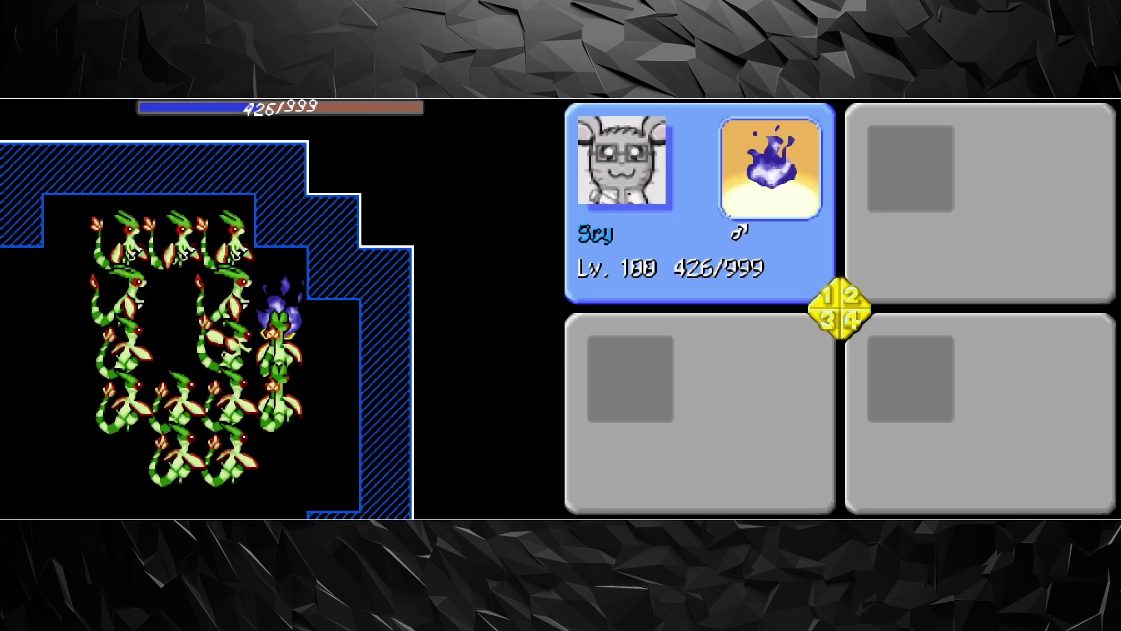
{"action": "key", "text": "x"}
{"action": "key", "text": "x"}
{"action": "key", "text": "x"}
{"action": "key", "text": "x"}
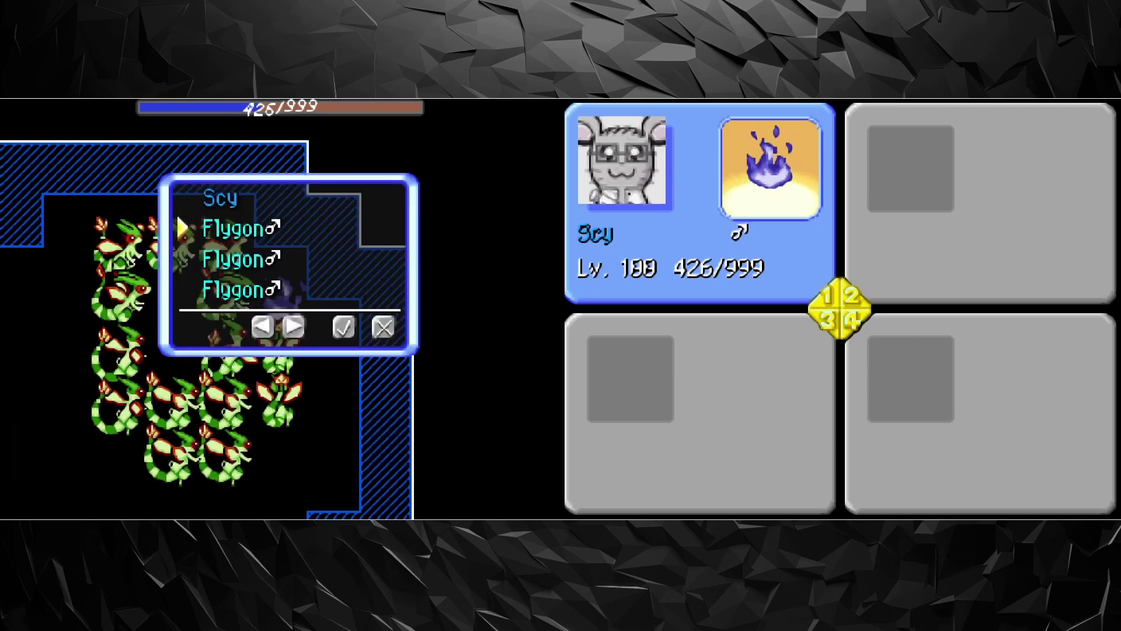
{"action": "key", "text": "x"}
{"action": "key", "text": "x"}
{"action": "key", "text": "x"}
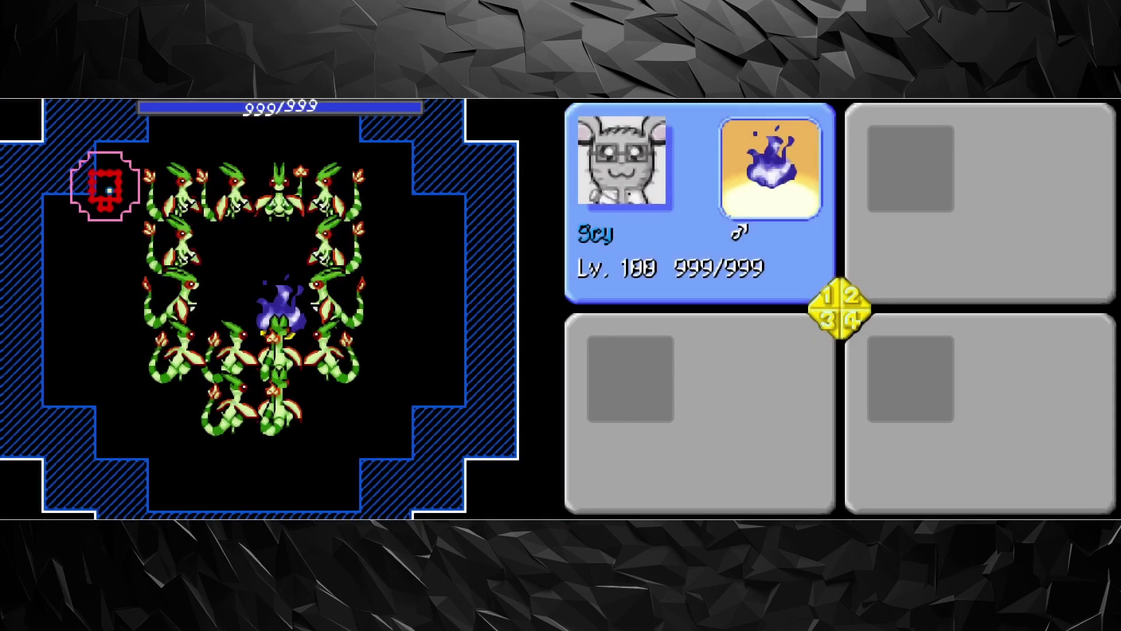
Step: Check the to-do goal and message log under Others, then return to the dungeon
{"action": "key", "text": "Escape"}
{"action": "key", "text": "Down"}
{"action": "key", "text": "Return"}
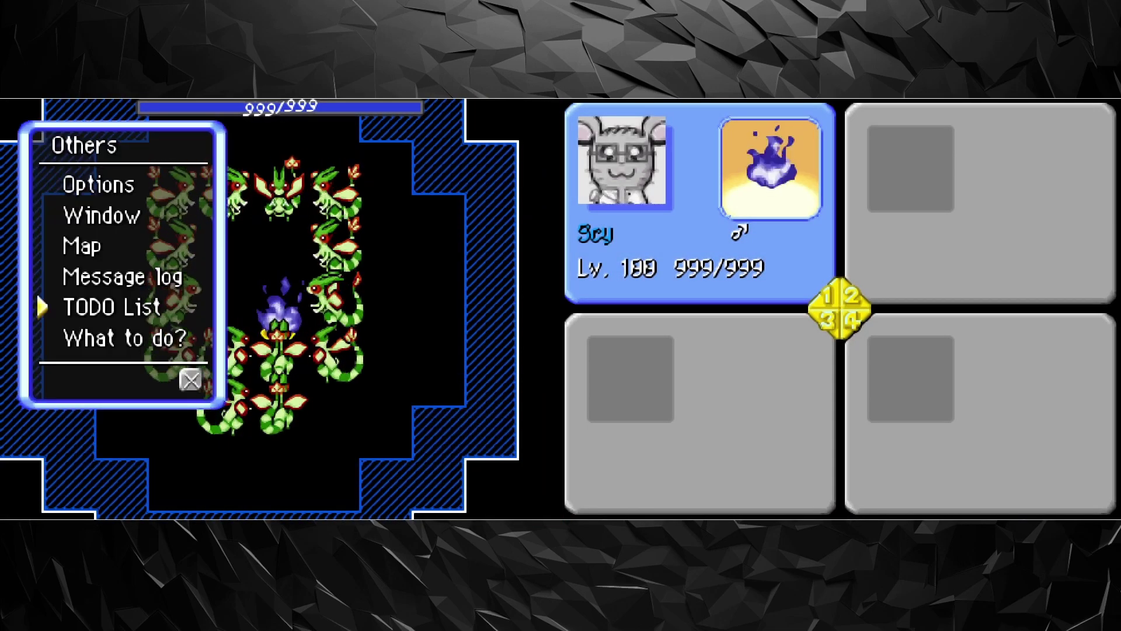
{"action": "key", "text": "Return"}
{"action": "key", "text": "Escape"}
{"action": "key", "text": "Up"}
{"action": "key", "text": "Return"}
{"action": "key", "text": "Escape"}
{"action": "key", "text": "Up"}
{"action": "key", "text": "Escape"}
{"action": "key", "text": "Escape"}
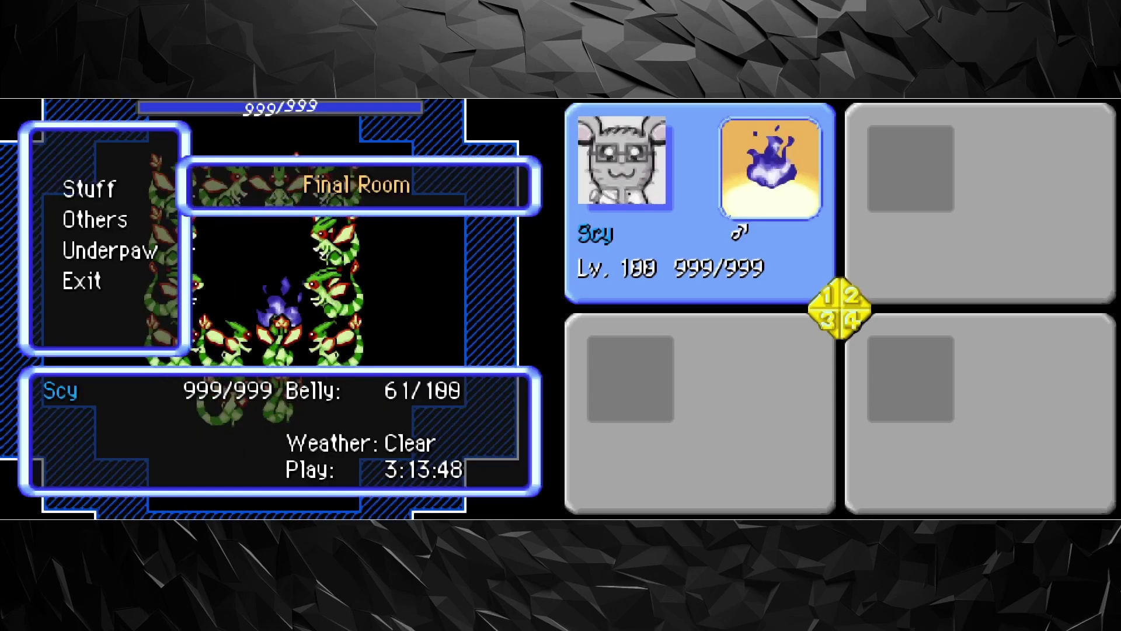
Step: Flip through every pouch page, including Reviser Seeds and berries, then close the menu
{"action": "key", "text": "Return"}
{"action": "key", "text": "Left"}
{"action": "key", "text": "Right"}
{"action": "key", "text": "Right"}
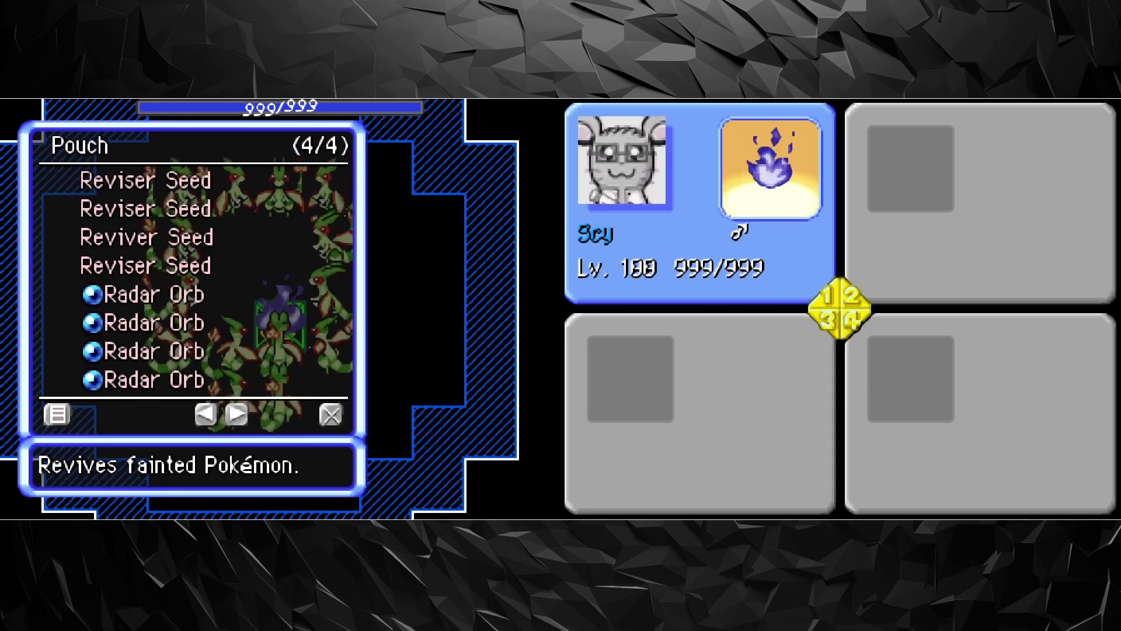
{"action": "key", "text": "Right"}
{"action": "key", "text": "Right"}
{"action": "key", "text": "Right"}
{"action": "key", "text": "Right"}
{"action": "key", "text": "Left"}
{"action": "key", "text": "Right"}
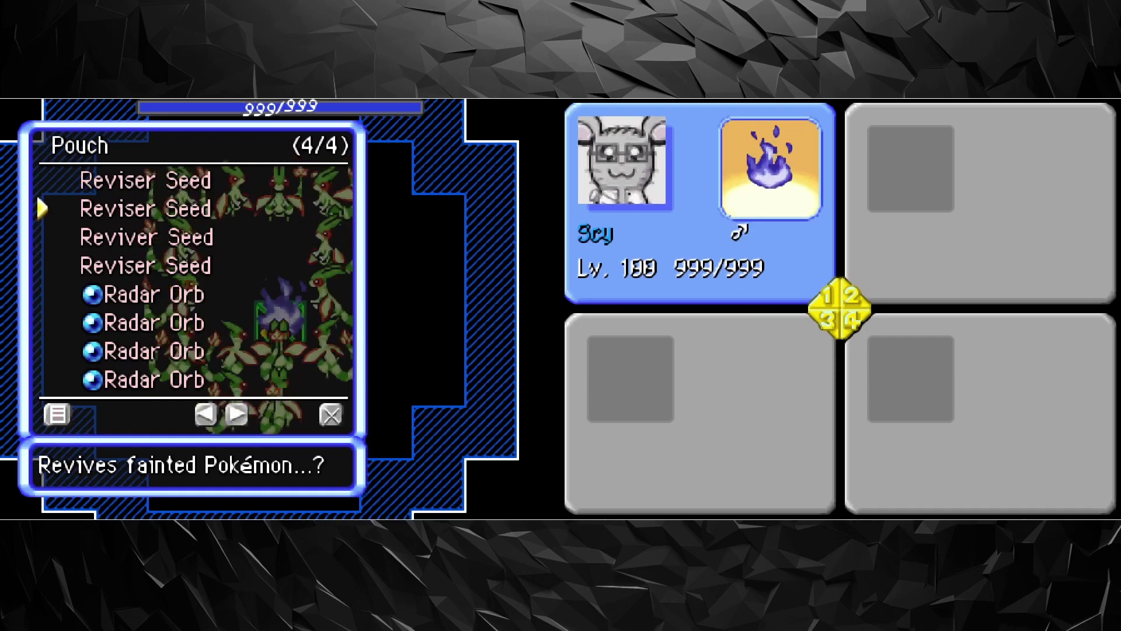
{"action": "key", "text": "Left"}
{"action": "key", "text": "Left"}
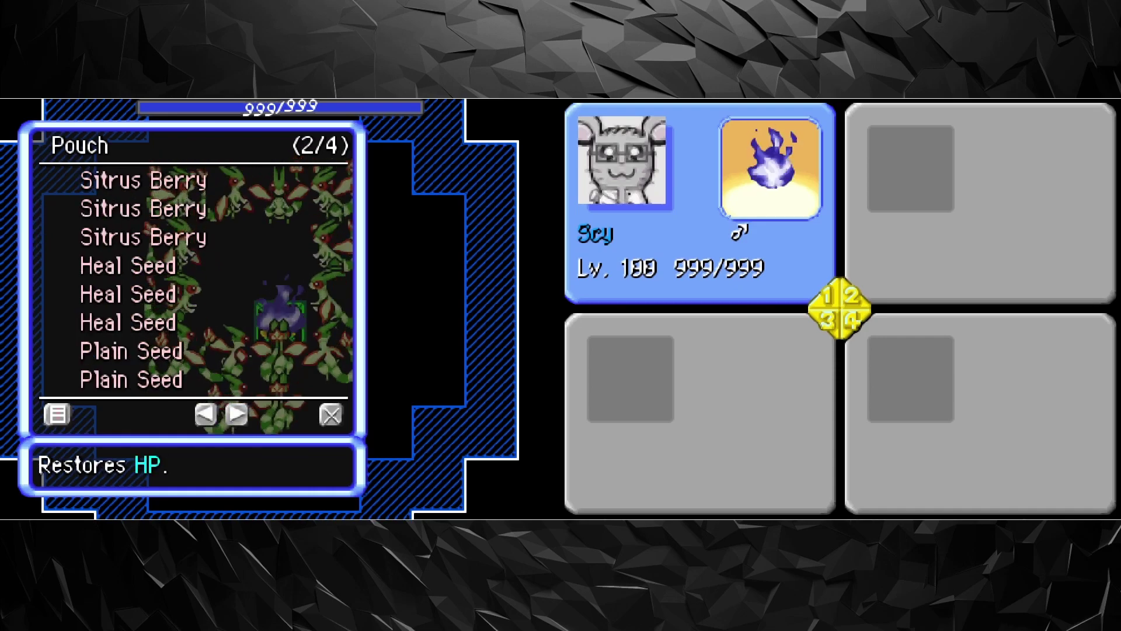
{"action": "key", "text": "Left"}
{"action": "key", "text": "Left"}
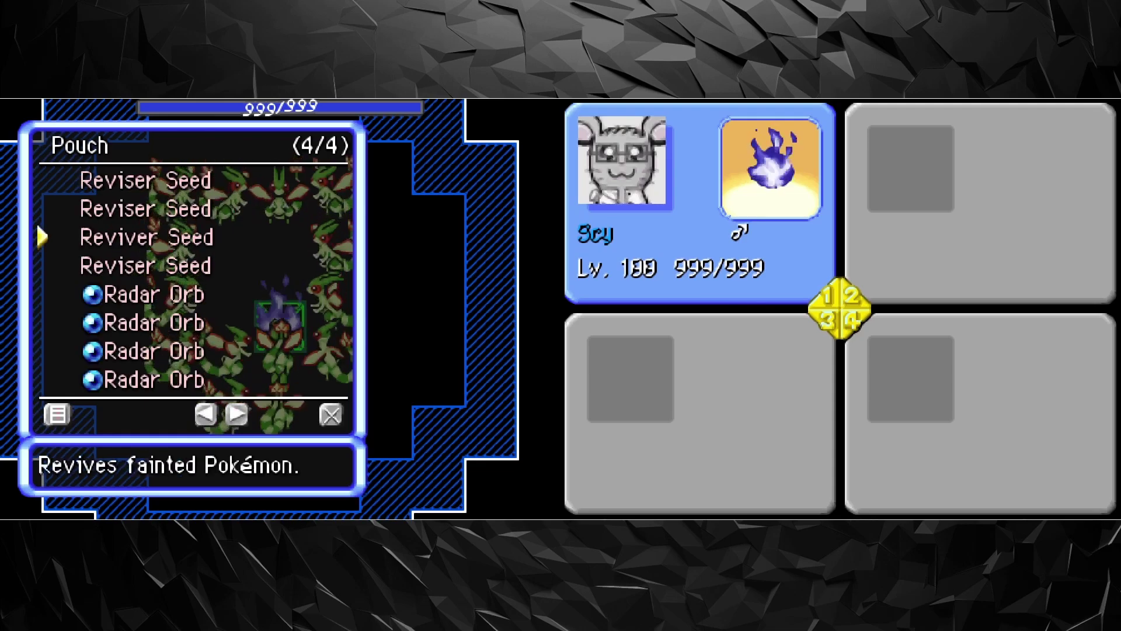
{"action": "key", "text": "Right"}
{"action": "key", "text": "Right"}
{"action": "key", "text": "Right"}
{"action": "key", "text": "Right"}
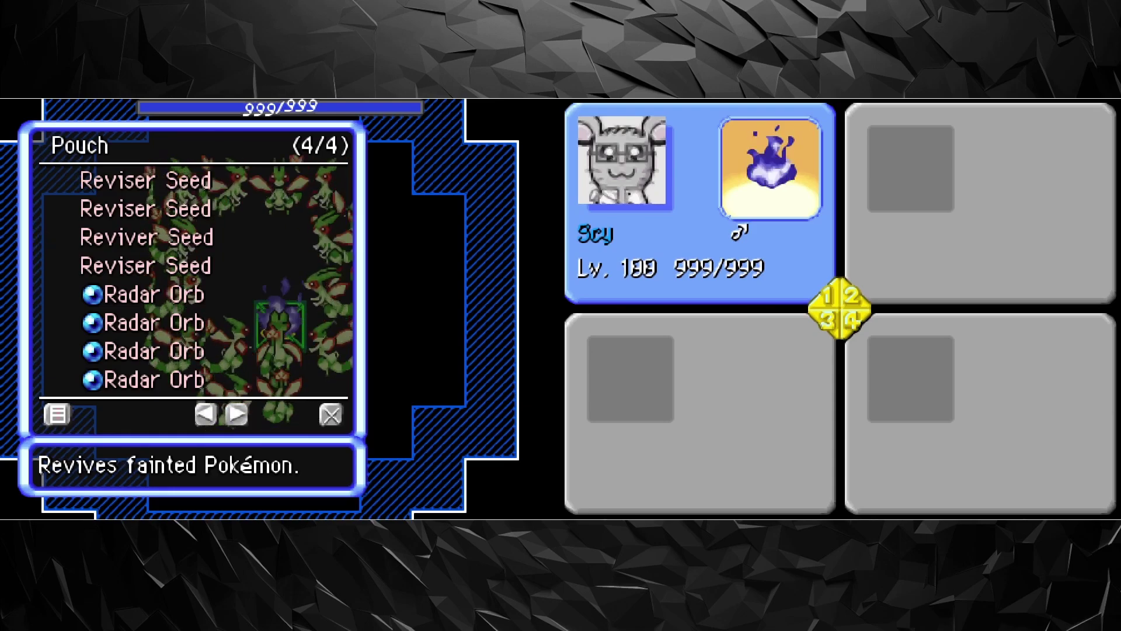
{"action": "key", "text": "z"}
{"action": "key", "text": "z"}
Step: Warp Scy to a new spot, then start talking to him again
{"action": "key", "text": "x"}
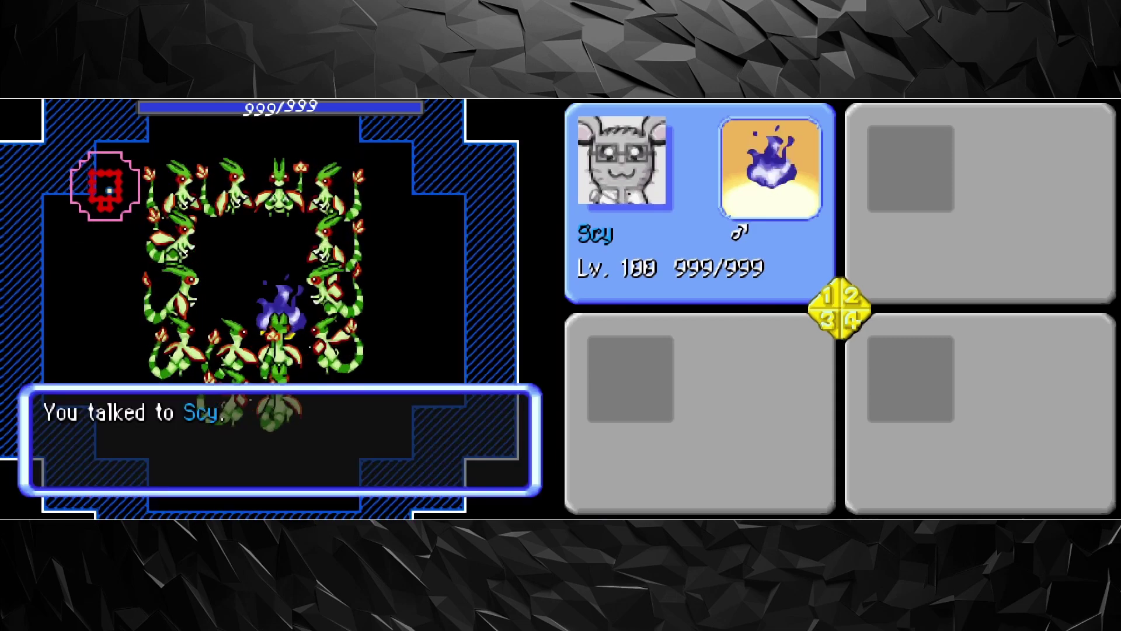
{"action": "key", "text": "x"}
{"action": "key", "text": "x"}
{"action": "key", "text": "x"}
{"action": "key", "text": "x"}
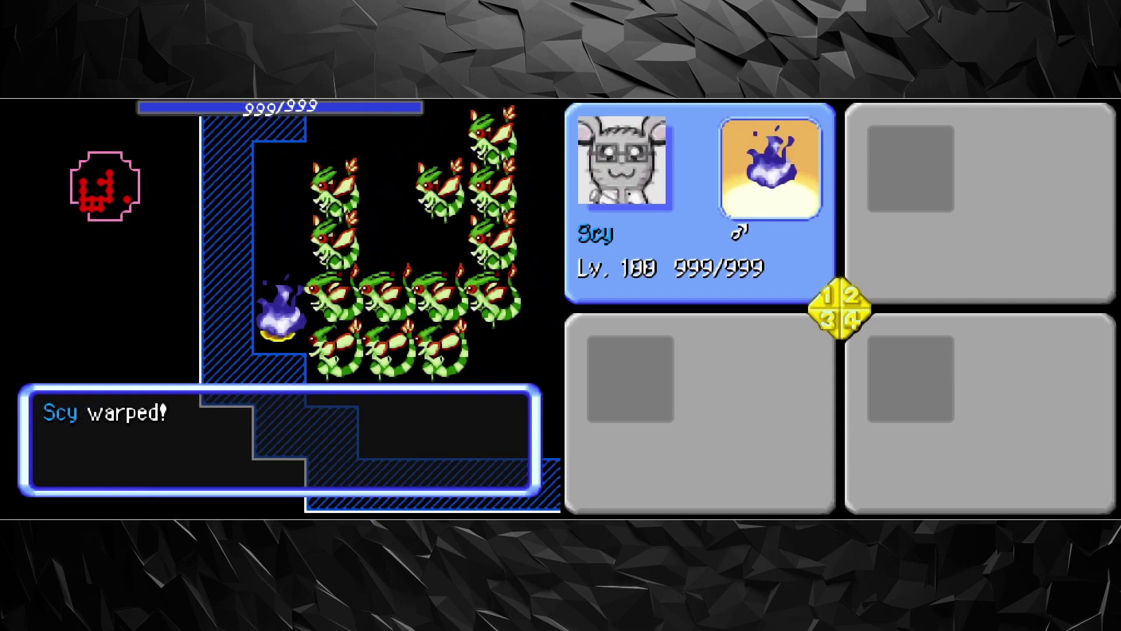
{"action": "key", "text": "Escape"}
{"action": "key", "text": "Escape"}
{"action": "key", "text": "Escape"}
{"action": "key", "text": "Escape"}
{"action": "key", "text": "z"}
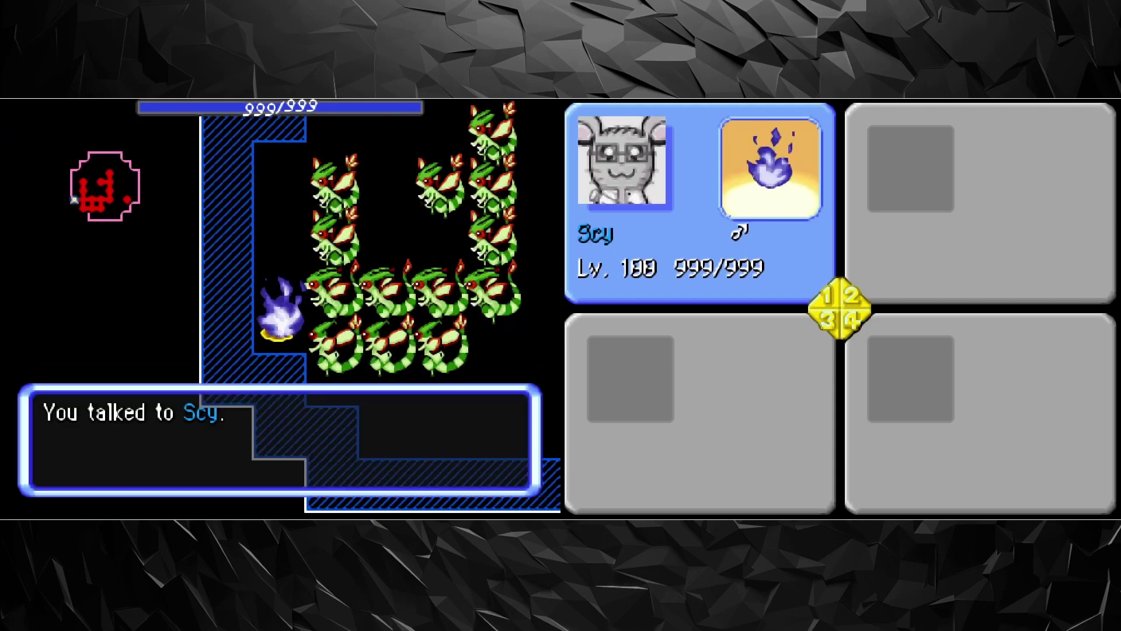
{"action": "key", "text": "z"}
{"action": "key", "text": "z"}
{"action": "key", "text": "z"}
{"action": "key", "text": "z"}
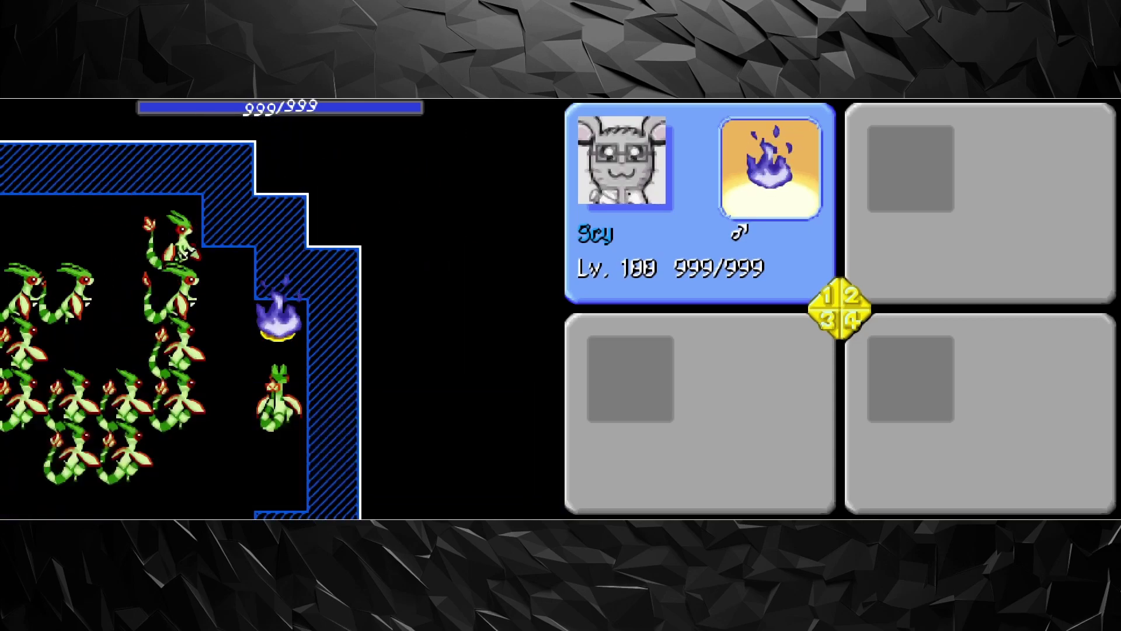
Step: Erase a Flygon from existence, then talk to Scy and choose Warp
{"action": "key", "text": "Escape"}
{"action": "key", "text": "Escape"}
{"action": "key", "text": "z"}
{"action": "key", "text": "z"}
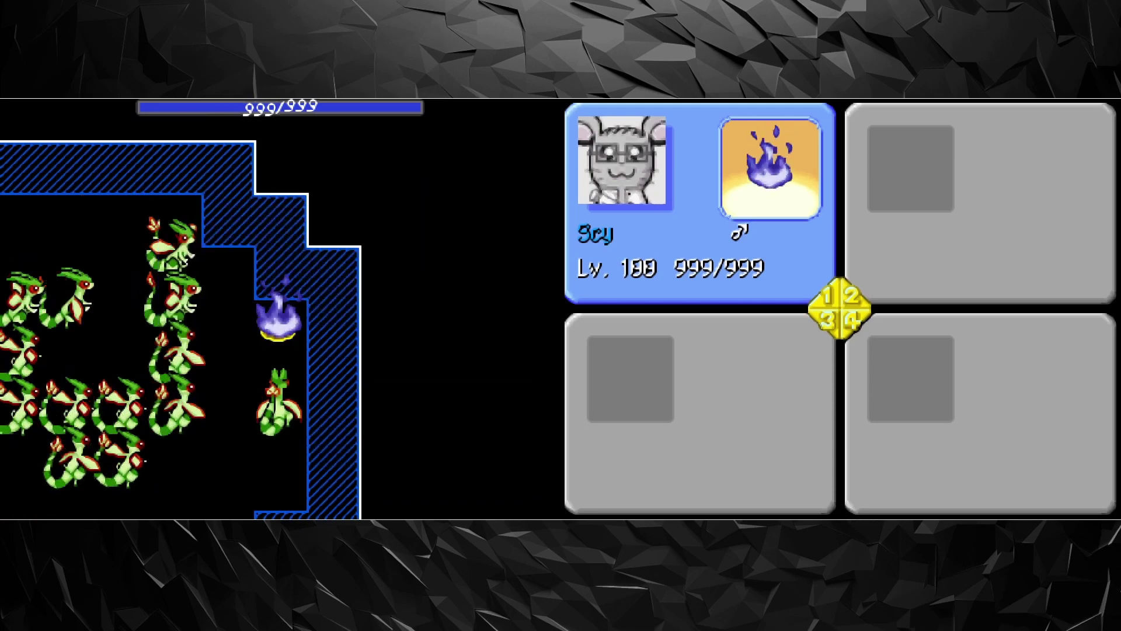
{"action": "key", "text": "z"}
{"action": "key", "text": "z"}
{"action": "key", "text": "z"}
{"action": "key", "text": "z"}
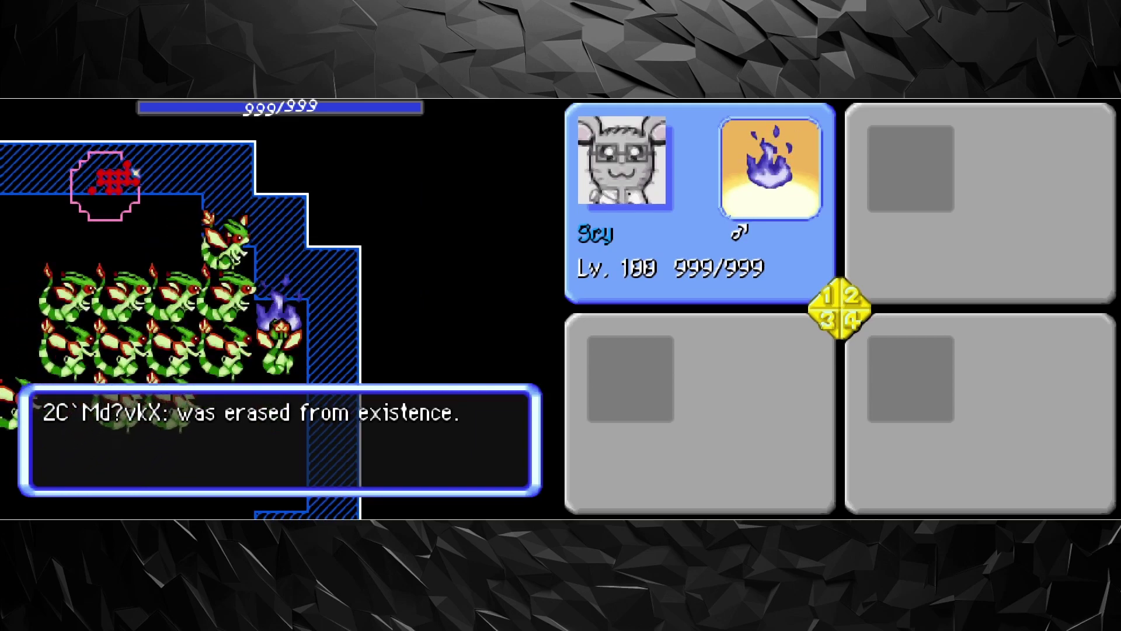
{"action": "key", "text": "Escape"}
{"action": "key", "text": "Escape"}
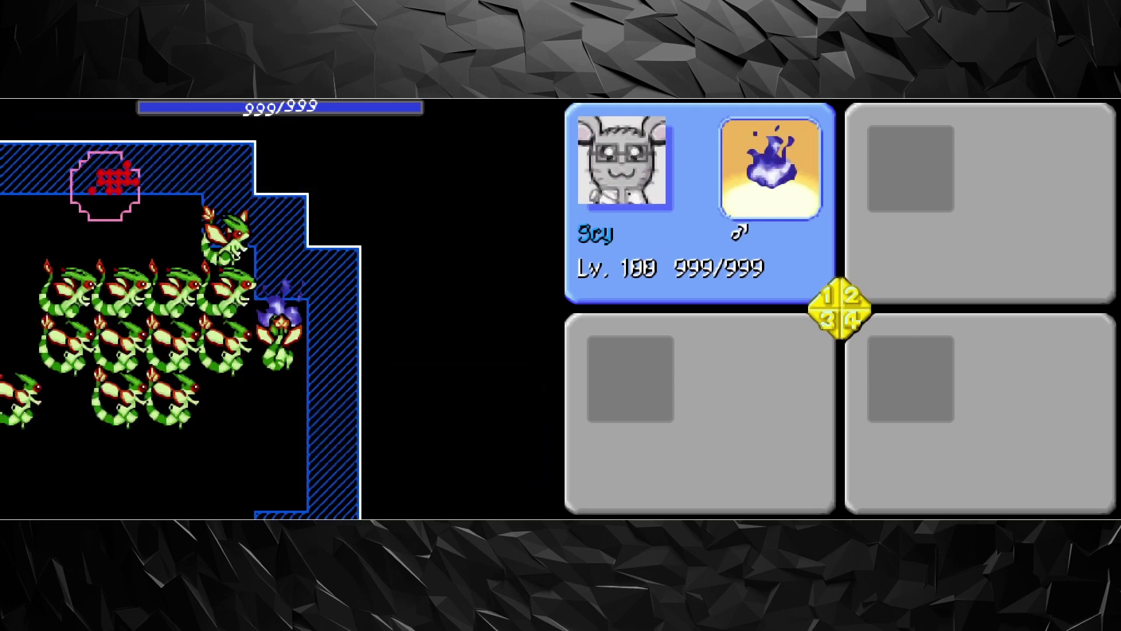
{"action": "key", "text": "z"}
{"action": "key", "text": "z"}
{"action": "key", "text": "z"}
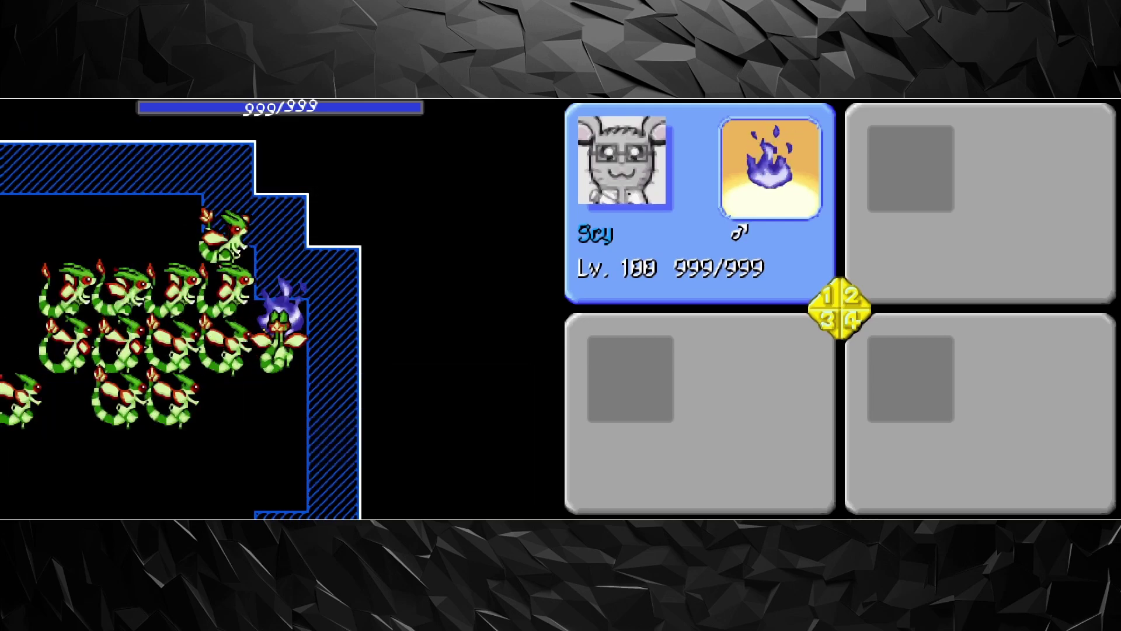
{"action": "key", "text": "z"}
{"action": "key", "text": "z"}
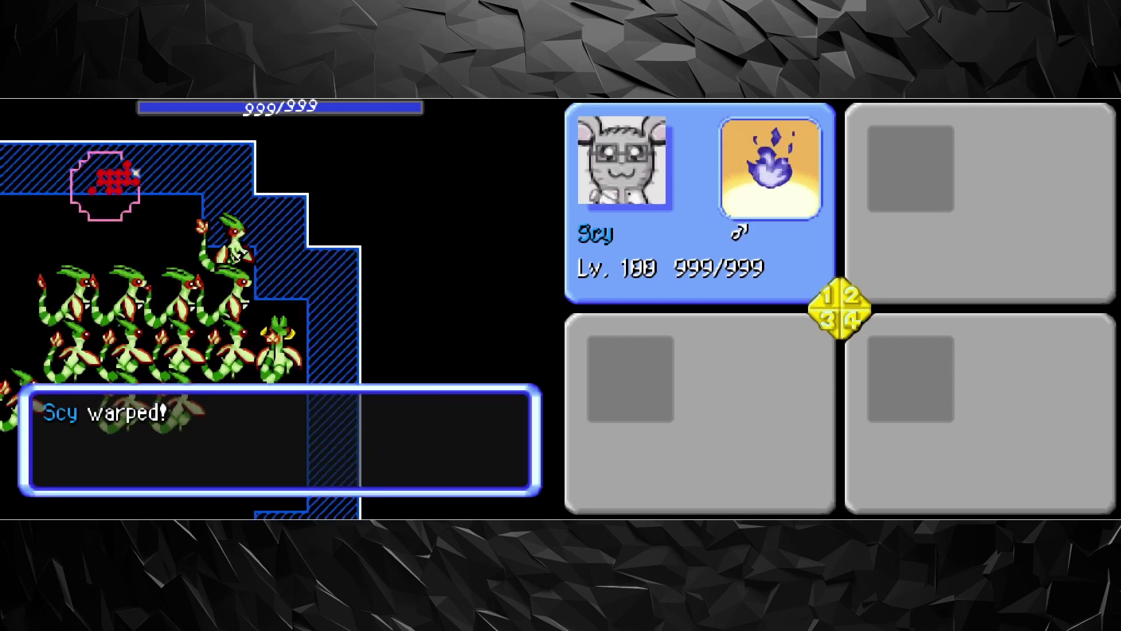
Step: Glance at the pouch, then talk to Scy and warp him among the Flygon
{"action": "key", "text": "x"}
{"action": "key", "text": "z"}
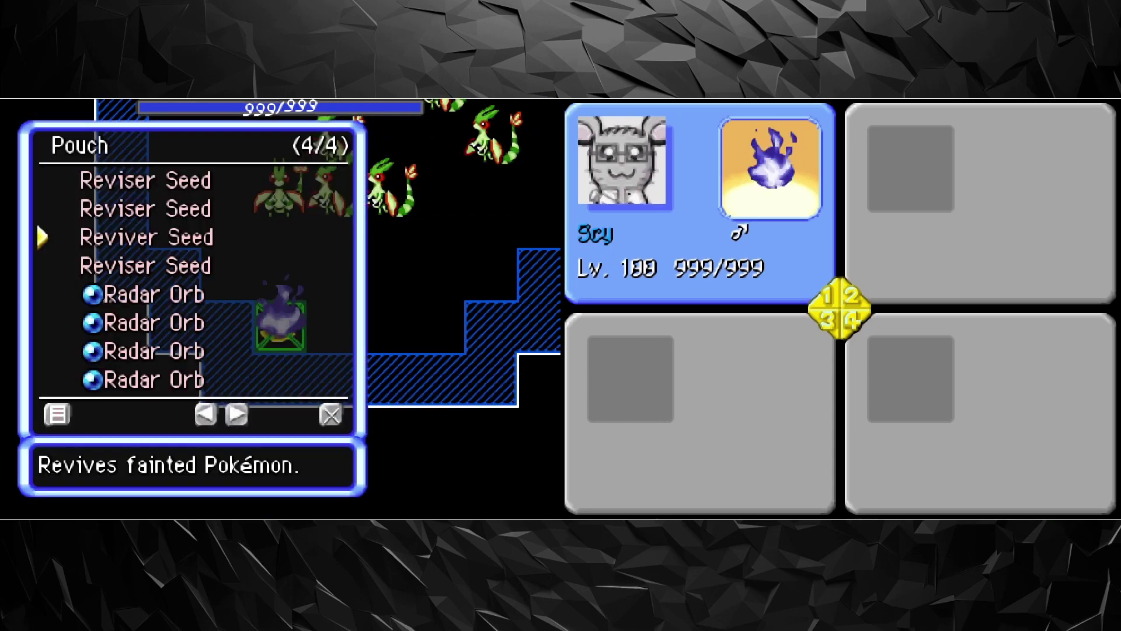
{"action": "key", "text": "x"}
{"action": "key", "text": "x"}
{"action": "key", "text": "z"}
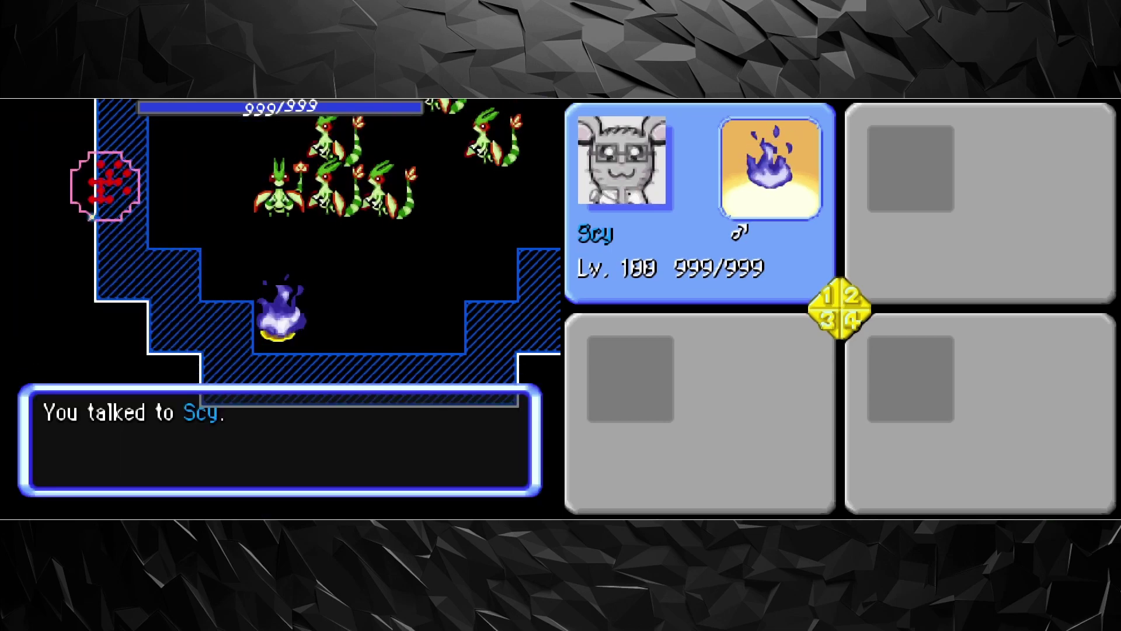
{"action": "key", "text": "z"}
{"action": "key", "text": "z"}
{"action": "key", "text": "x"}
{"action": "key", "text": "z"}
{"action": "key", "text": "z"}
{"action": "key", "text": "z"}
{"action": "key", "text": "z"}
{"action": "key", "text": "z"}
{"action": "key", "text": "z"}
{"action": "key", "text": "z"}
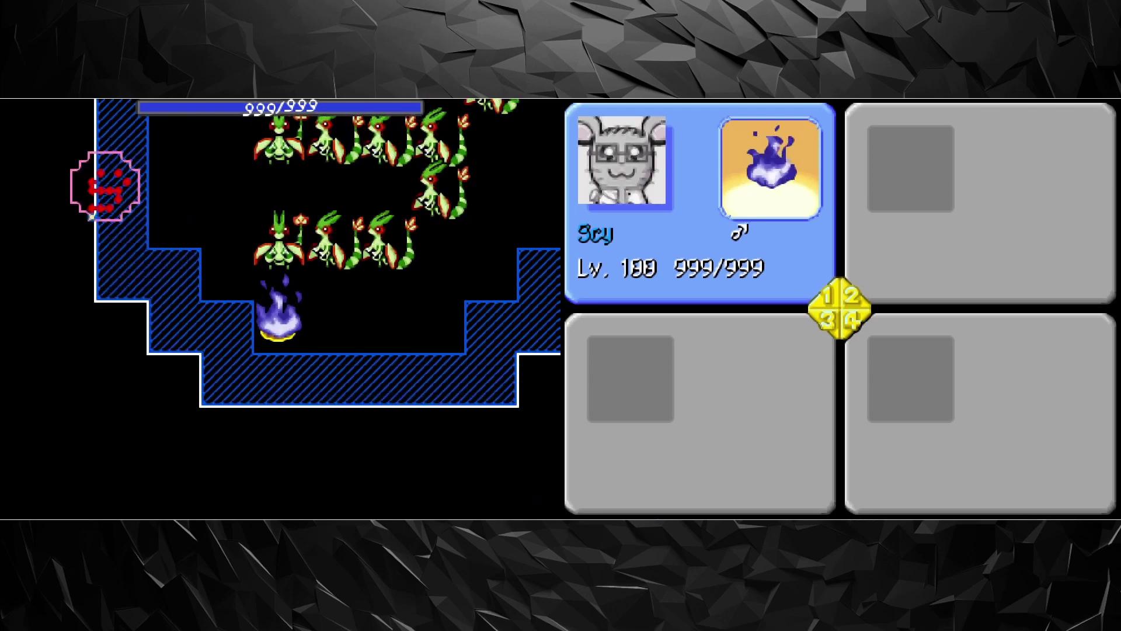
{"action": "key", "text": "z"}
{"action": "key", "text": "z"}
{"action": "key", "text": "z"}
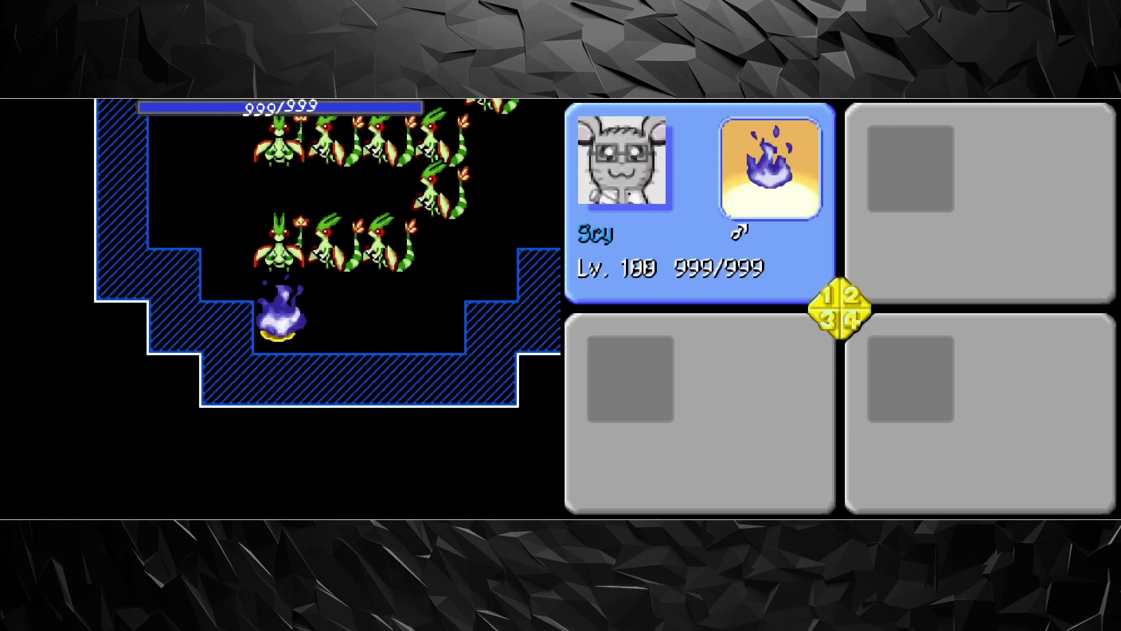
{"action": "key", "text": "z"}
{"action": "key", "text": "z"}
{"action": "key", "text": "z"}
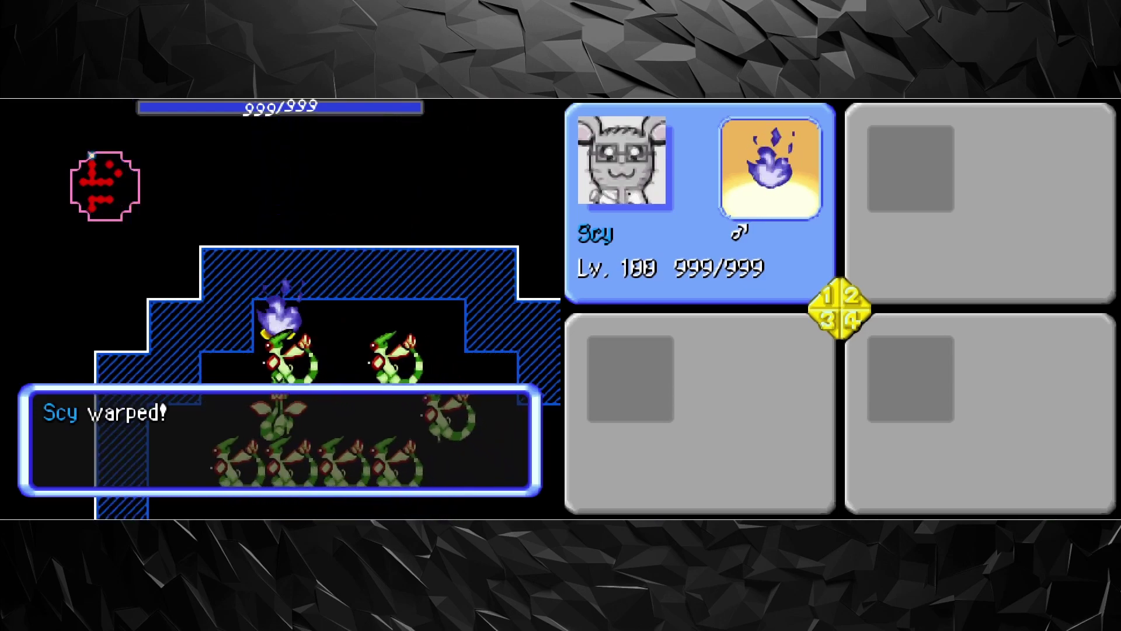
Step: Dismiss the warp message, recheck the pouch, and warp Scy once more
{"action": "key", "text": "Escape"}
{"action": "key", "text": "z"}
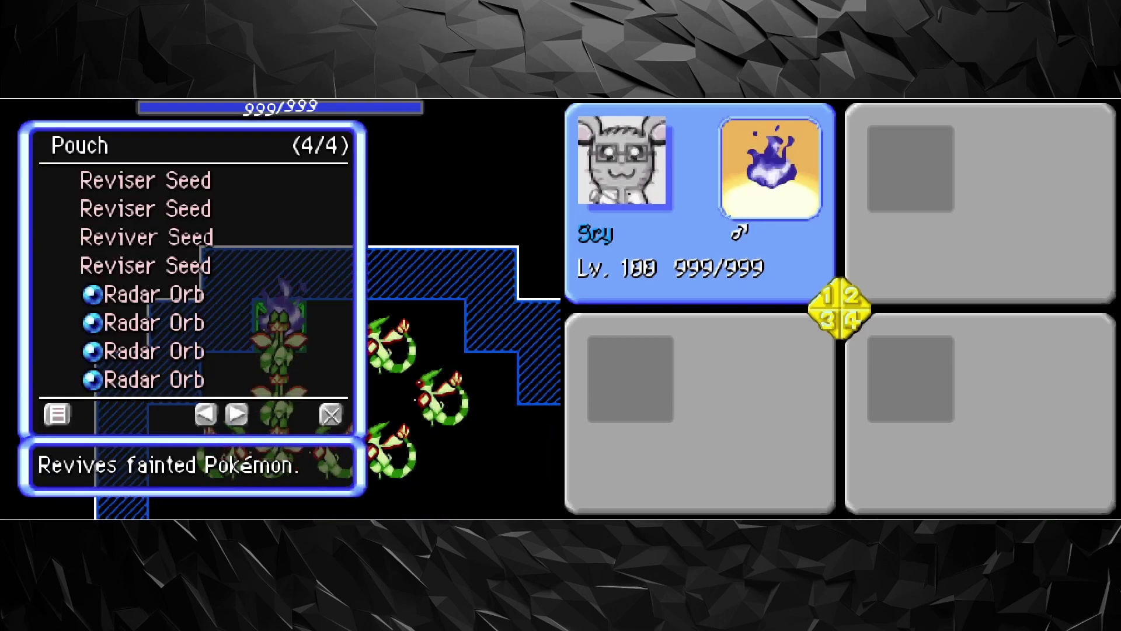
{"action": "key", "text": "Escape"}
{"action": "key", "text": "Escape"}
{"action": "key", "text": "z"}
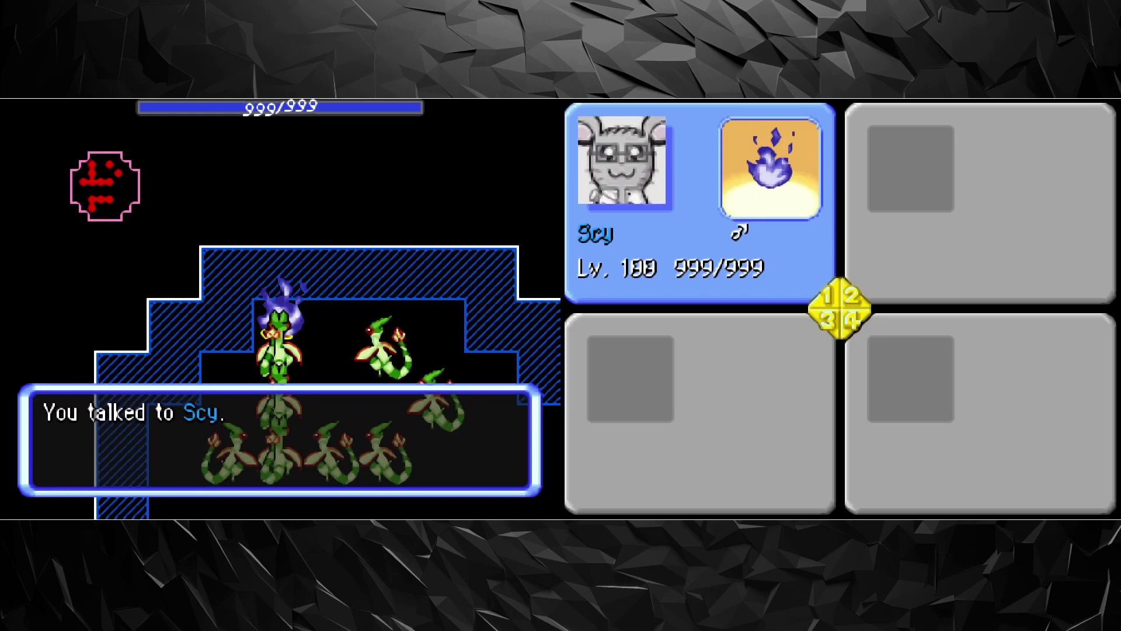
{"action": "key", "text": "z"}
{"action": "key", "text": "Down"}
{"action": "key", "text": "z"}
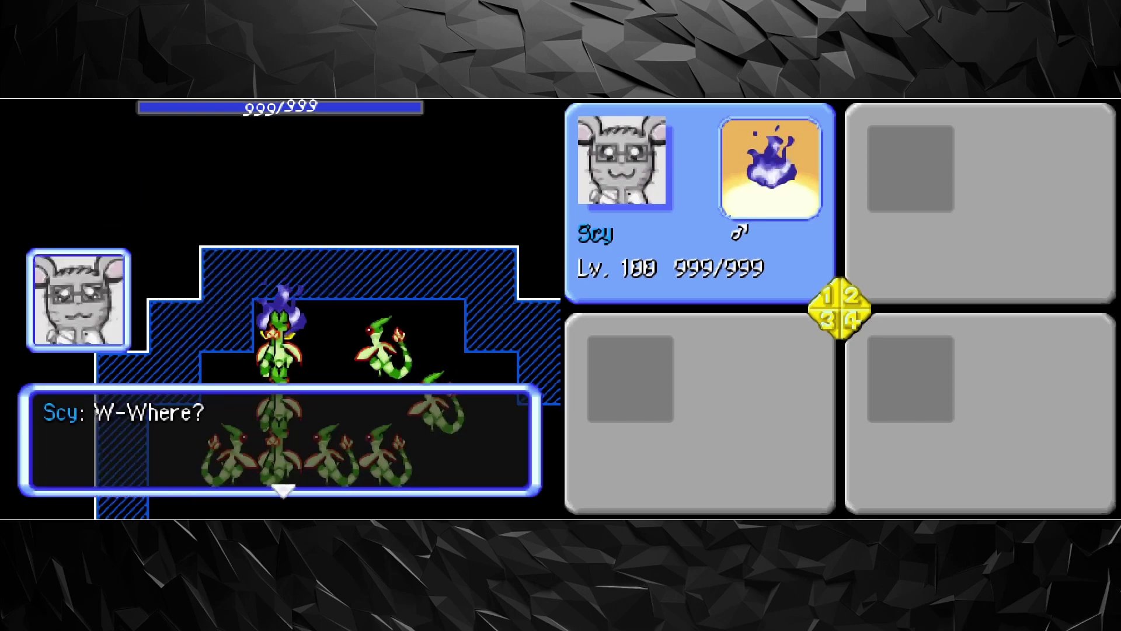
{"action": "key", "text": "z"}
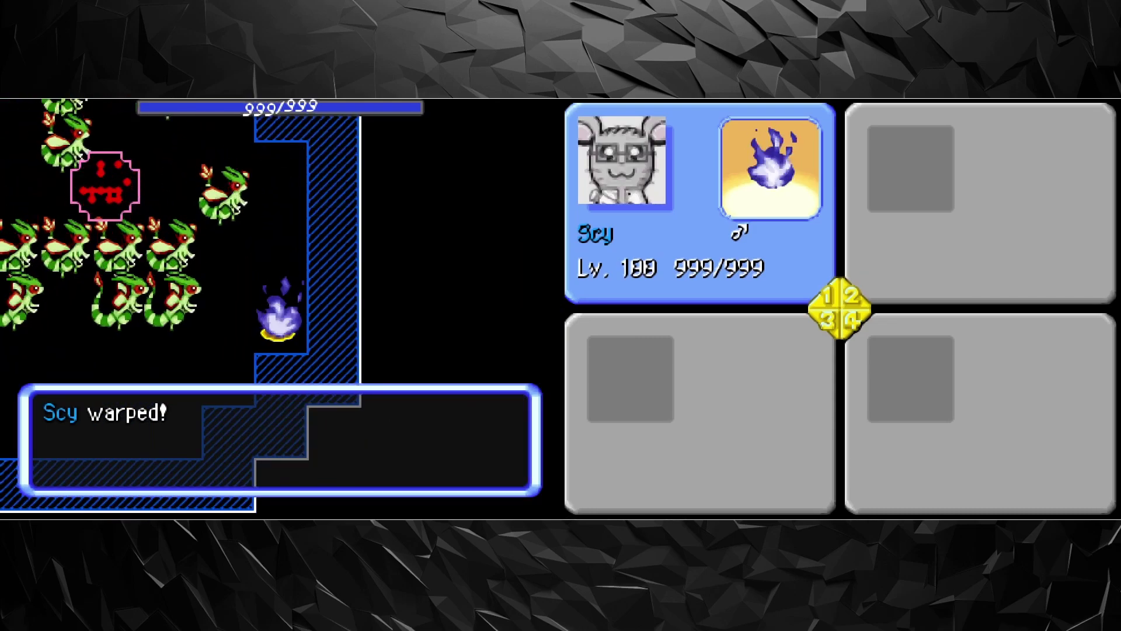
Step: Erase a chosen Flygon, then talk to Scy and move toward Warp
{"action": "key", "text": "Escape"}
{"action": "key", "text": "Escape"}
{"action": "key", "text": "z"}
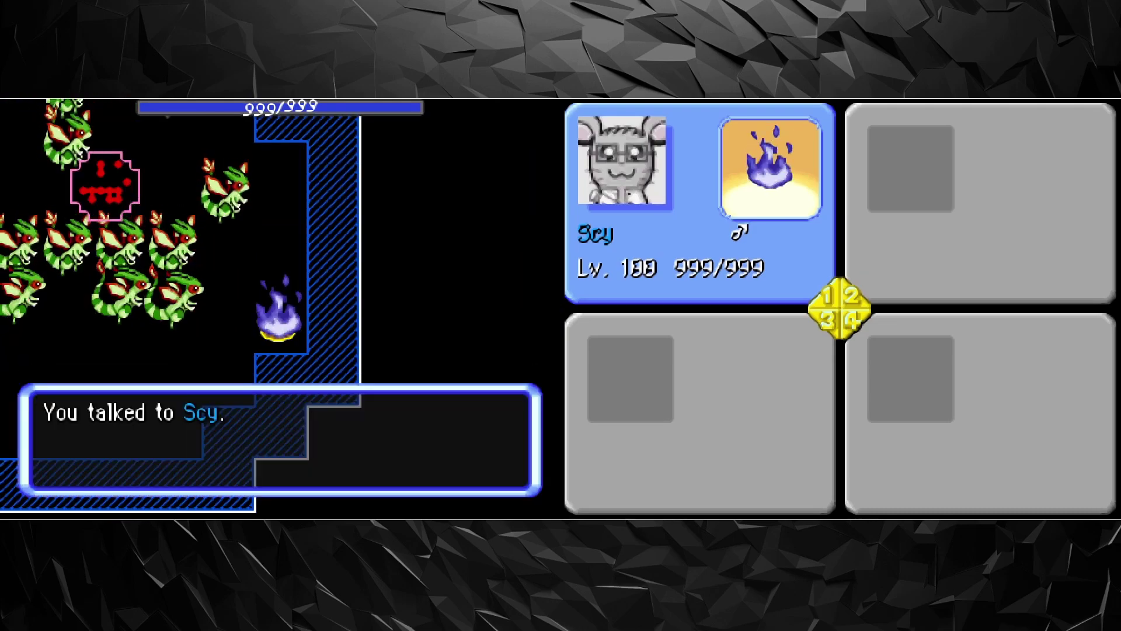
{"action": "key", "text": "z"}
{"action": "key", "text": "z"}
{"action": "key", "text": "z"}
{"action": "key", "text": "z"}
{"action": "key", "text": "z"}
{"action": "key", "text": "z"}
{"action": "key", "text": "z"}
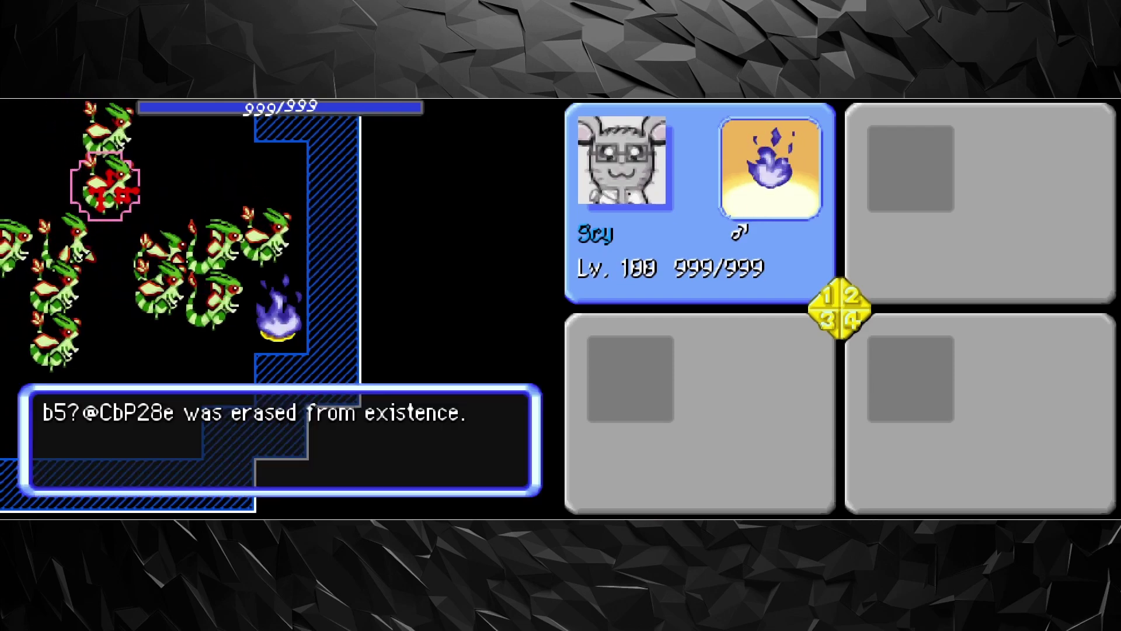
{"action": "key", "text": "x"}
{"action": "key", "text": "x"}
{"action": "key", "text": "z"}
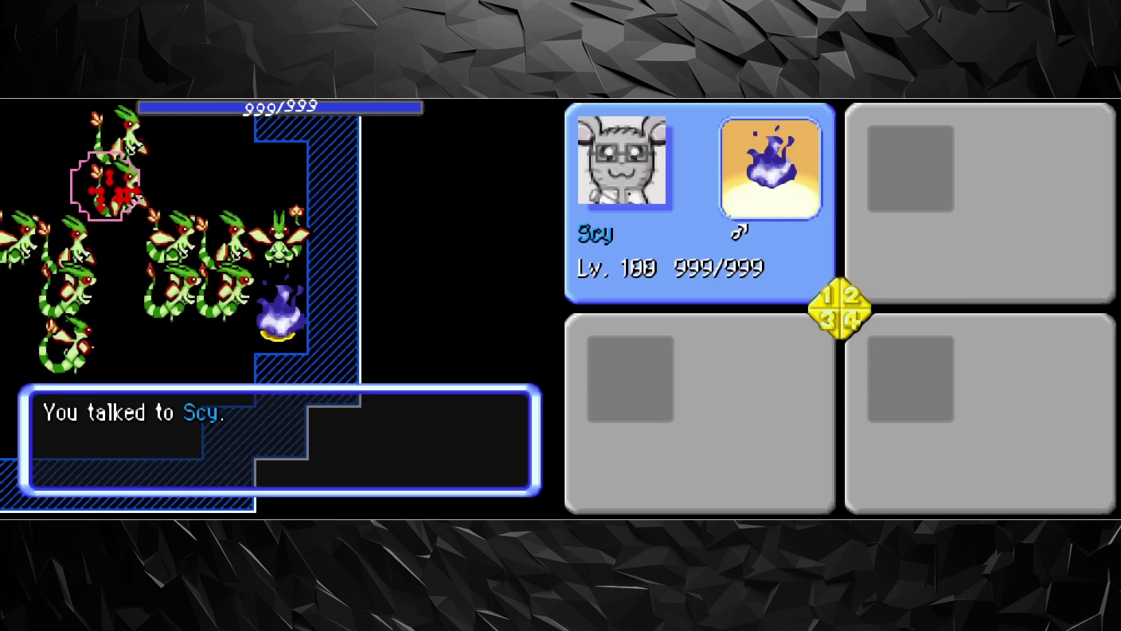
{"action": "key", "text": "z"}
{"action": "key", "text": "z"}
{"action": "key", "text": "Down"}
{"action": "key", "text": "z"}
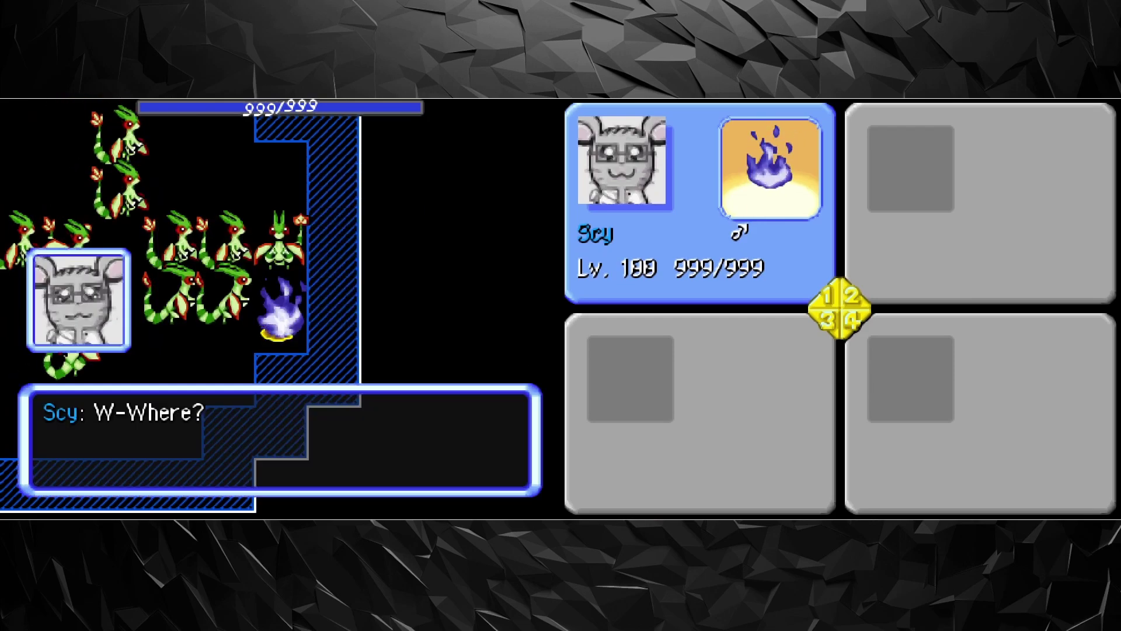
{"action": "key", "text": "z"}
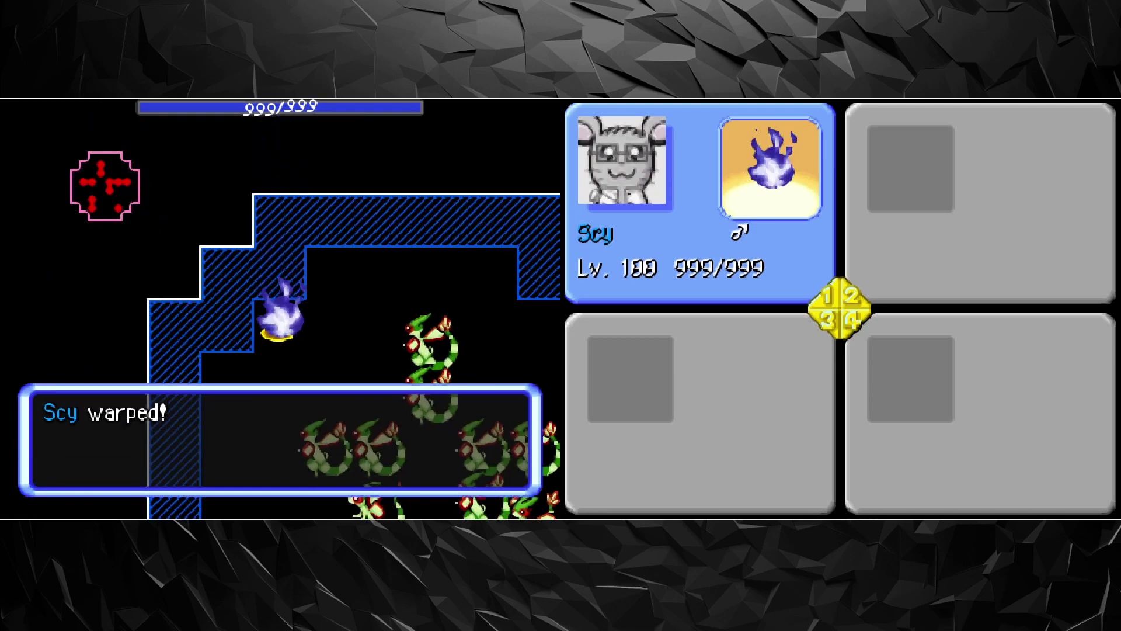
Step: Browse the pouch and other menu options, then close the status overview
{"action": "key", "text": "x"}
{"action": "key", "text": "z"}
{"action": "key", "text": "x"}
{"action": "key", "text": "x"}
{"action": "key", "text": "x"}
{"action": "key", "text": "Down"}
{"action": "key", "text": "z"}
{"action": "key", "text": "x"}
{"action": "key", "text": "x"}
{"action": "key", "text": "z"}
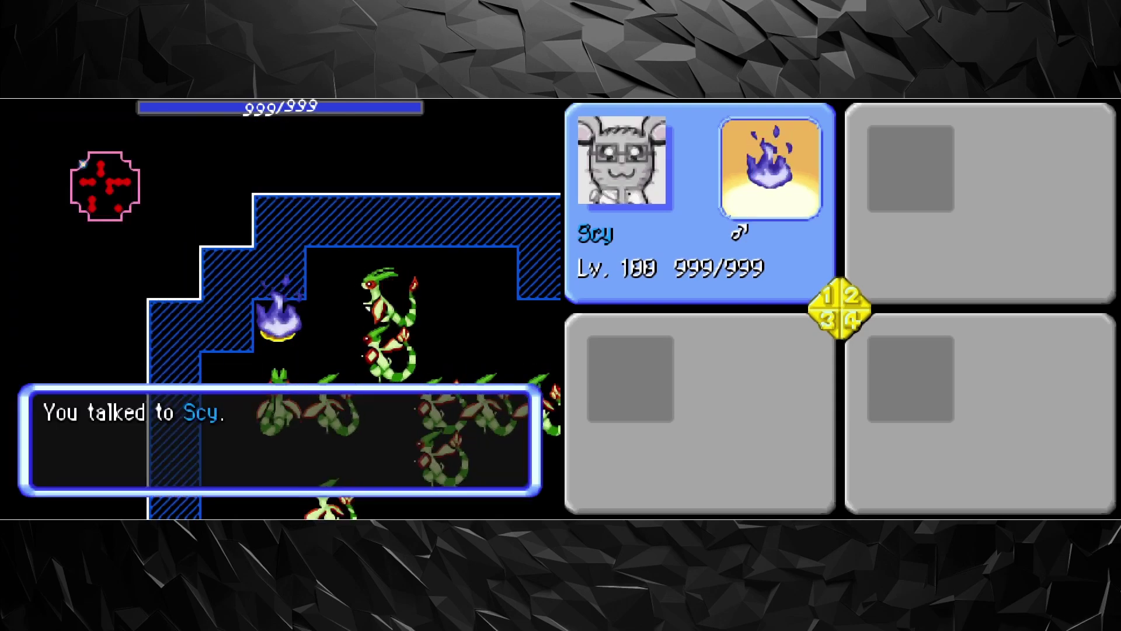
Step: Erase a second Flygon through Scy's action list and dismiss the message
{"action": "key", "text": "z"}
{"action": "key", "text": "Down"}
{"action": "key", "text": "Down"}
{"action": "key", "text": "z"}
{"action": "key", "text": "z"}
{"action": "key", "text": "z"}
{"action": "key", "text": "z"}
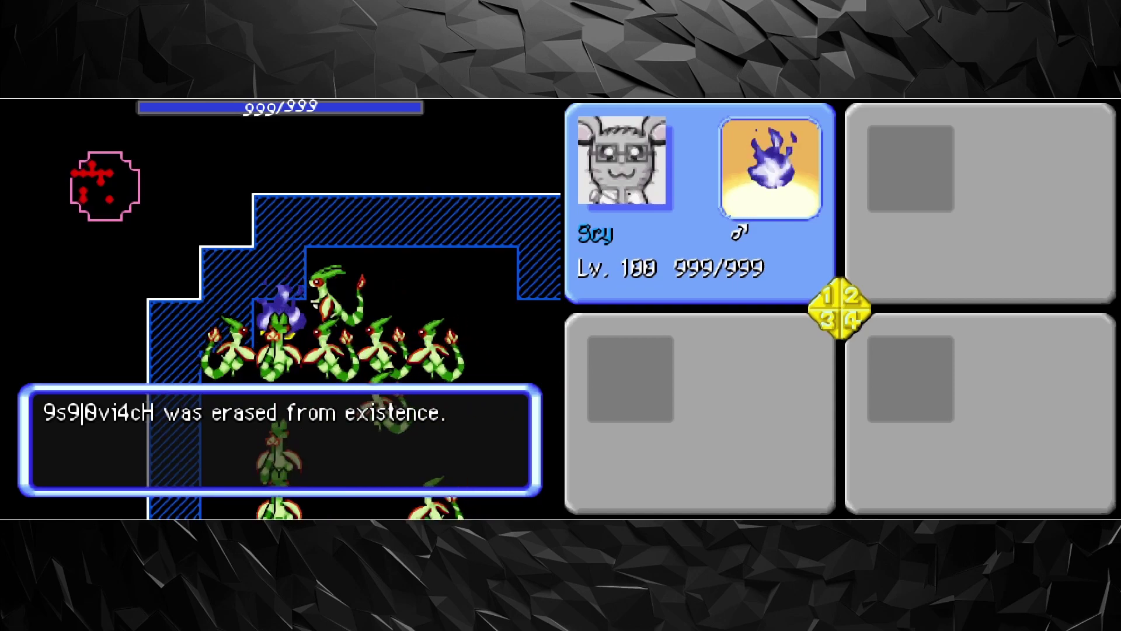
{"action": "key", "text": "z"}
{"action": "key", "text": "z"}
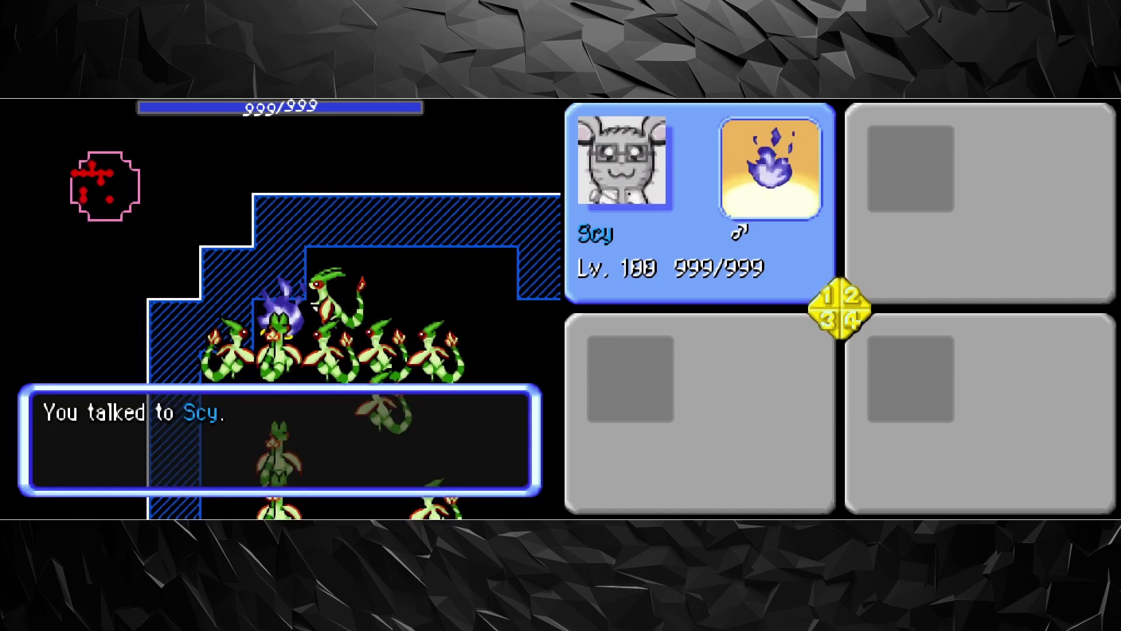
{"action": "key", "text": "z"}
{"action": "key", "text": "z"}
{"action": "key", "text": "z"}
{"action": "key", "text": "z"}
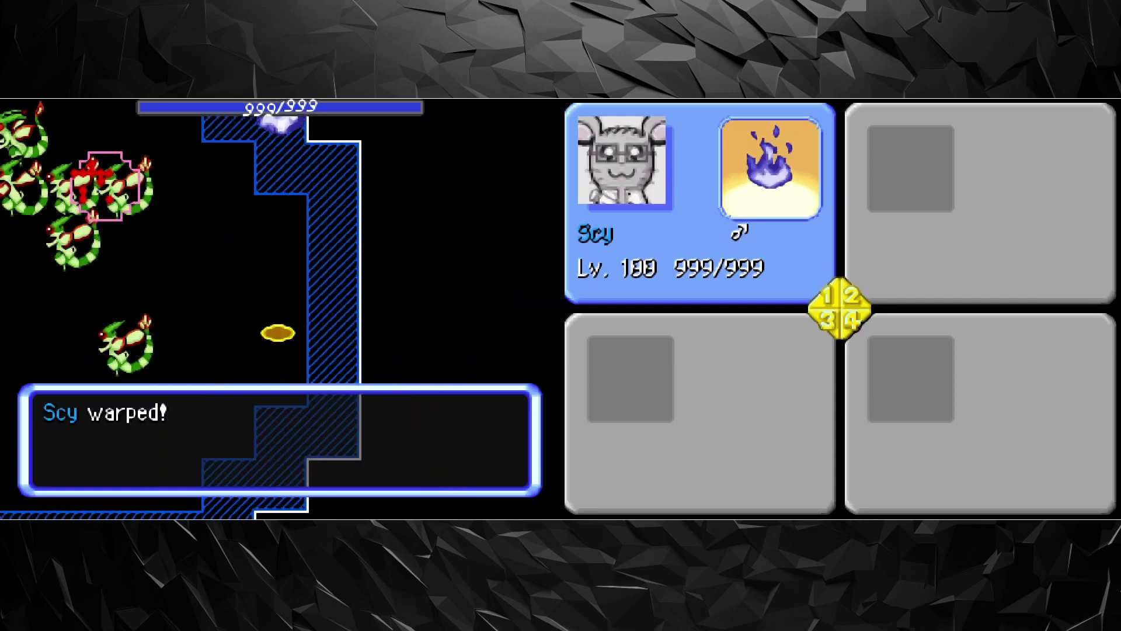
Step: Dismiss the warp message and erase a Flygon chosen from Scy's target list
{"action": "key", "text": "x"}
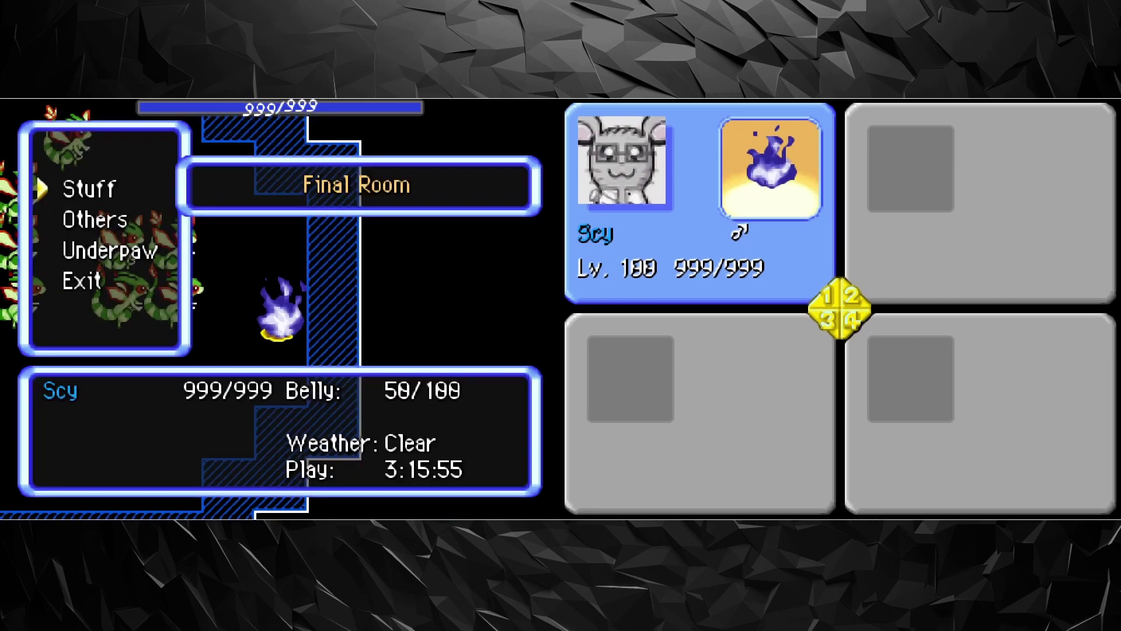
{"action": "key", "text": "x"}
{"action": "key", "text": "z"}
{"action": "key", "text": "z"}
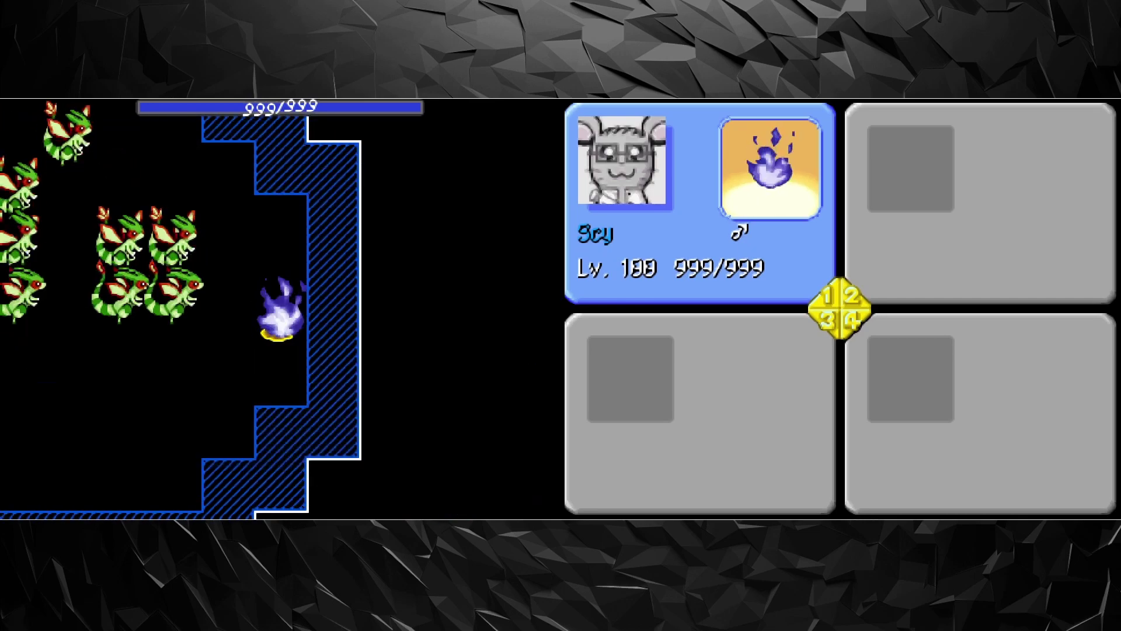
{"action": "key", "text": "z"}
{"action": "key", "text": "x"}
{"action": "key", "text": "z"}
{"action": "key", "text": "z"}
{"action": "key", "text": "z"}
{"action": "key", "text": "z"}
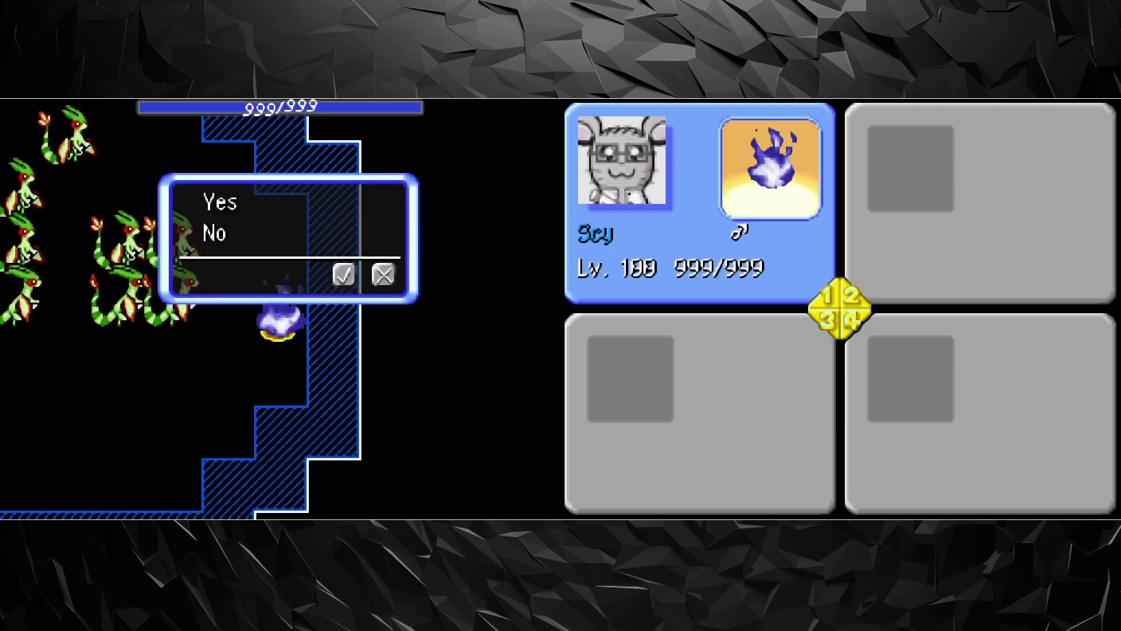
{"action": "key", "text": "z"}
{"action": "key", "text": "x"}
{"action": "key", "text": "x"}
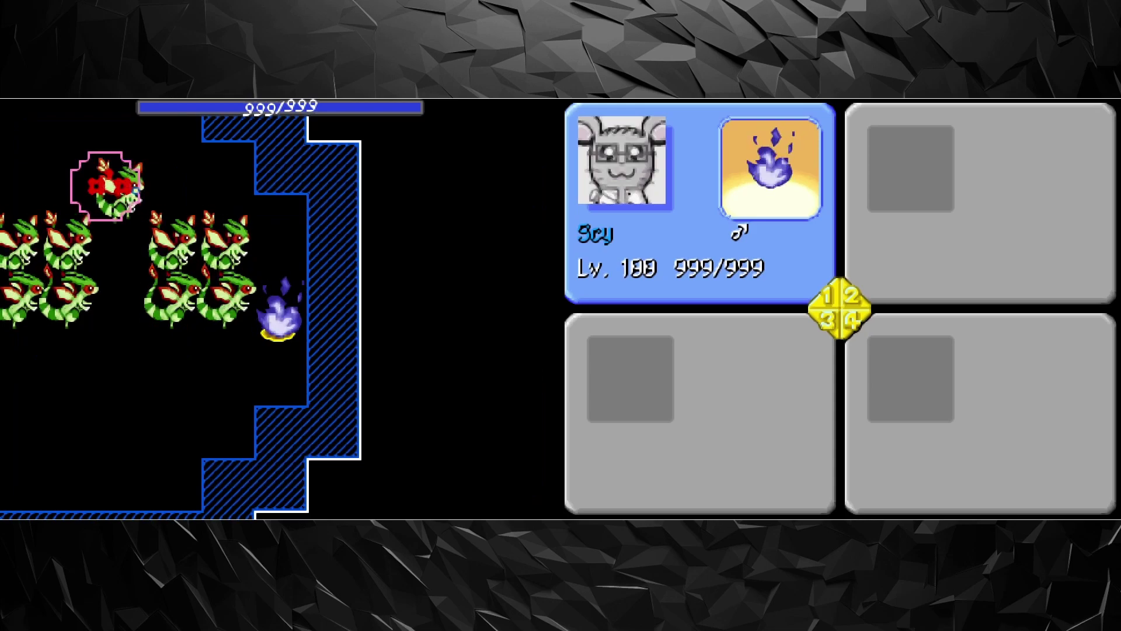
{"action": "key", "text": "z"}
Step: Warp Scy to a new spot and close the status overview
{"action": "key", "text": "Return"}
{"action": "key", "text": "Return"}
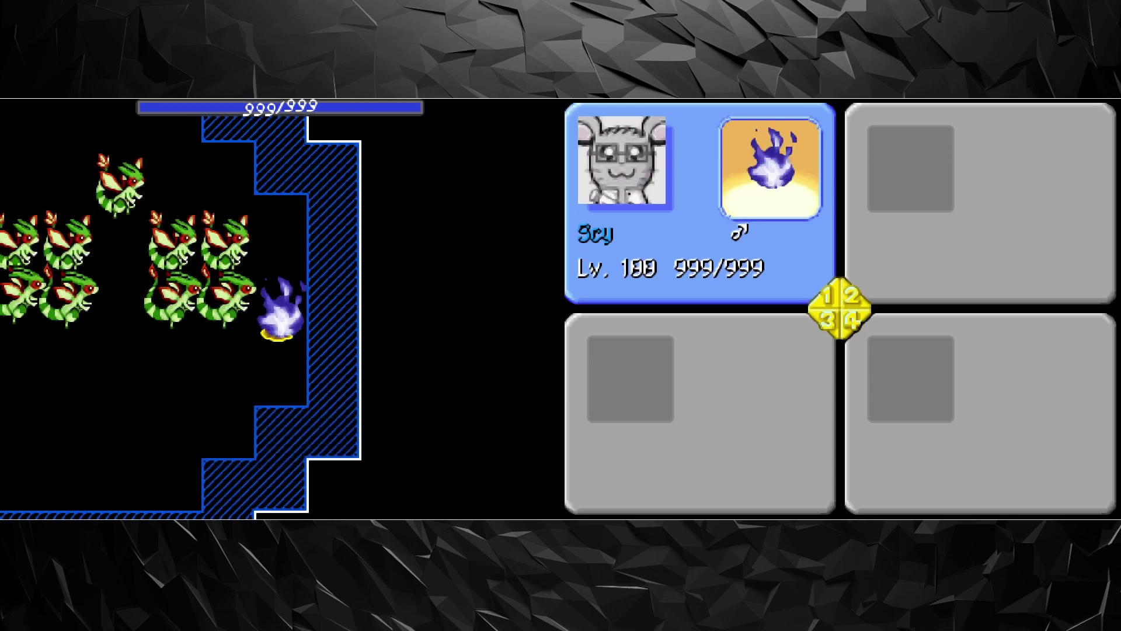
{"action": "key", "text": "Escape"}
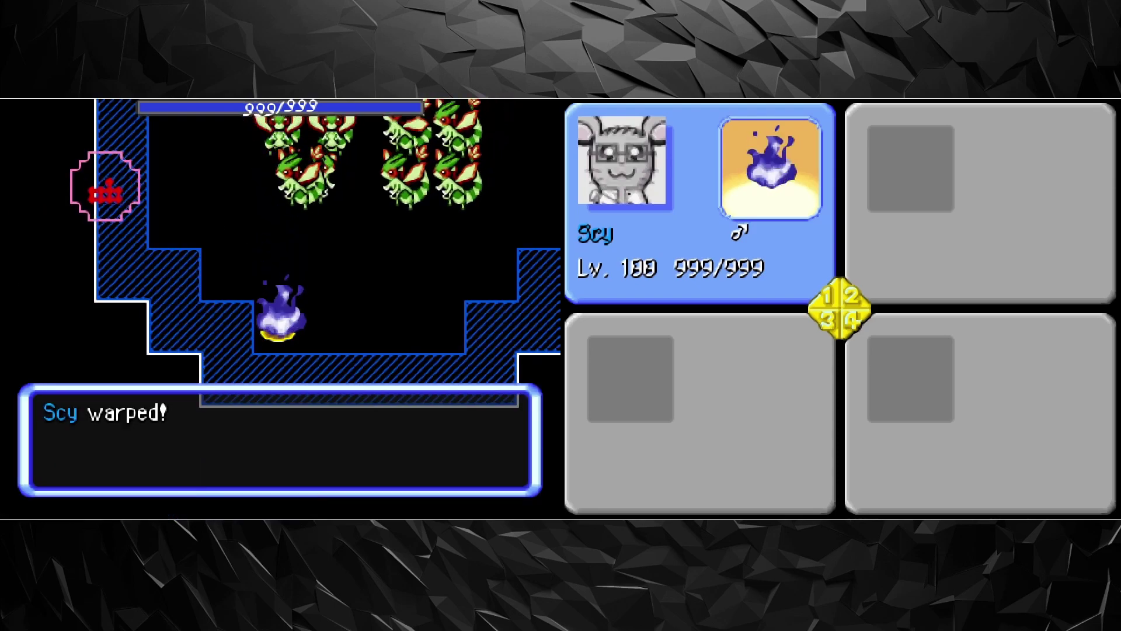
{"action": "key", "text": "Escape"}
{"action": "key", "text": "Escape"}
{"action": "key", "text": "Escape"}
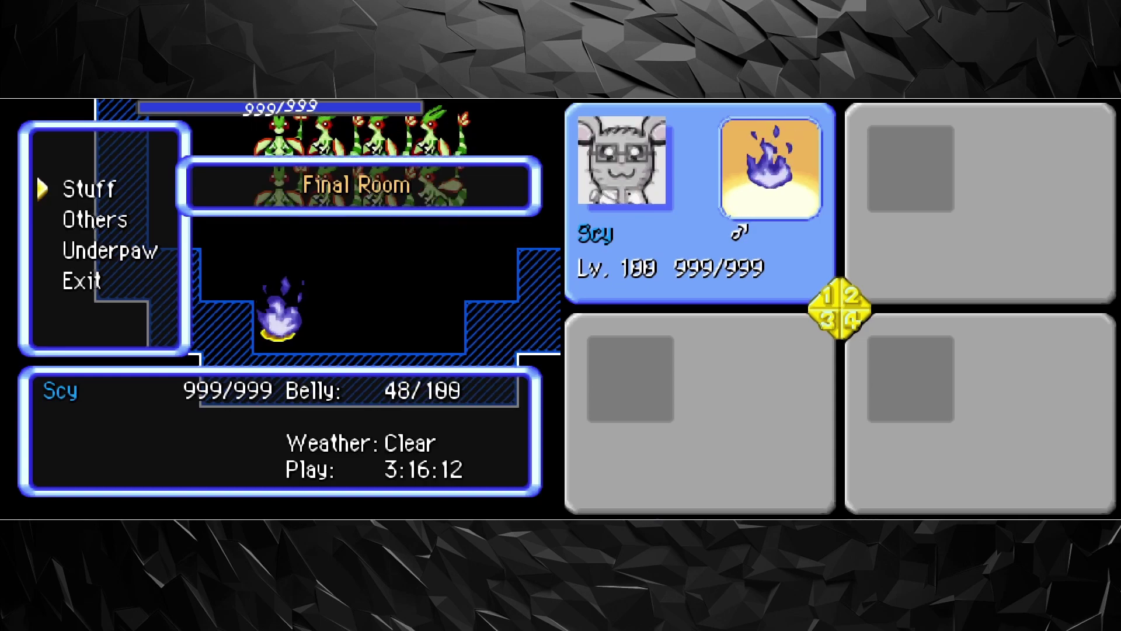
{"action": "key", "text": "Escape"}
{"action": "key", "text": "Return"}
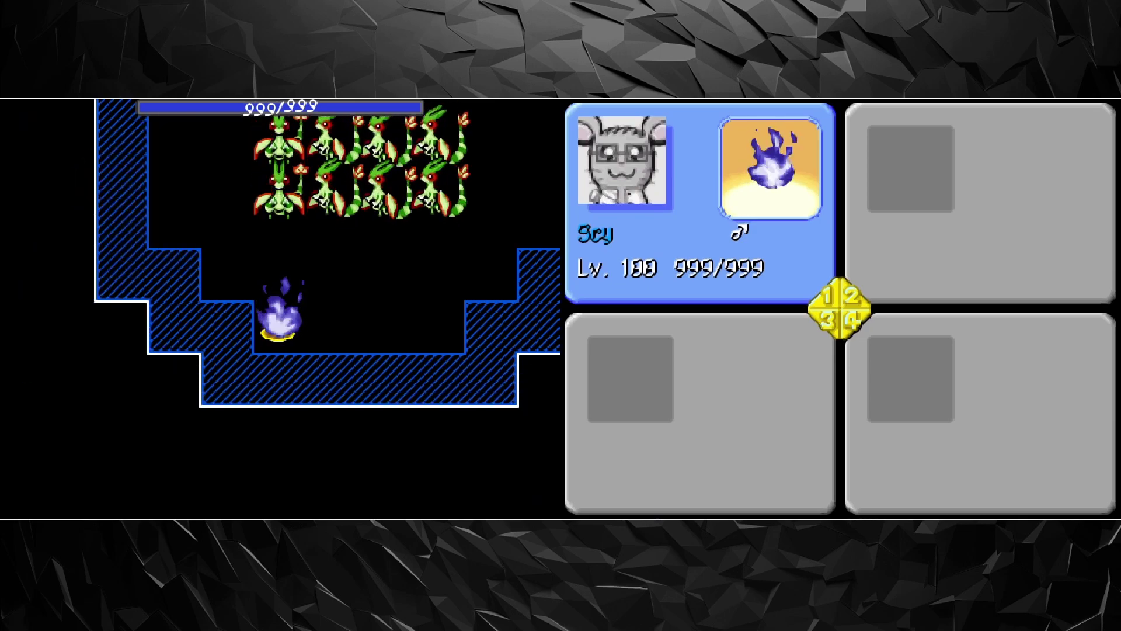
Step: Erase another listed Flygon and dismiss the erase message
{"action": "key", "text": "Return"}
{"action": "key", "text": "Escape"}
{"action": "key", "text": "Return"}
{"action": "key", "text": "Return"}
{"action": "key", "text": "Return"}
{"action": "key", "text": "Return"}
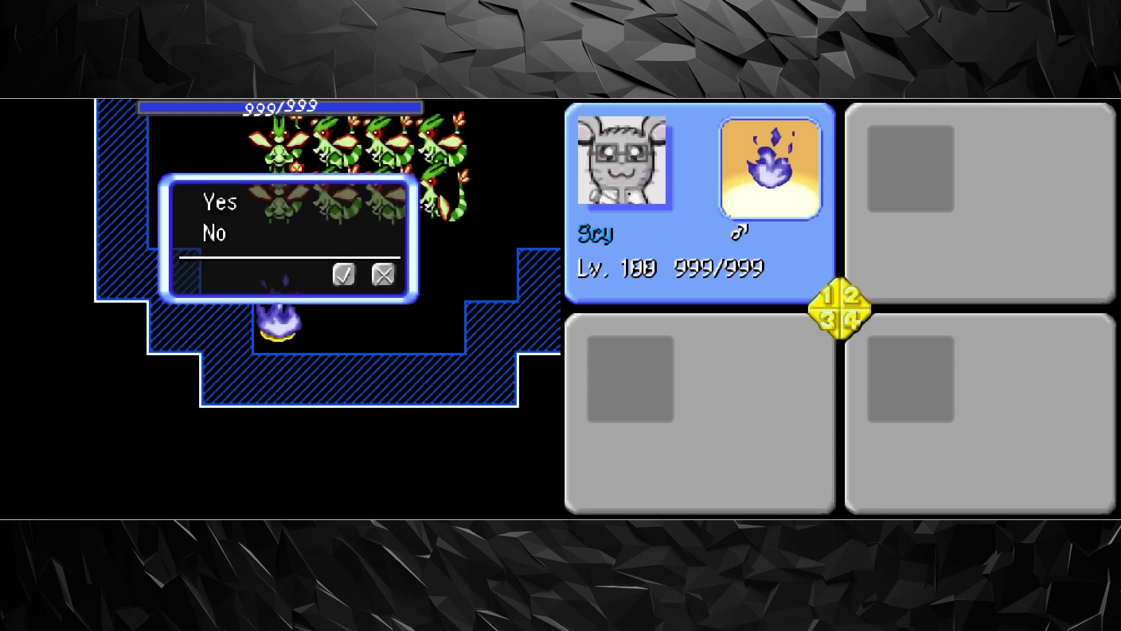
{"action": "key", "text": "Return"}
{"action": "key", "text": "Escape"}
{"action": "key", "text": "Escape"}
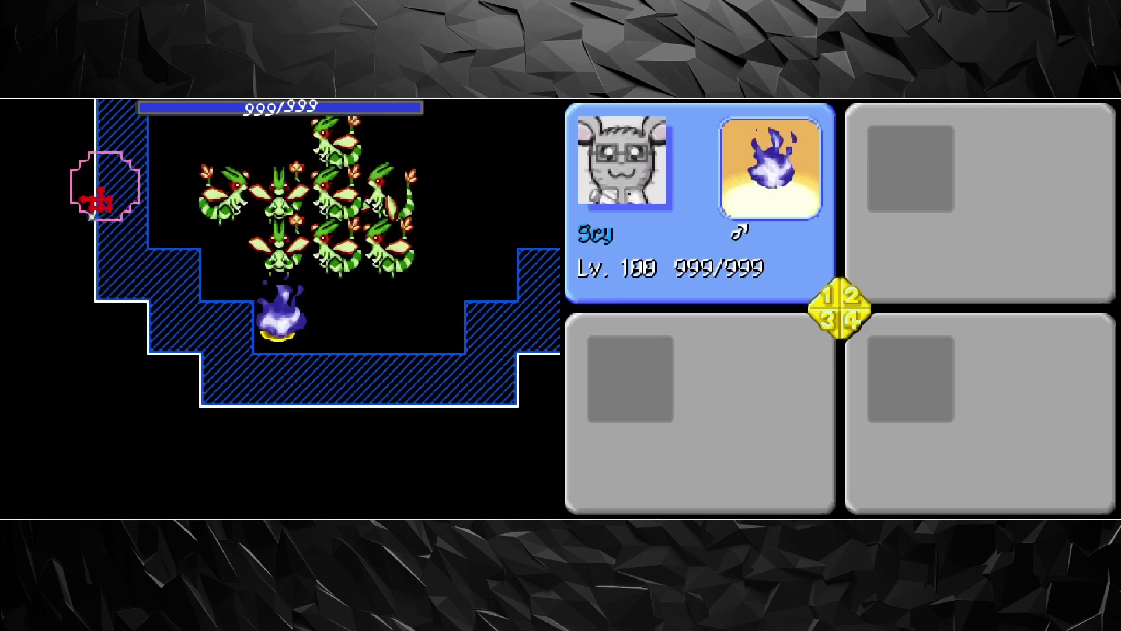
Step: Back out of the pouch and warp Scy again
{"action": "key", "text": "Escape"}
{"action": "key", "text": "Return"}
{"action": "key", "text": "Escape"}
{"action": "key", "text": "Escape"}
{"action": "key", "text": "Return"}
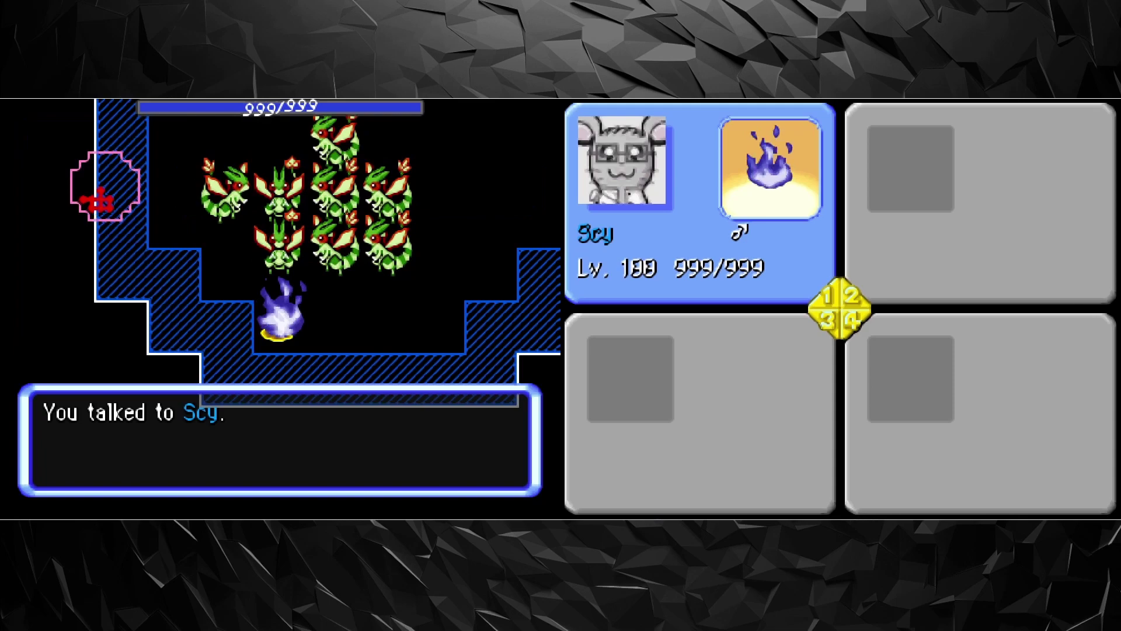
{"action": "key", "text": "Return"}
{"action": "key", "text": "Return"}
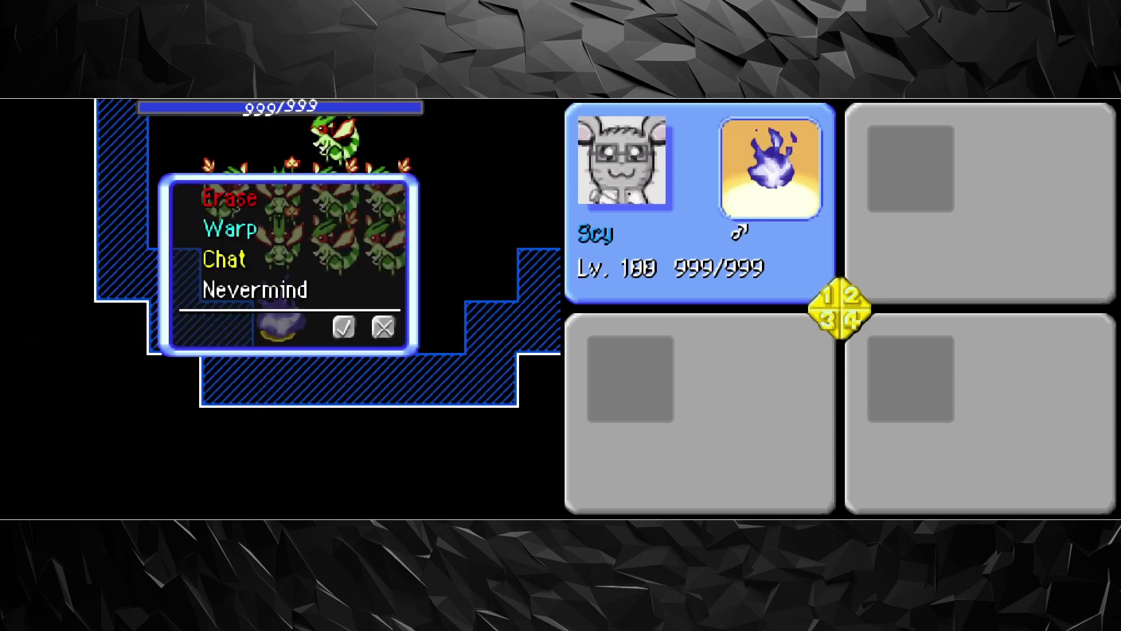
{"action": "key", "text": "Down"}
{"action": "key", "text": "Return"}
{"action": "key", "text": "Return"}
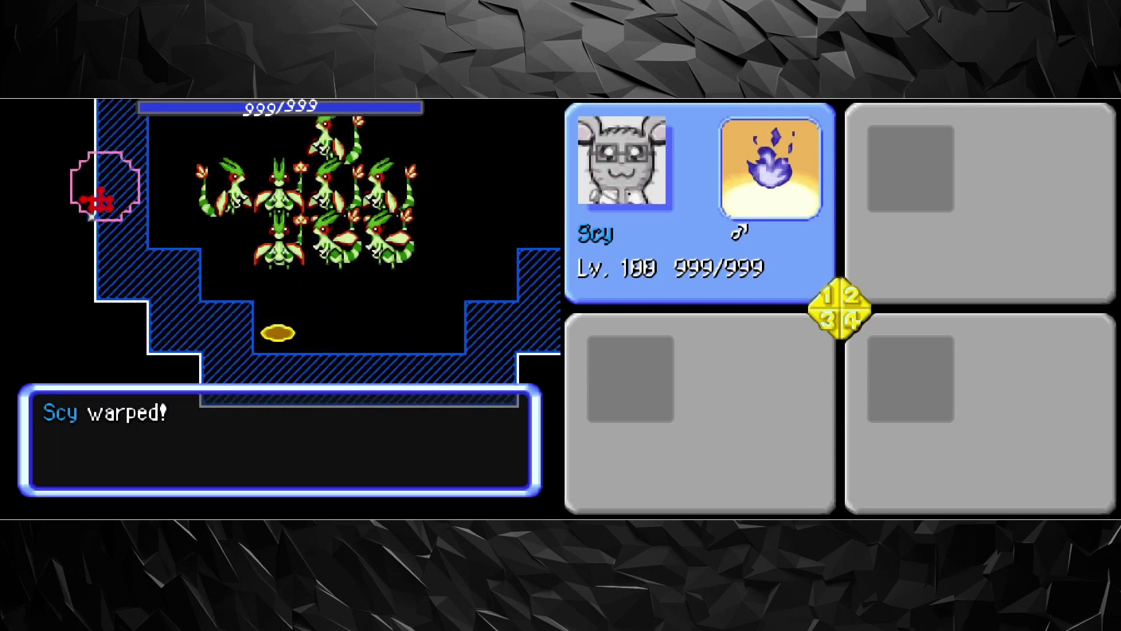
{"action": "key", "text": "Escape"}
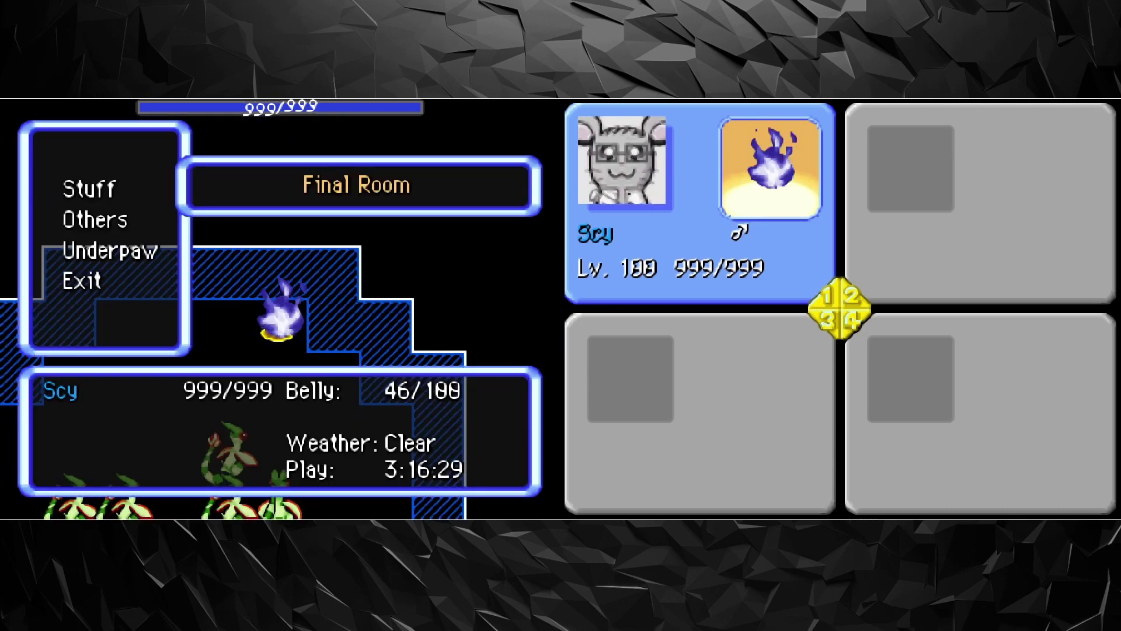
{"action": "key", "text": "Escape"}
Step: Talk to Scy and erase a Flygon standing next to him
{"action": "key", "text": "Return"}
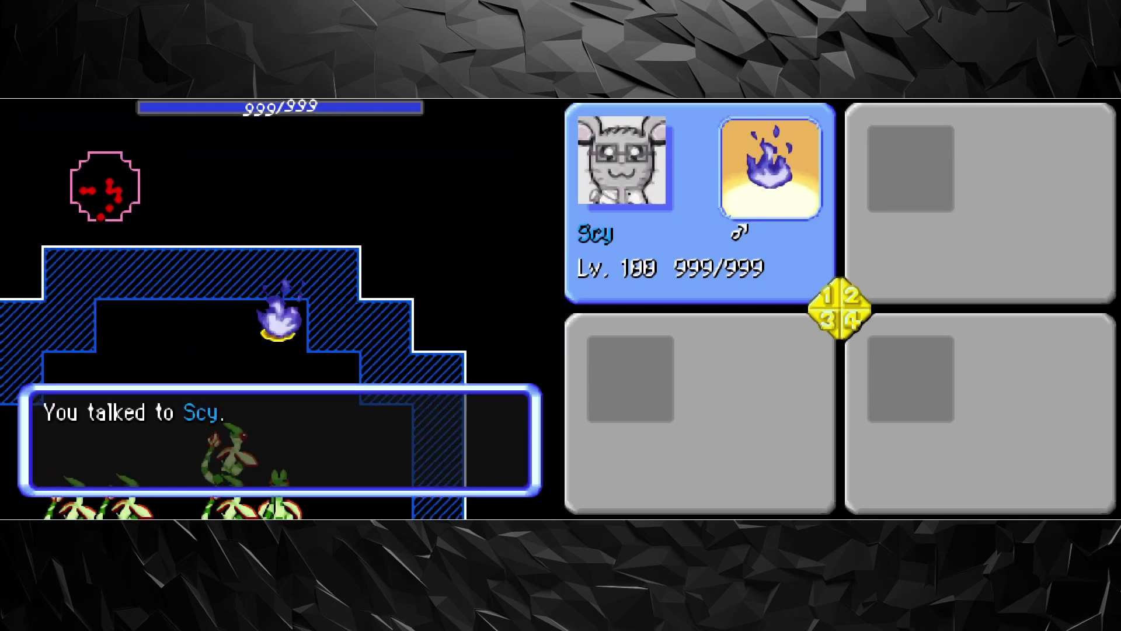
{"action": "key", "text": "Return"}
{"action": "key", "text": "Return"}
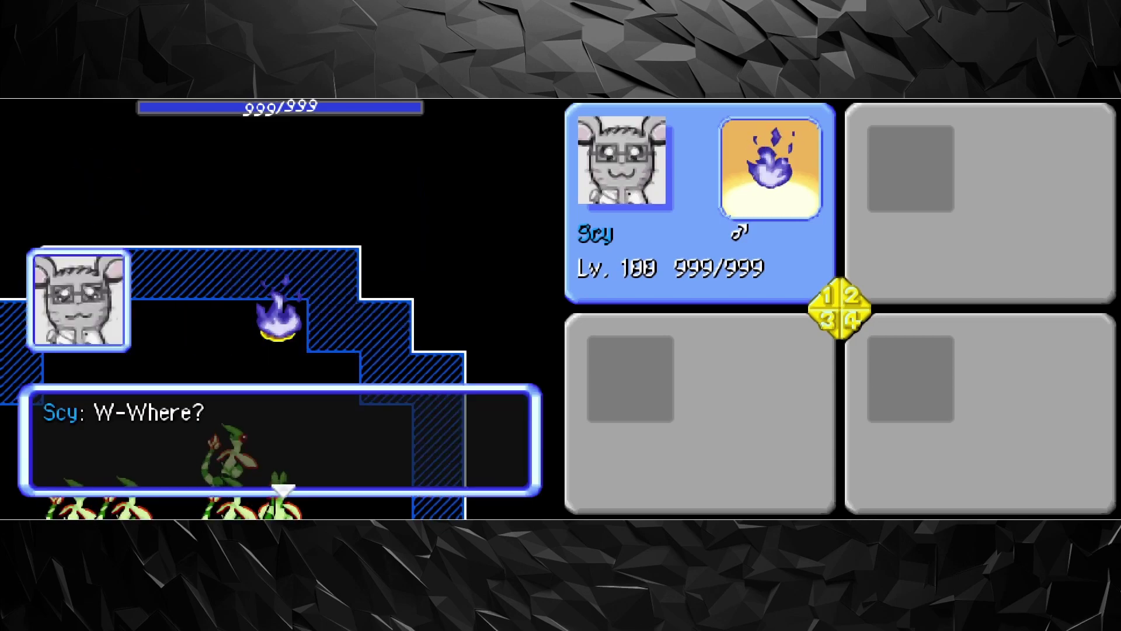
{"action": "key", "text": "Return"}
{"action": "key", "text": "Return"}
{"action": "key", "text": "Return"}
{"action": "key", "text": "Return"}
{"action": "key", "text": "Return"}
{"action": "key", "text": "Return"}
{"action": "key", "text": "Return"}
{"action": "key", "text": "Return"}
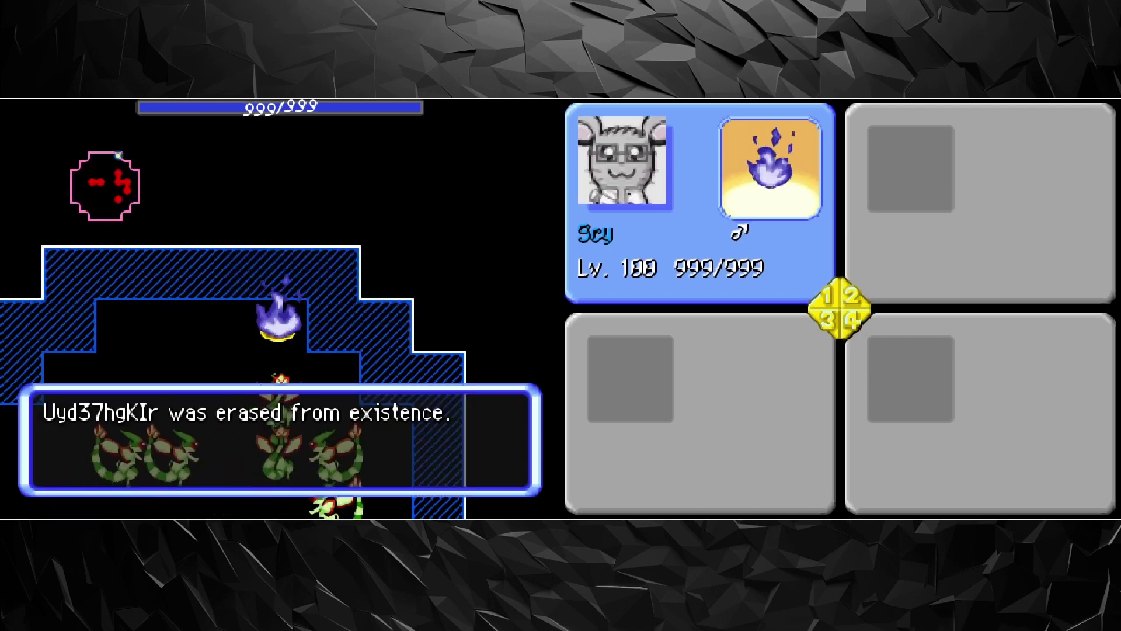
{"action": "key", "text": "Return"}
{"action": "key", "text": "Escape"}
{"action": "key", "text": "Escape"}
{"action": "key", "text": "Return"}
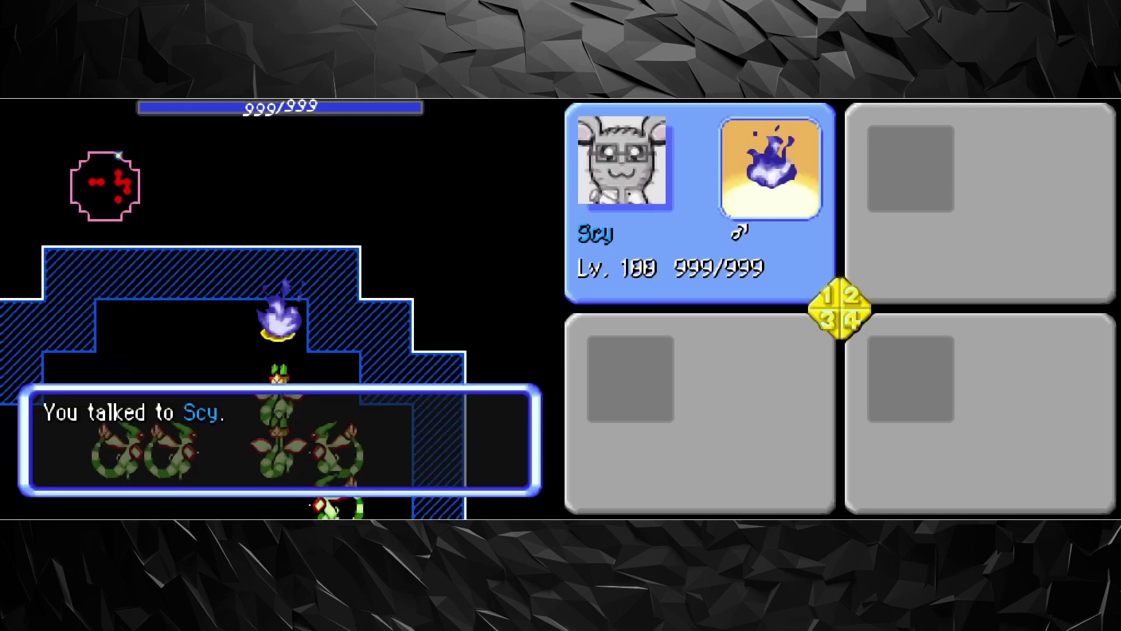
Step: Pick Erase once more, select a Flygon target, then close the game menu
{"action": "key", "text": "Return"}
{"action": "key", "text": "Return"}
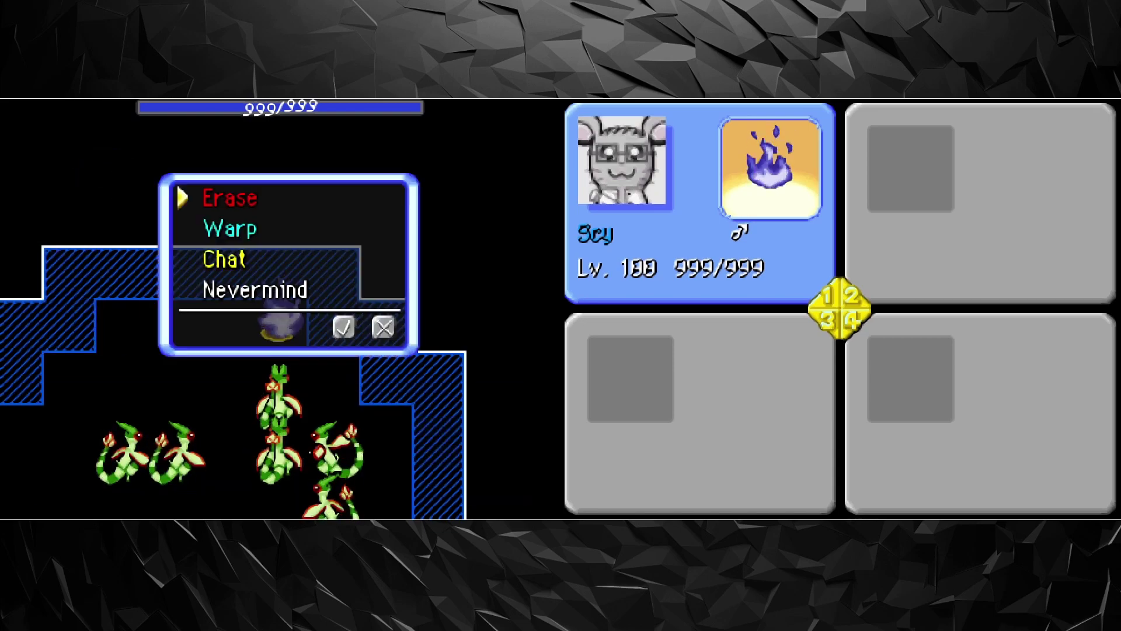
{"action": "key", "text": "Down"}
{"action": "key", "text": "Down"}
{"action": "key", "text": "Return"}
{"action": "key", "text": "Return"}
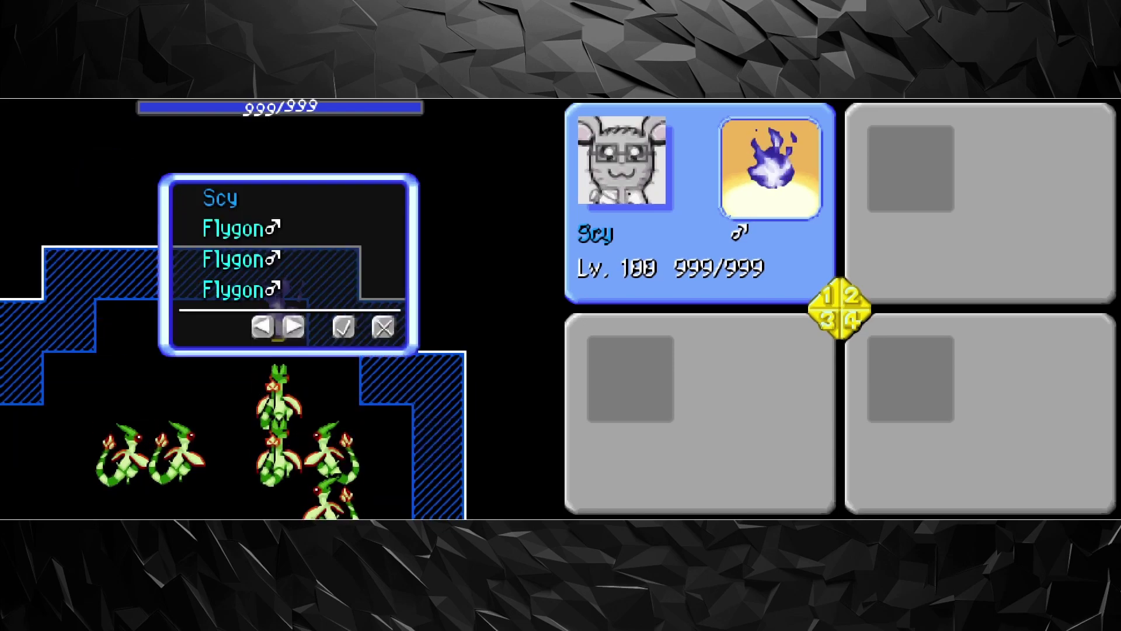
{"action": "key", "text": "Return"}
{"action": "key", "text": "Return"}
{"action": "key", "text": "Return"}
{"action": "key", "text": "Escape"}
{"action": "key", "text": "Escape"}
{"action": "key", "text": "Return"}
Step: Have Scy erase another glitched-name Flygon from the target list
{"action": "key", "text": "Return"}
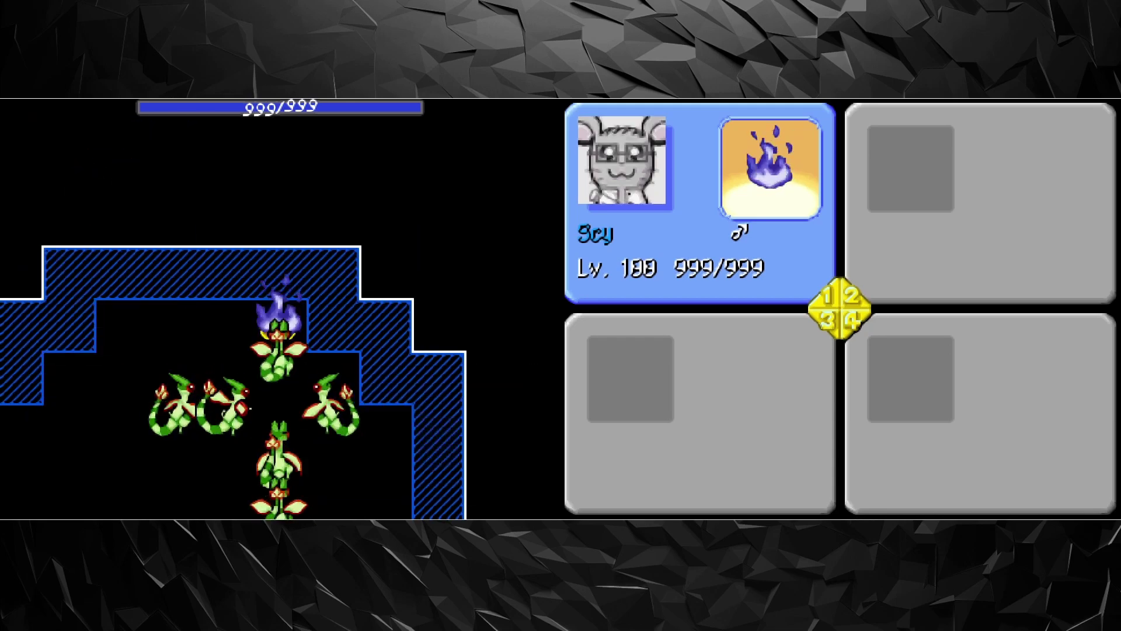
{"action": "key", "text": "Return"}
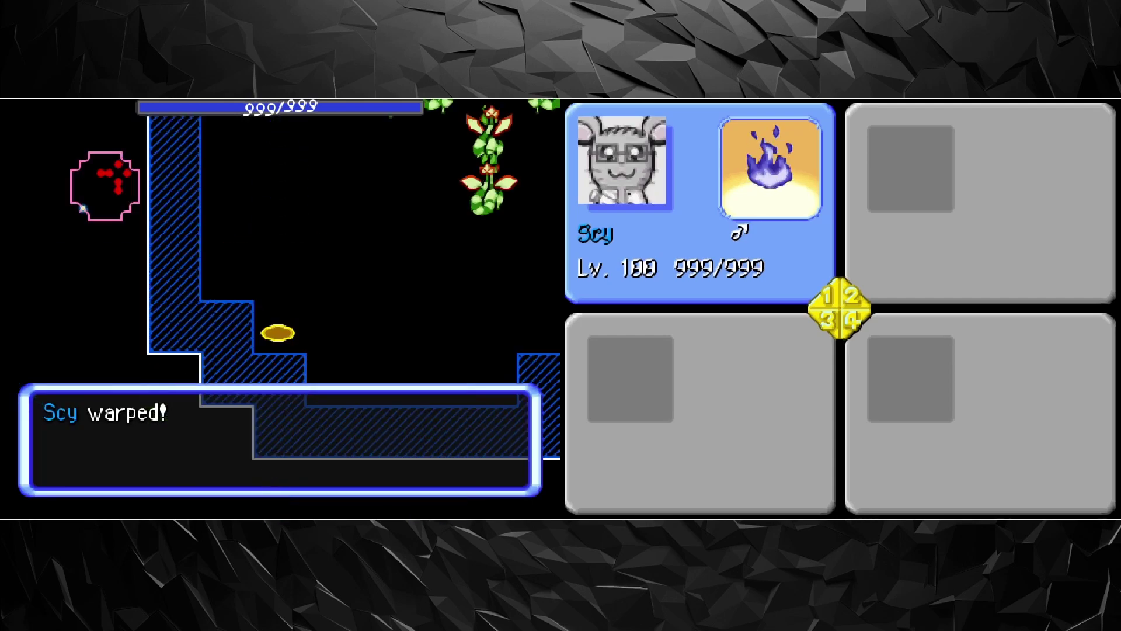
{"action": "key", "text": "Return"}
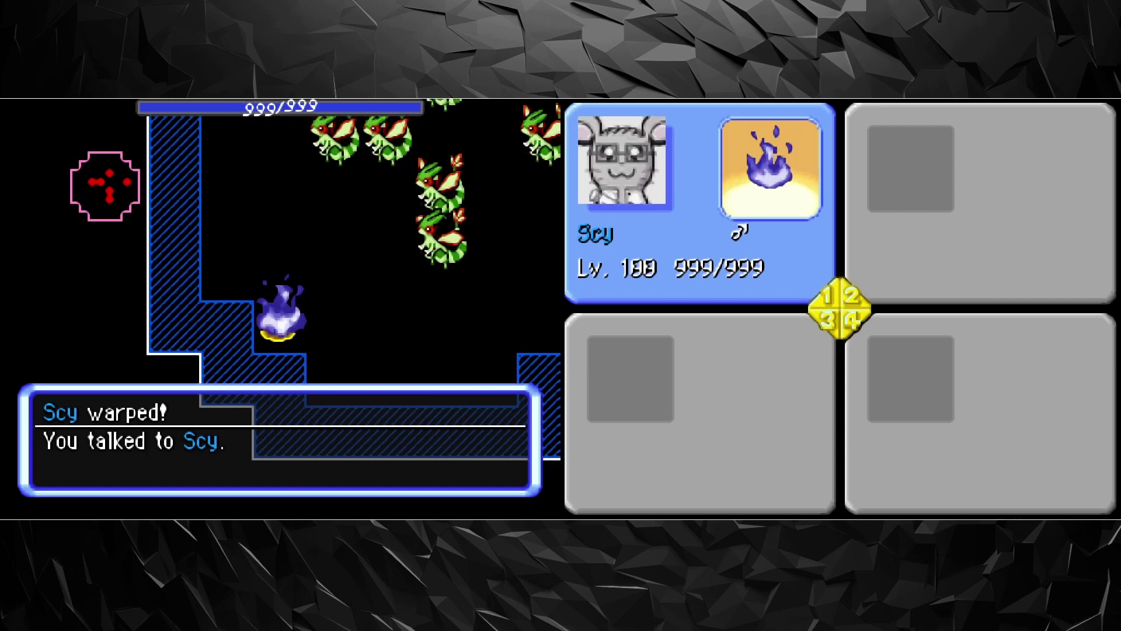
{"action": "key", "text": "Return"}
{"action": "key", "text": "Return"}
{"action": "key", "text": "Return"}
{"action": "key", "text": "Down"}
{"action": "key", "text": "Return"}
{"action": "key", "text": "Return"}
{"action": "key", "text": "Return"}
{"action": "key", "text": "Escape"}
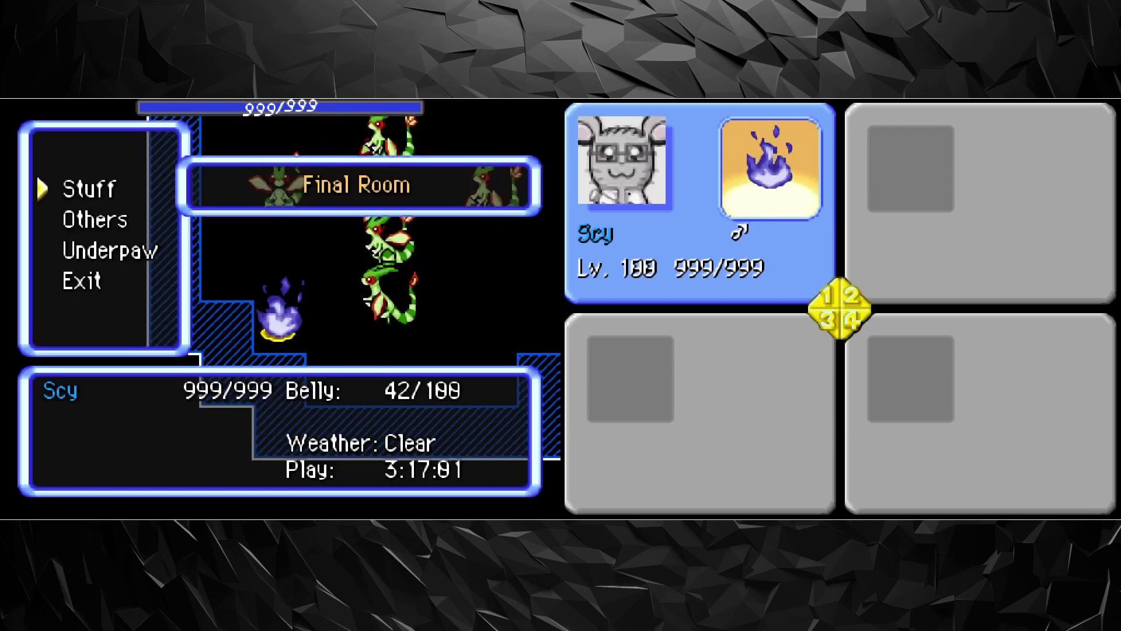
{"action": "key", "text": "Escape"}
{"action": "key", "text": "Return"}
Step: Save the game to slot 2 with Shift+F2, then warp Scy elsewhere in the Final Room
{"action": "key", "text": "Return"}
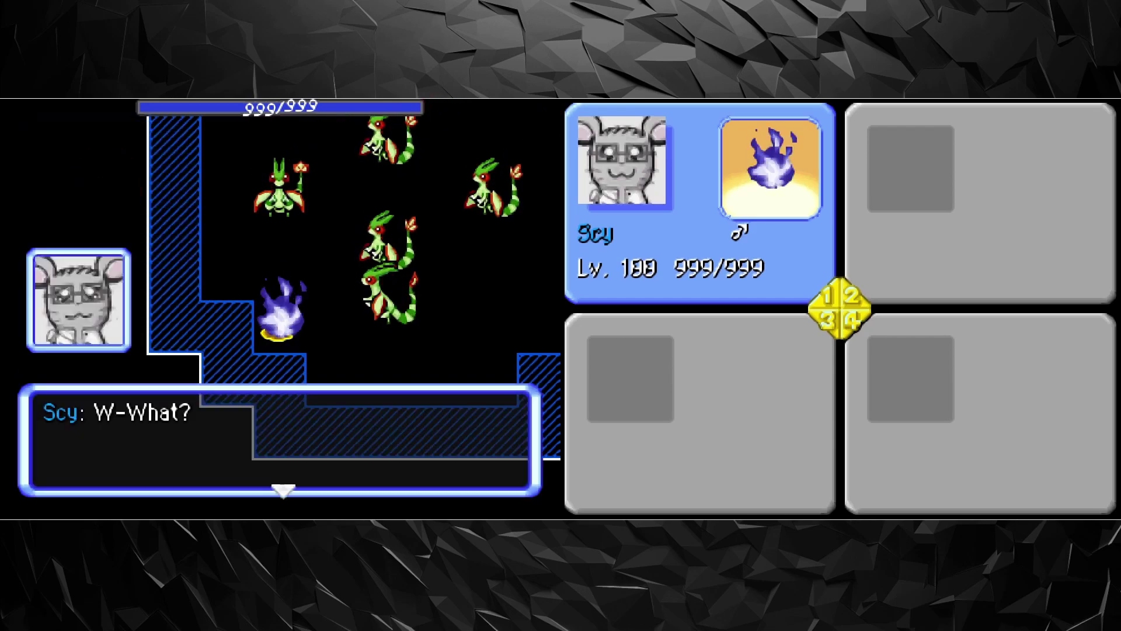
{"action": "key", "text": "Return"}
{"action": "key", "text": "Return"}
{"action": "key", "text": "Return"}
{"action": "key", "text": "Escape"}
{"action": "key", "text": "Return"}
{"action": "key", "text": "Return"}
{"action": "key", "text": "shift+F2"}
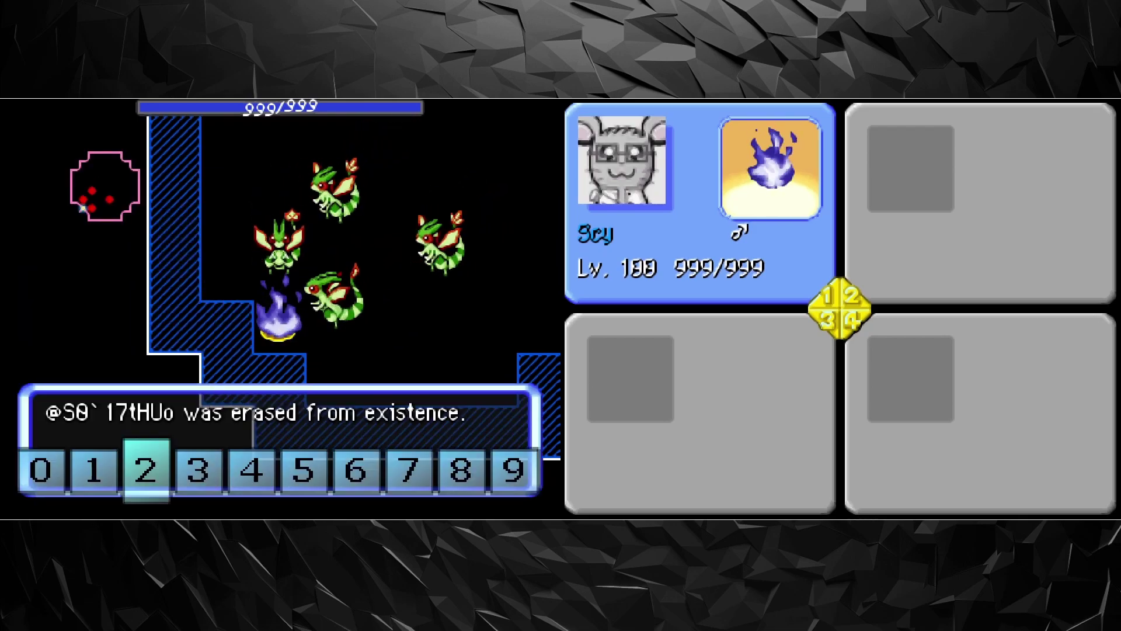
{"action": "key", "text": "Escape"}
{"action": "key", "text": "Escape"}
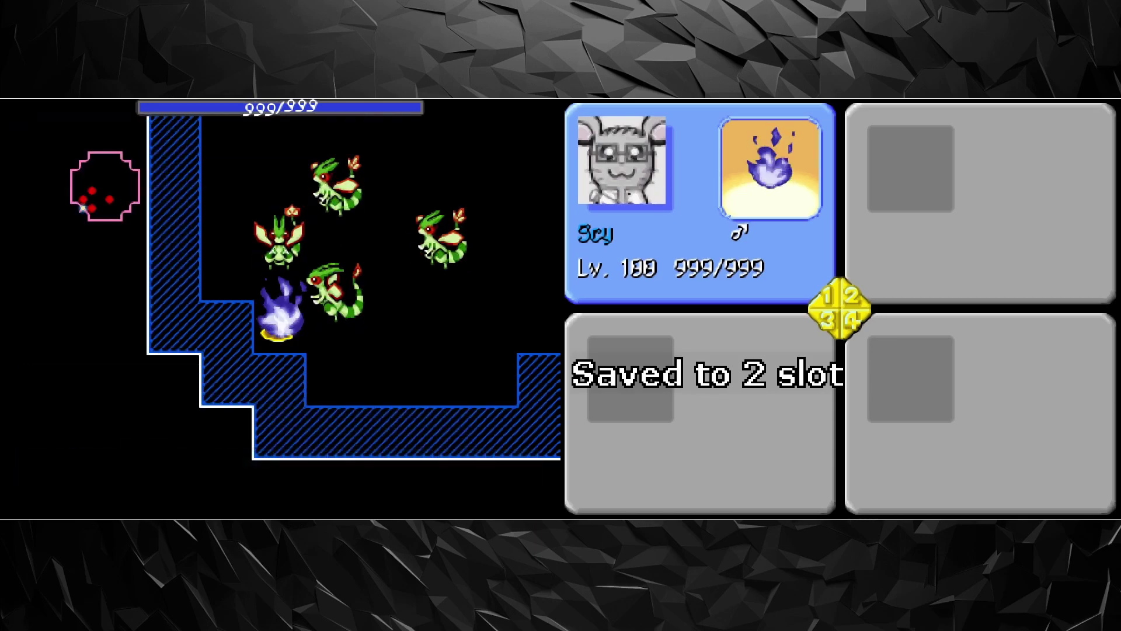
{"action": "key", "text": "Return"}
{"action": "key", "text": "Return"}
{"action": "key", "text": "Return"}
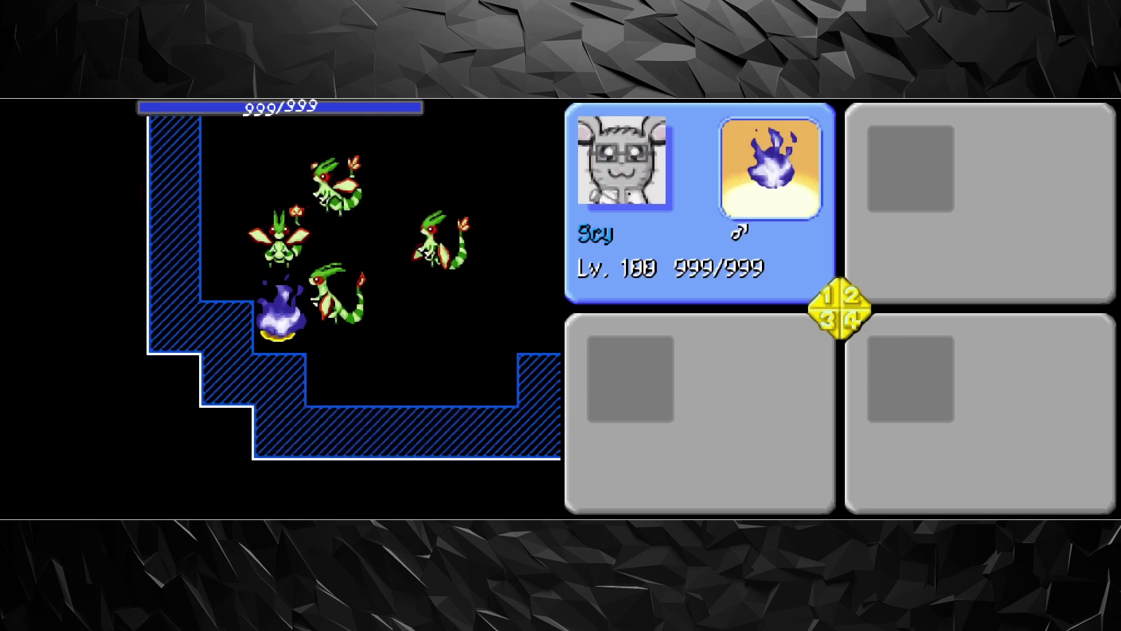
{"action": "key", "text": "Escape"}
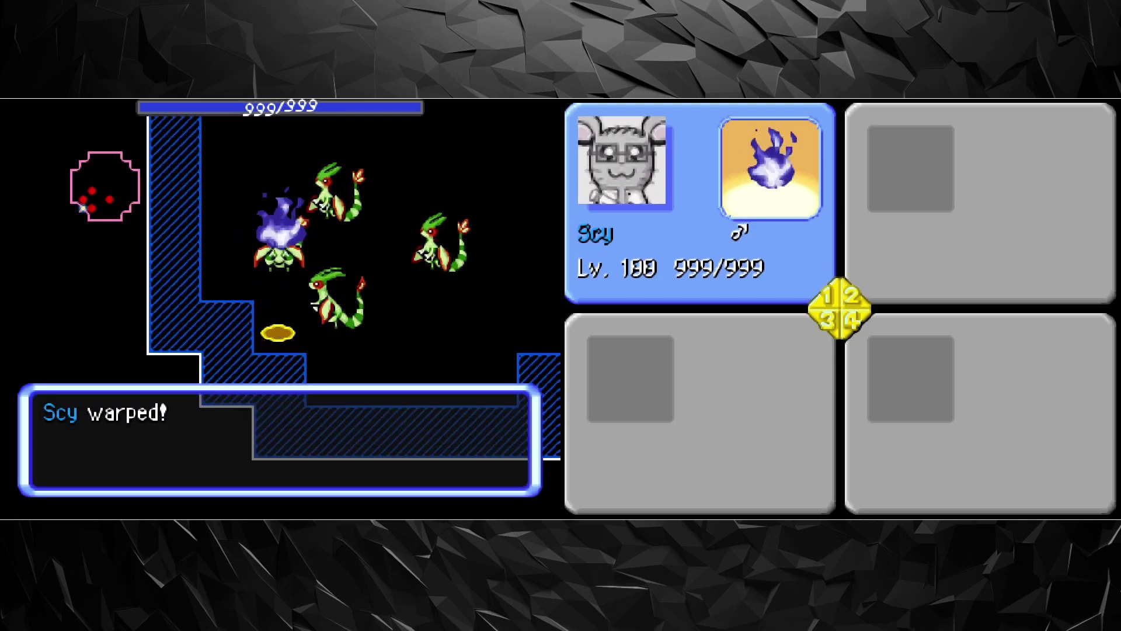
Step: Have Scy erase the Flygon p)6>5:sXY? after the warp
{"action": "key", "text": "Escape"}
{"action": "key", "text": "Escape"}
{"action": "key", "text": "Return"}
{"action": "key", "text": "Return"}
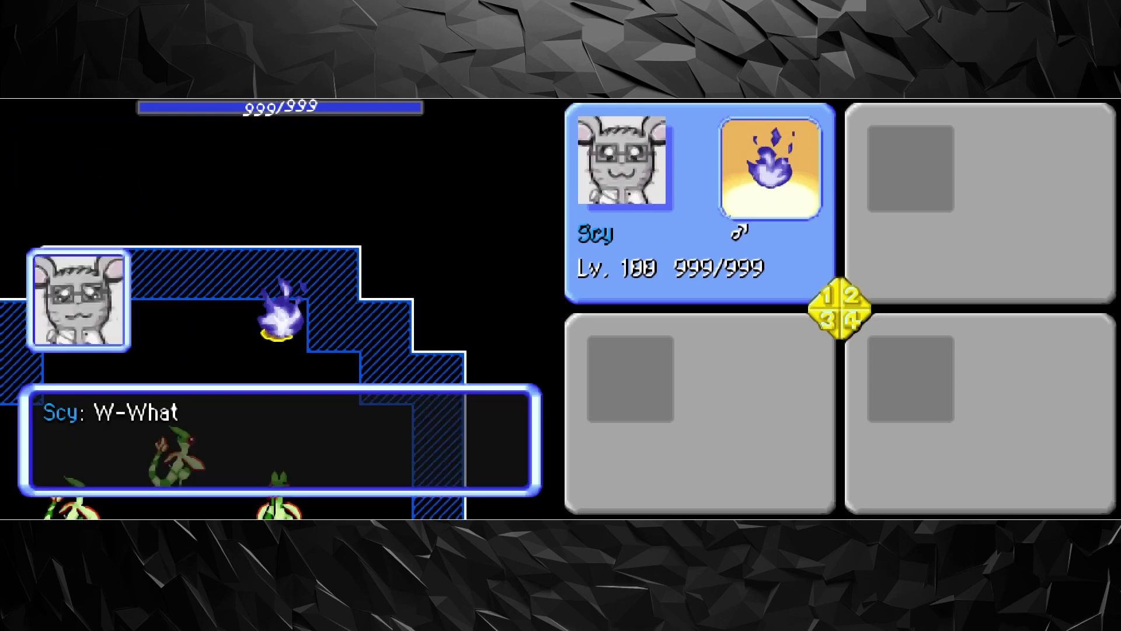
{"action": "key", "text": "Return"}
{"action": "key", "text": "Escape"}
{"action": "key", "text": "Return"}
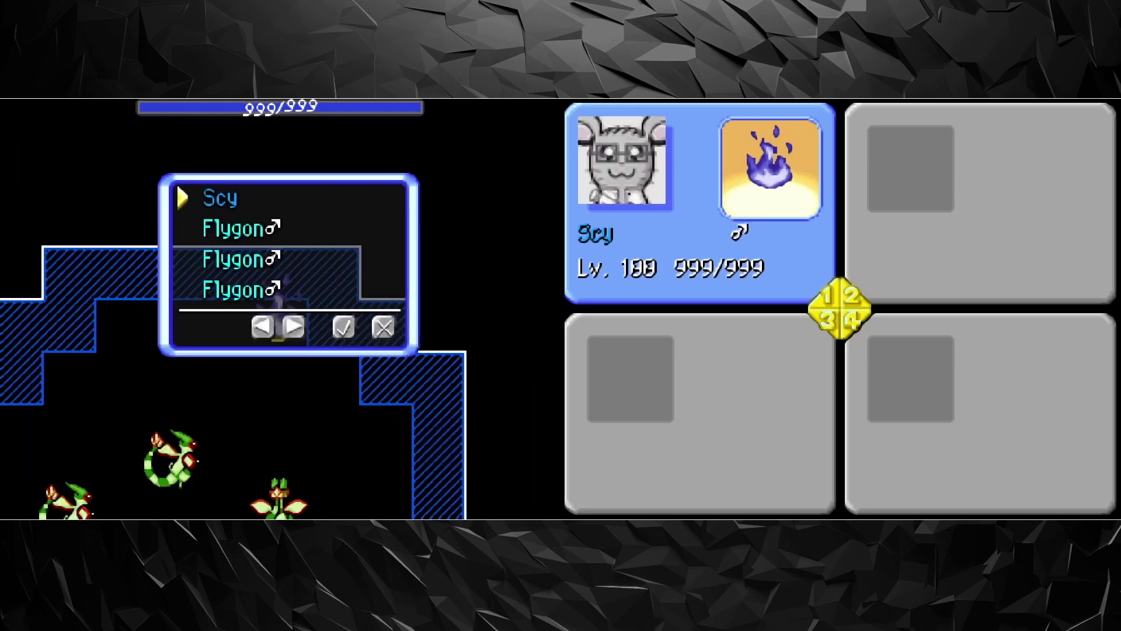
{"action": "key", "text": "Down"}
{"action": "key", "text": "Return"}
{"action": "key", "text": "Return"}
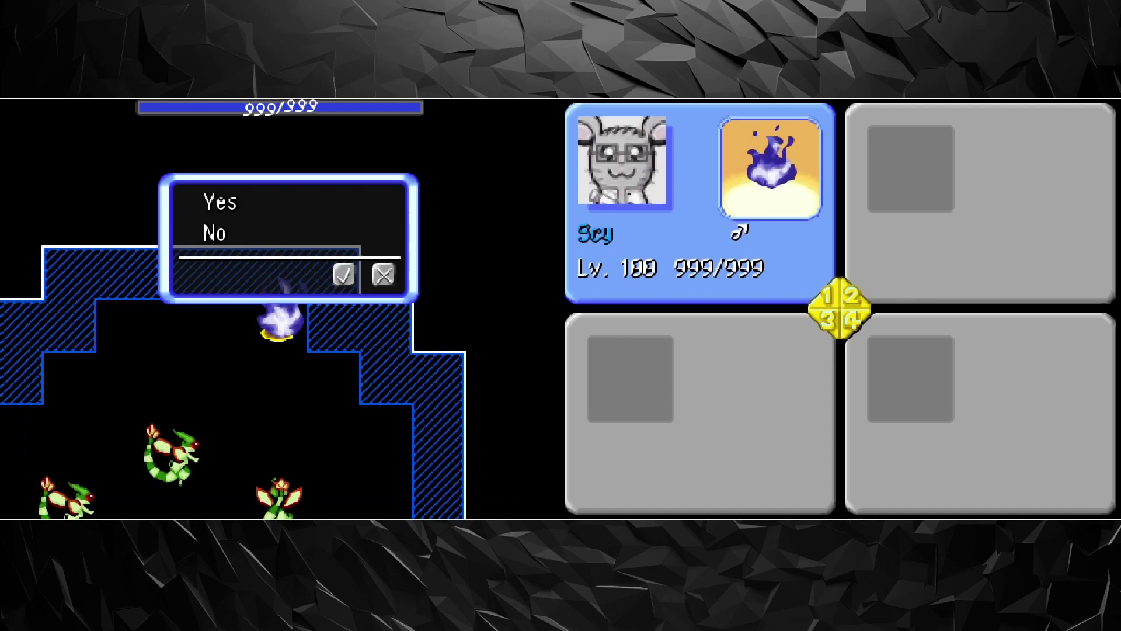
{"action": "key", "text": "Return"}
Step: Erase a second Flygon and briefly check the items in the Pouch
{"action": "key", "text": "Return"}
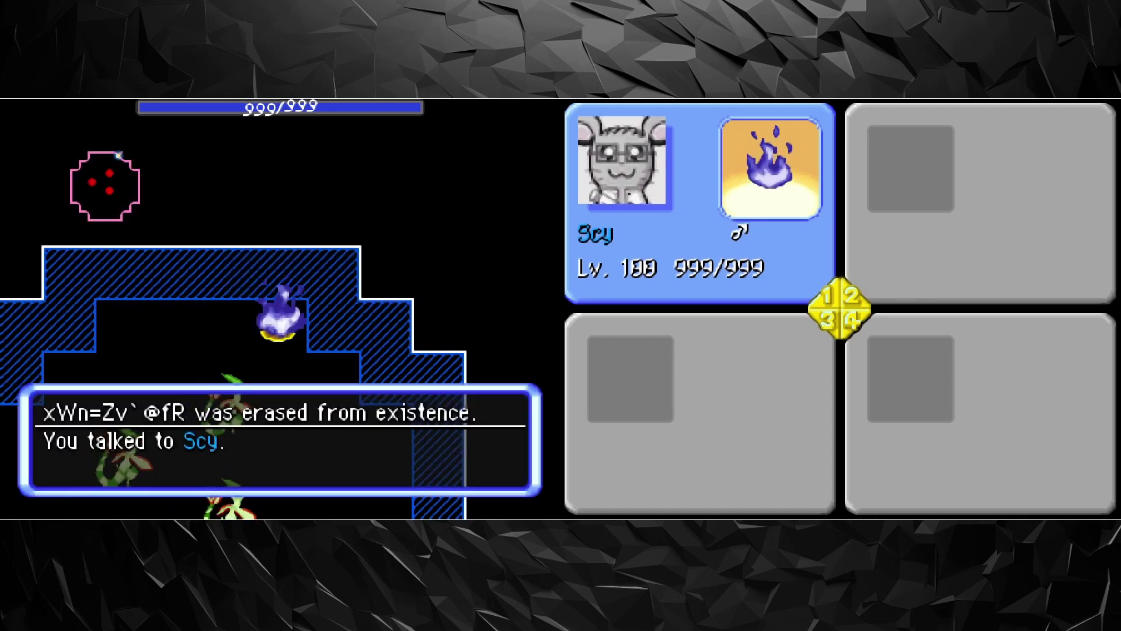
{"action": "key", "text": "Return"}
{"action": "key", "text": "Escape"}
{"action": "key", "text": "Return"}
{"action": "key", "text": "Return"}
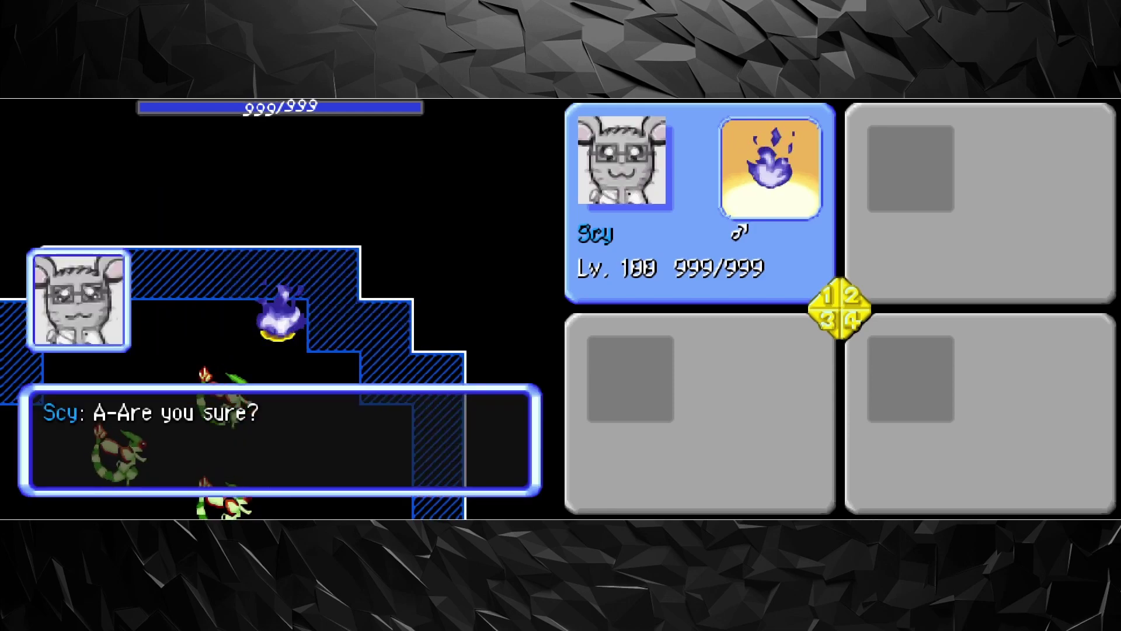
{"action": "key", "text": "Return"}
{"action": "key", "text": "Return"}
{"action": "key", "text": "Return"}
{"action": "key", "text": "i"}
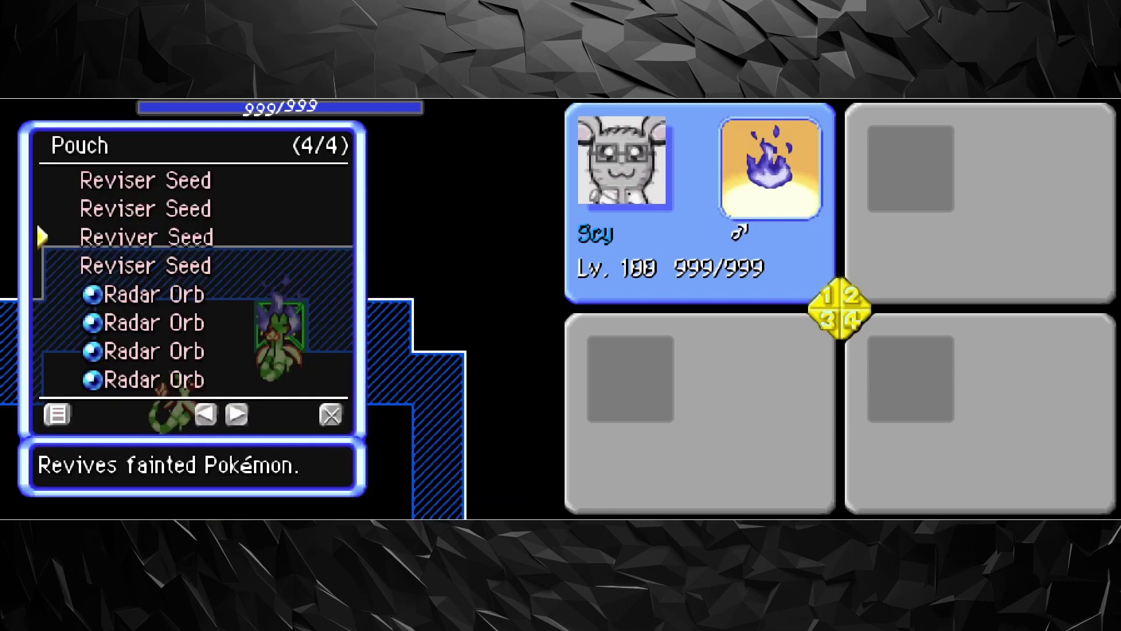
{"action": "key", "text": "Escape"}
{"action": "key", "text": "Escape"}
{"action": "key", "text": "Return"}
{"action": "key", "text": "Return"}
{"action": "key", "text": "Return"}
{"action": "key", "text": "Return"}
Step: Erase the Flygon on the left, leaving one foe beside Scy at 842 HP
{"action": "key", "text": "Return"}
{"action": "key", "text": "Return"}
{"action": "key", "text": "Return"}
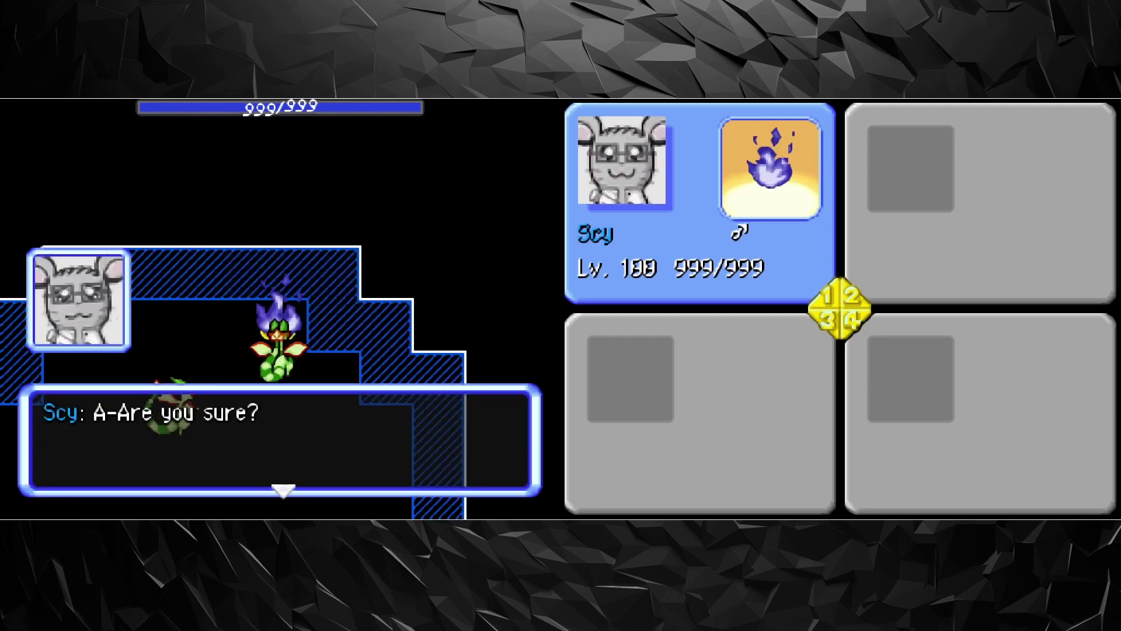
{"action": "key", "text": "Return"}
{"action": "key", "text": "Return"}
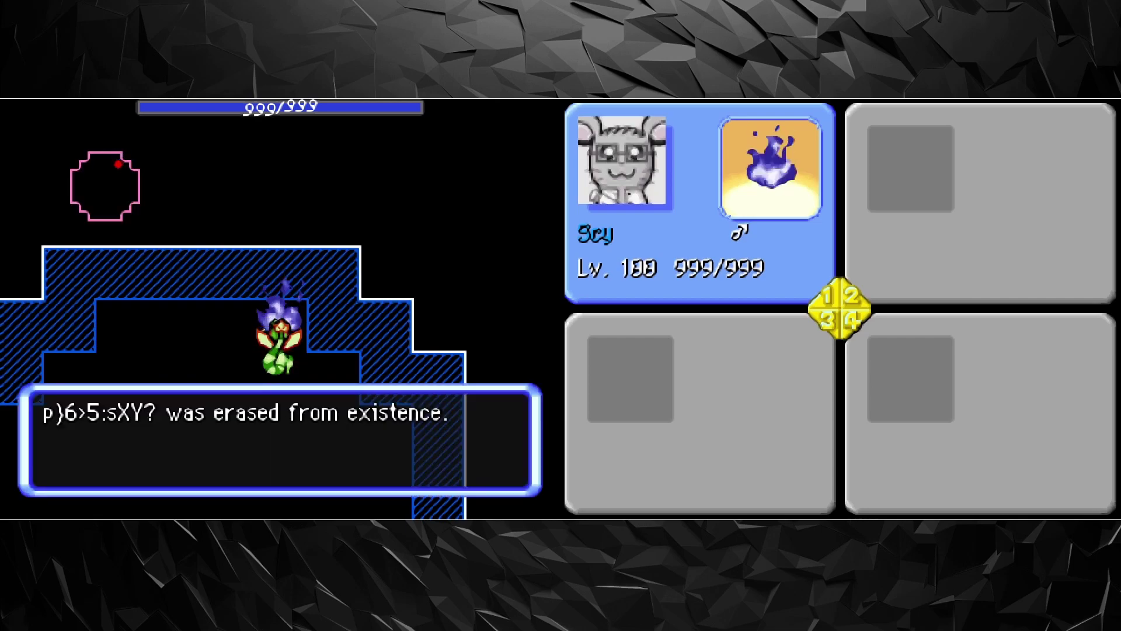
{"action": "key", "text": "Escape"}
{"action": "key", "text": "Escape"}
{"action": "key", "text": "Escape"}
{"action": "key", "text": "Escape"}
{"action": "key", "text": "Return"}
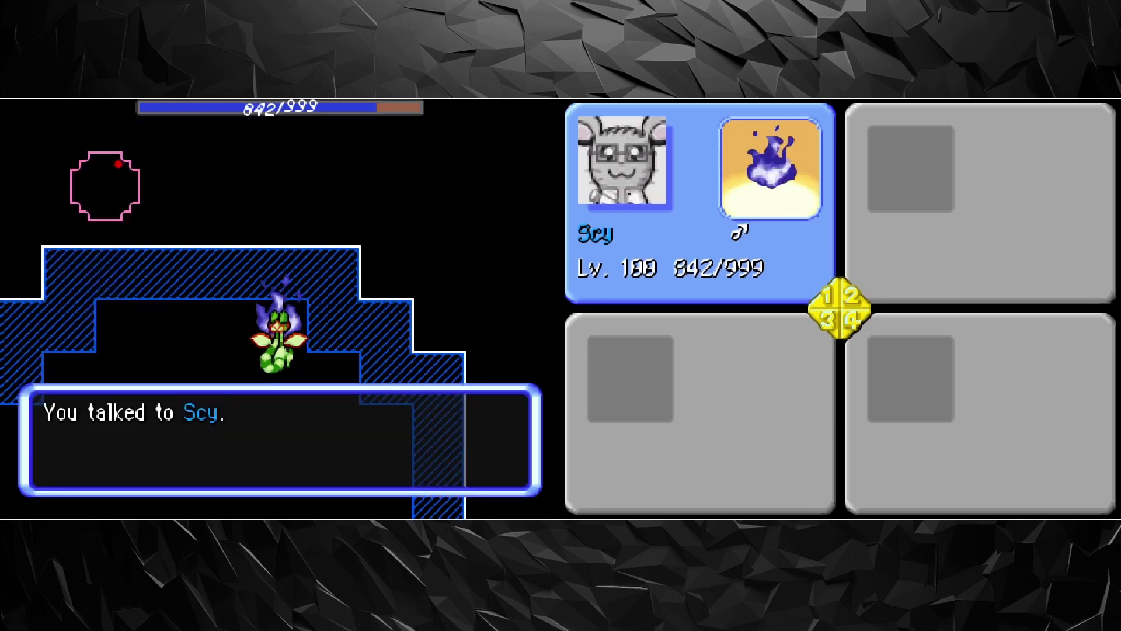
{"action": "key", "text": "Return"}
{"action": "key", "text": "Return"}
{"action": "key", "text": "Return"}
{"action": "key", "text": "Down"}
{"action": "key", "text": "Down"}
{"action": "key", "text": "Return"}
{"action": "key", "text": "Return"}
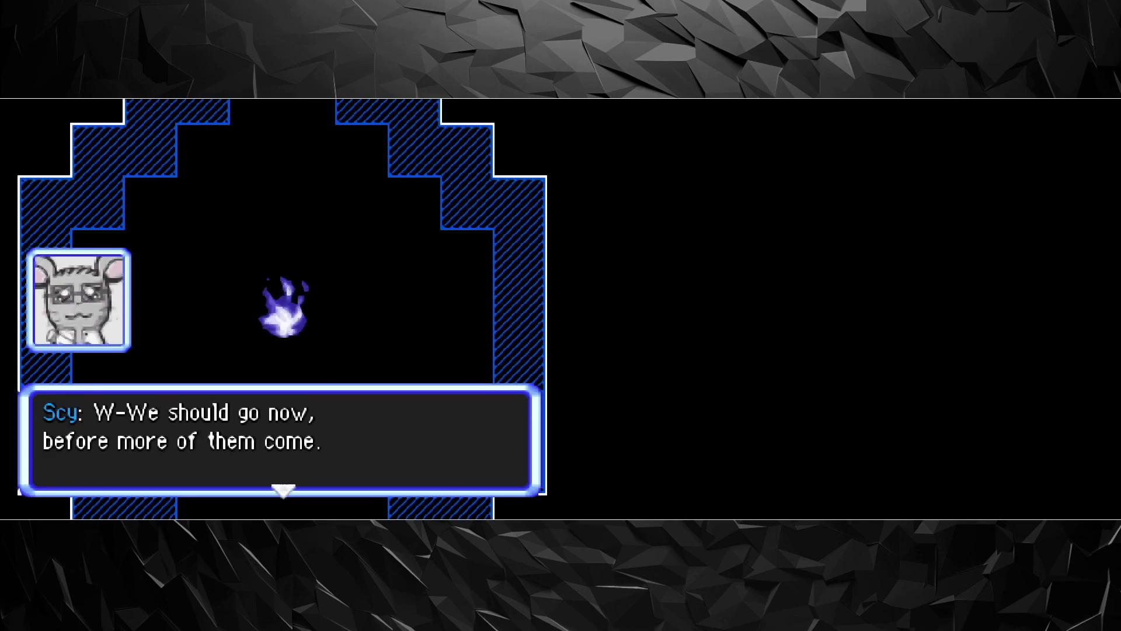
Step: Advance Scy's escape and farewell dialogue until he says 'L-Later!'
{"action": "key", "text": "Return"}
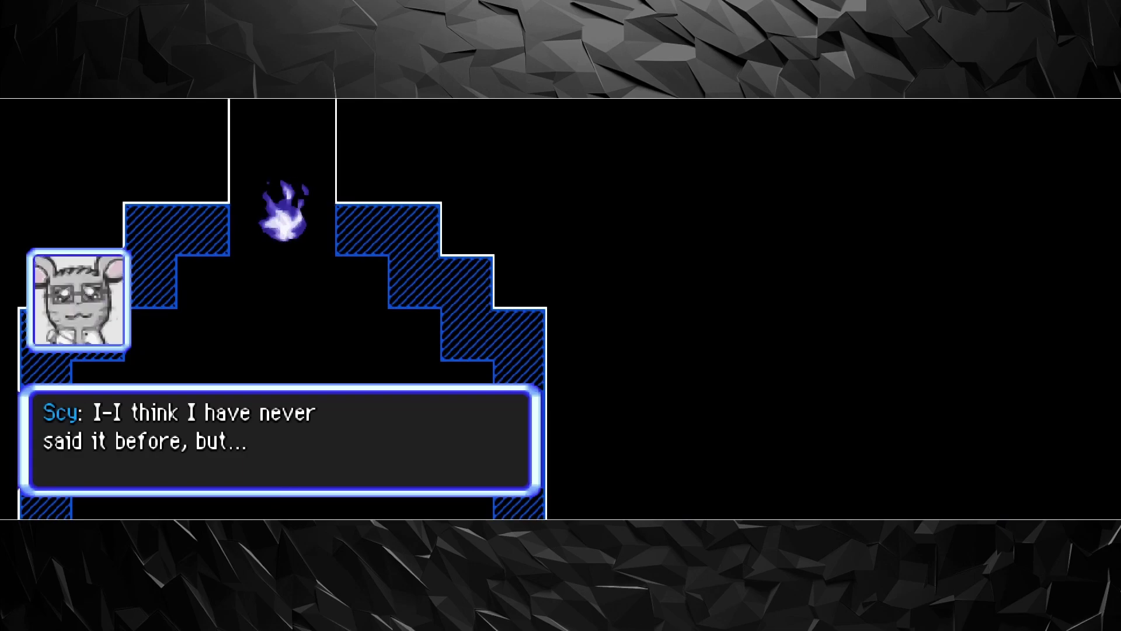
{"action": "key", "text": "Return"}
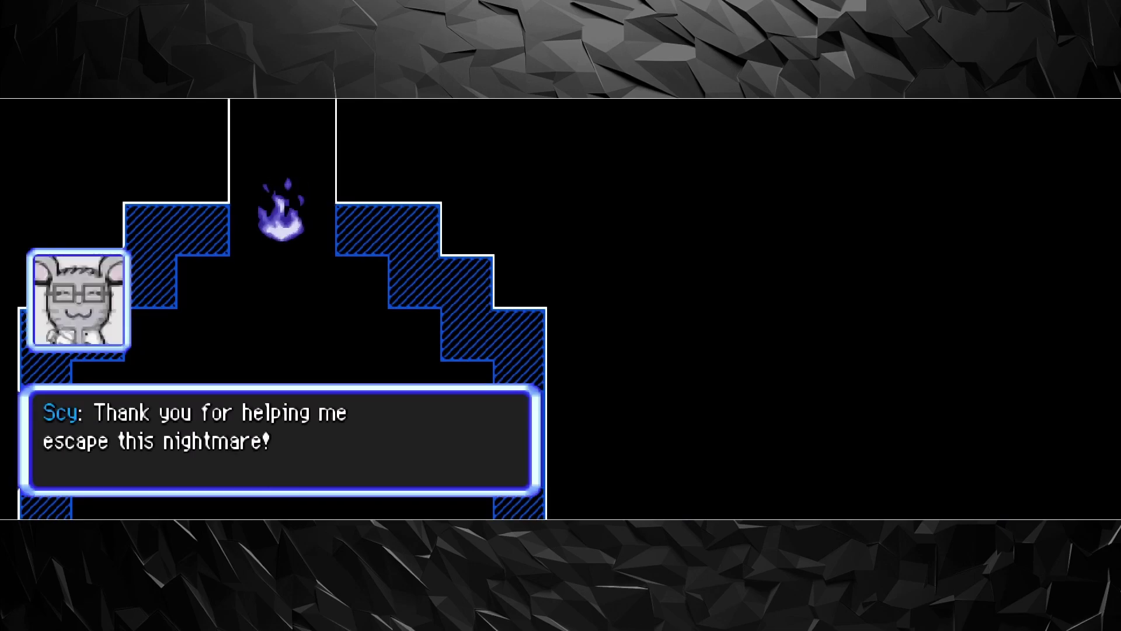
{"action": "key", "text": "Return"}
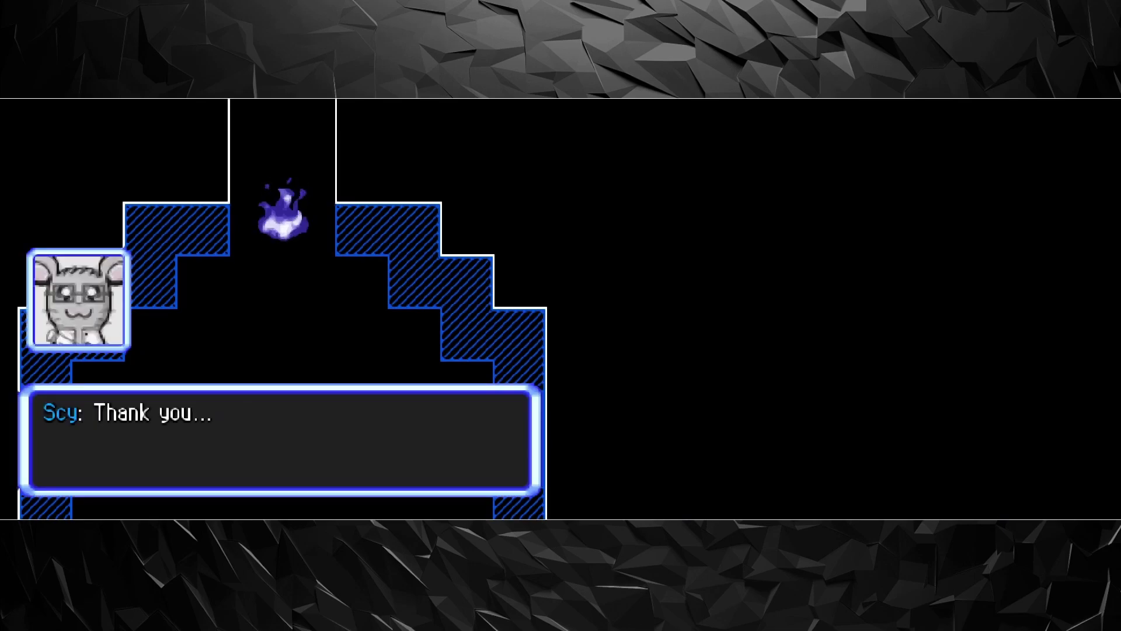
{"action": "key", "text": "Return"}
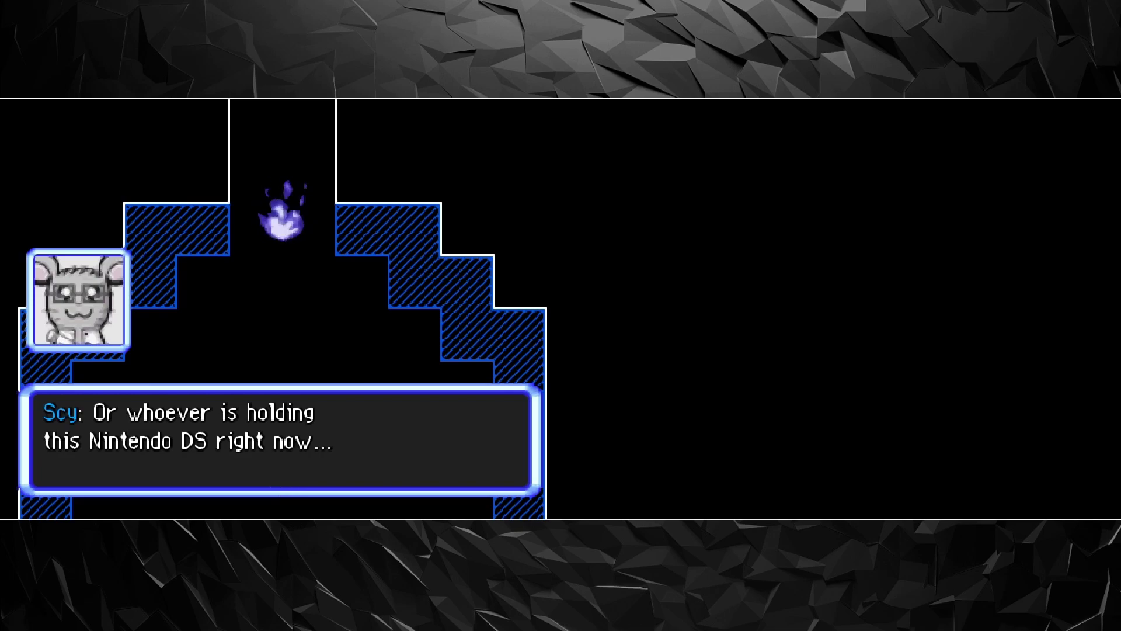
{"action": "key", "text": "z"}
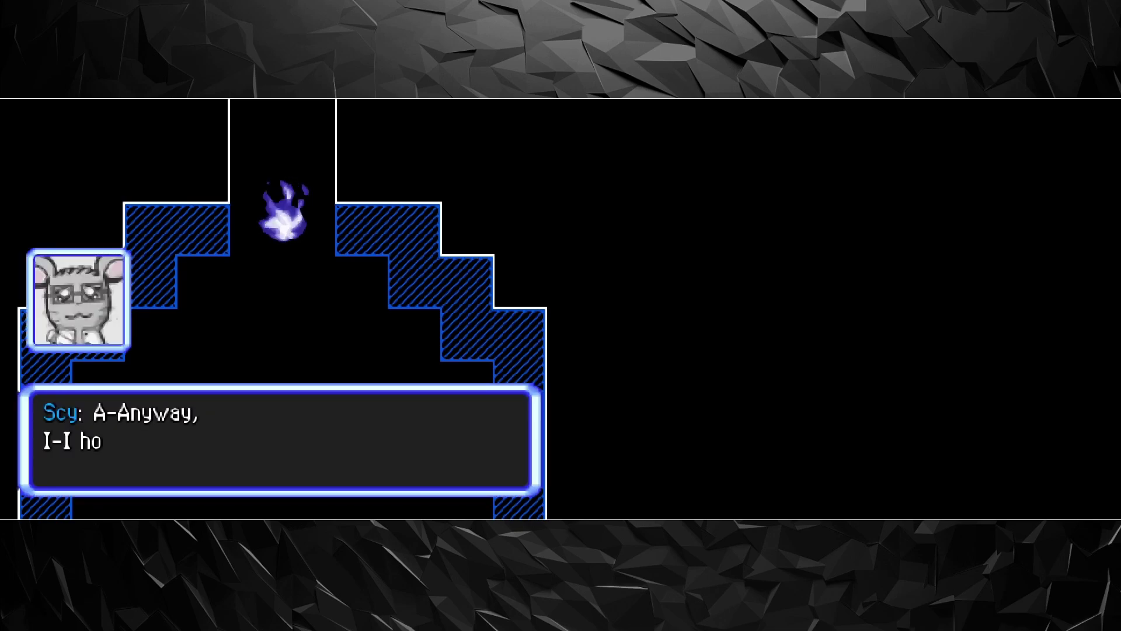
{"action": "key", "text": "z"}
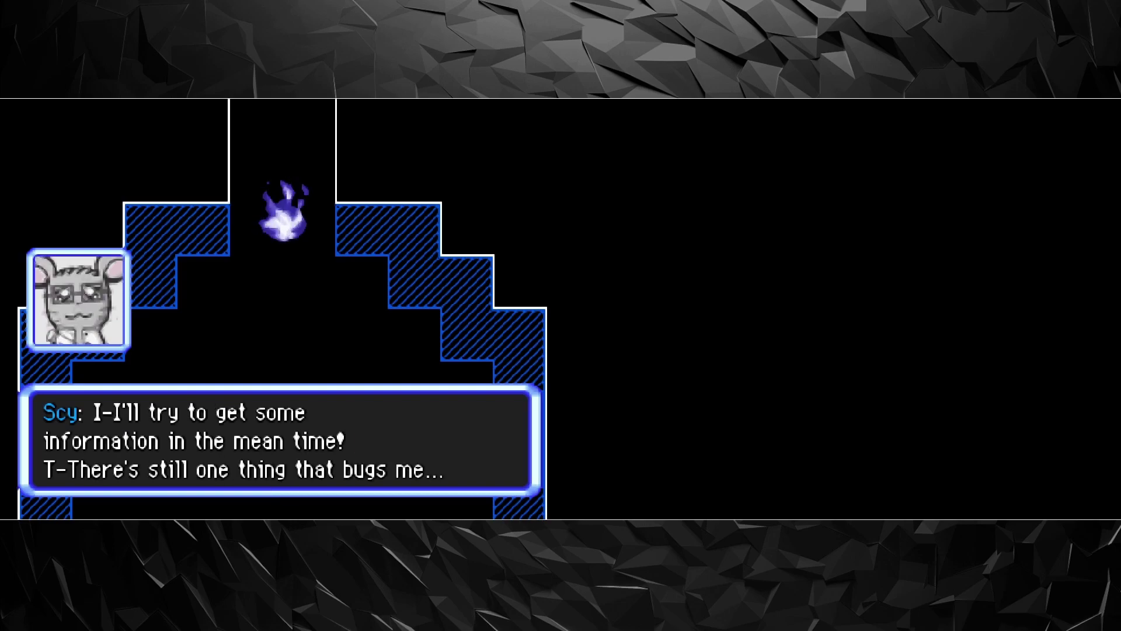
{"action": "key", "text": "z"}
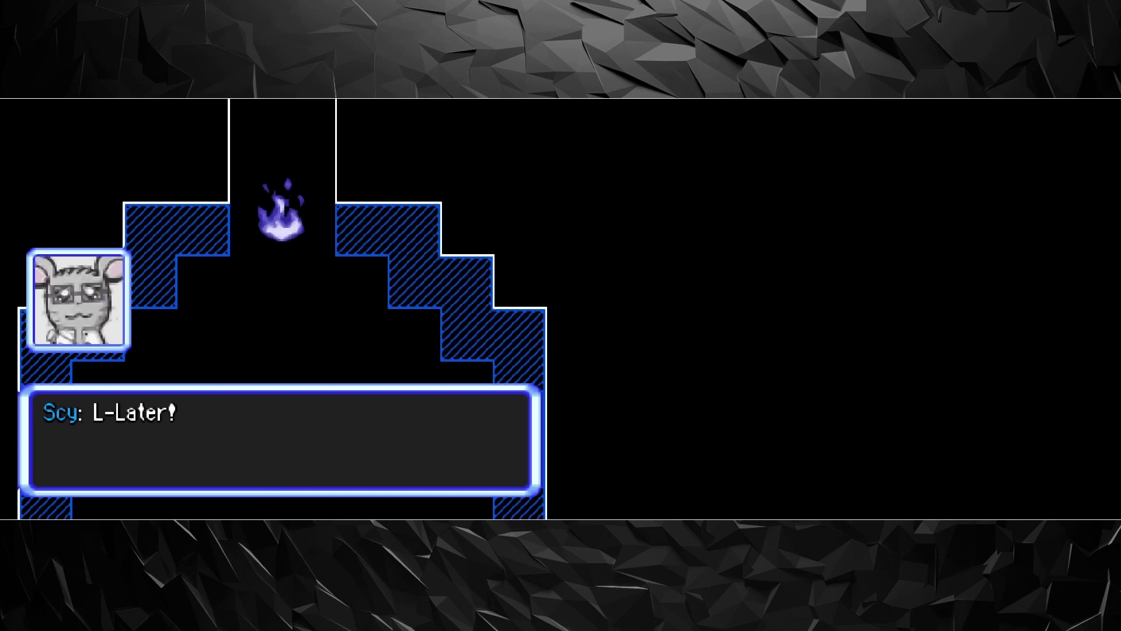